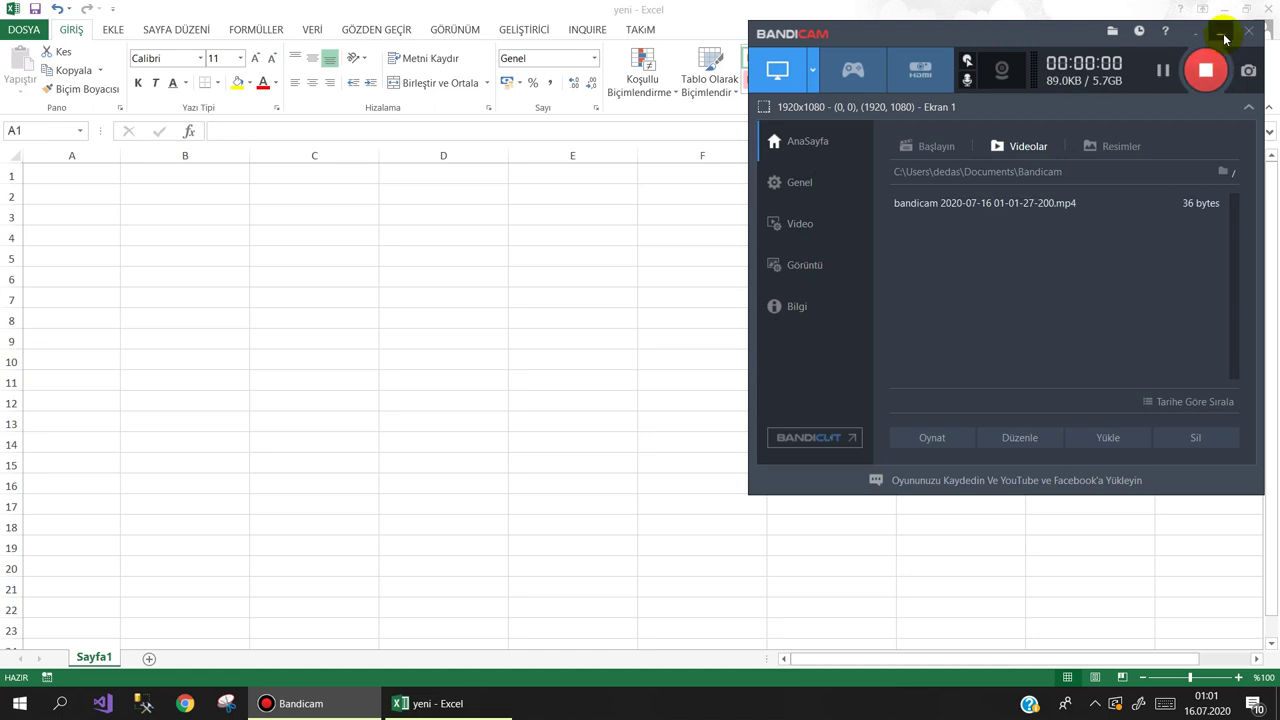
Start the screen recording and widen column A slightly on the empty sheet.
left_click(1220, 33)
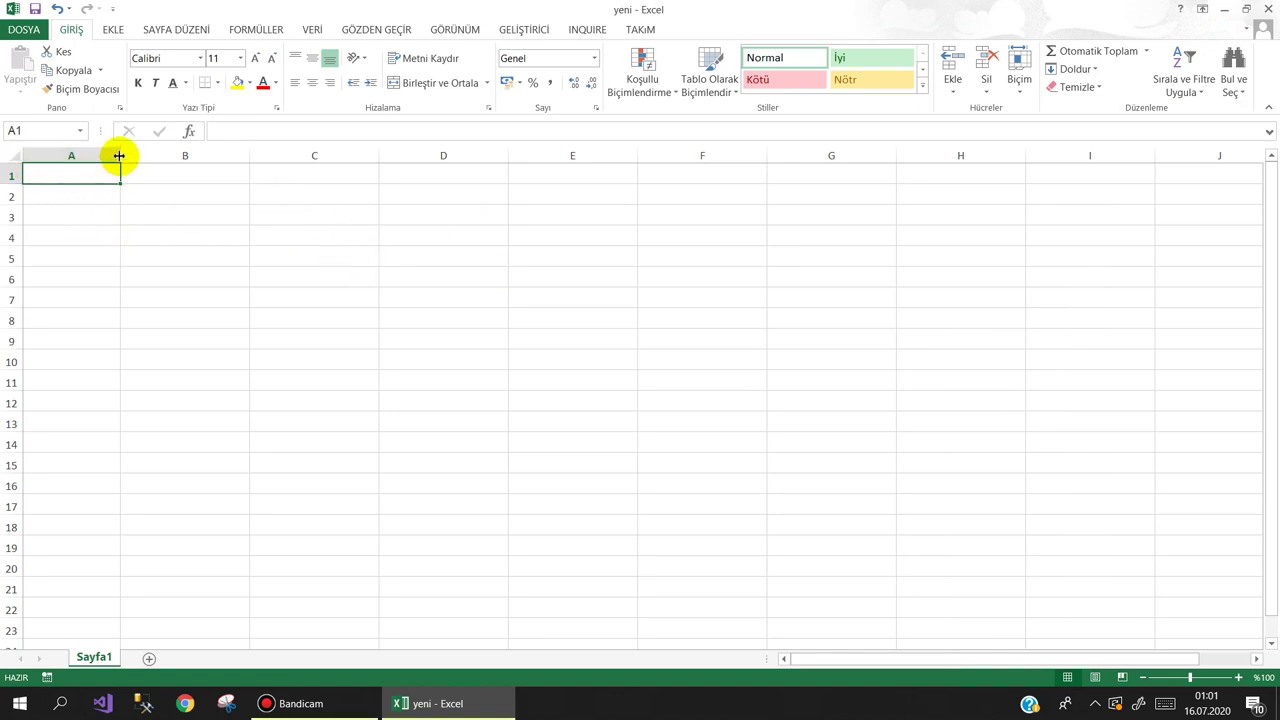
left_click_drag(118, 156, 129, 156)
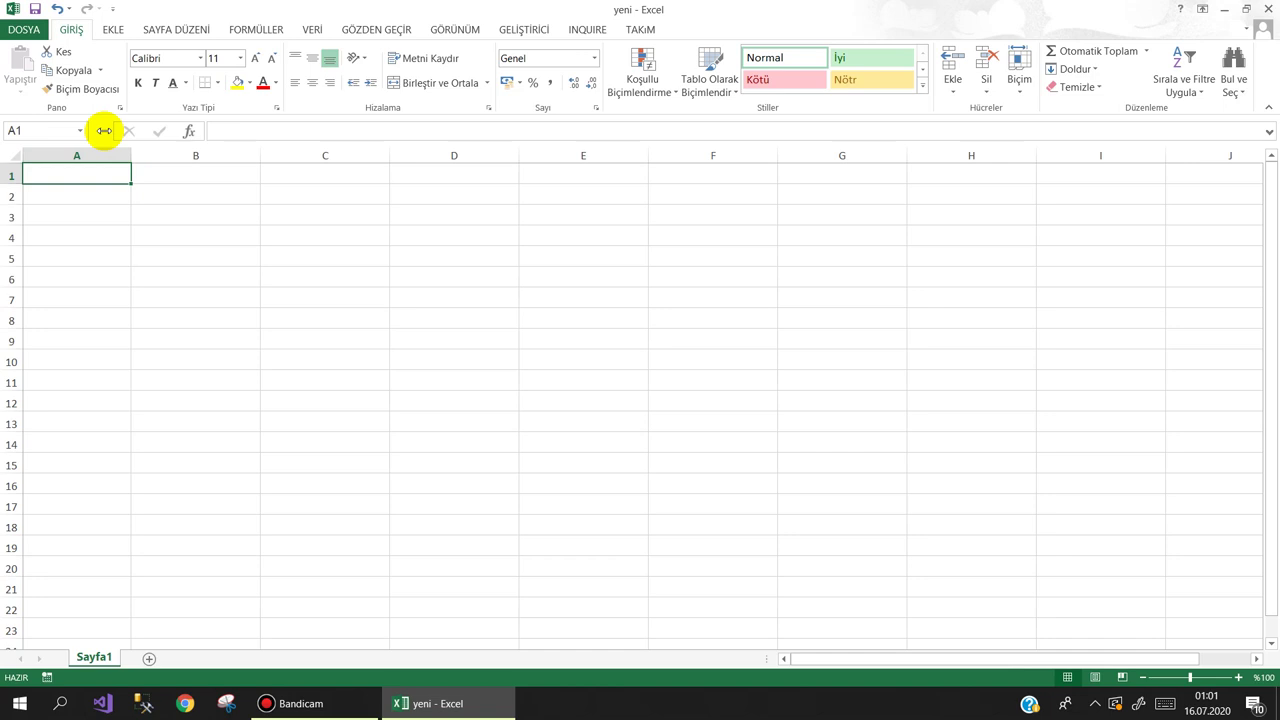
Enter the headers NO, ADI and SOYADI in cells A1 to C1.
type("oku")
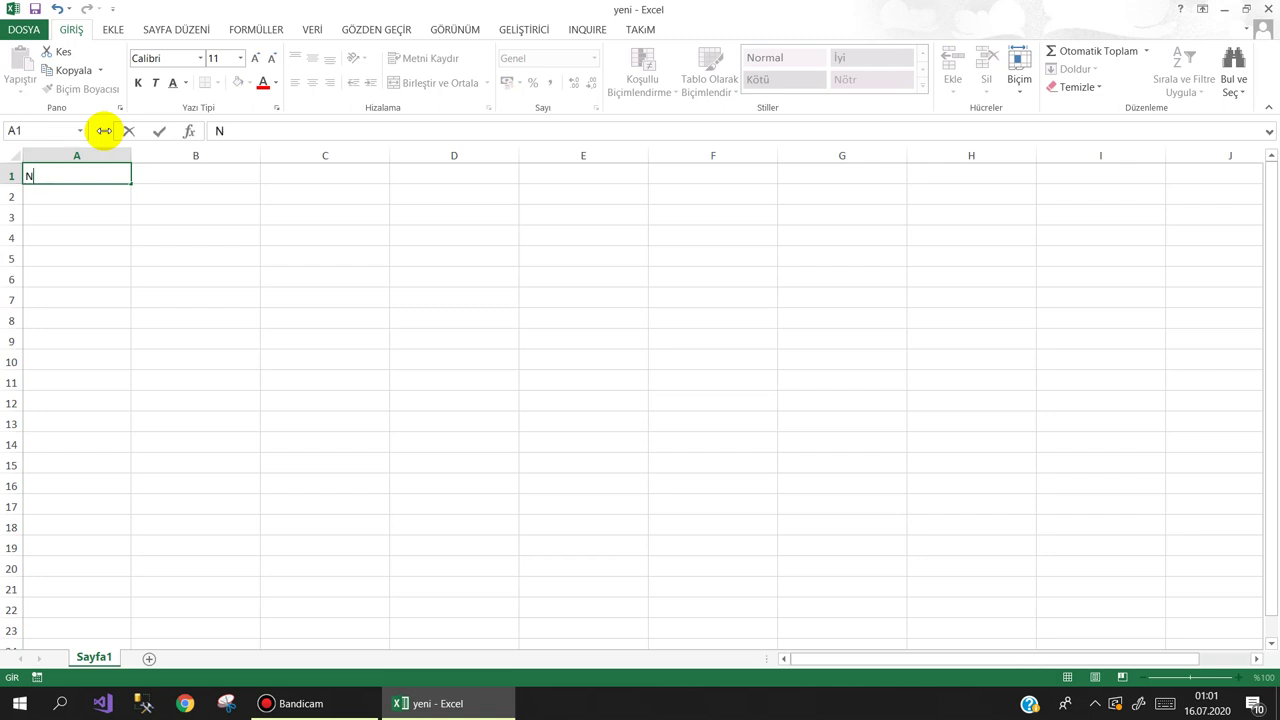
key("Tab")
type("ADI")
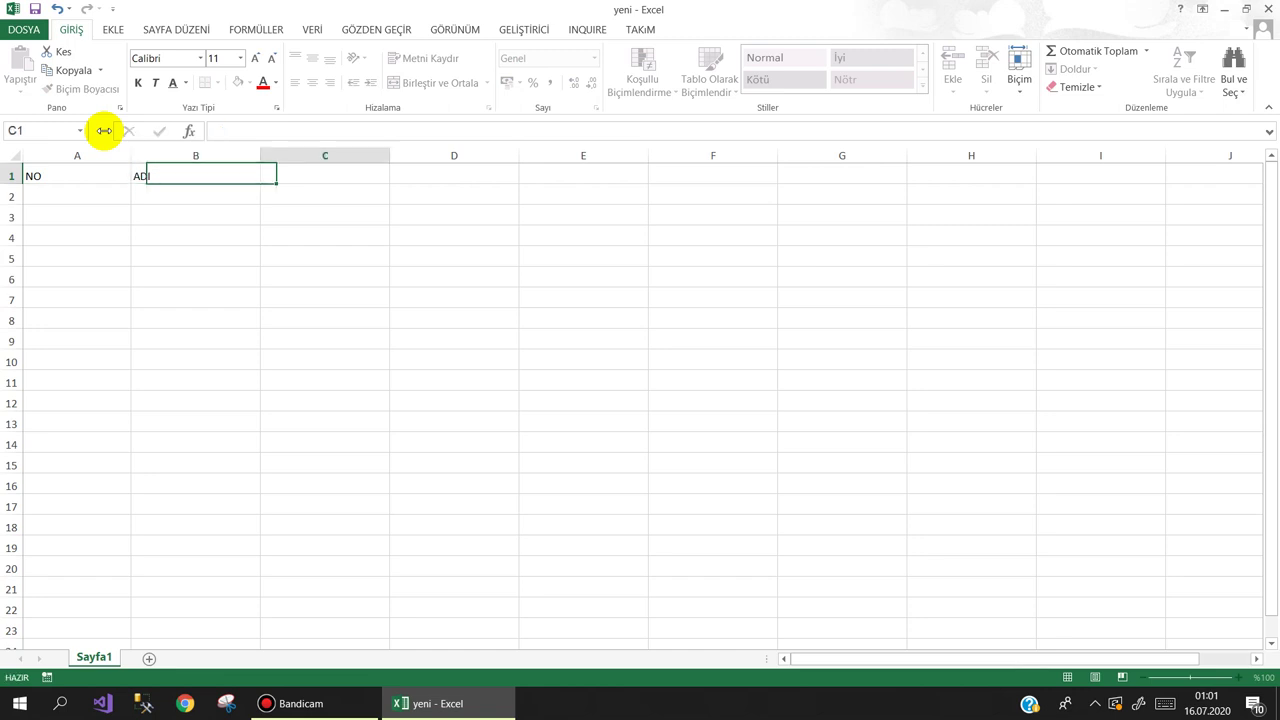
key("Tab")
type("SOYT")
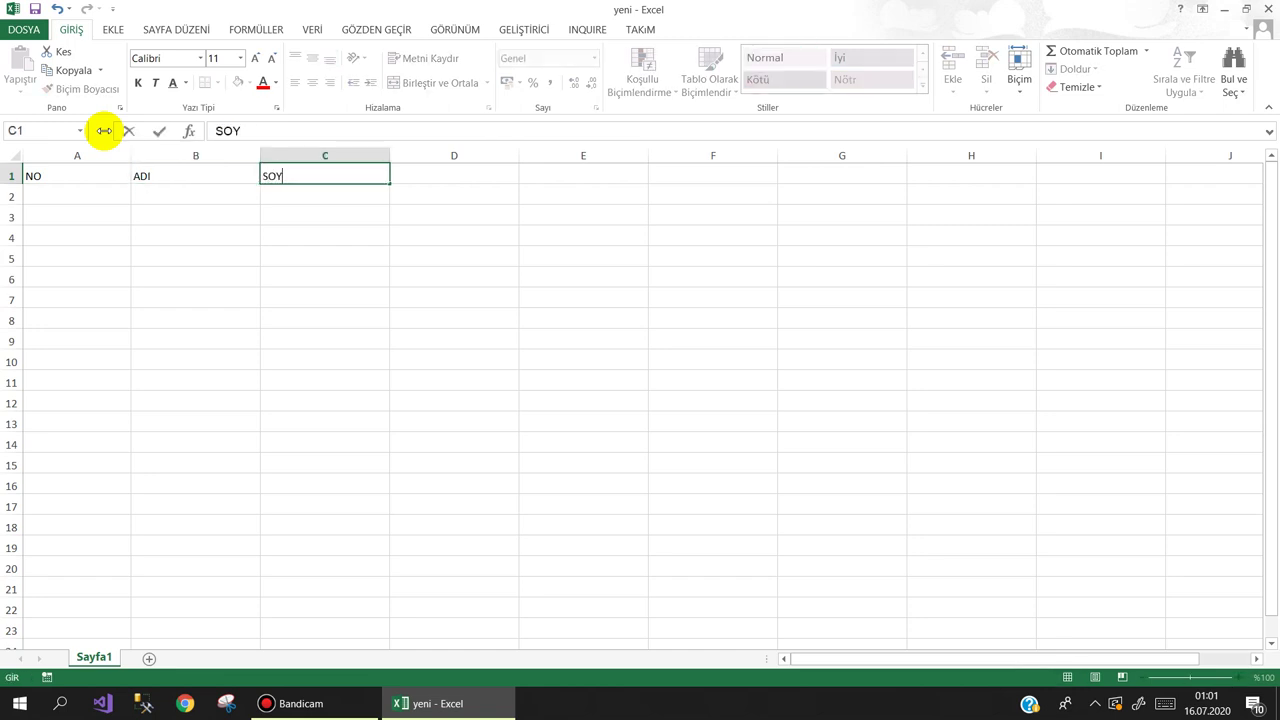
key("Return")
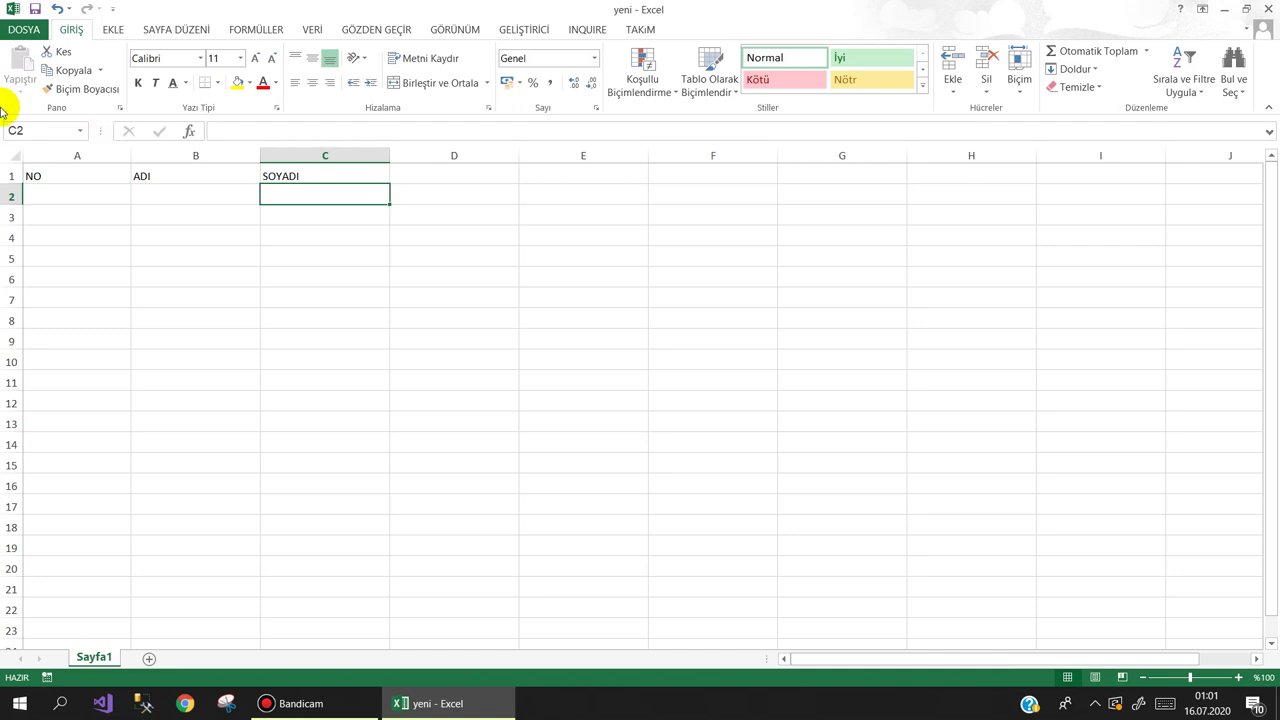
left_click(99, 189)
type("145")
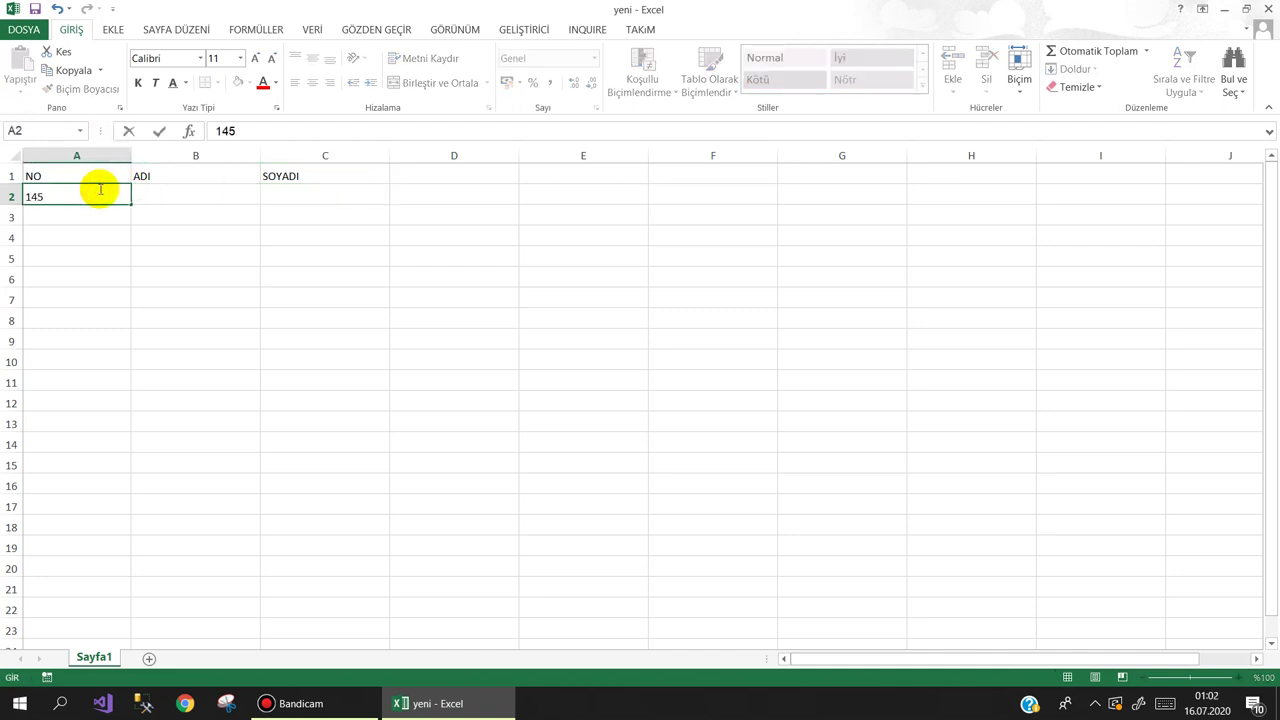
key("Tab")
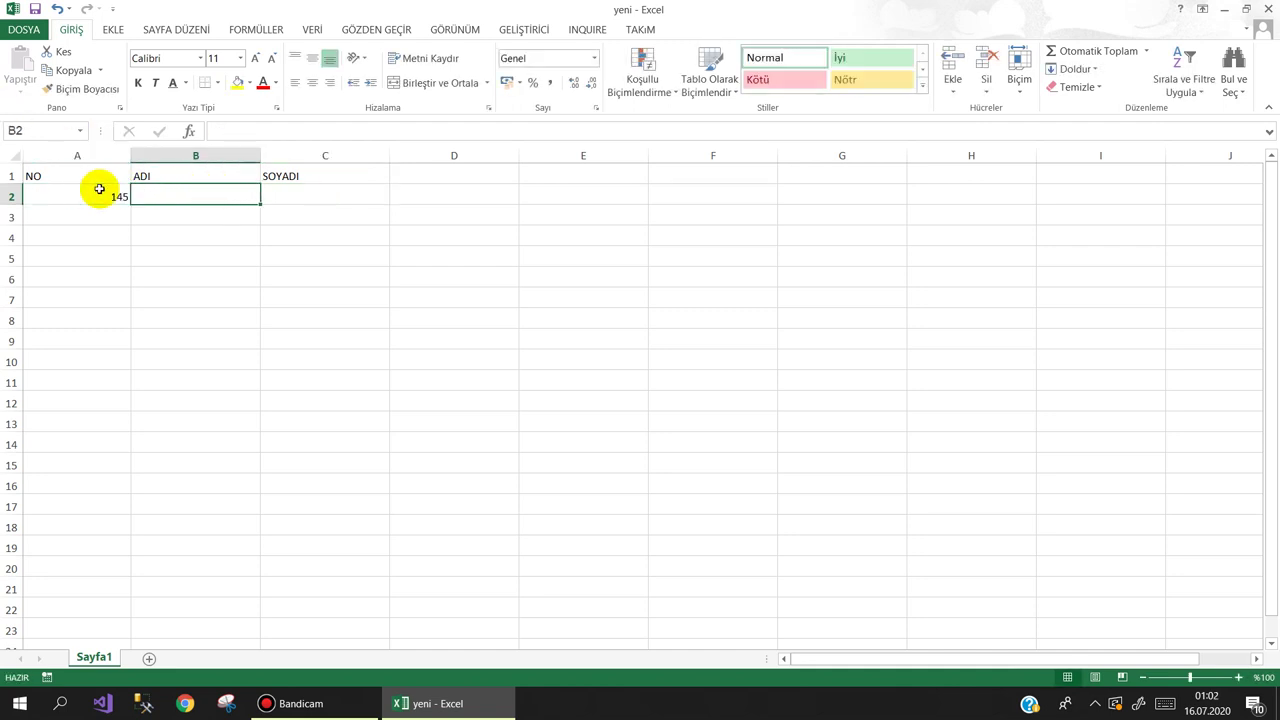
type("AHMET")
key("Tab")
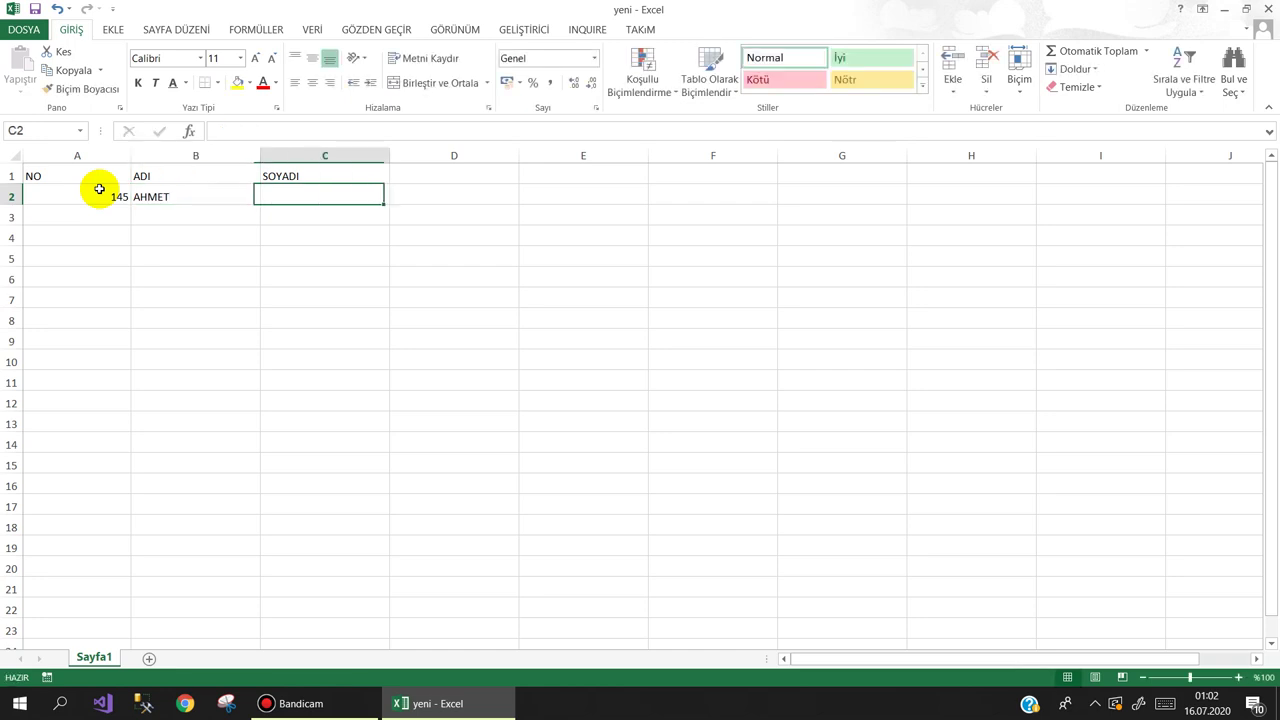
type("DEMİR")
key("Return")
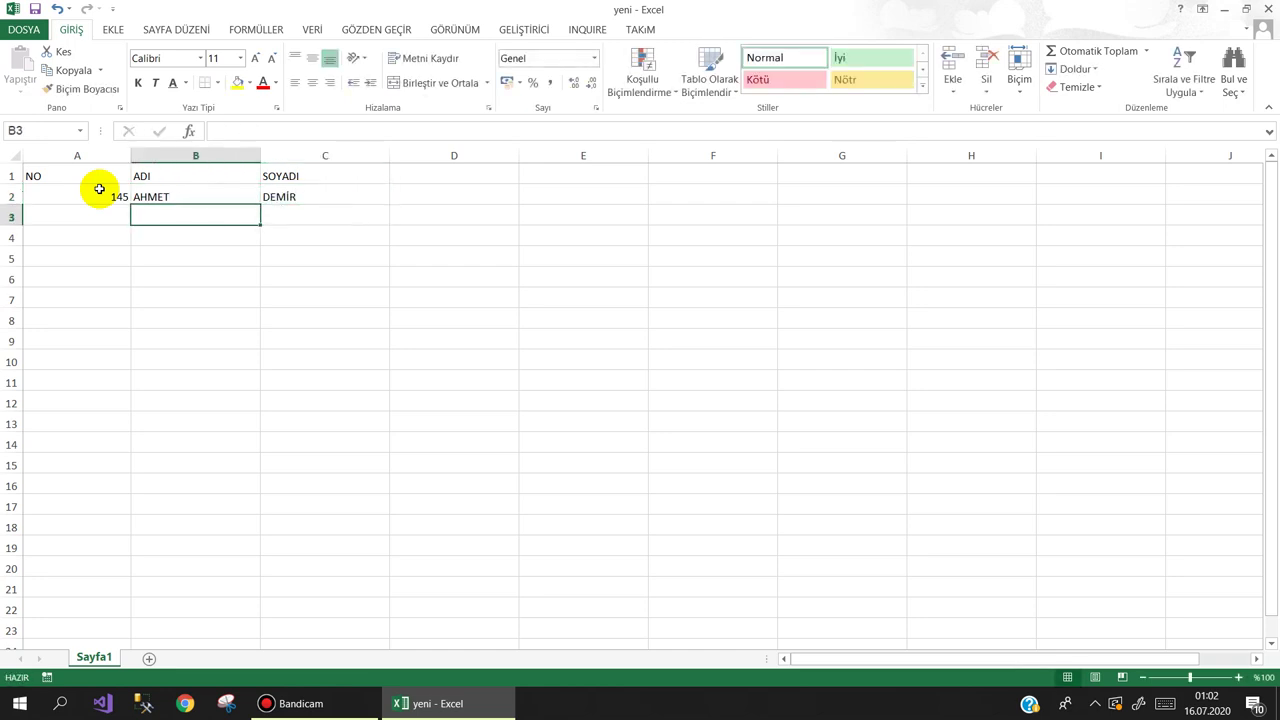
type("145")
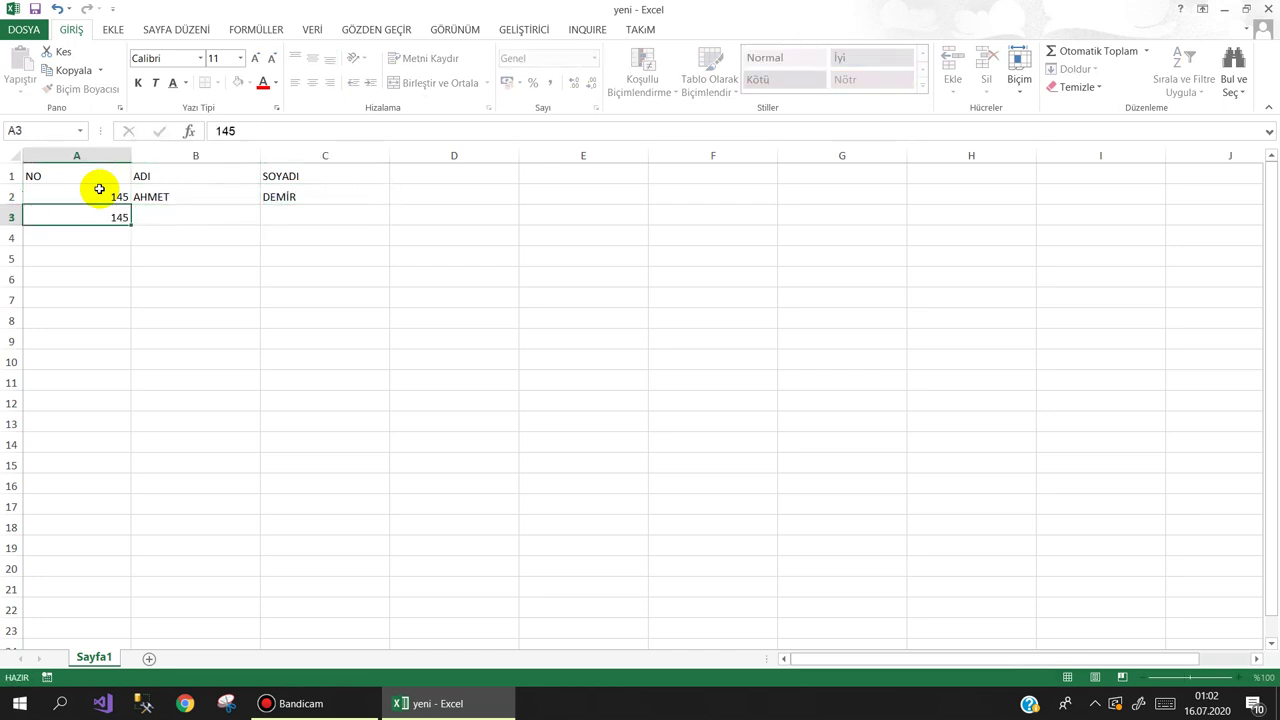
key("Tab")
key("Left")
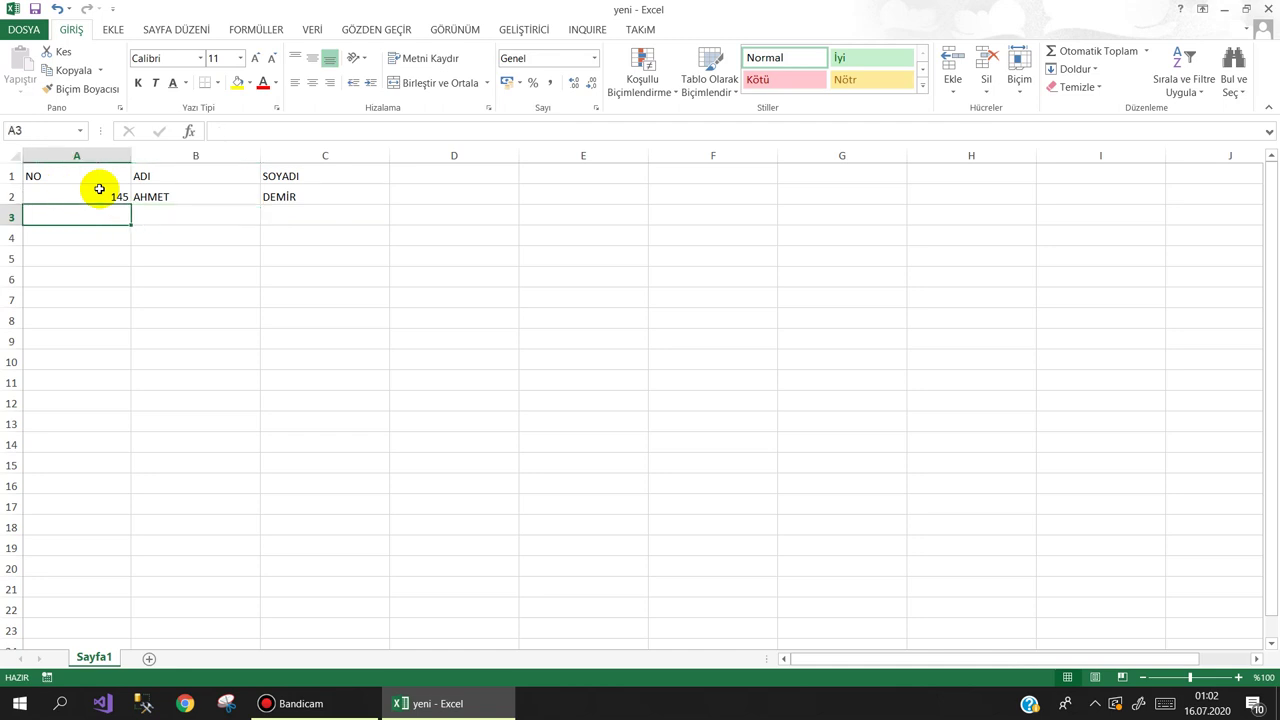
Make the NO, ADI, SOYADI headers bold and red, and make row 1 slightly shorter.
left_click_drag(88, 172, 300, 176)
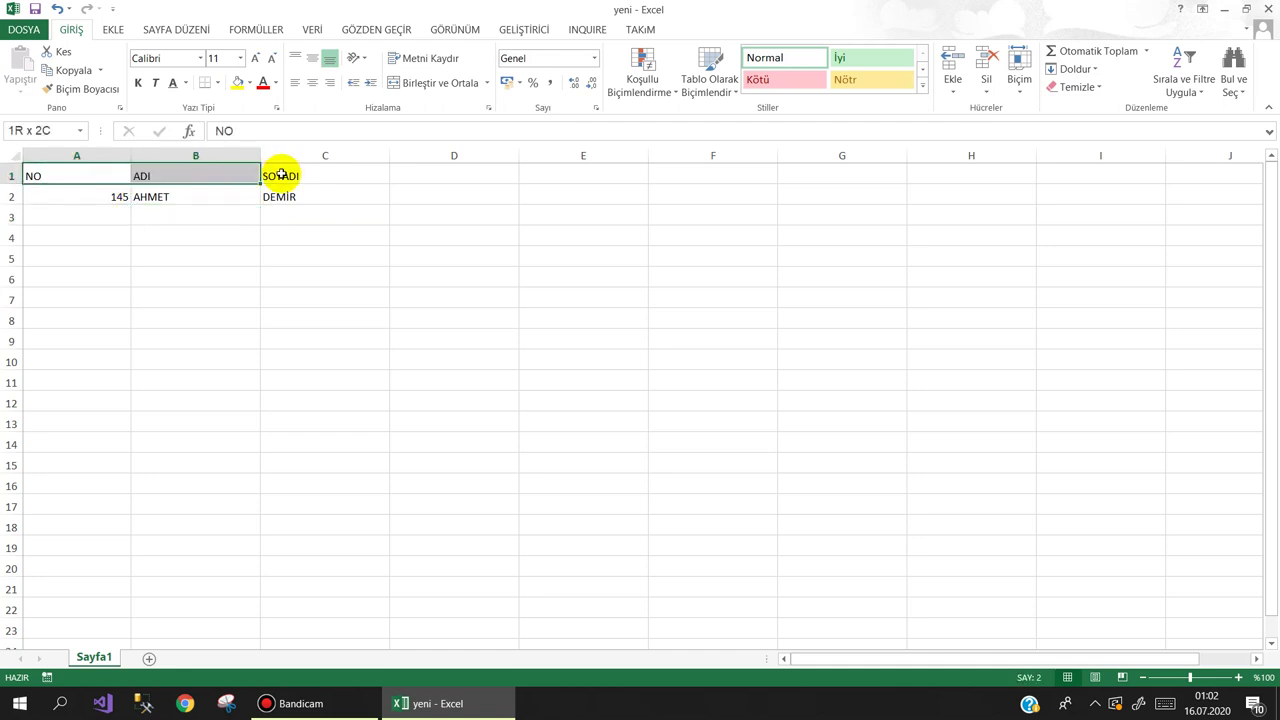
left_click(138, 82)
left_click(262, 82)
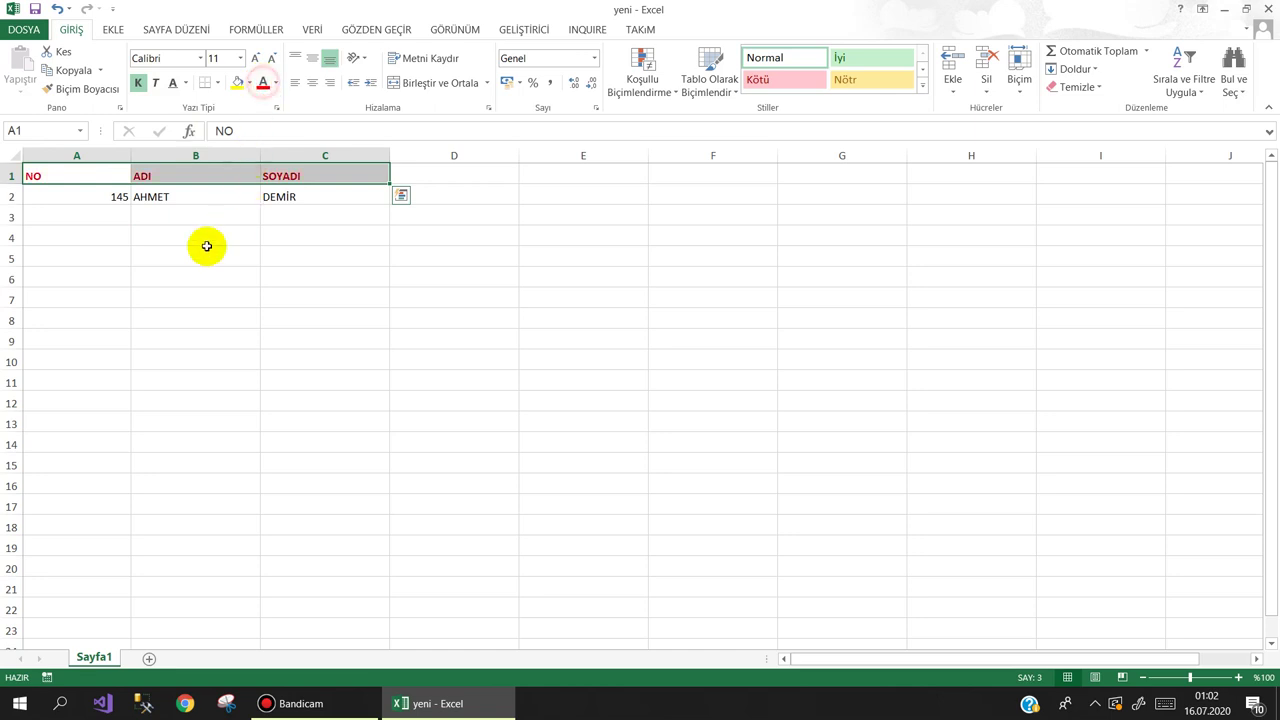
left_click_drag(12, 186, 12, 180)
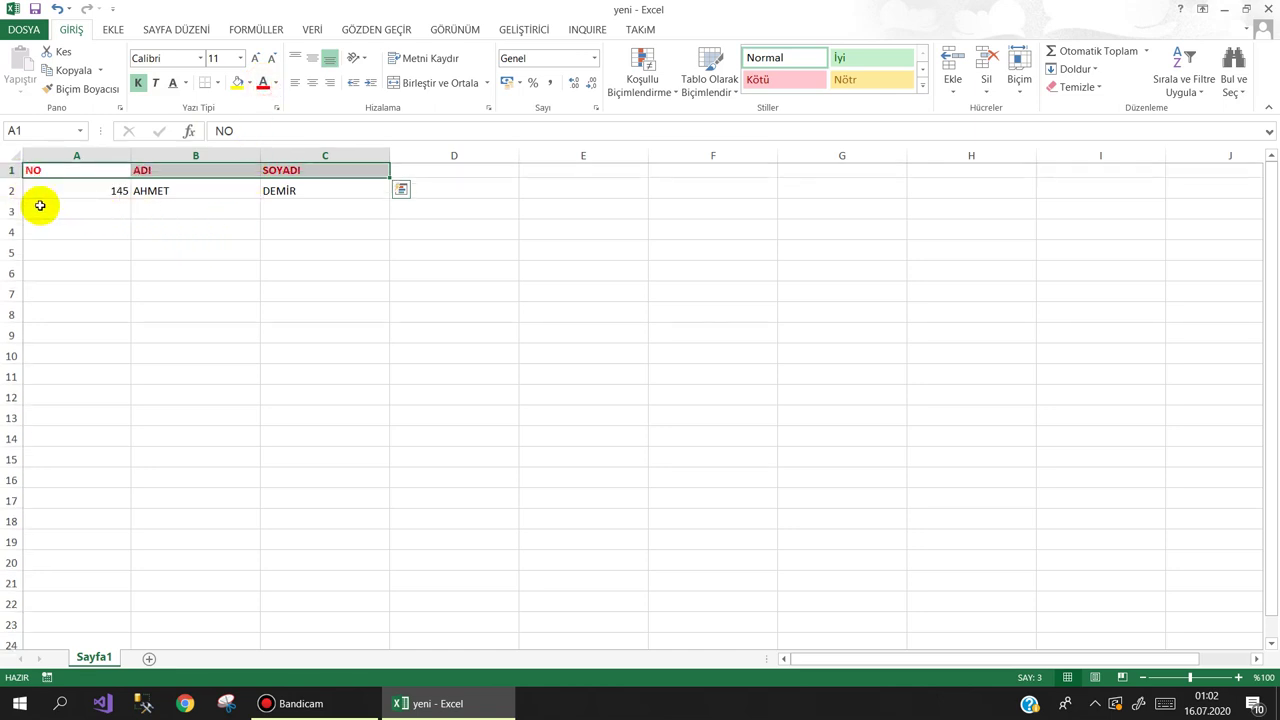
left_click(57, 203)
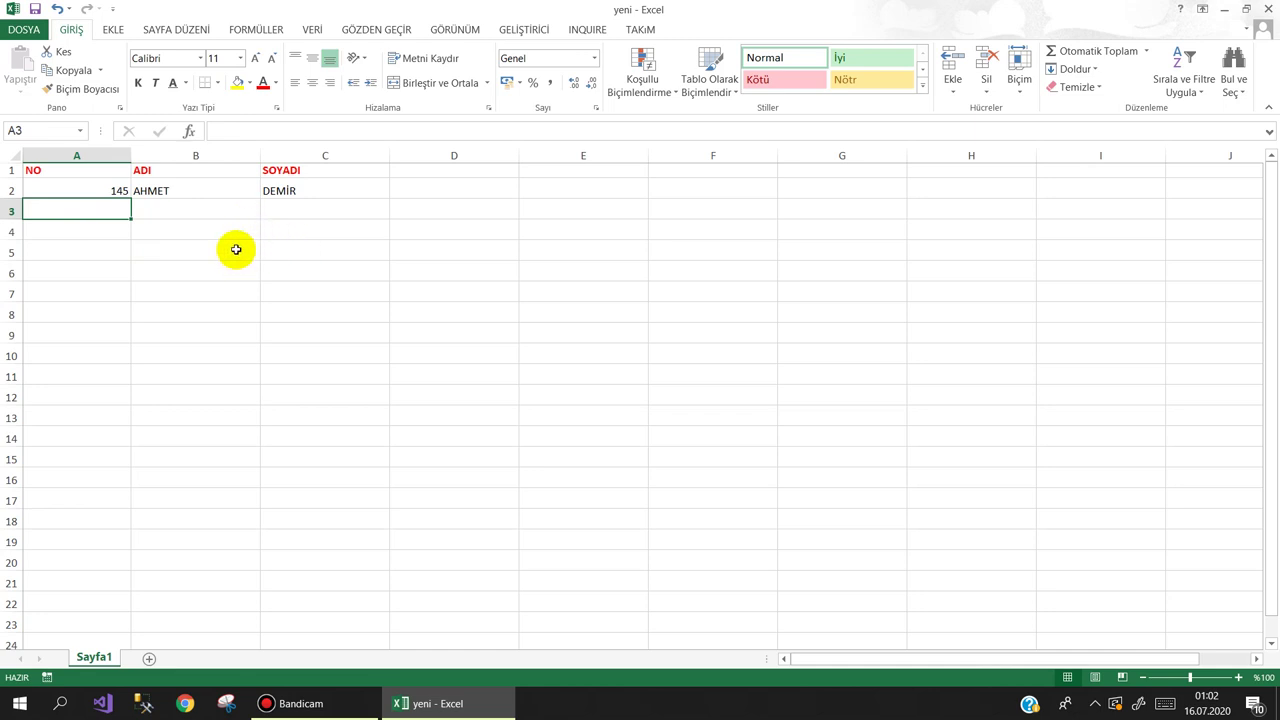
left_click(460, 174)
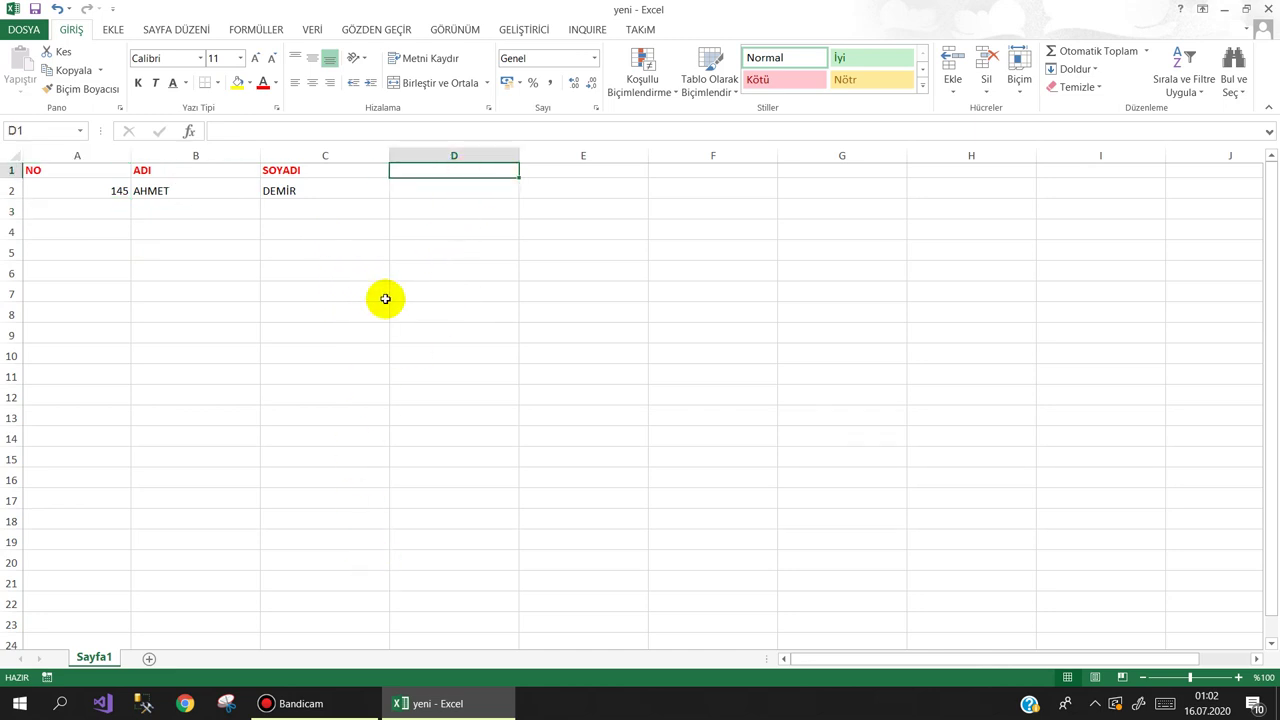
Rename the Sayfa1 sheet to Ogrenciler.
double_click(94, 657)
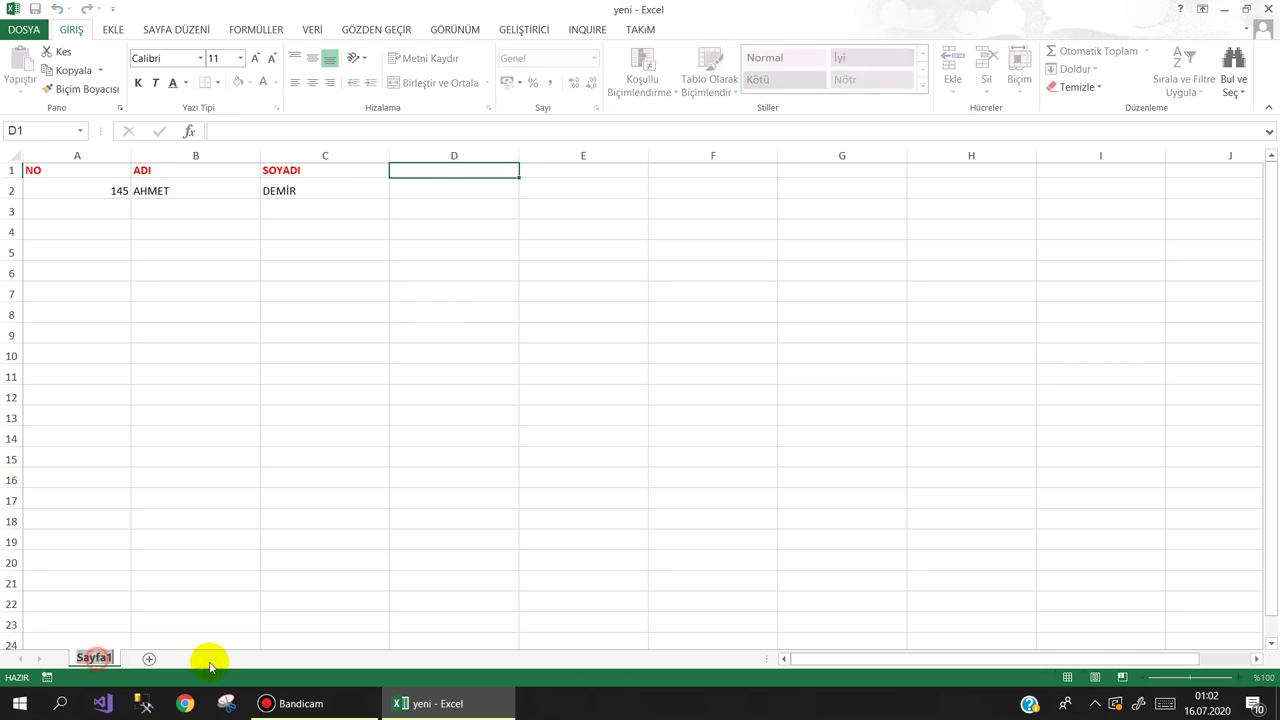
type("o")
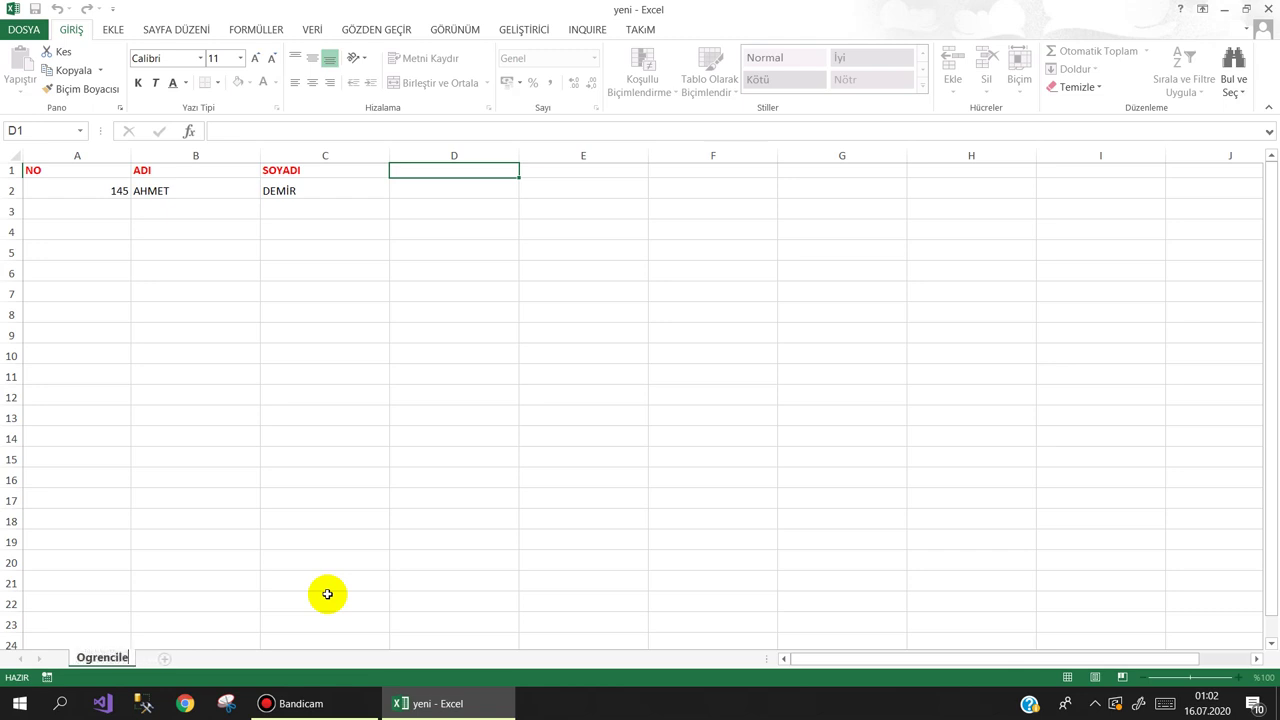
type("r")
key("Return")
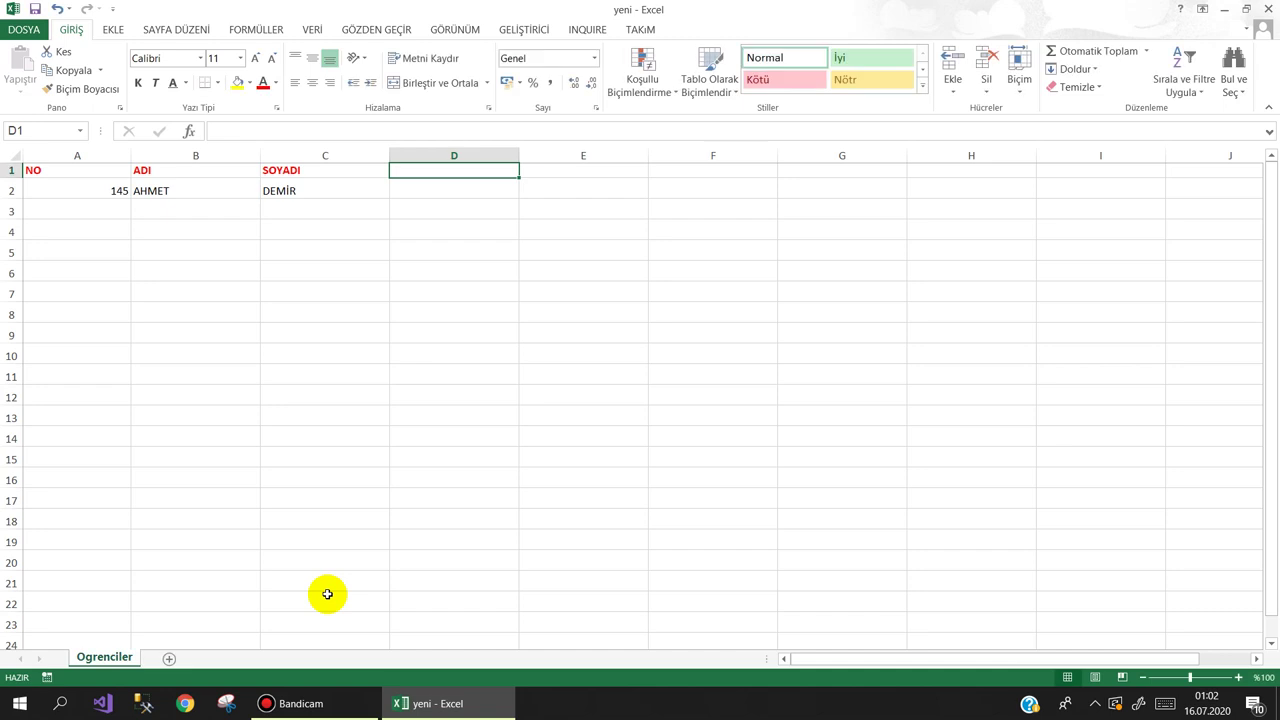
Add the CİNSİYETİ header in D1 and fill the rows below with KADIN or ERKEK.
type("CİNSİYETİ")
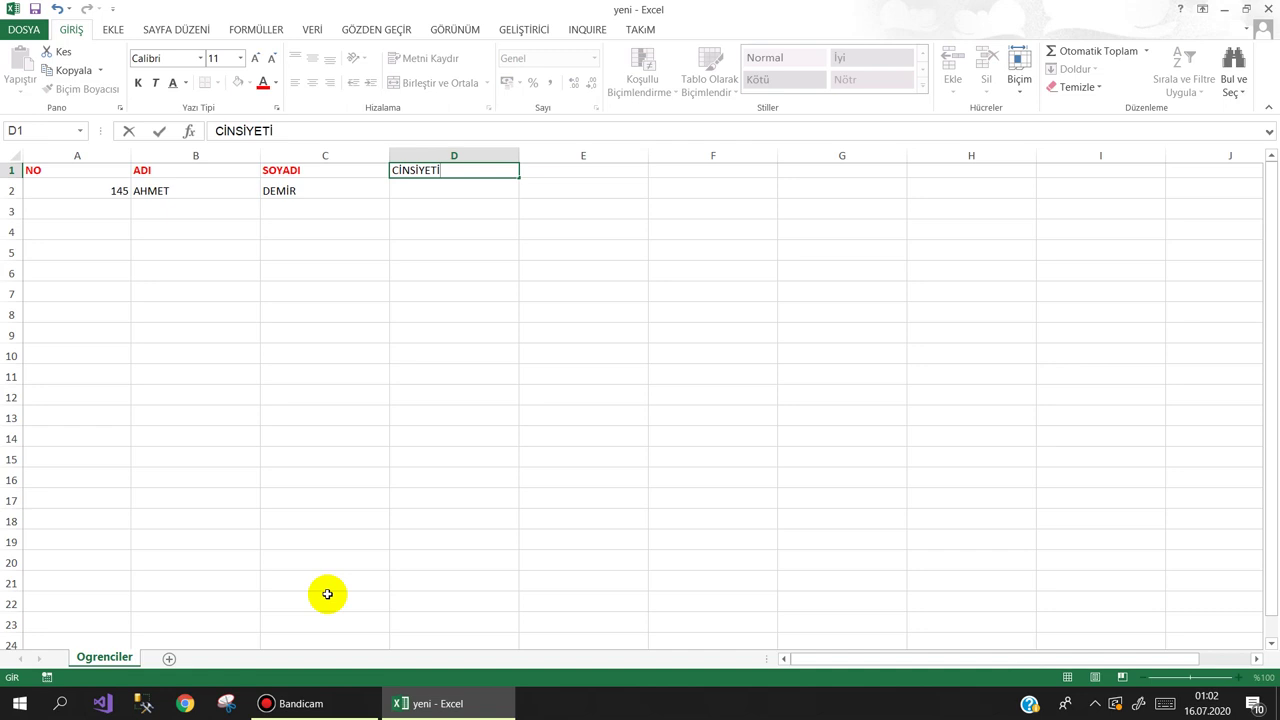
key("Return")
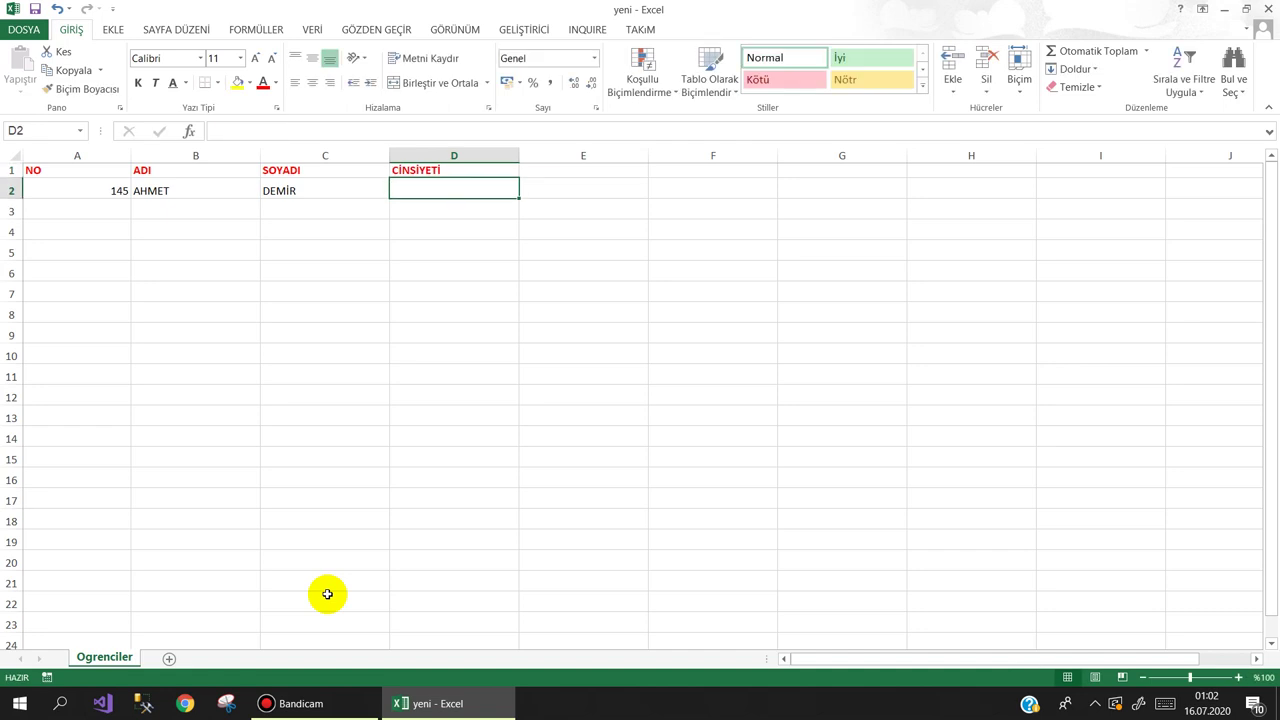
type("KADIN")
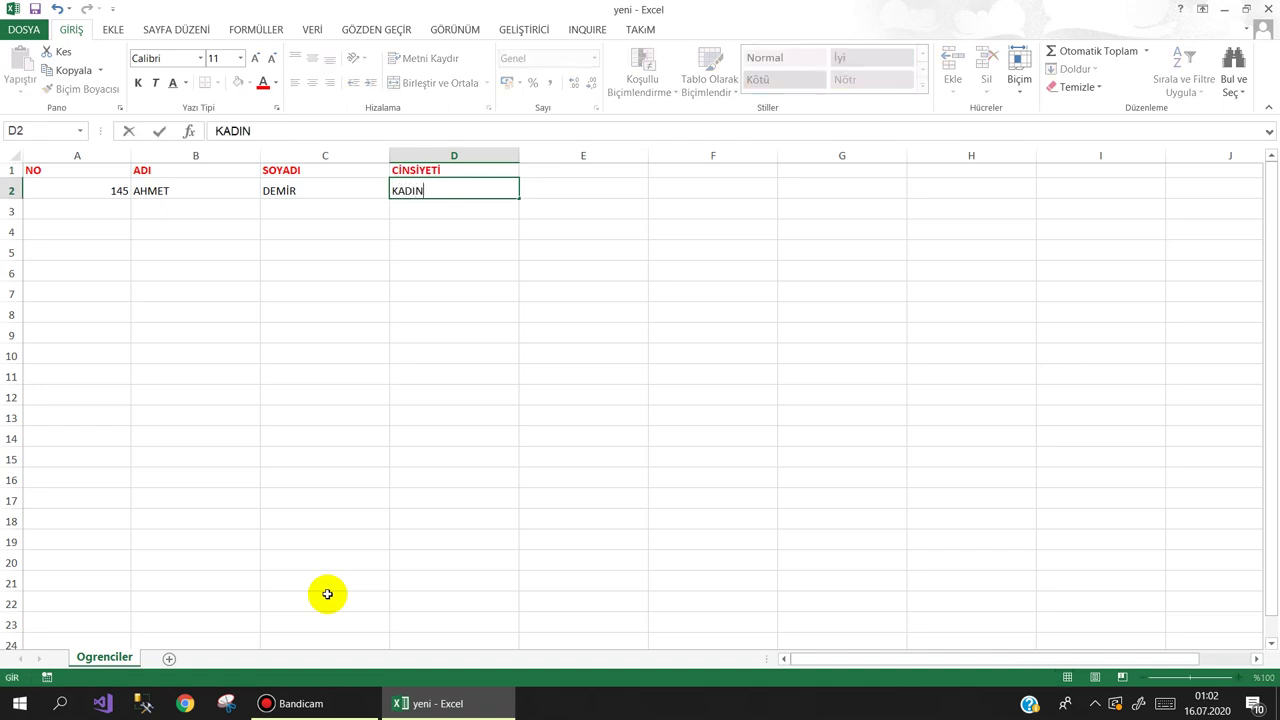
key("Return")
type("ERKEK")
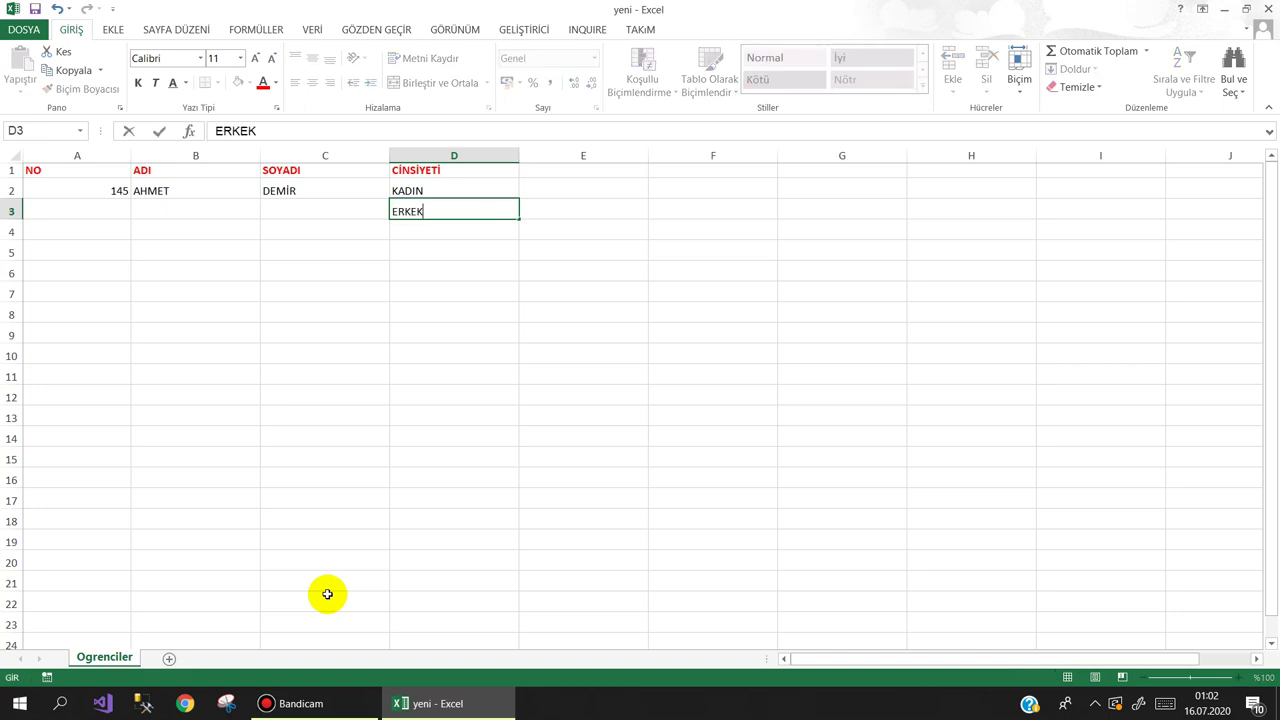
key("Return")
type("K")
key("Return")
type("K")
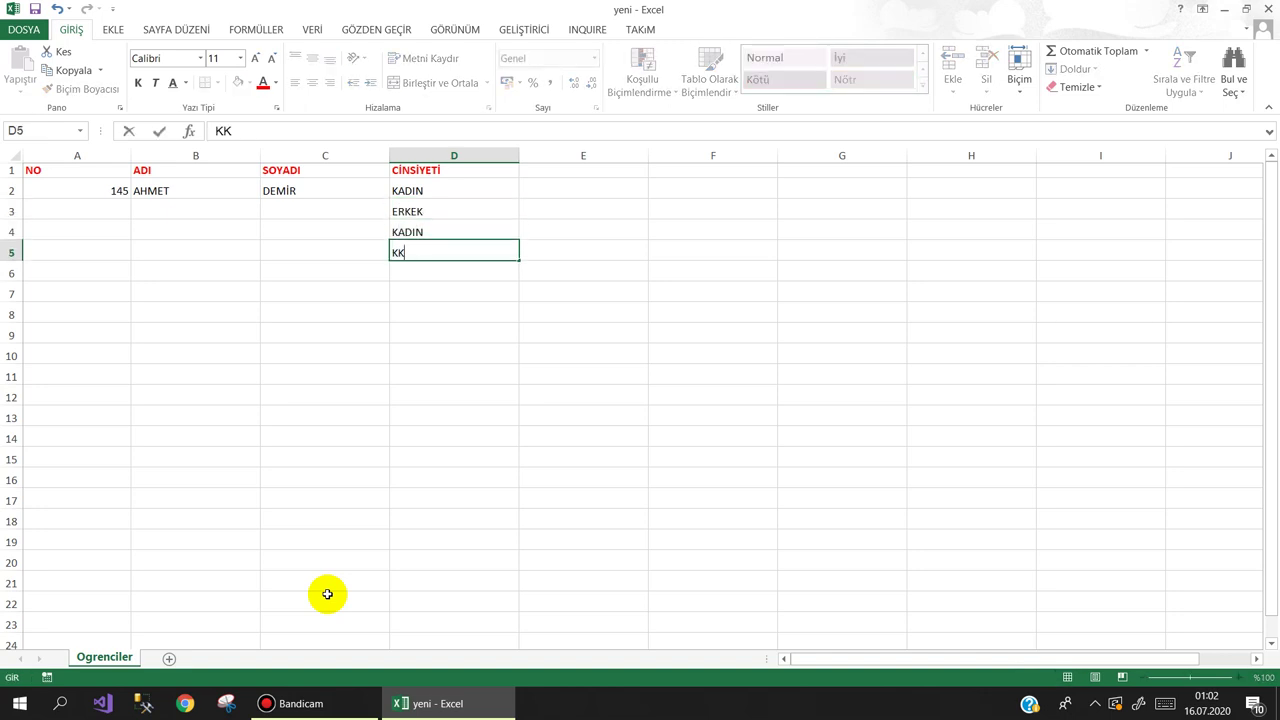
key("Return")
type("E E ")
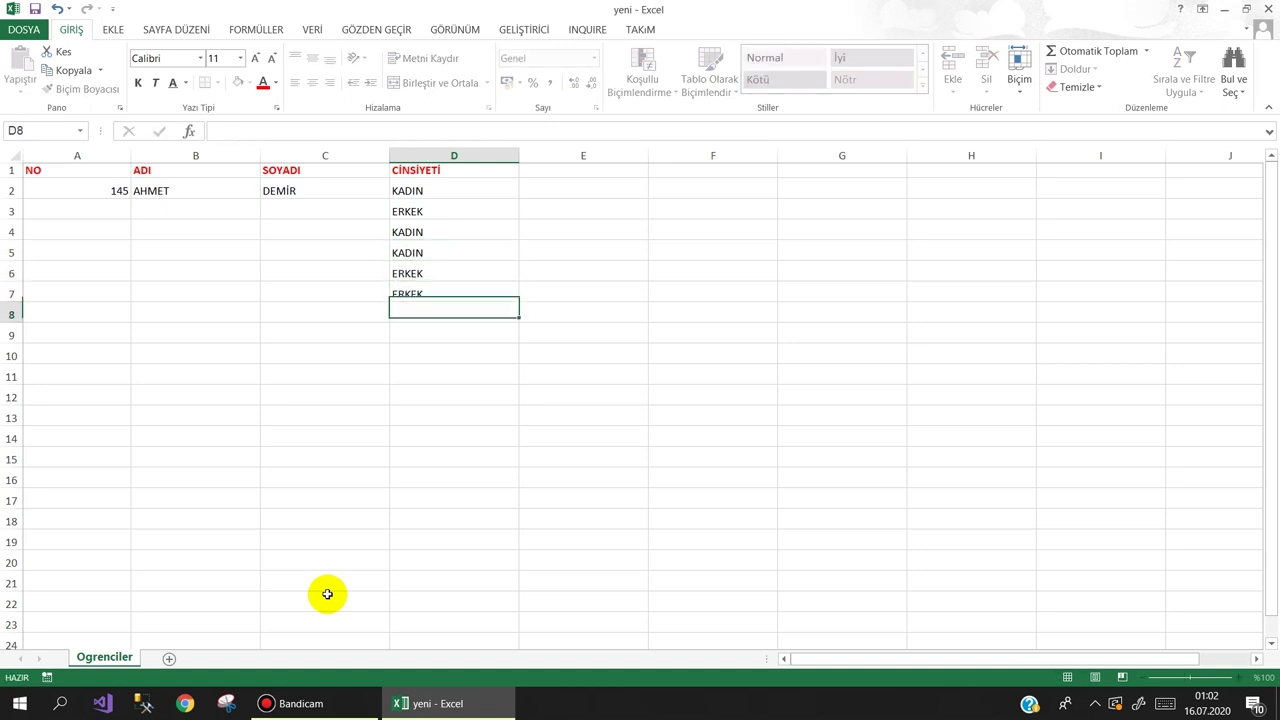
type("E E K K K K ")
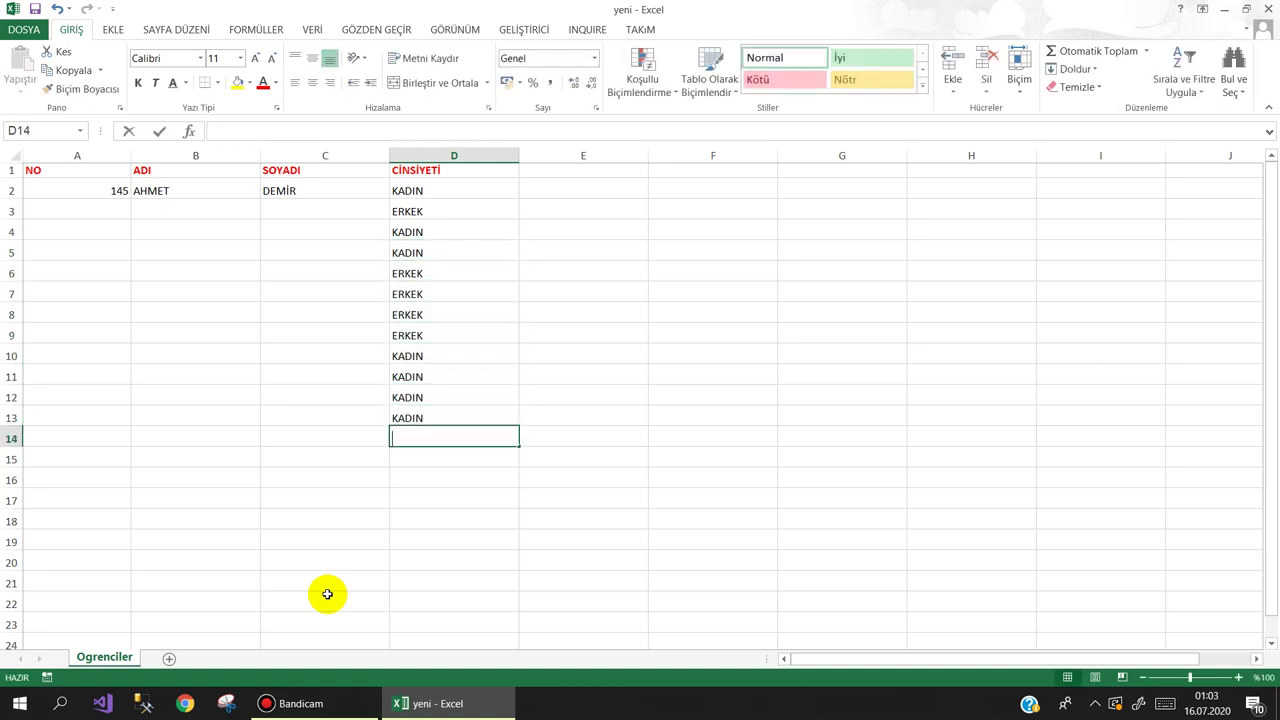
type("K K K")
key("Return")
type("E E E E")
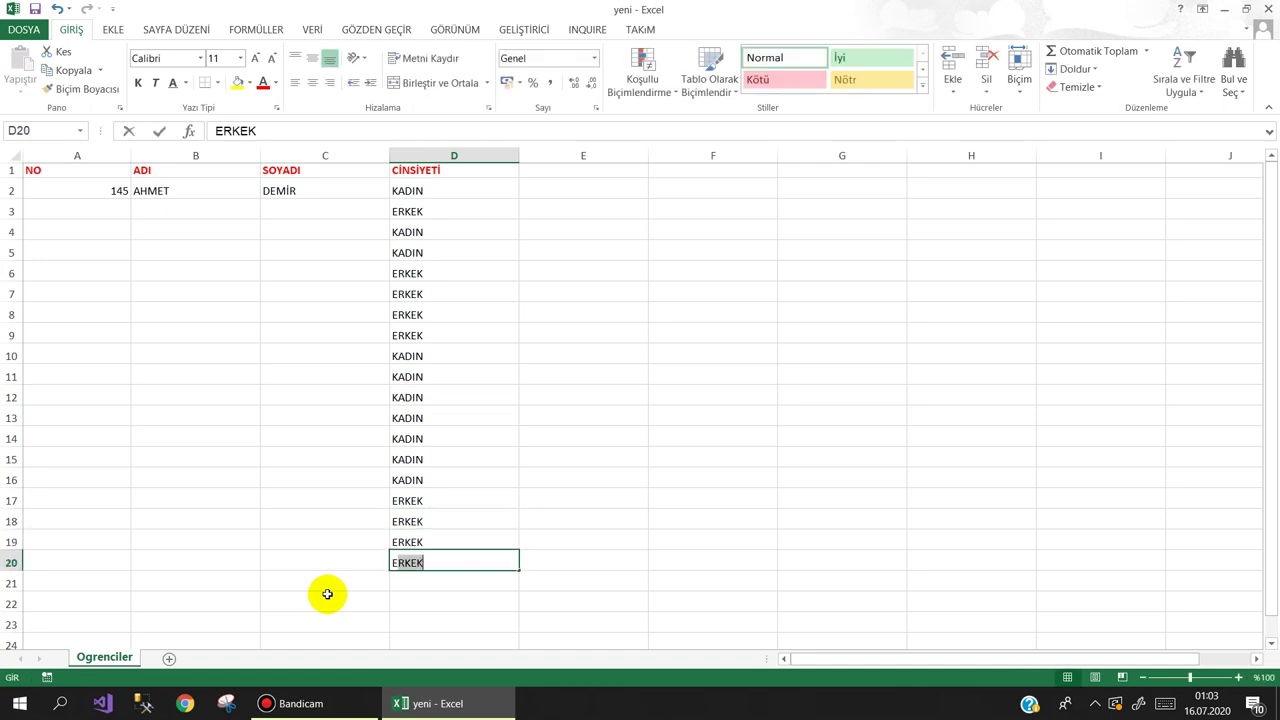
type(" E E")
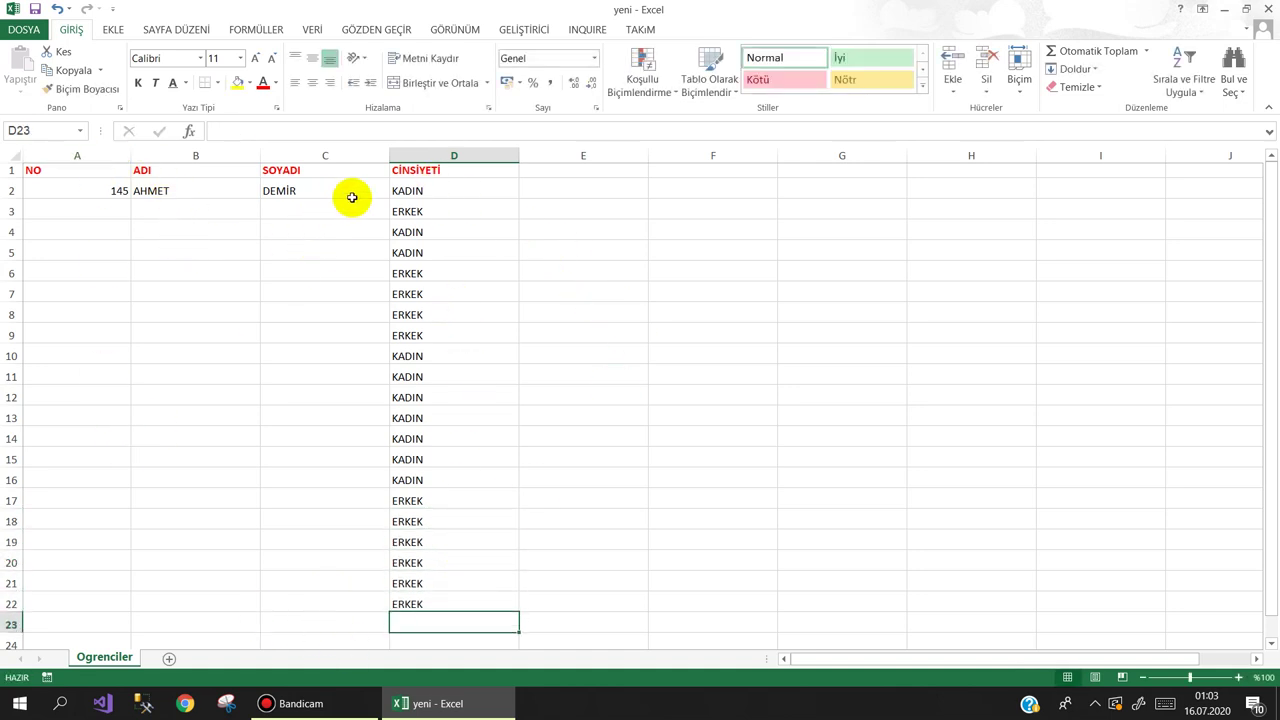
Open the Visual Basic editor from the Developer tab and insert a new UserForm.
left_click(446, 188)
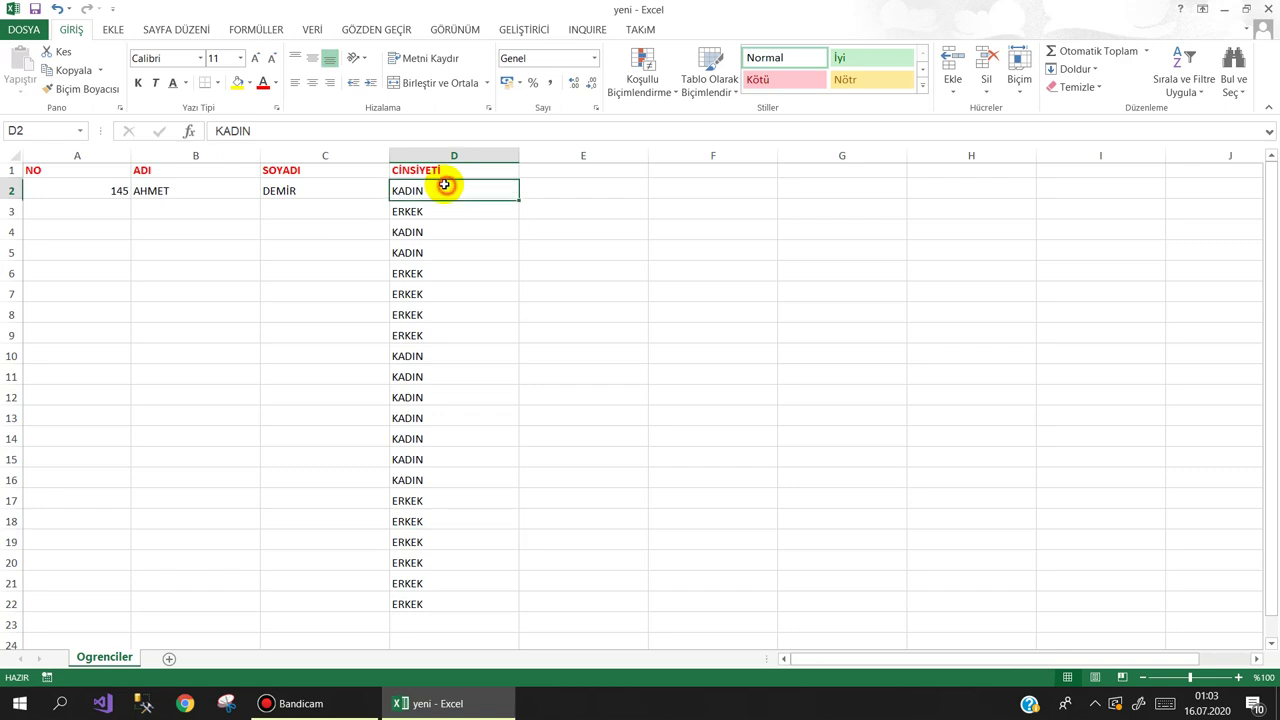
left_click(510, 29)
left_click(20, 72)
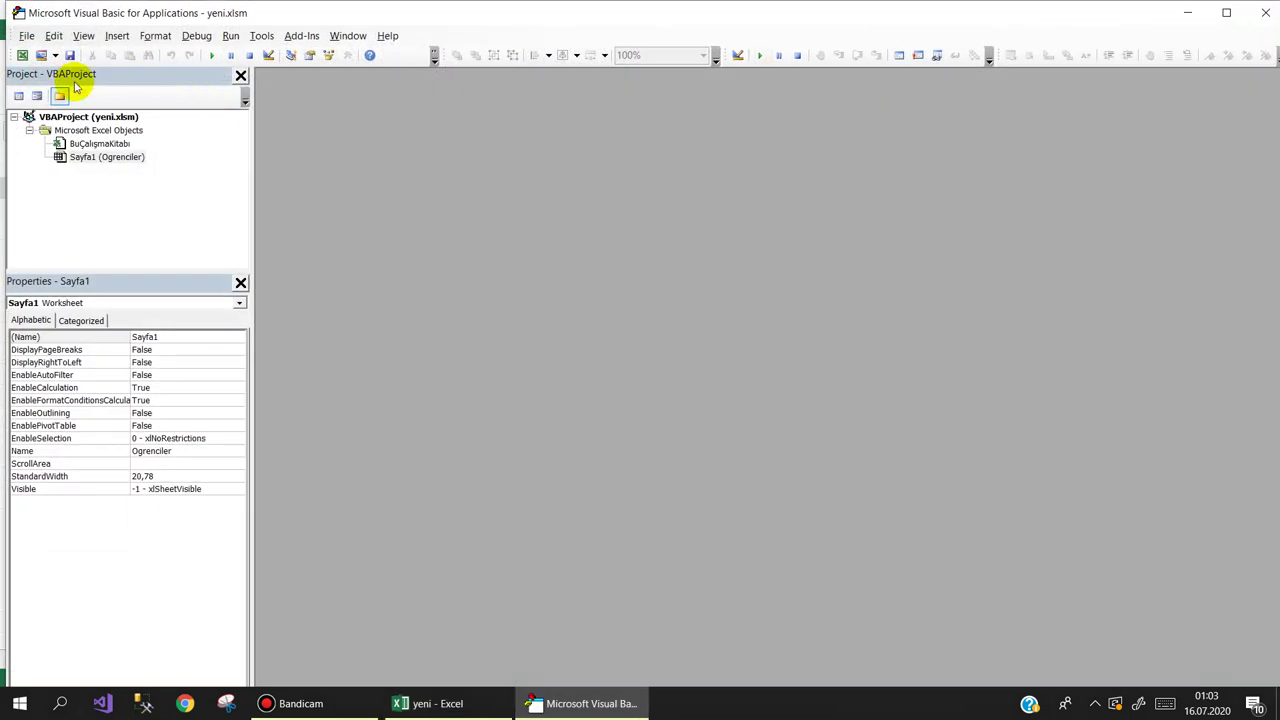
left_click(40, 54)
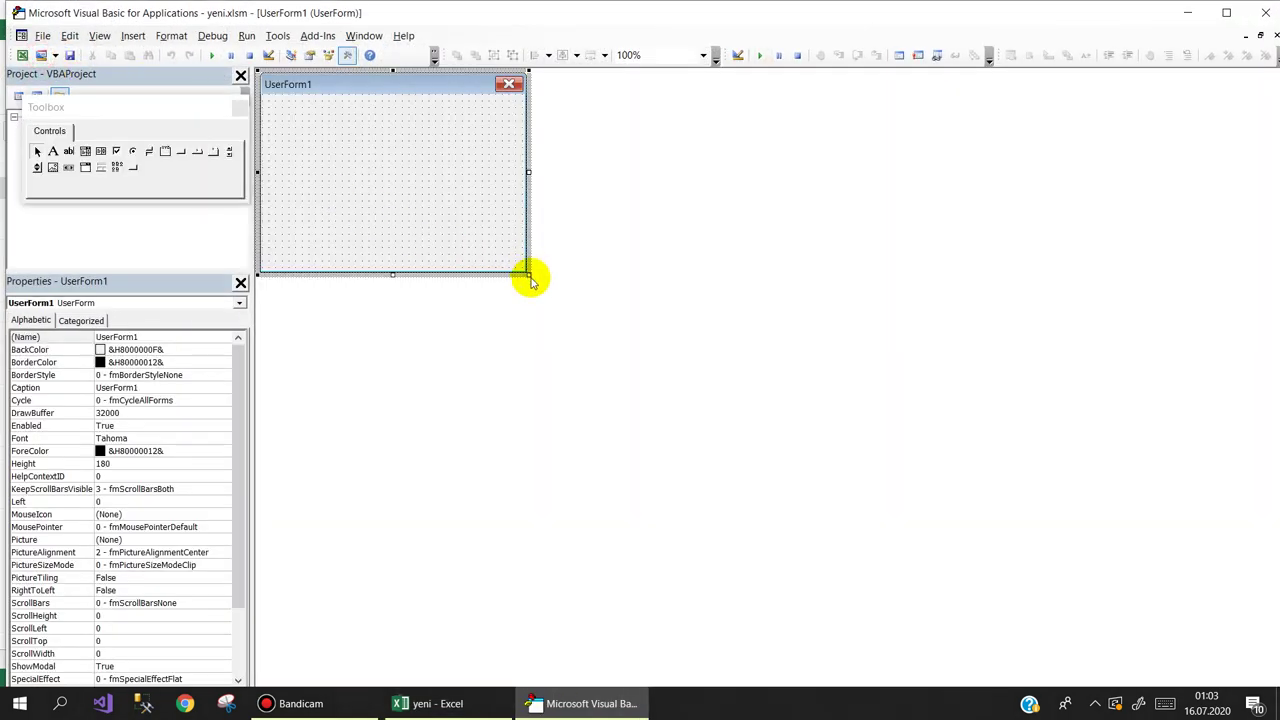
Enlarge the form and set its caption to ÖĞRENCİ KAYIT FORMU.
left_click_drag(527, 273, 662, 347)
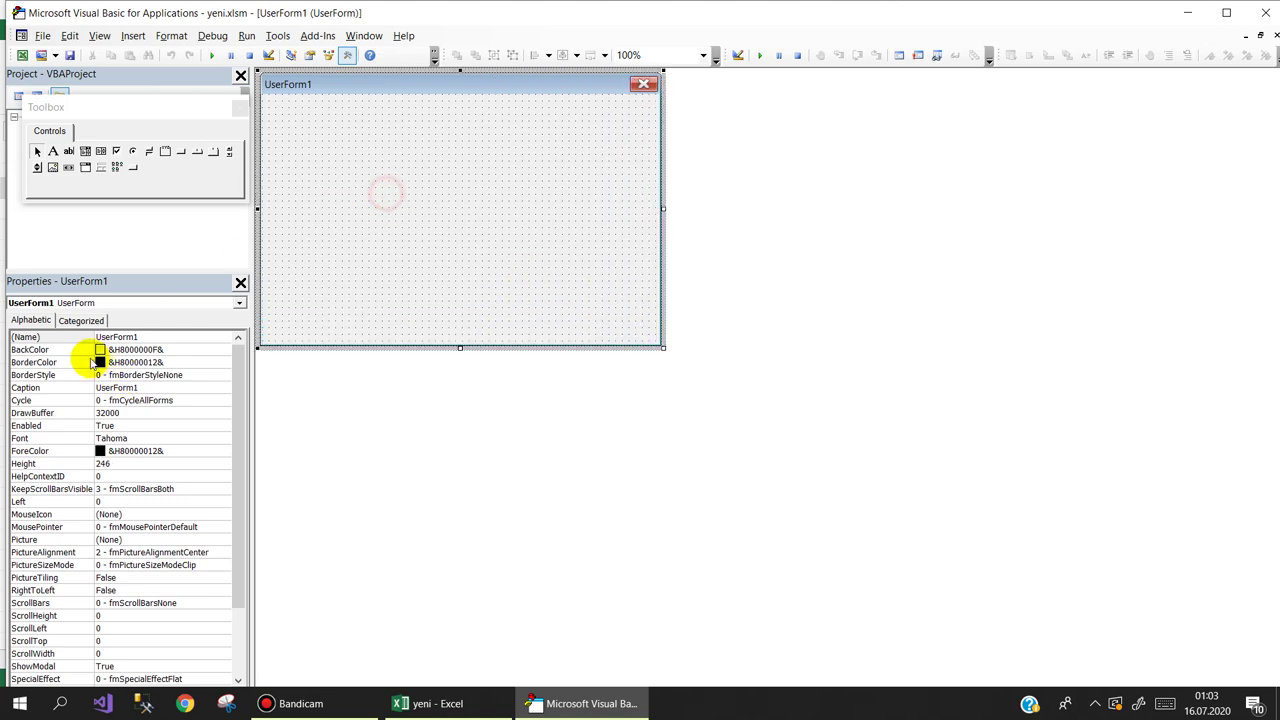
left_click(76, 388)
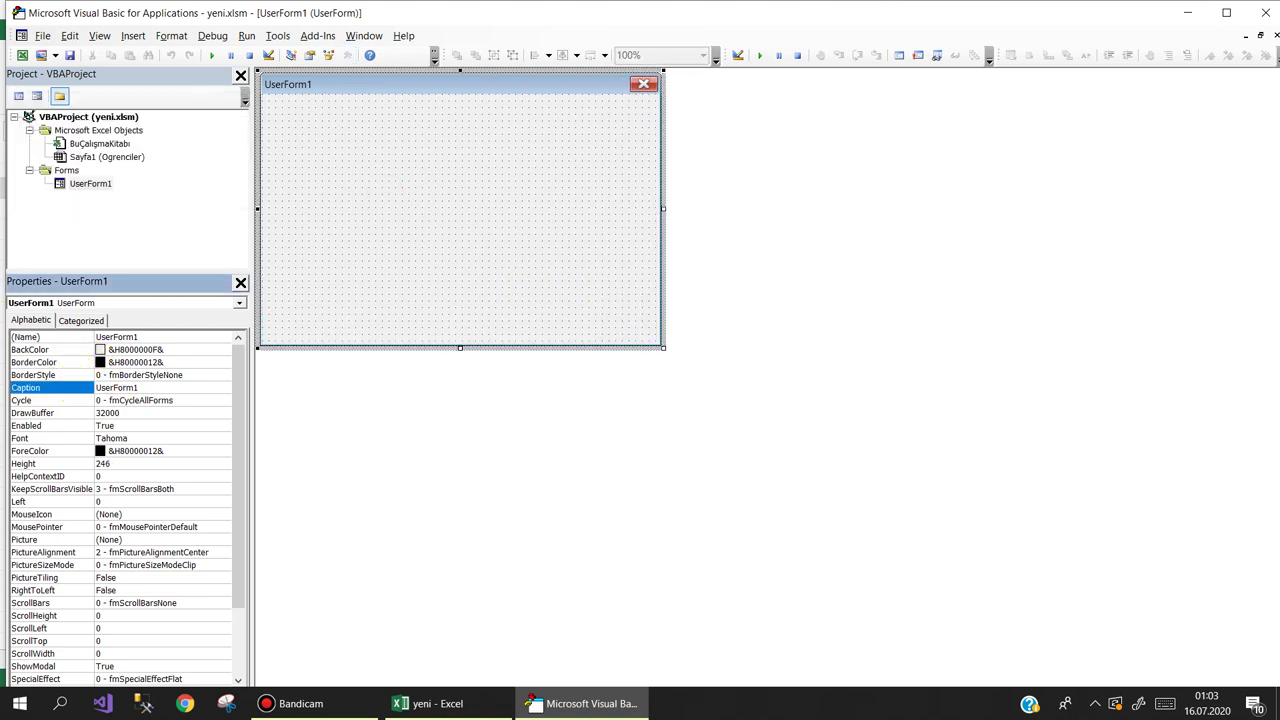
type("ÖĞRENCİ")
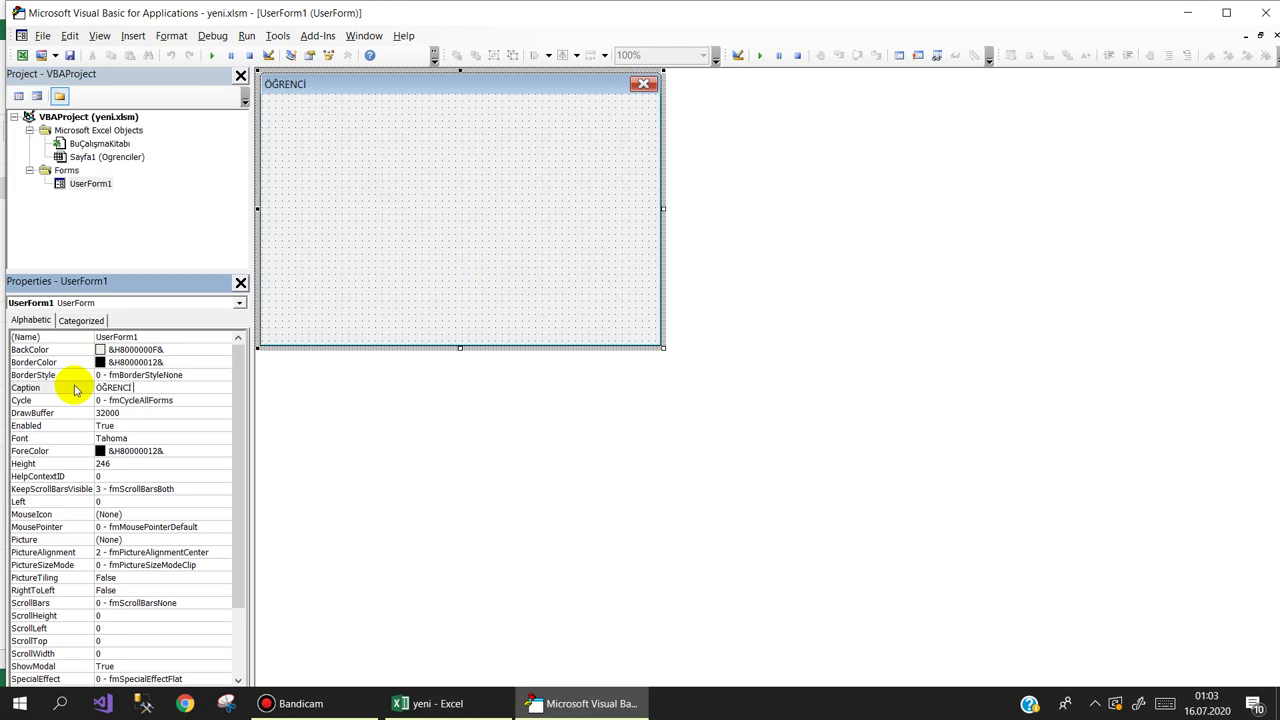
type("T FO")
type("RMU")
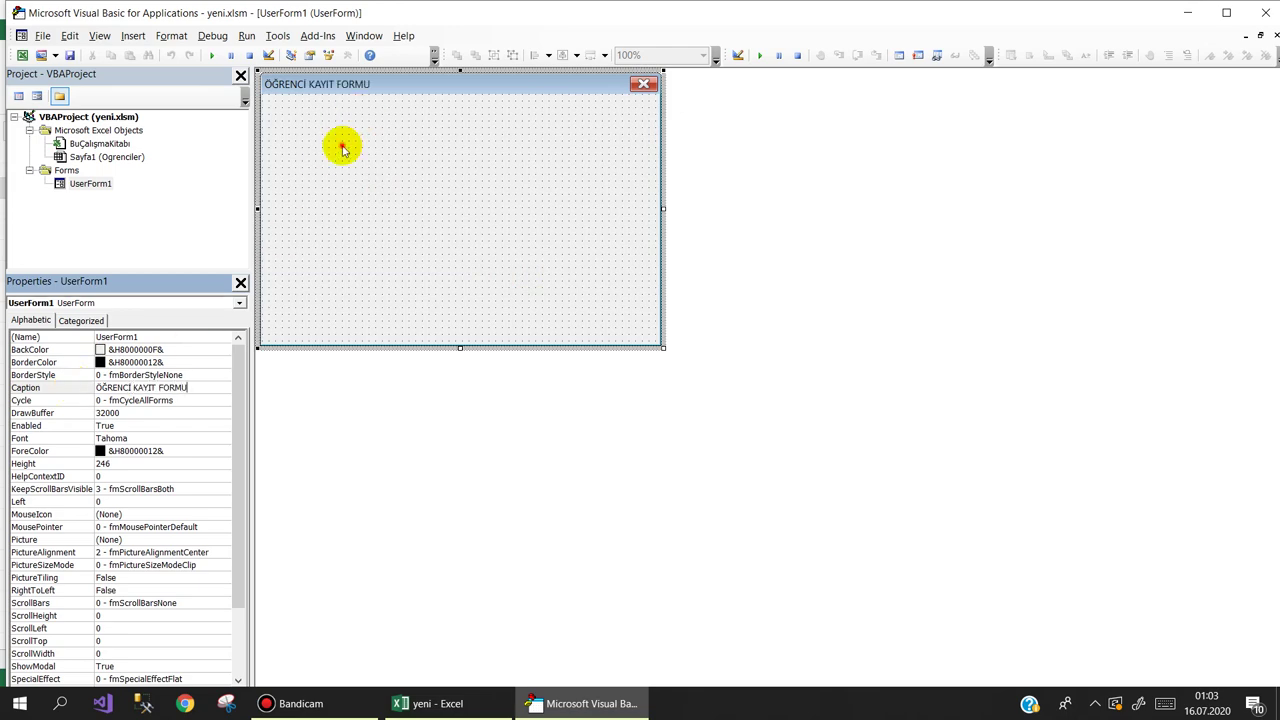
left_click(345, 148)
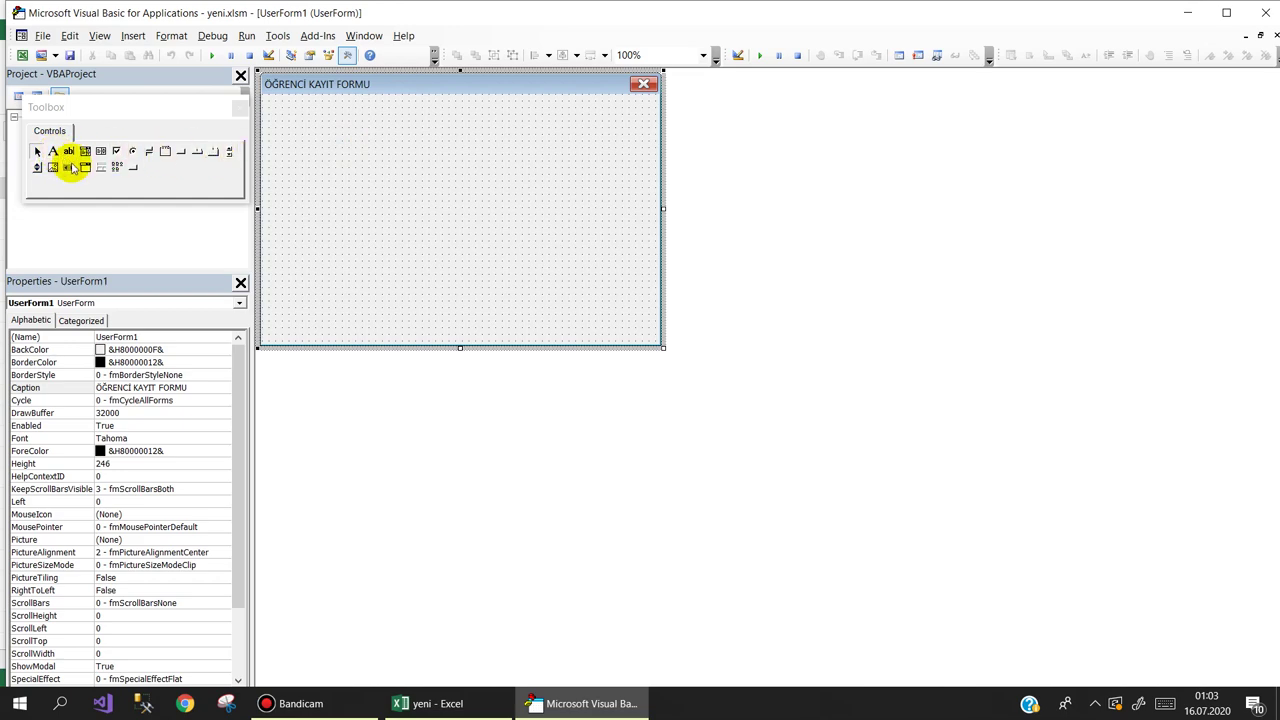
Add a label captioned NO at the top left of the form.
left_click(53, 152)
left_click(286, 106)
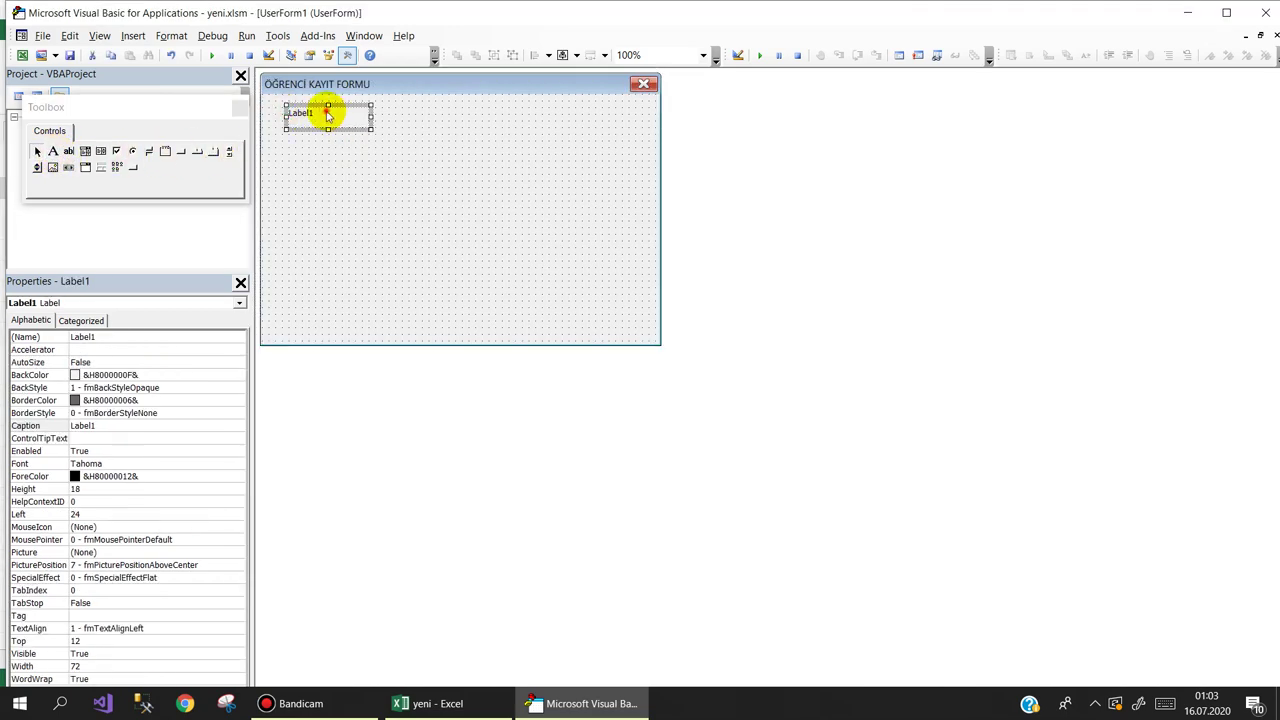
left_click(333, 115)
type("NO")
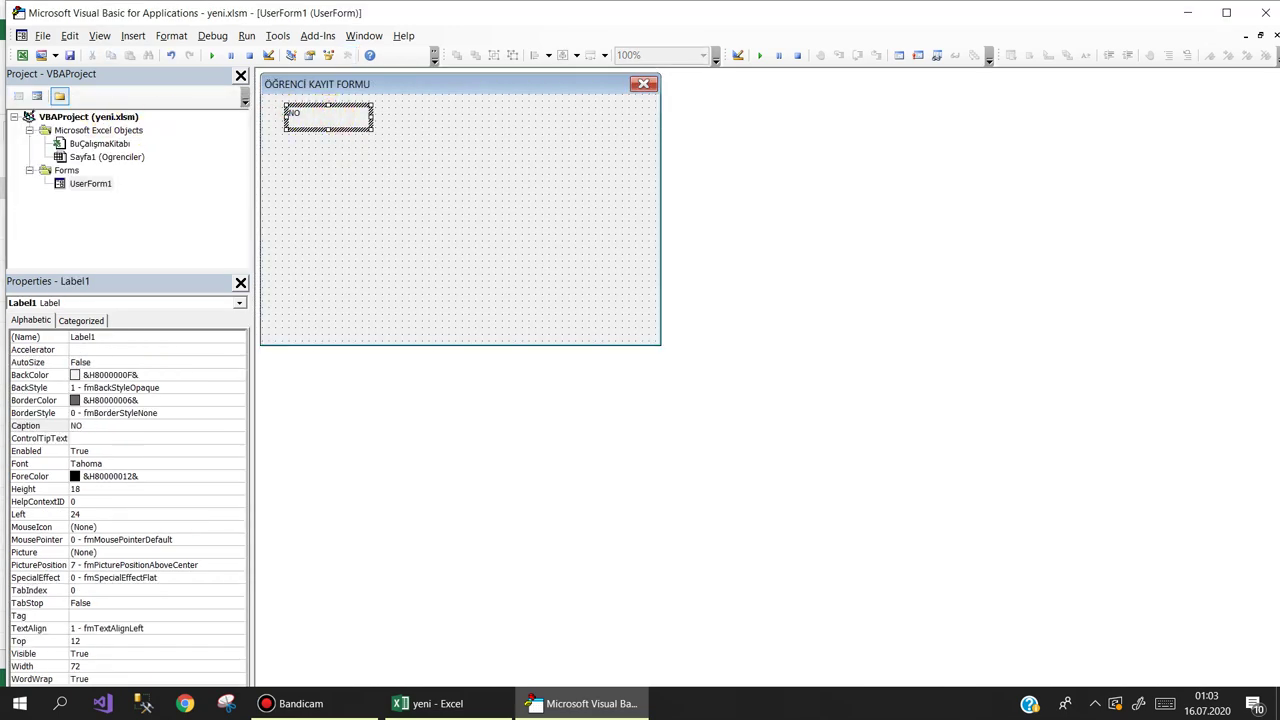
left_click(327, 157)
Add a text box beside NO, copy the pair into four rows, and make the labels transparent.
left_click(69, 151)
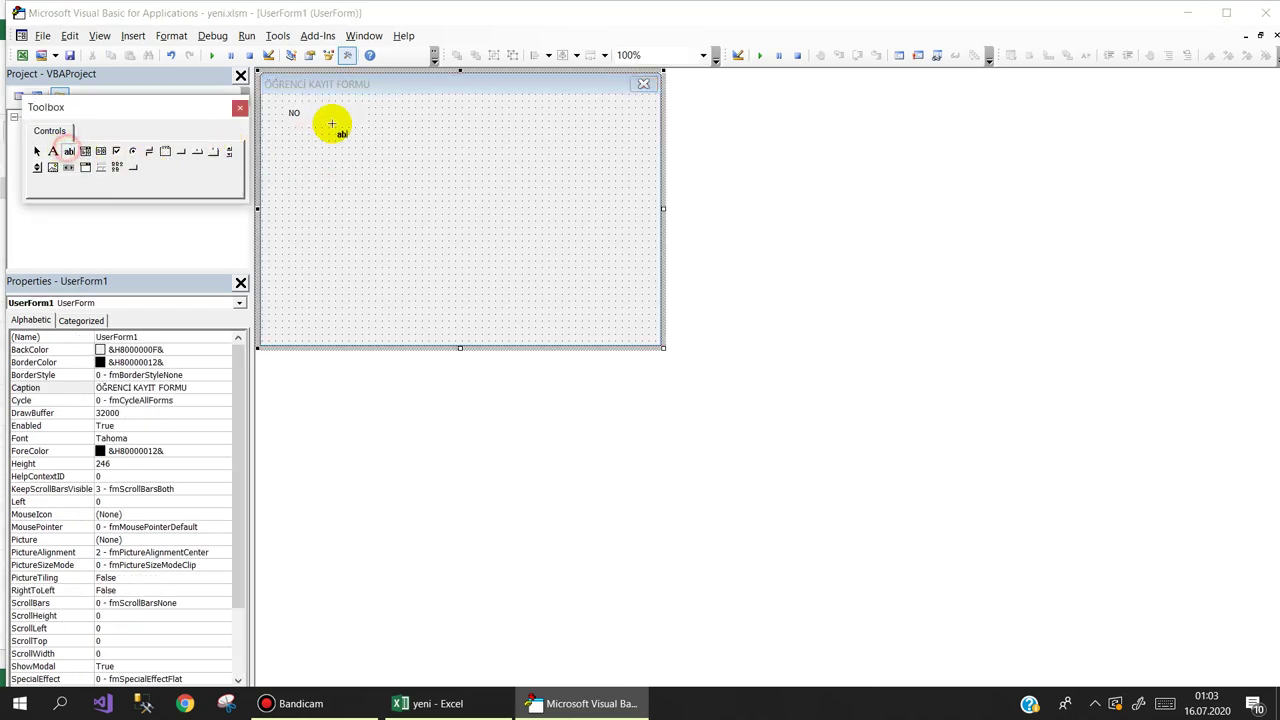
mouse_move(353, 106)
left_mouse_down()
mouse_move(436, 128)
mouse_move(524, 117)
left_mouse_up()
left_click_drag(443, 143, 284, 100)
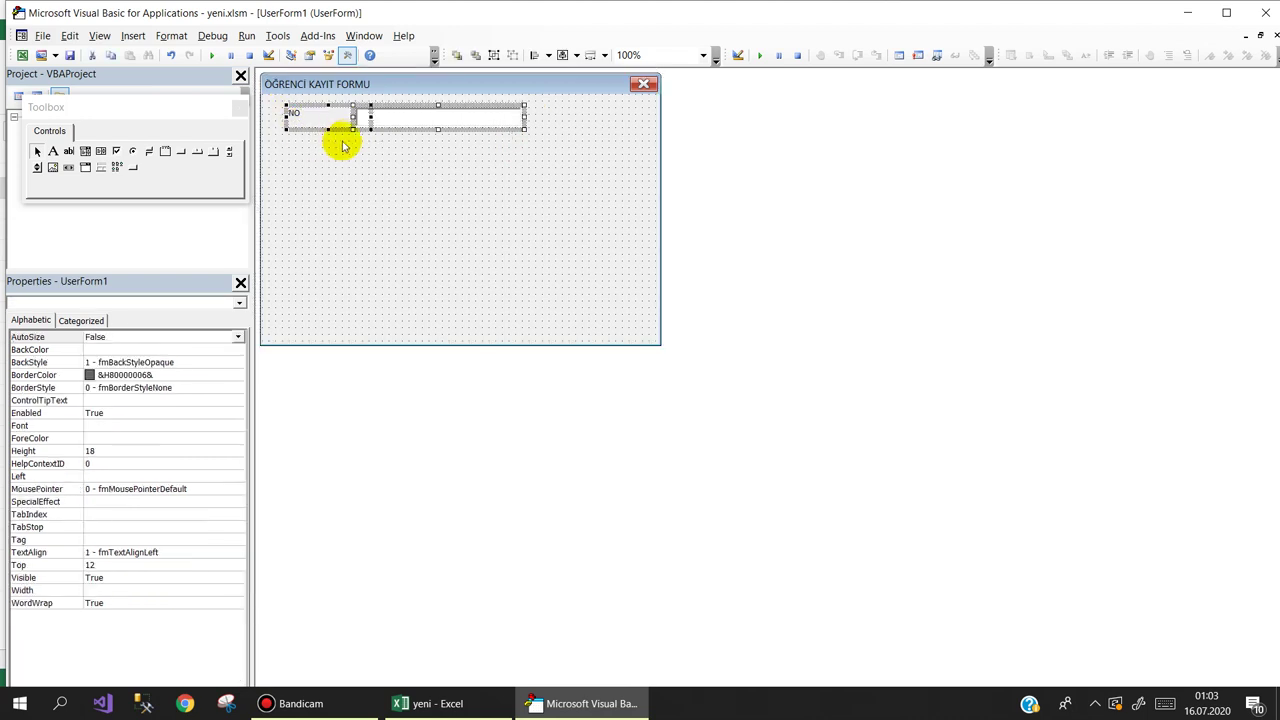
mouse_move(356, 128)
left_mouse_down()
mouse_move(362, 217)
mouse_move(283, 183)
left_mouse_up()
left_click(354, 237)
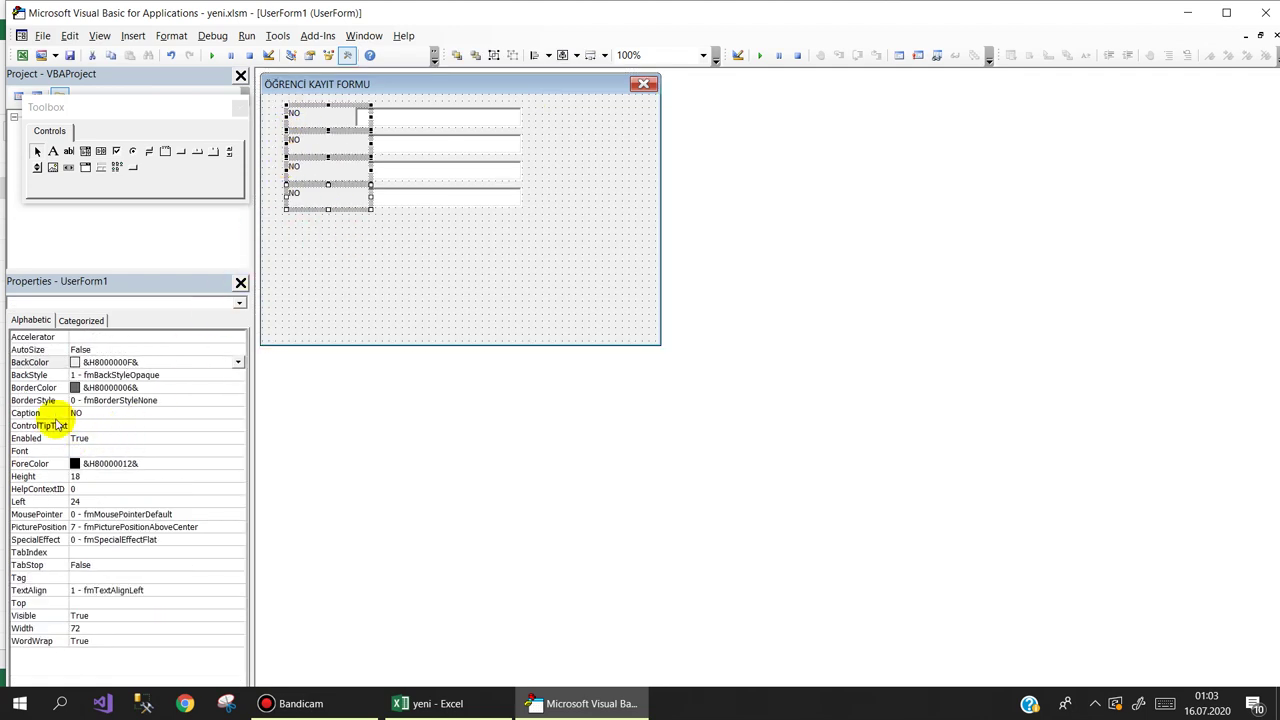
double_click(40, 375)
left_click(280, 332)
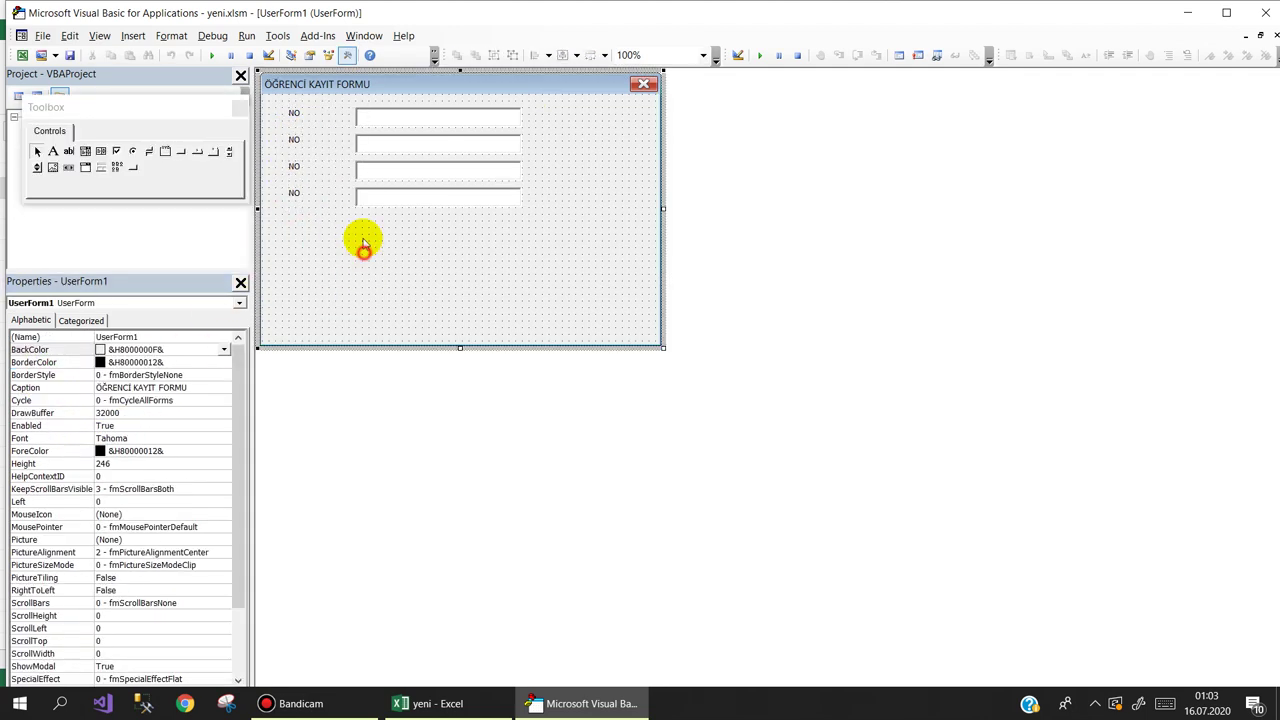
Rename the copied labels ADI, SOYADI and CİNSİYETİ, then make the form narrower and taller.
left_click(318, 142)
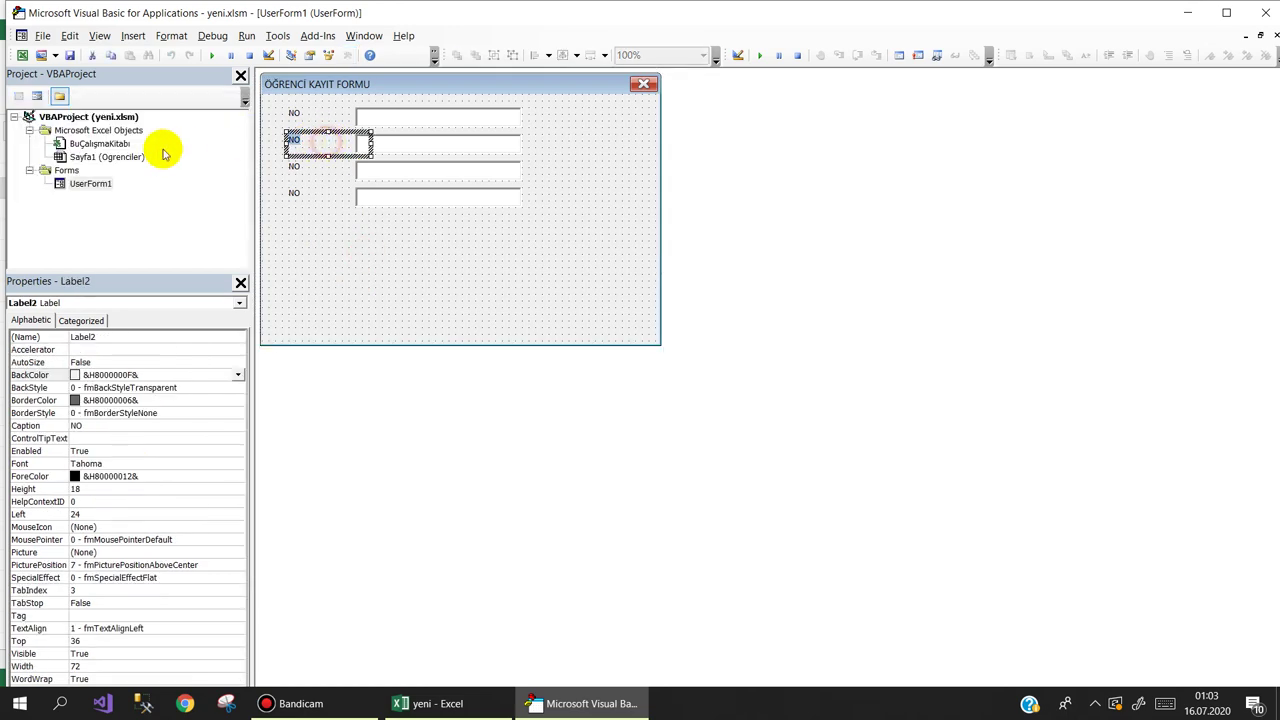
type("ADI")
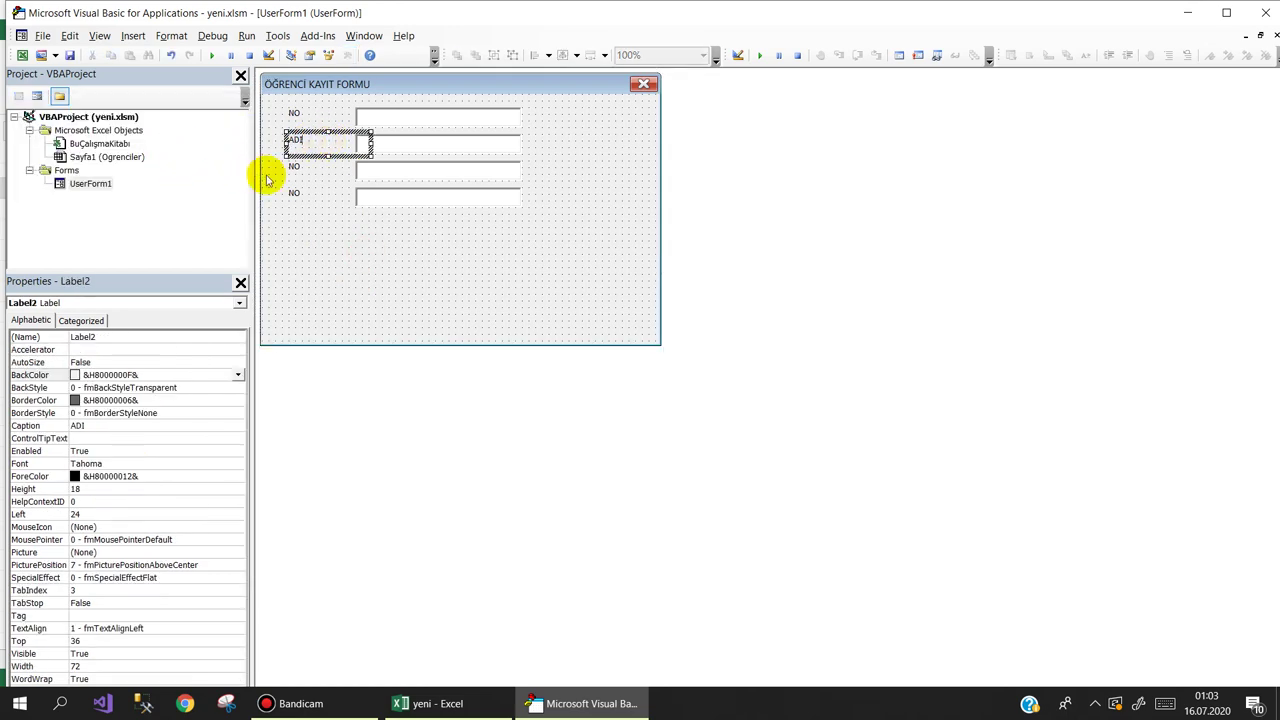
left_click(320, 165)
left_click(324, 169)
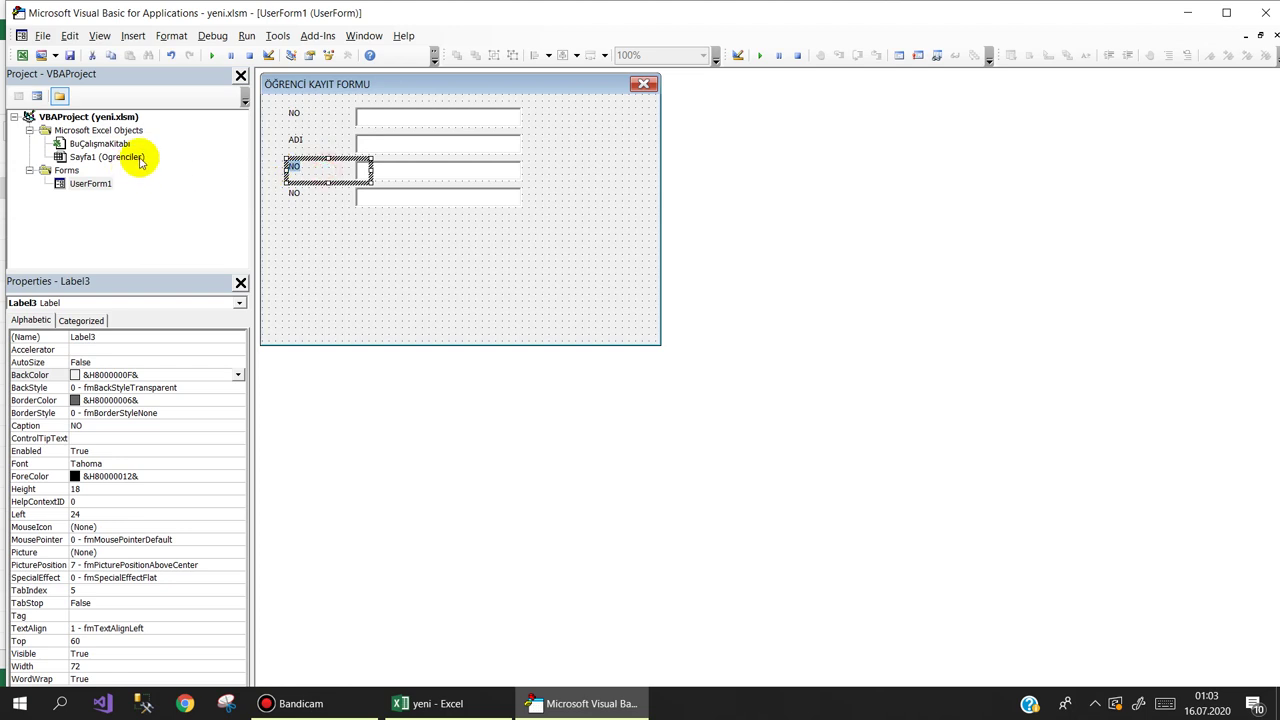
type("SOYADI")
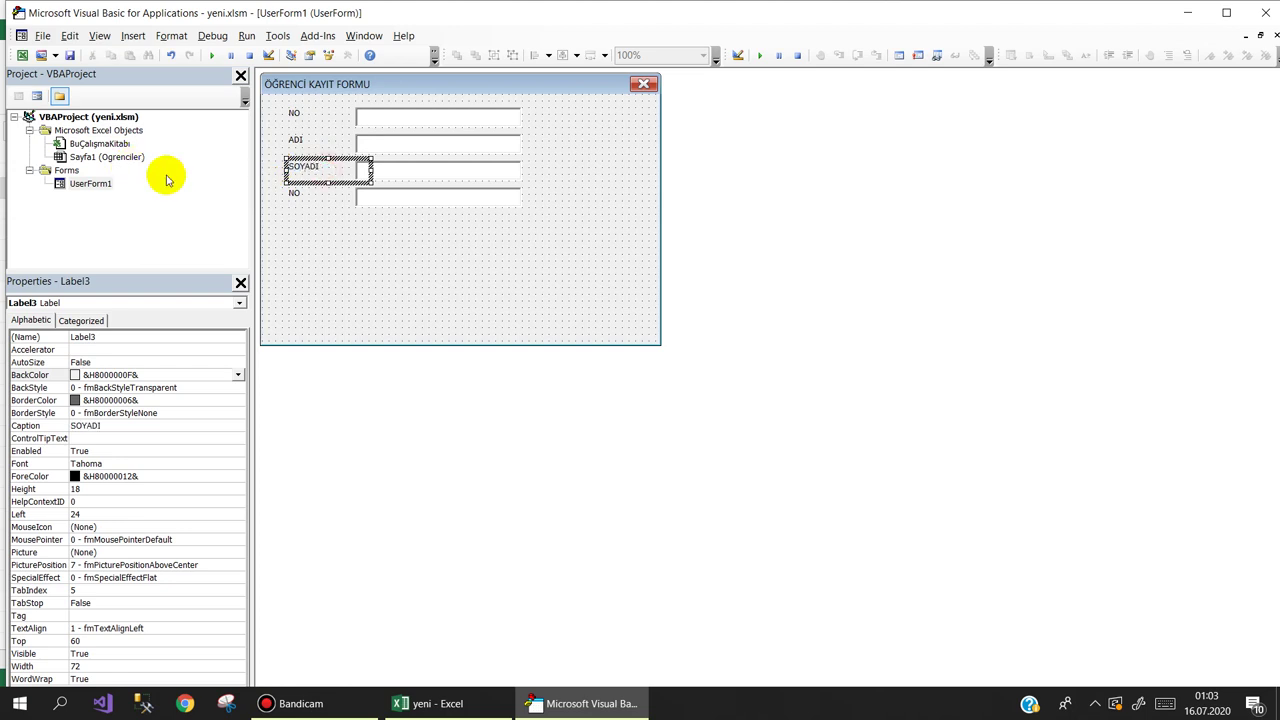
left_click(309, 196)
left_click(322, 193)
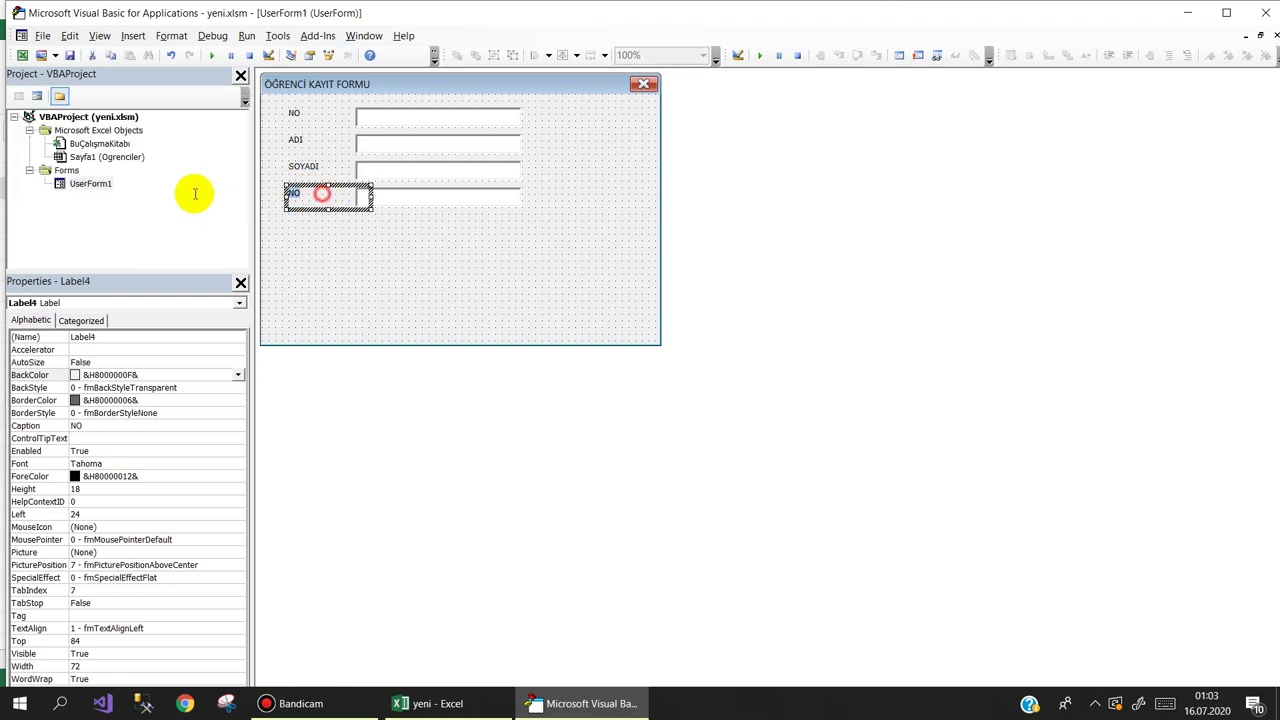
type("CİNSİYETİ")
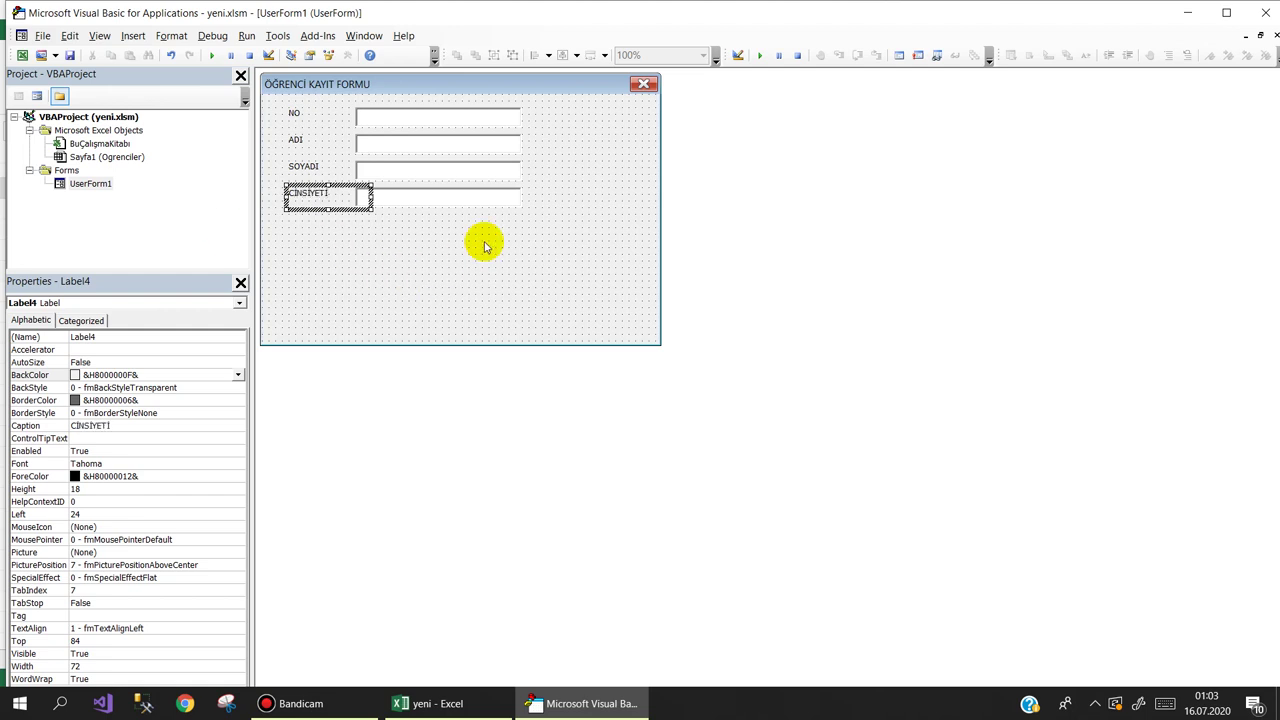
left_click(486, 243)
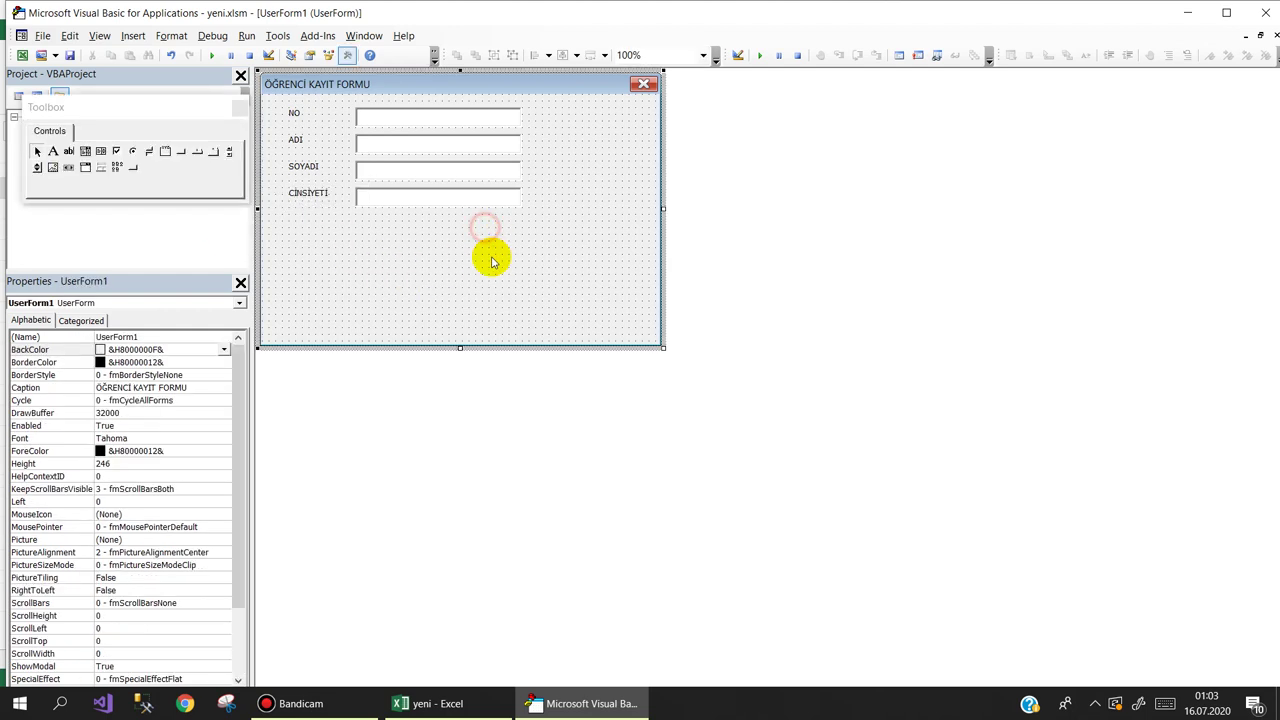
left_click_drag(661, 347, 571, 361)
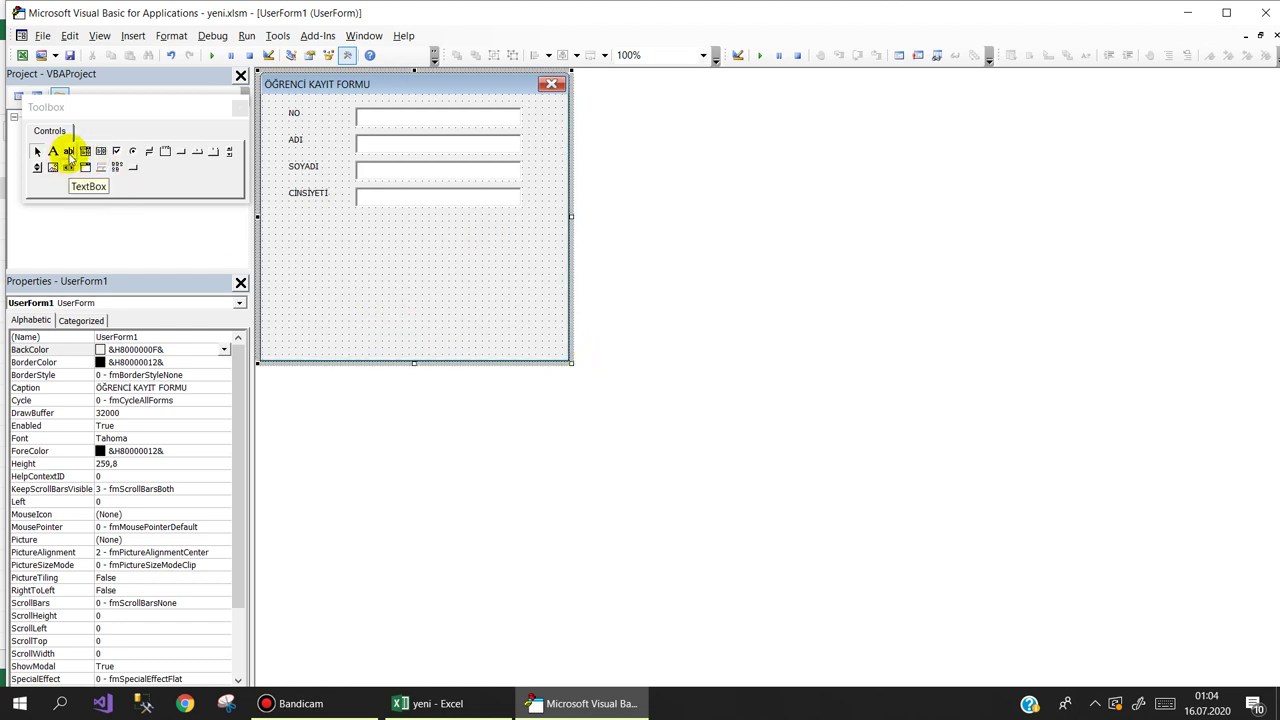
Add another text box below the four entry fields.
left_click(68, 151)
left_click(329, 250)
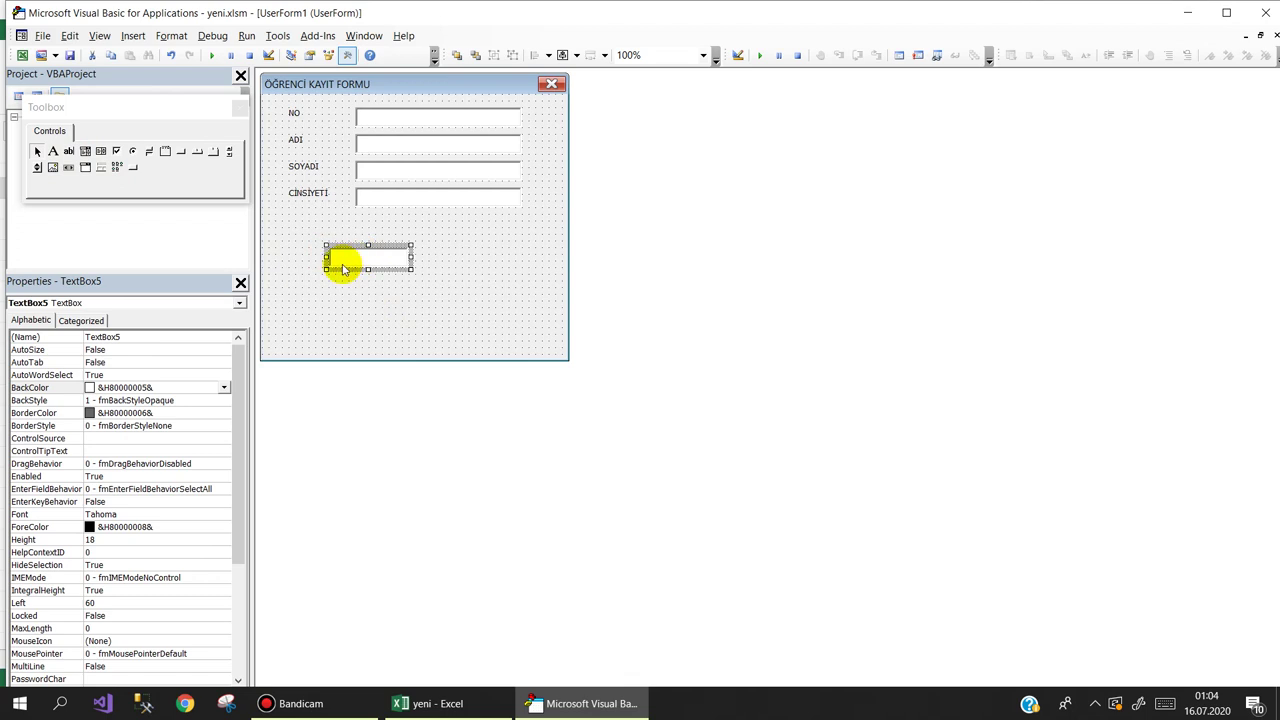
left_click_drag(343, 272, 378, 276)
left_click(489, 263)
Add Label5 beside the new text box with bold, size 16 font.
left_click(53, 151)
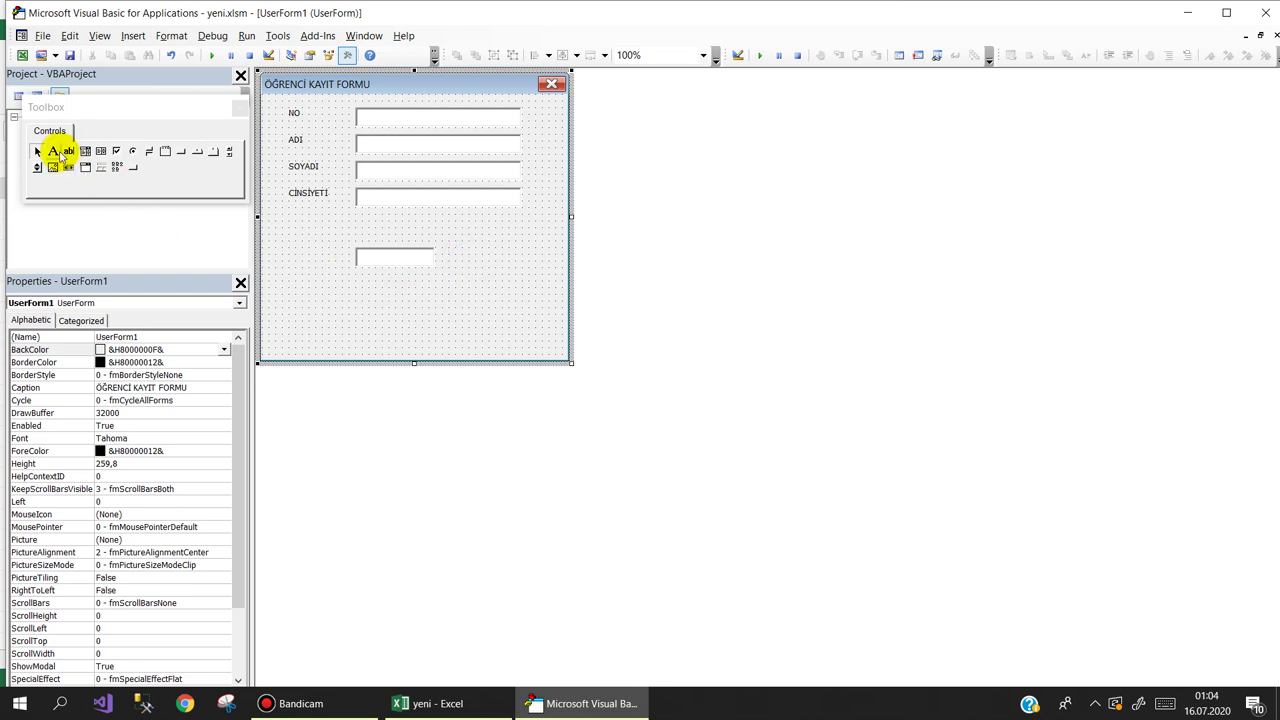
left_click(441, 248)
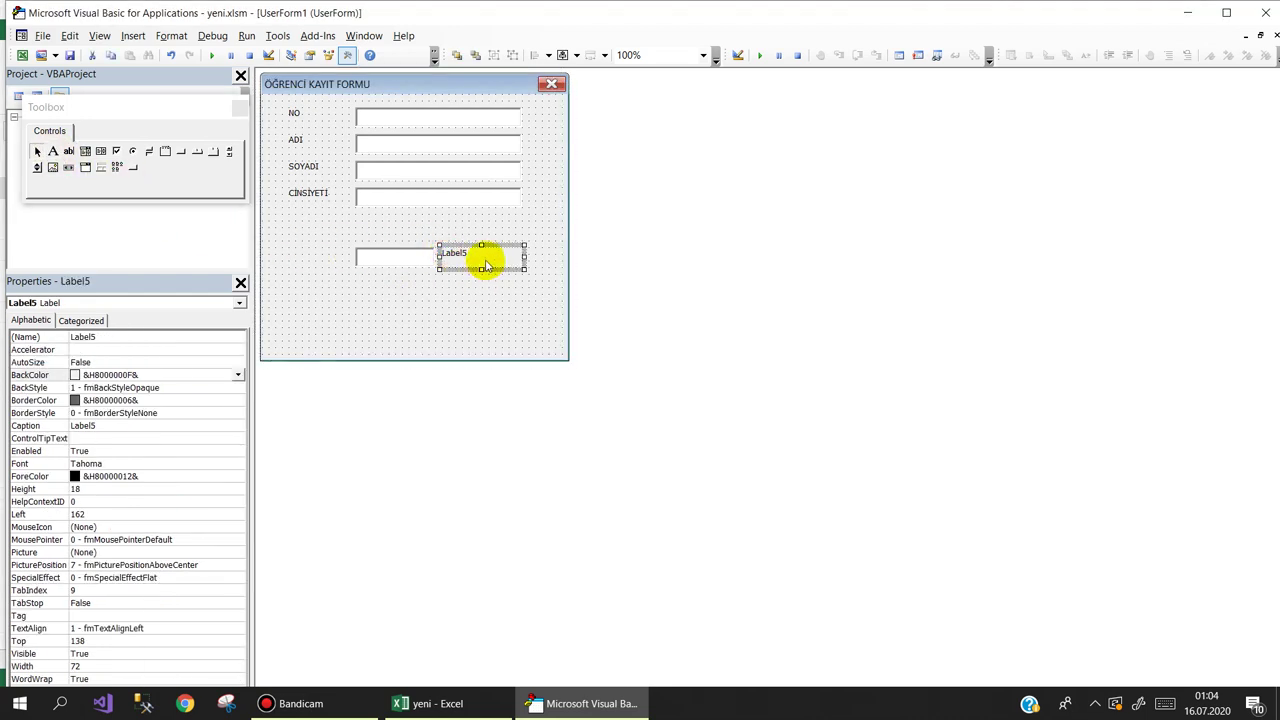
left_click(488, 259)
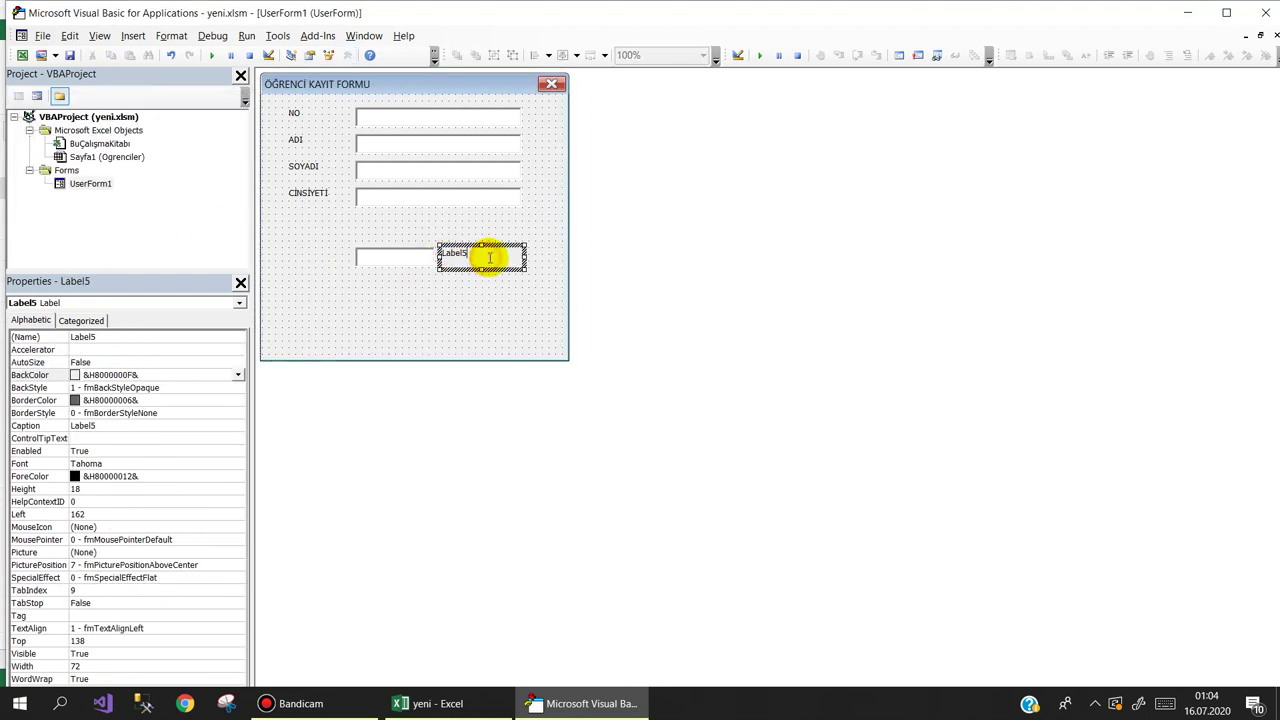
left_click(200, 463)
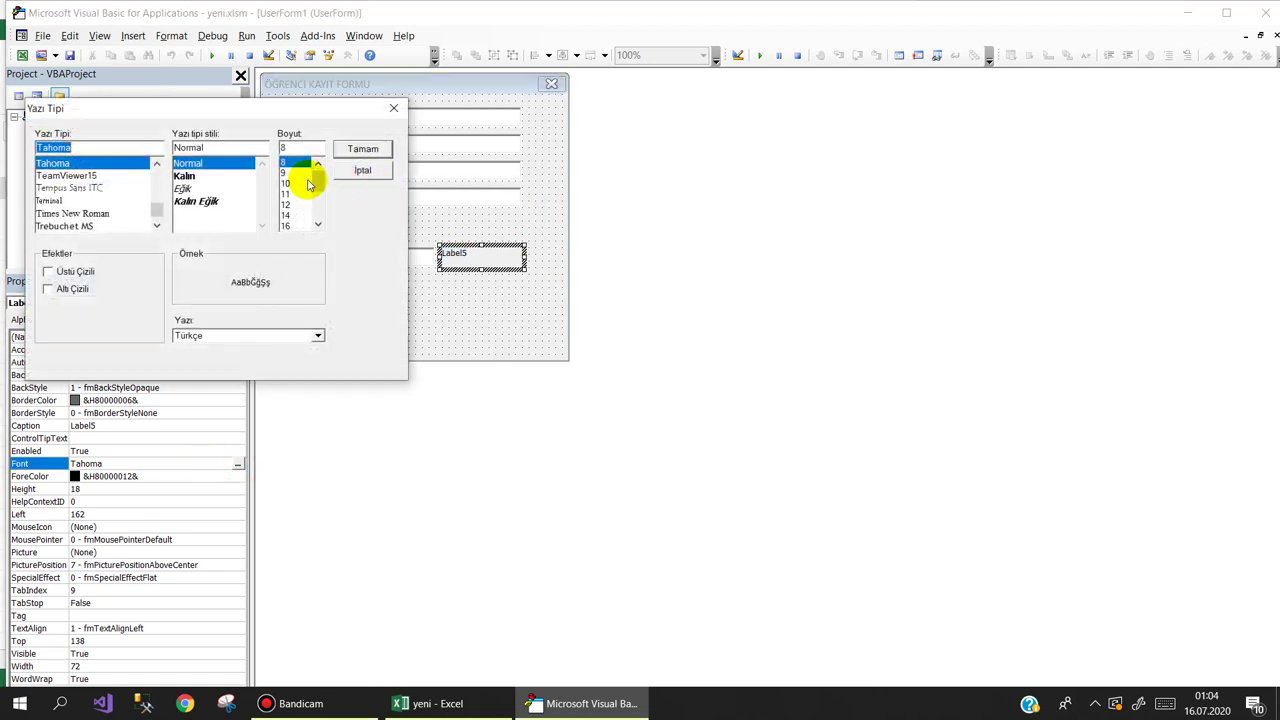
left_click(205, 176)
left_click(298, 227)
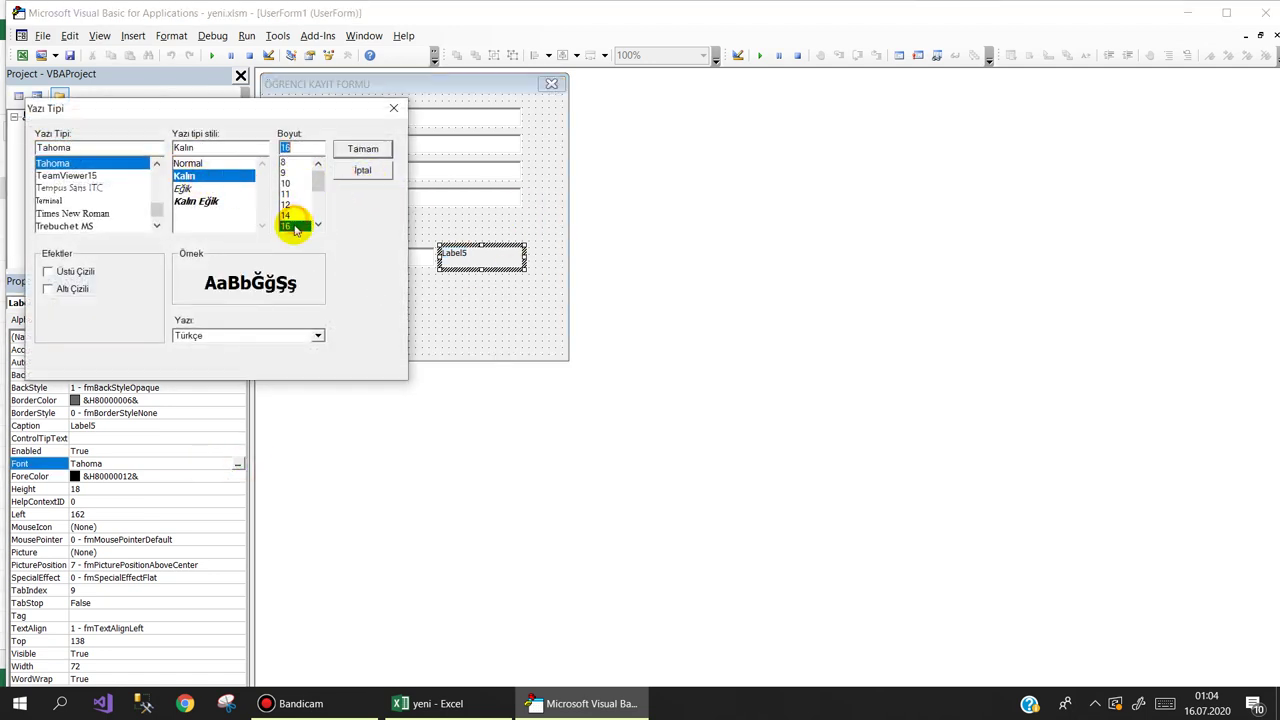
left_click(365, 149)
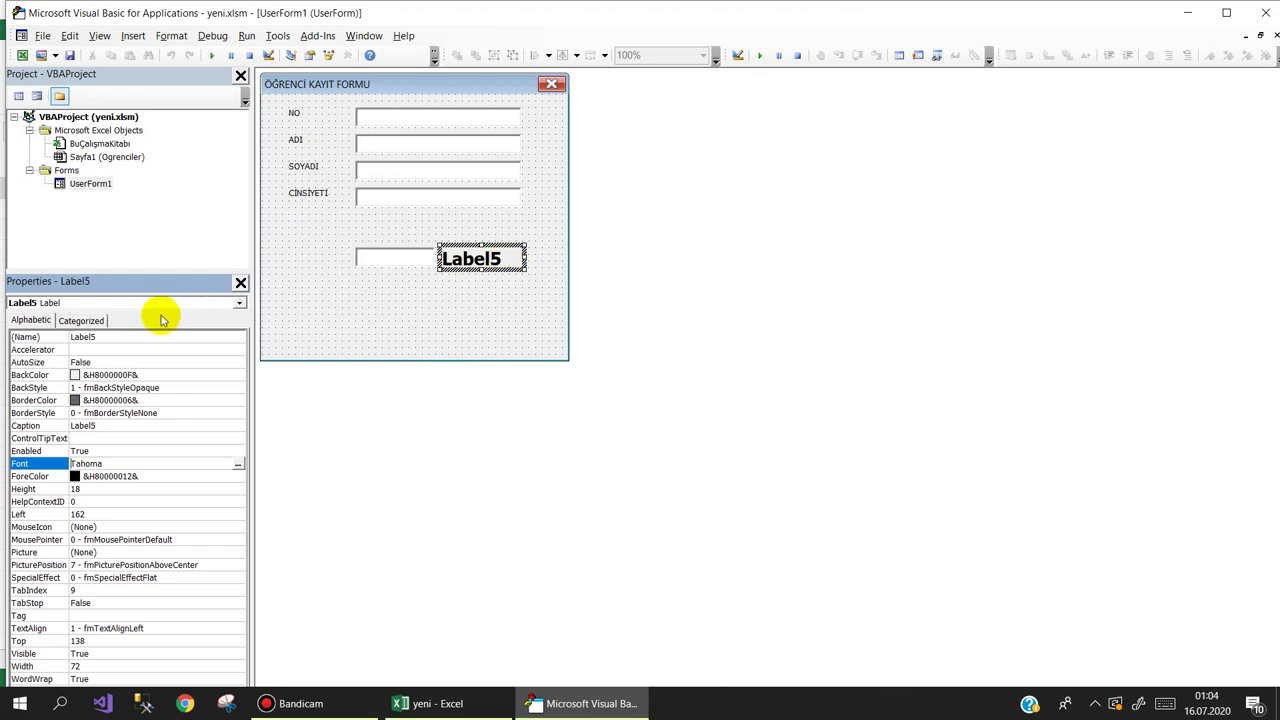
left_click(380, 305)
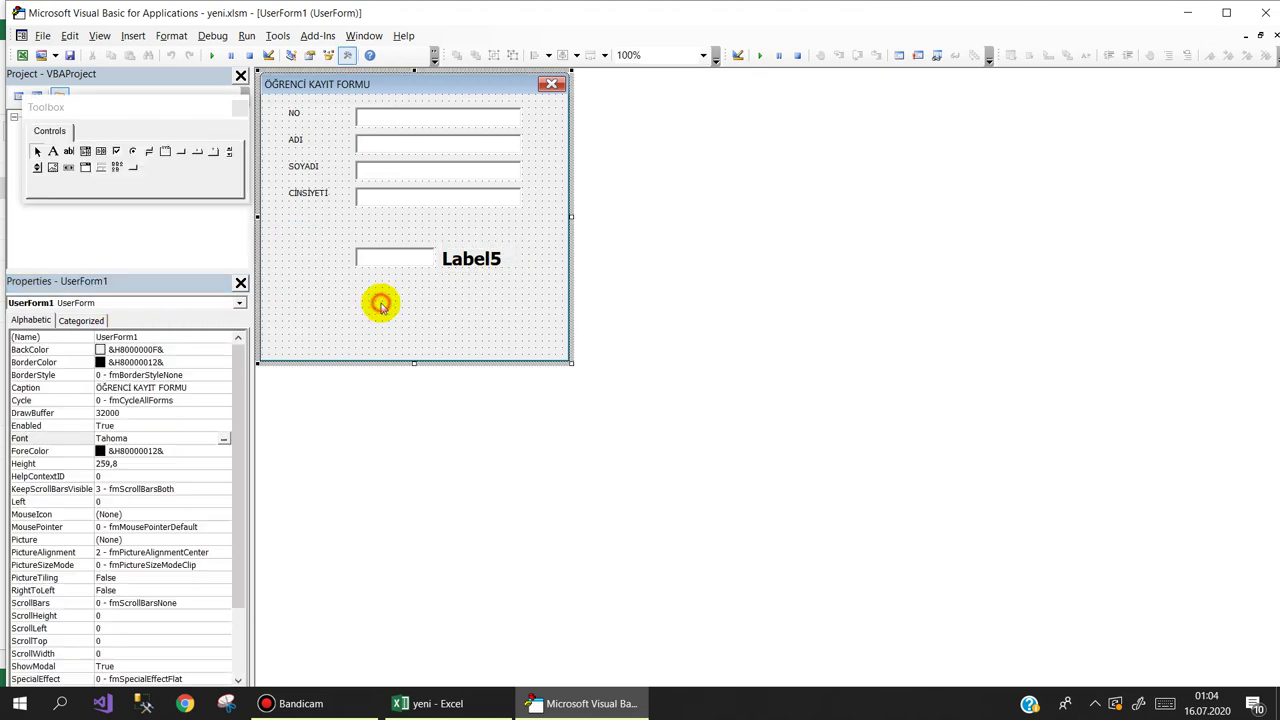
Draw a command button below the text box captioned Göster.
left_click(180, 151)
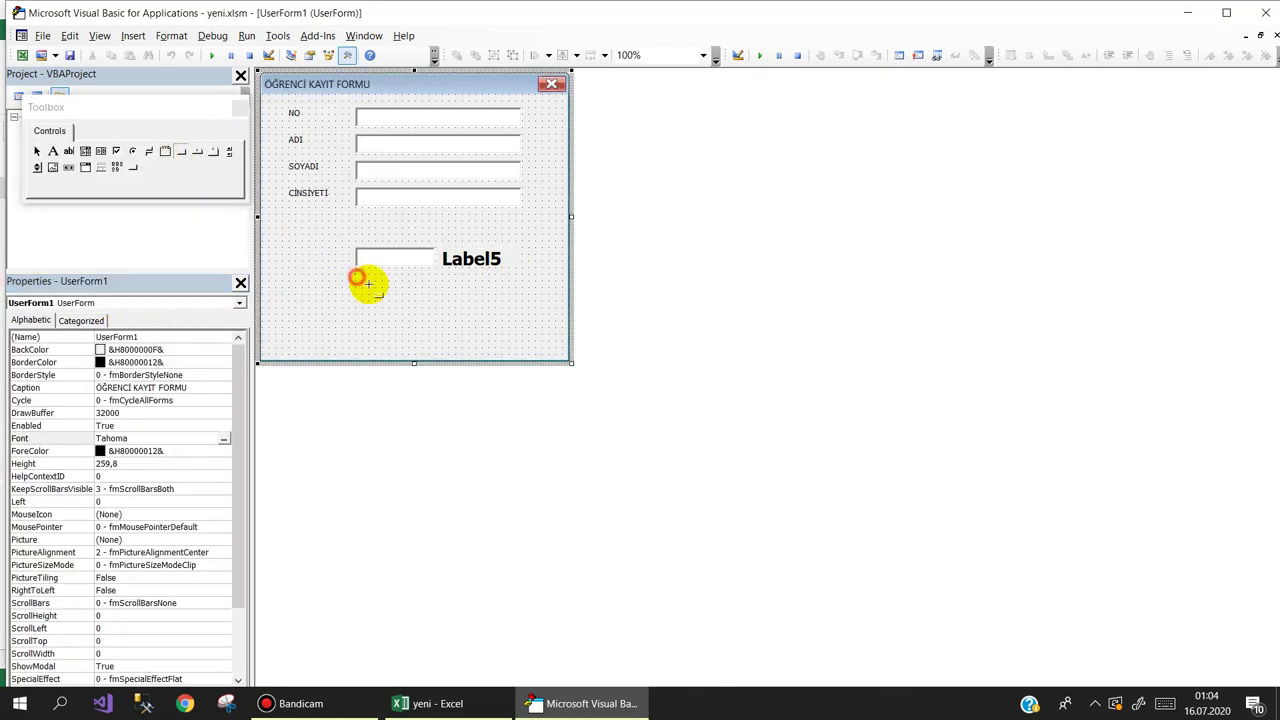
left_click_drag(356, 276, 432, 299)
left_click(413, 296)
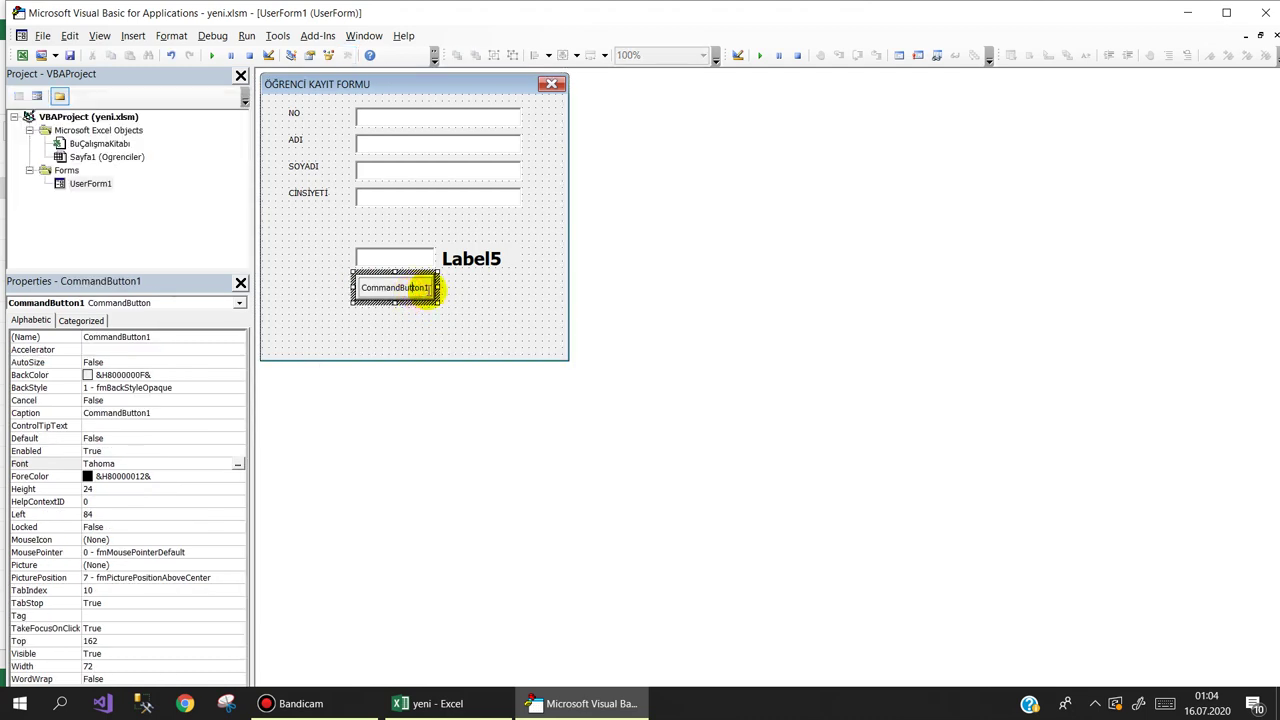
type("g")
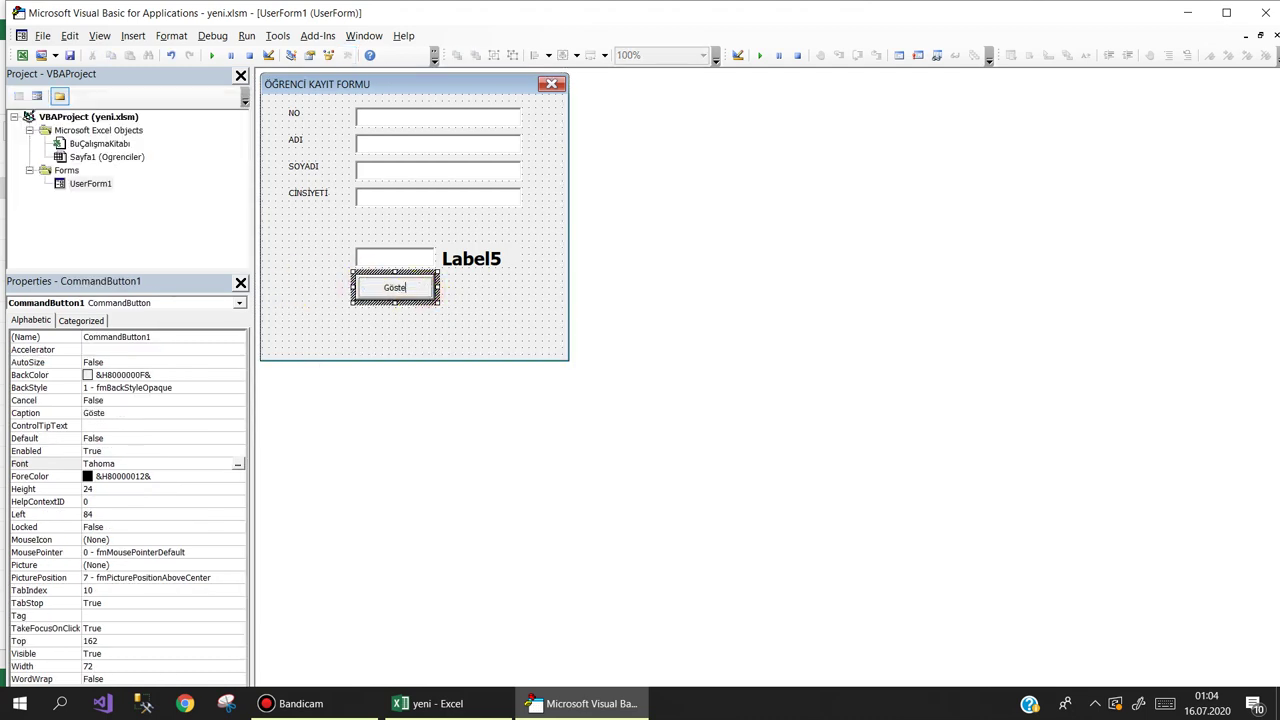
type("r")
left_click(451, 323)
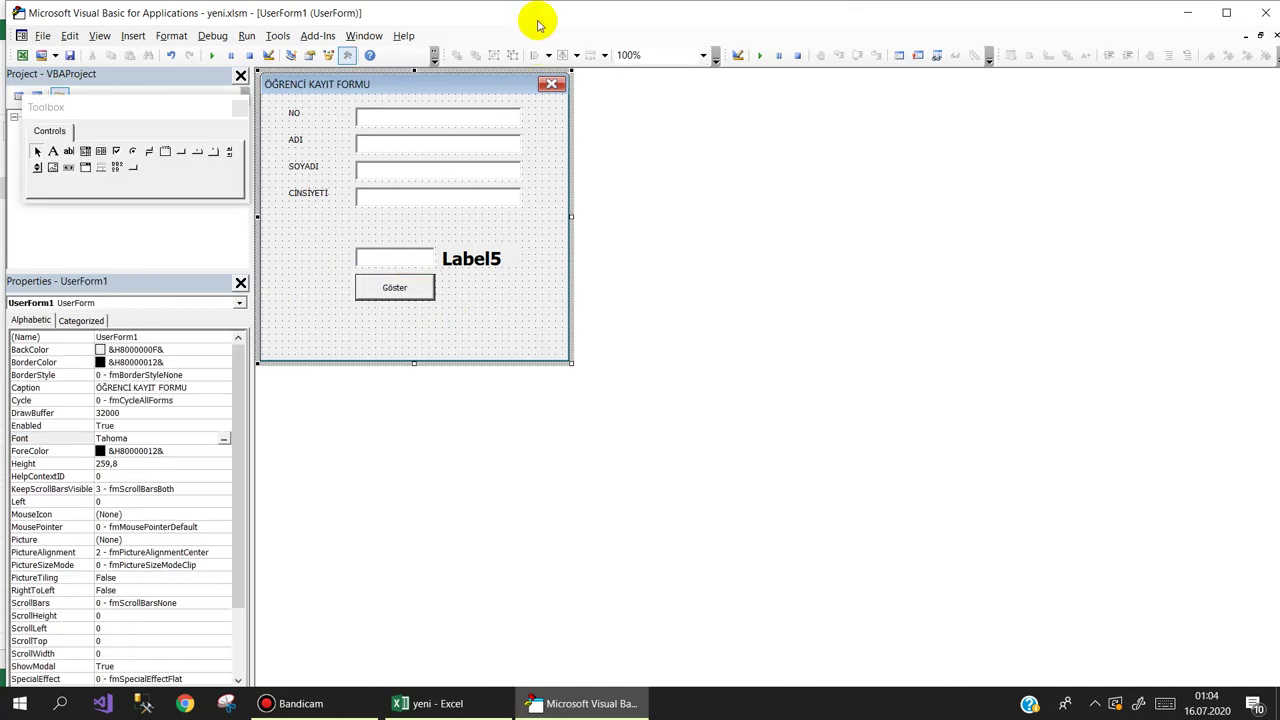
Shrink the VBA window to reveal the Excel list, then open the Göster button's click code.
mouse_move(523, 17)
left_mouse_down()
mouse_move(913, 47)
mouse_move(1090, 31)
left_mouse_up()
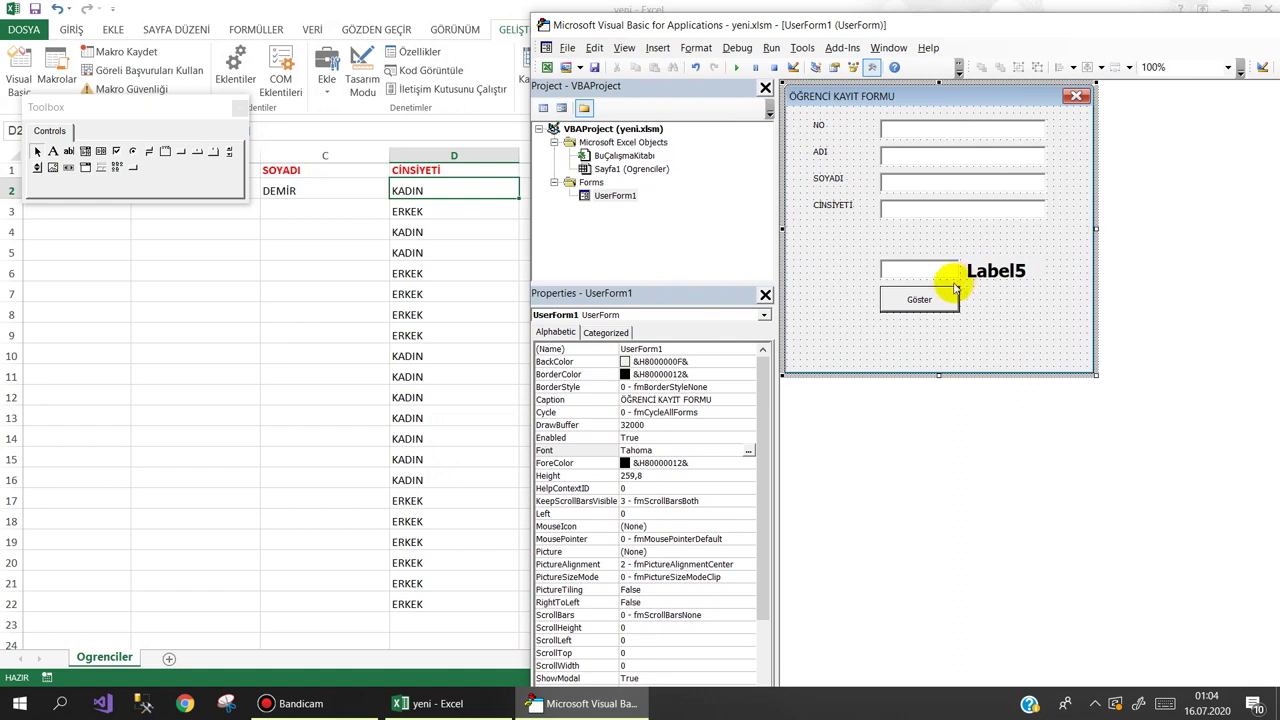
left_click(940, 270)
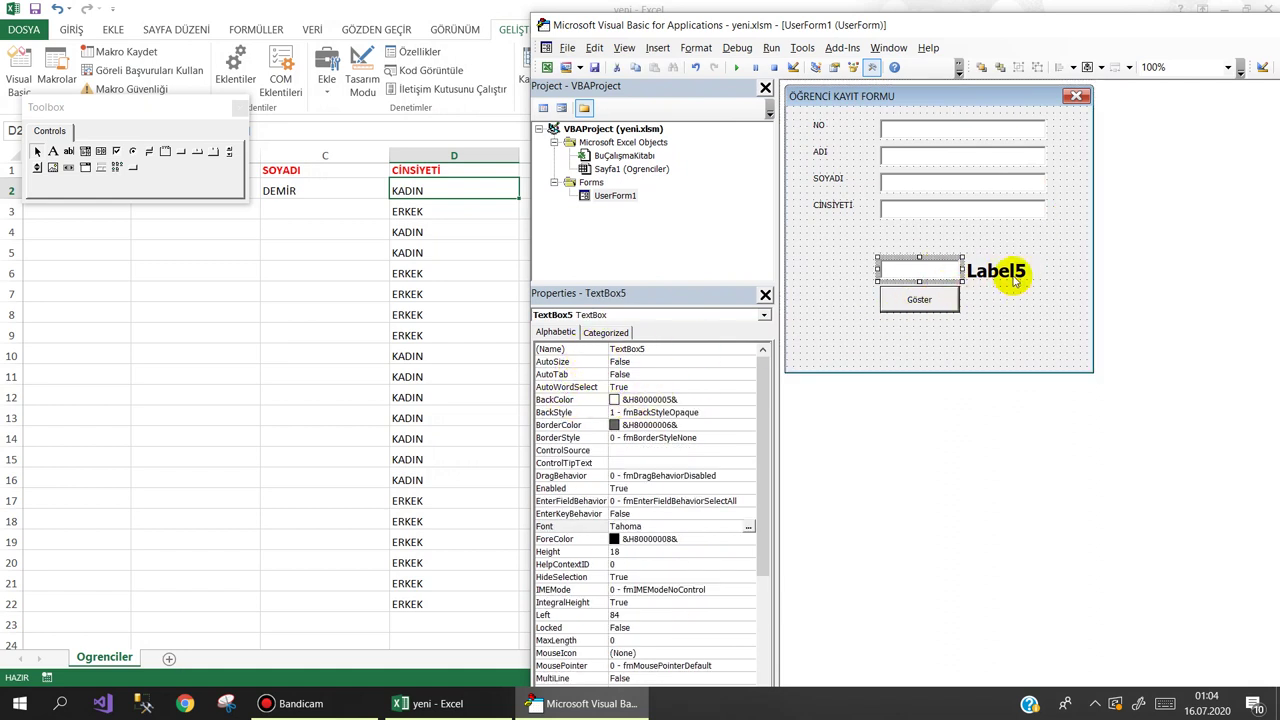
double_click(922, 303)
type("dim")
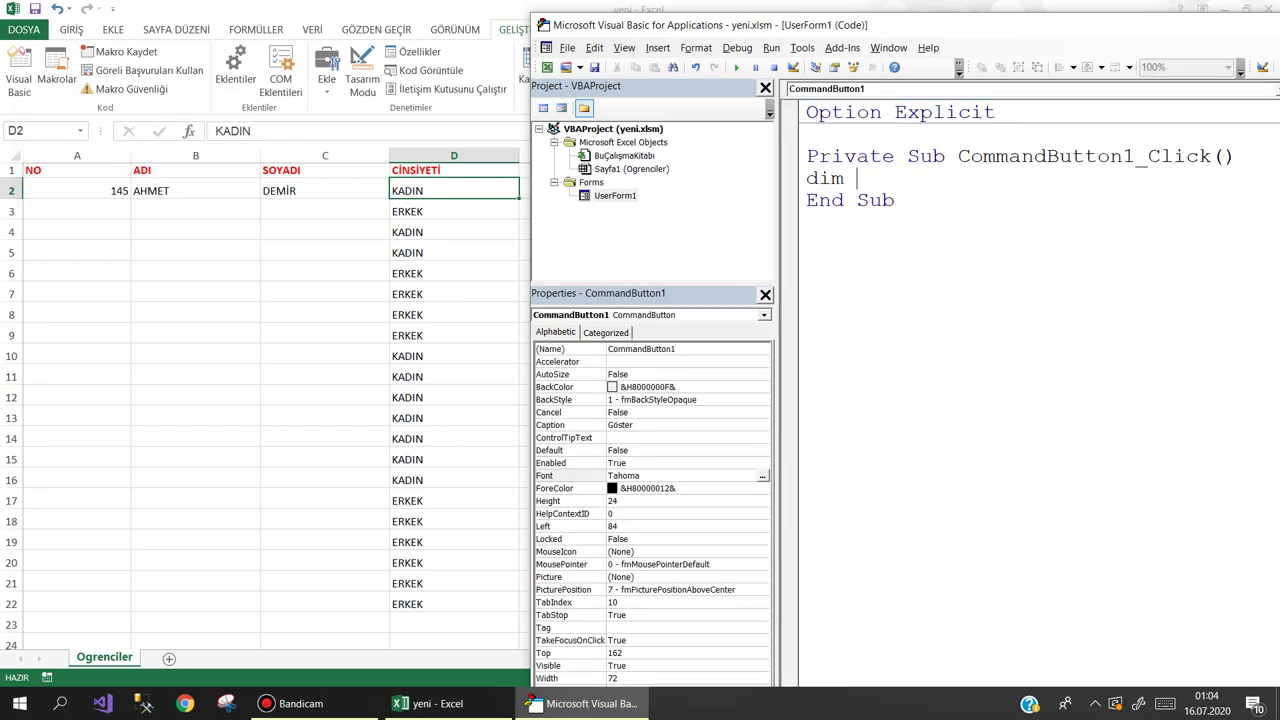
Declare x As Long and begin the line x=Application.WorksheetFunction.CountIf(.
type("lo")
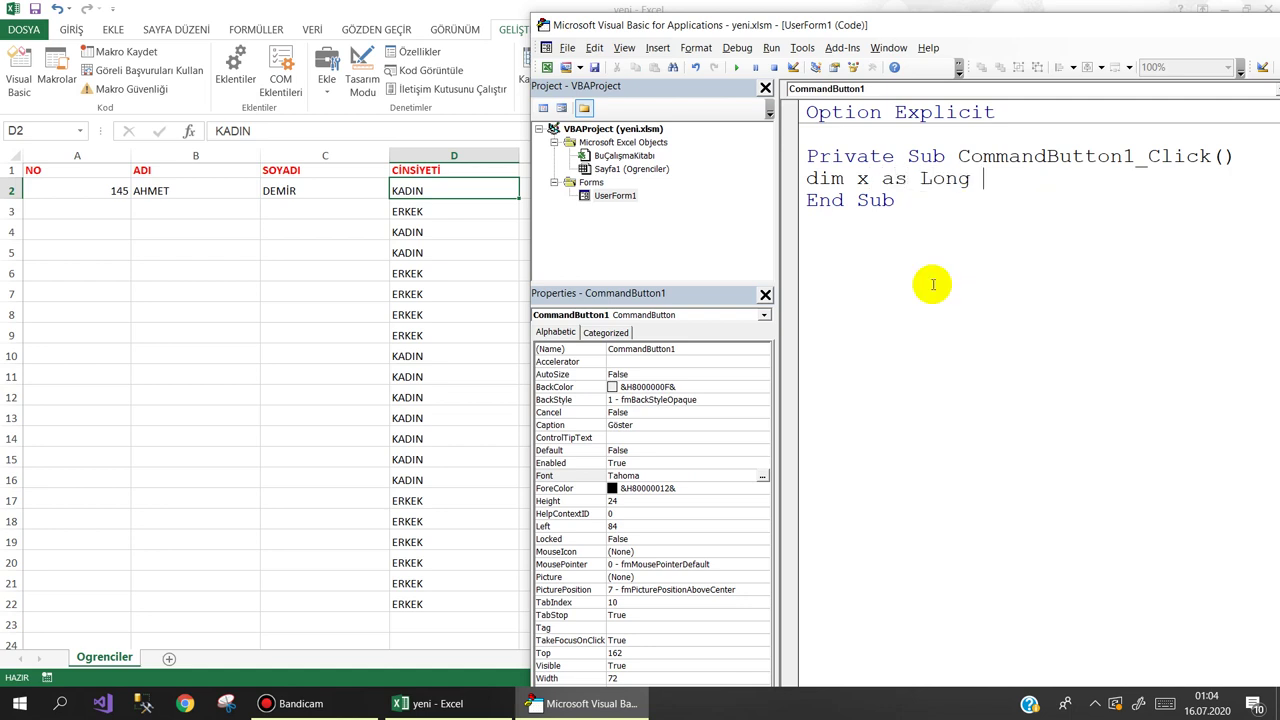
key("Return")
type("x=appl")
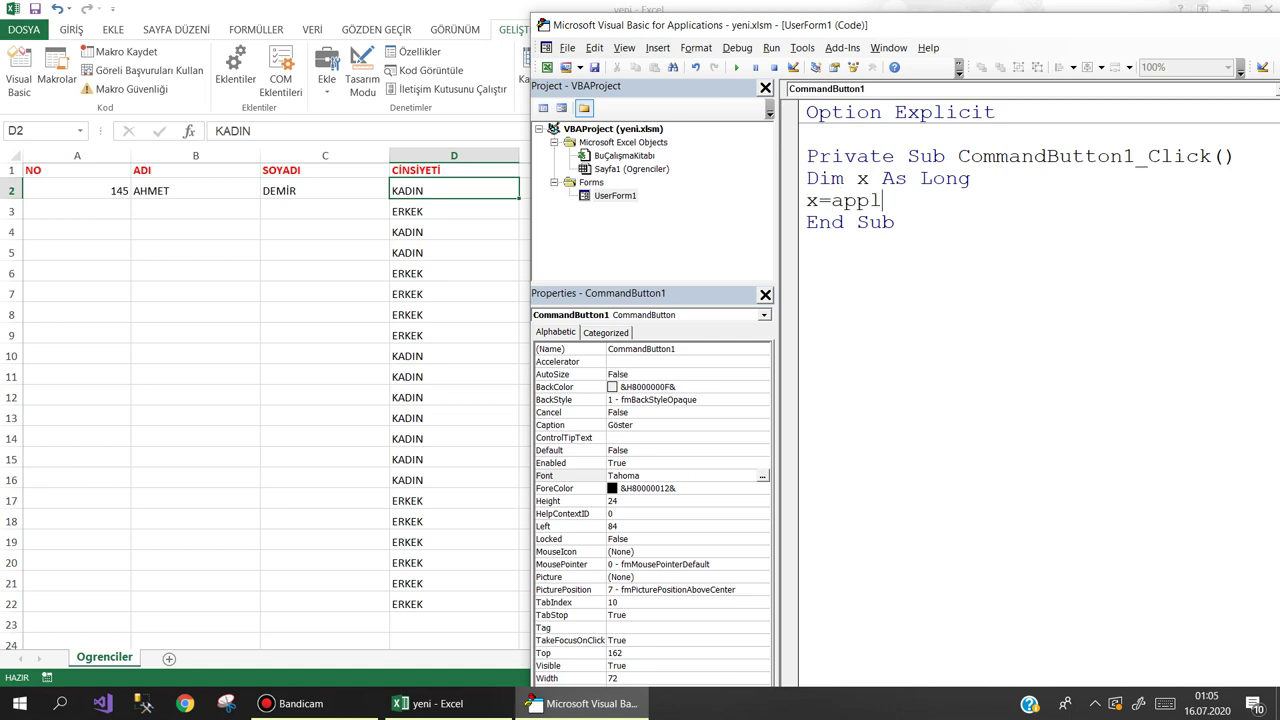
type("ication.w")
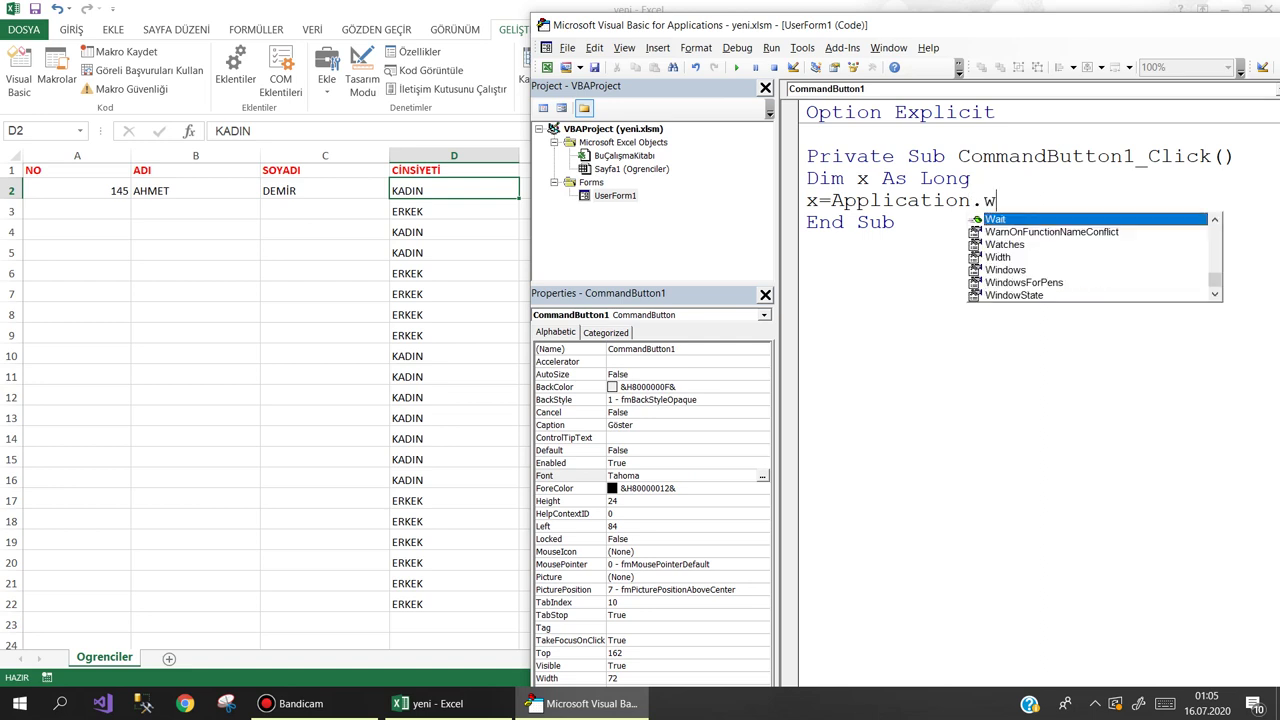
type("o")
key("Down")
type(".")
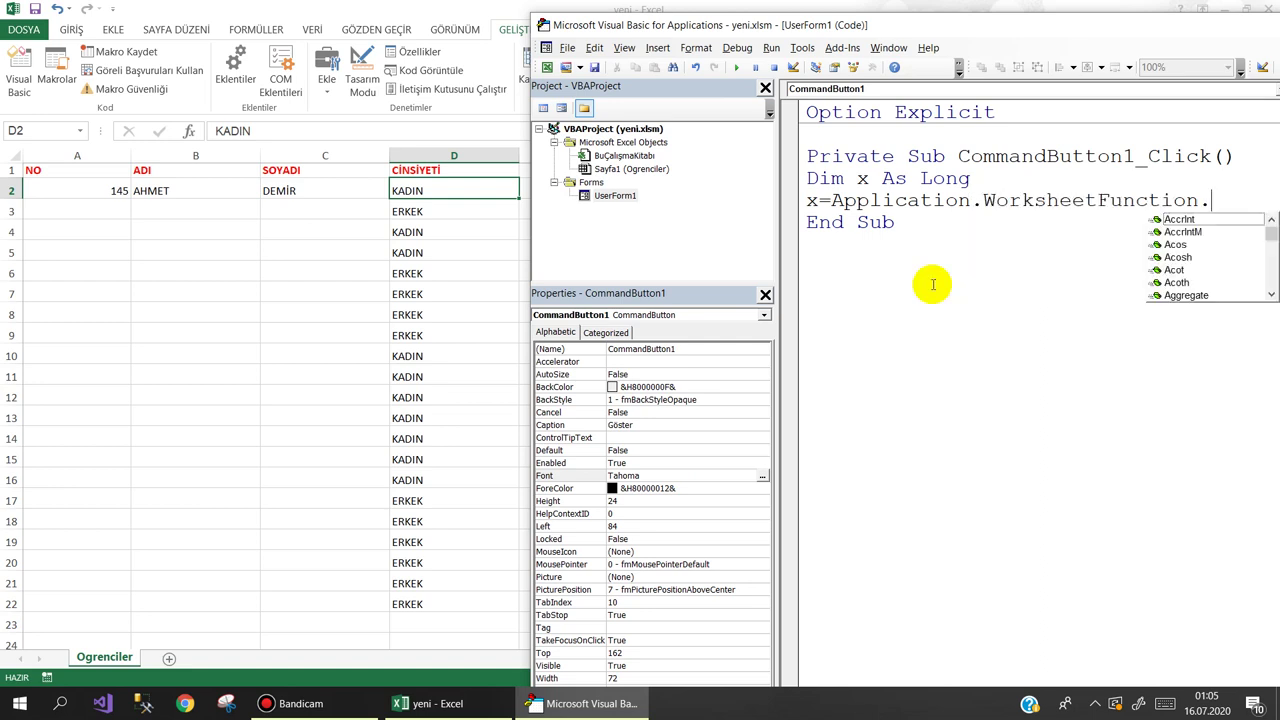
type("co")
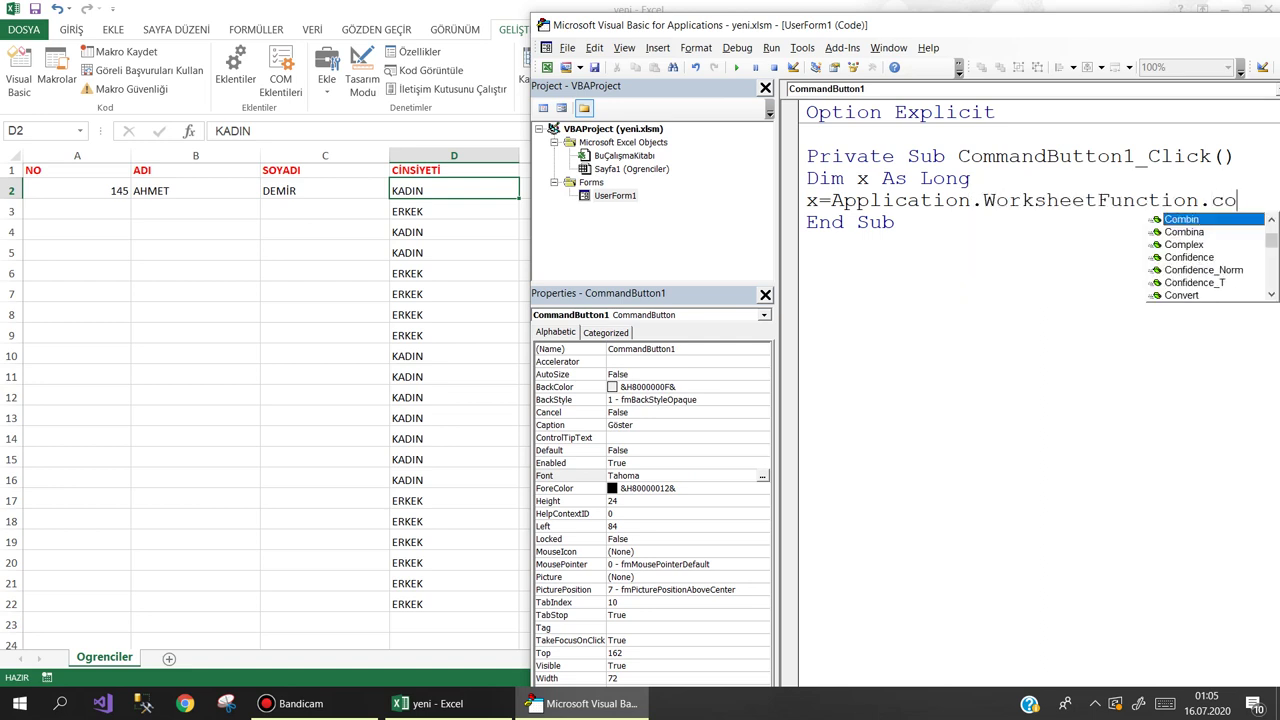
type("u")
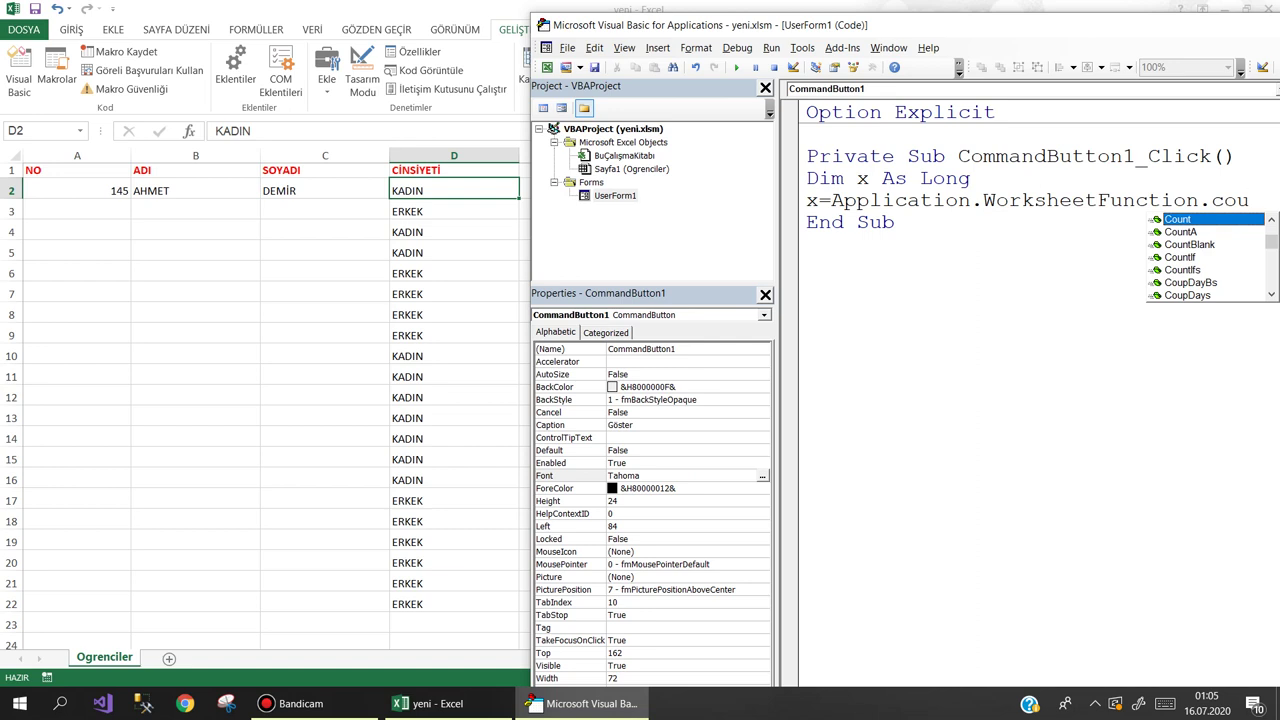
key("Down")
key("Down")
key("Down")
type("(")
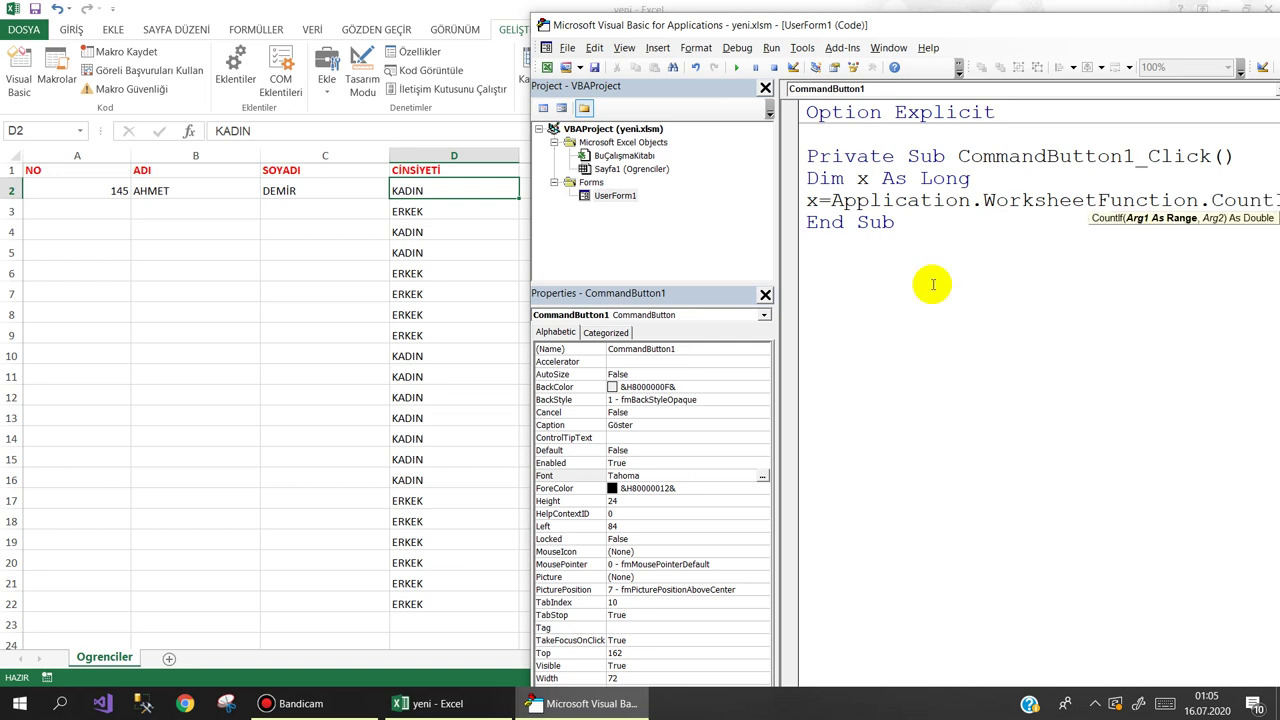
mouse_move(960, 28)
left_mouse_down()
mouse_move(872, 62)
mouse_move(226, 209)
left_mouse_up()
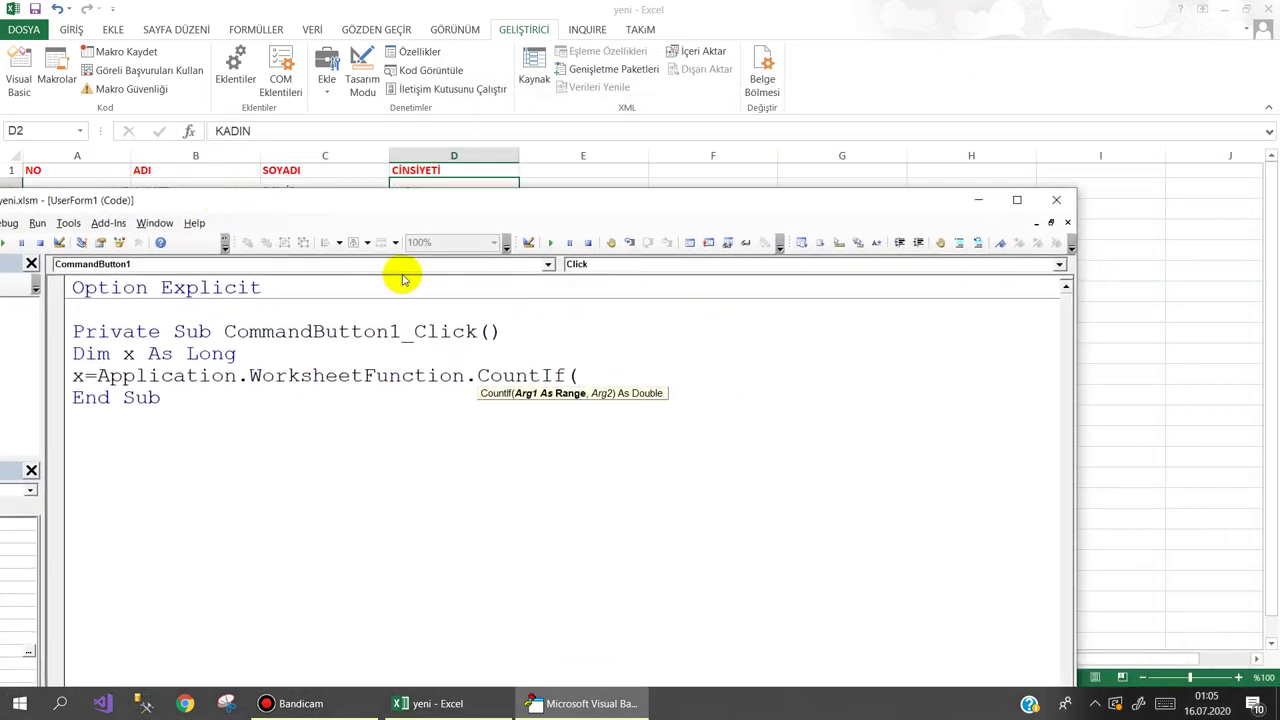
Finish the line as CountIf(Sheets("Ogrenciler").Range("D:D"), TextBox5.Value).
type("she")
key("ctrl+space")
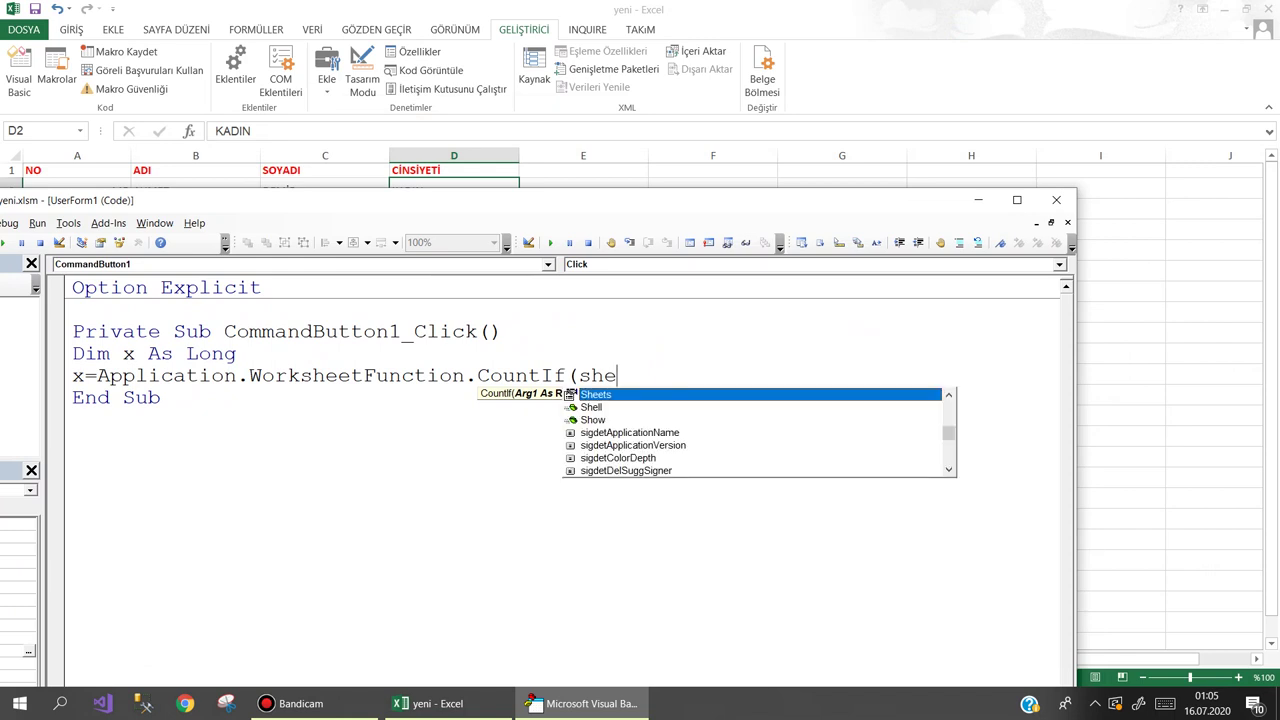
type("(\"Ogrenci")
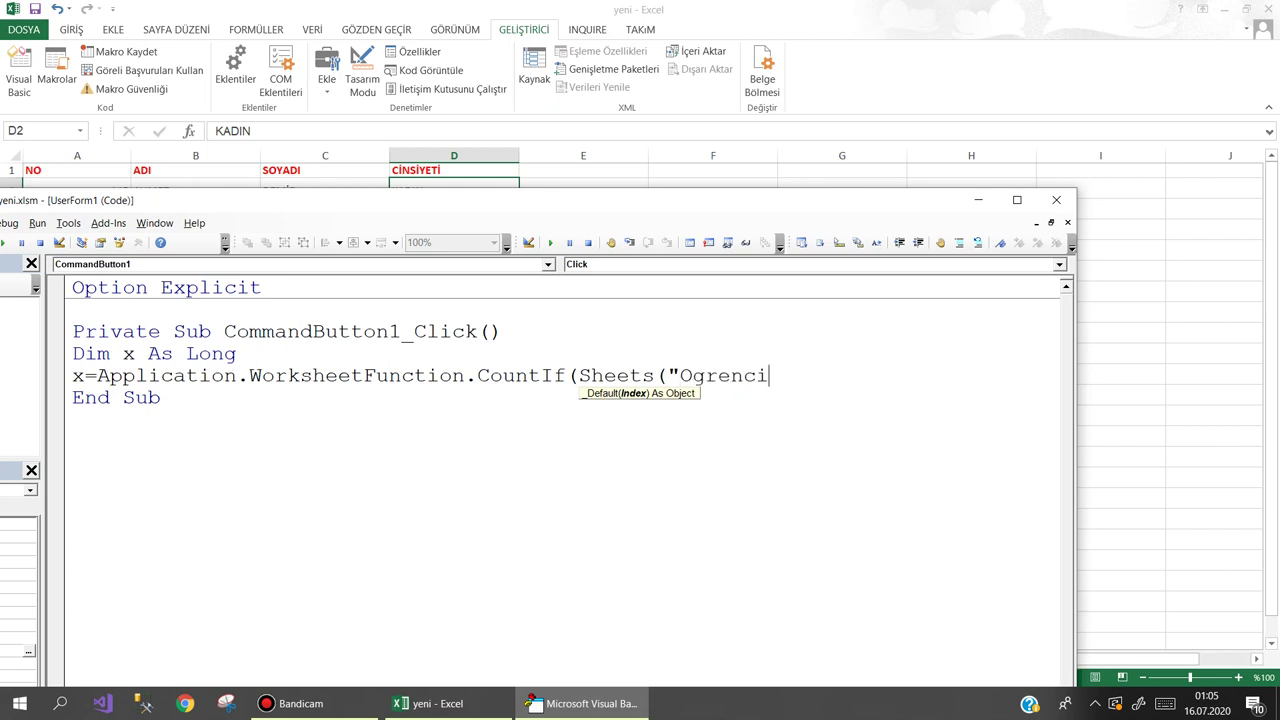
type("lke")
type(").ran")
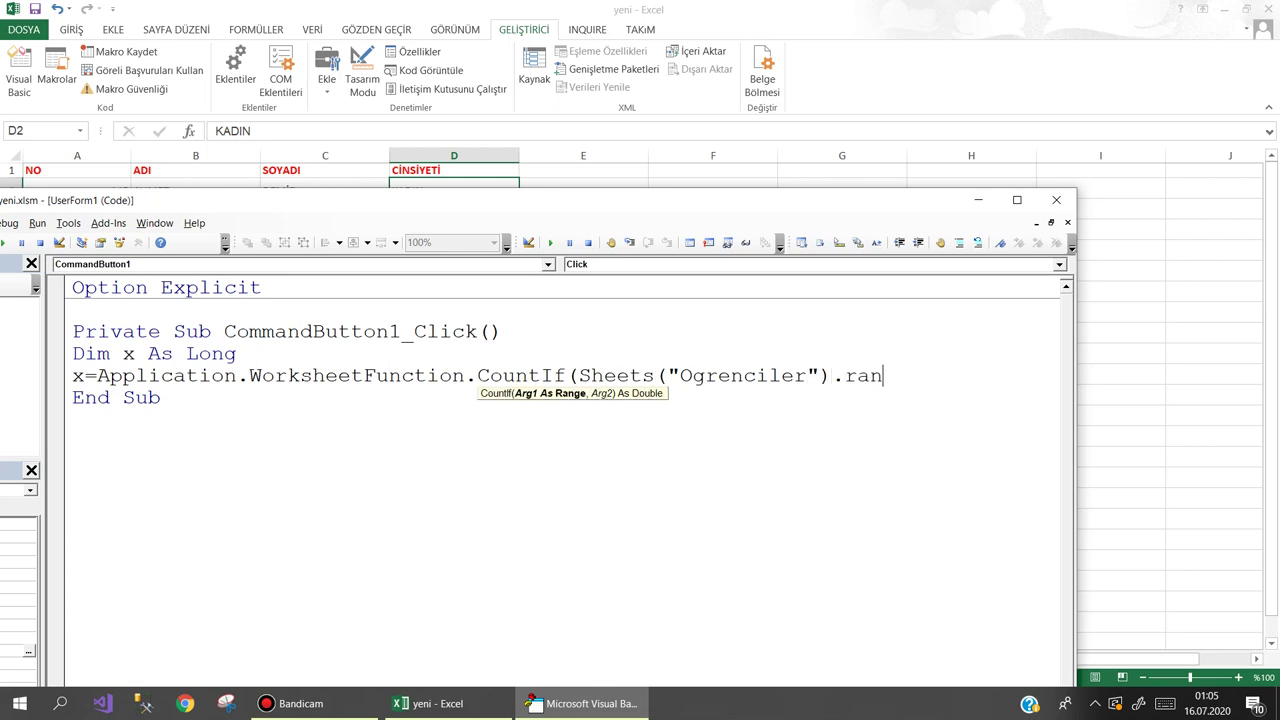
type("(\"D:D")
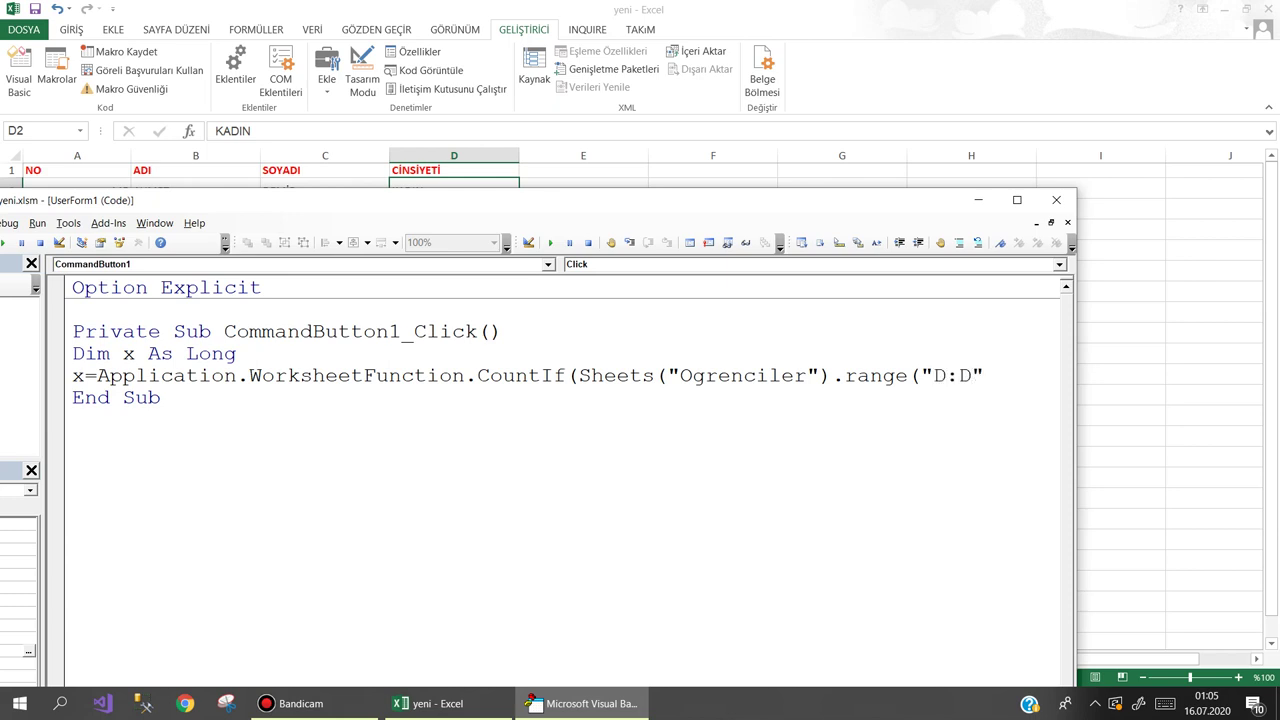
type("),")
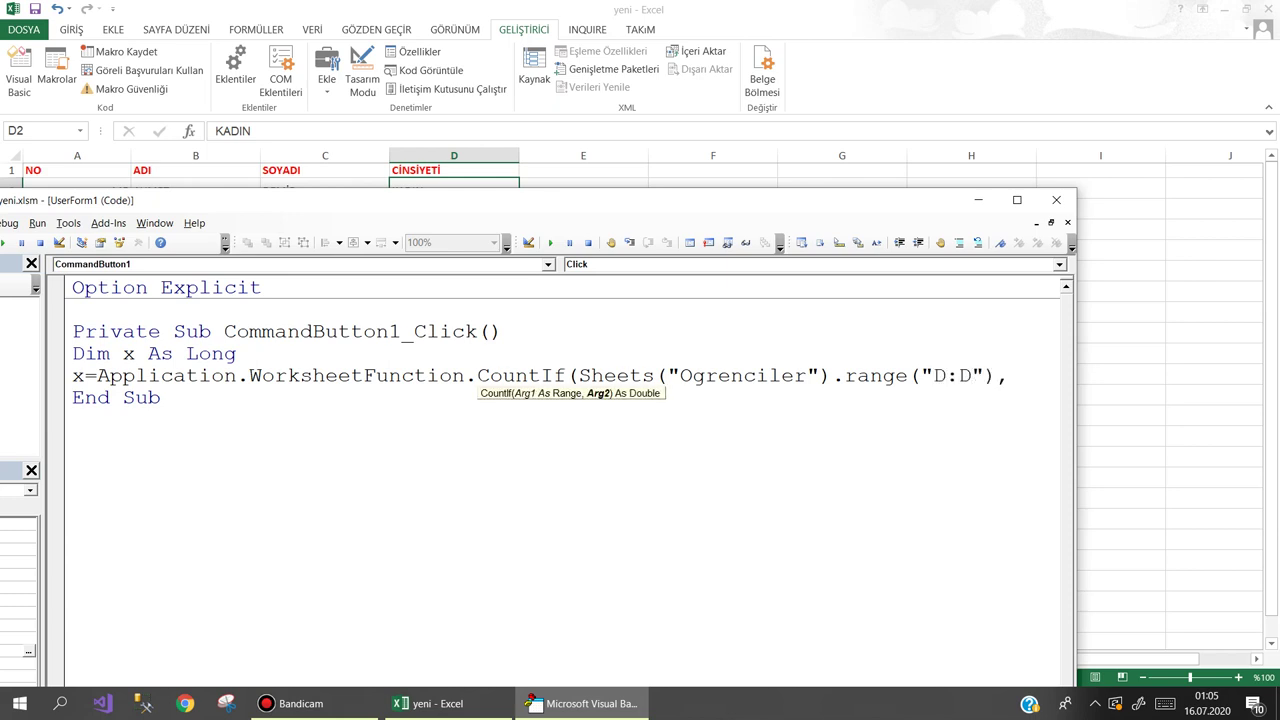
type("xt")
key("ctrl+space")
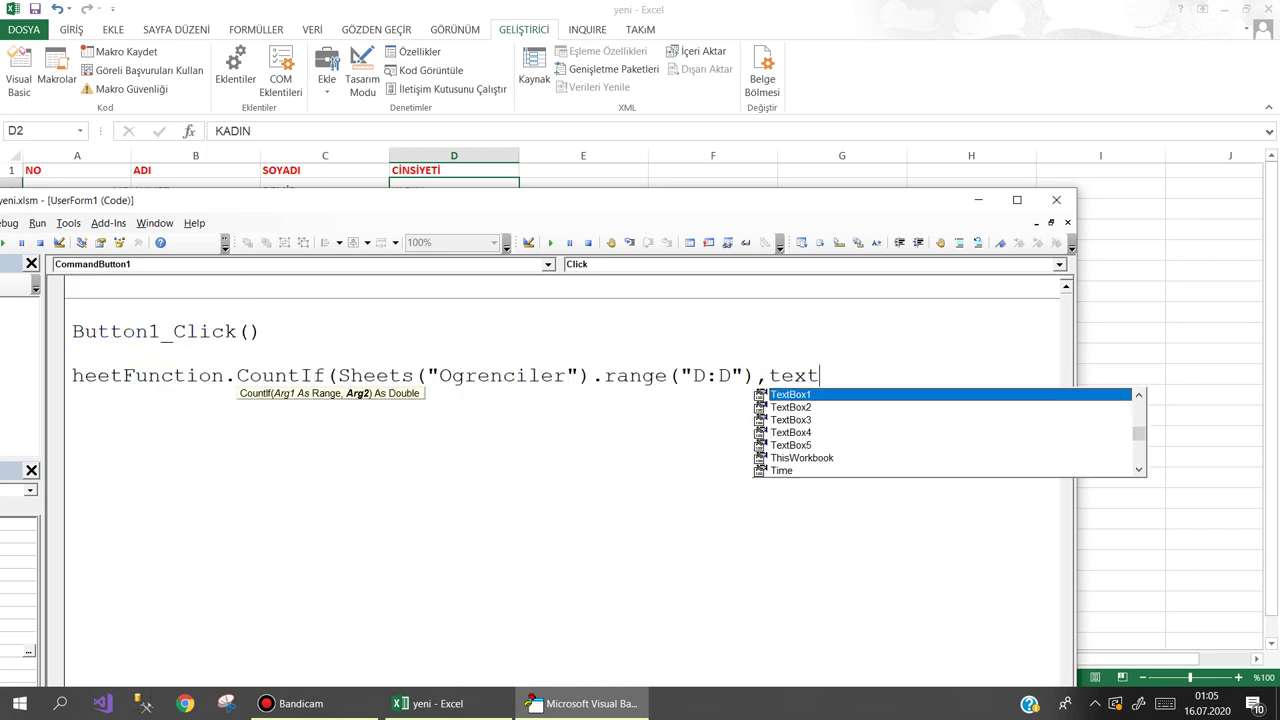
key("Down")
key("Down")
key("Down")
key("Down")
type(".")
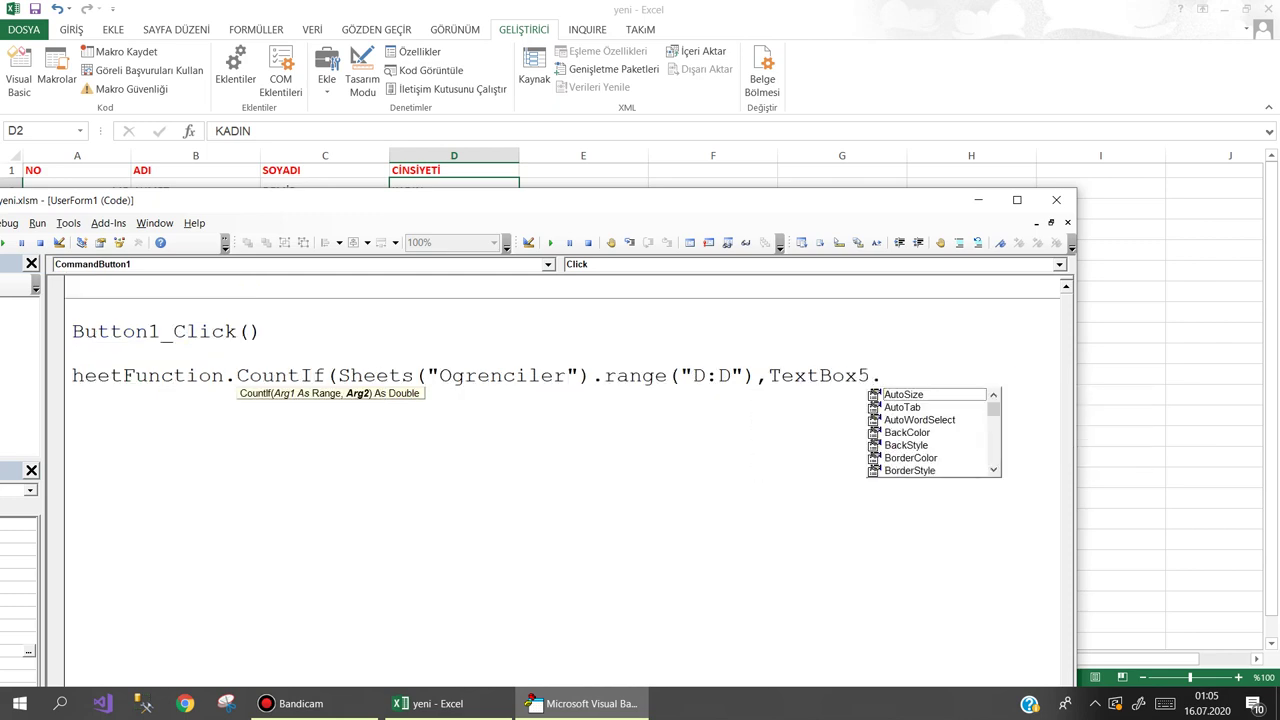
type("v )")
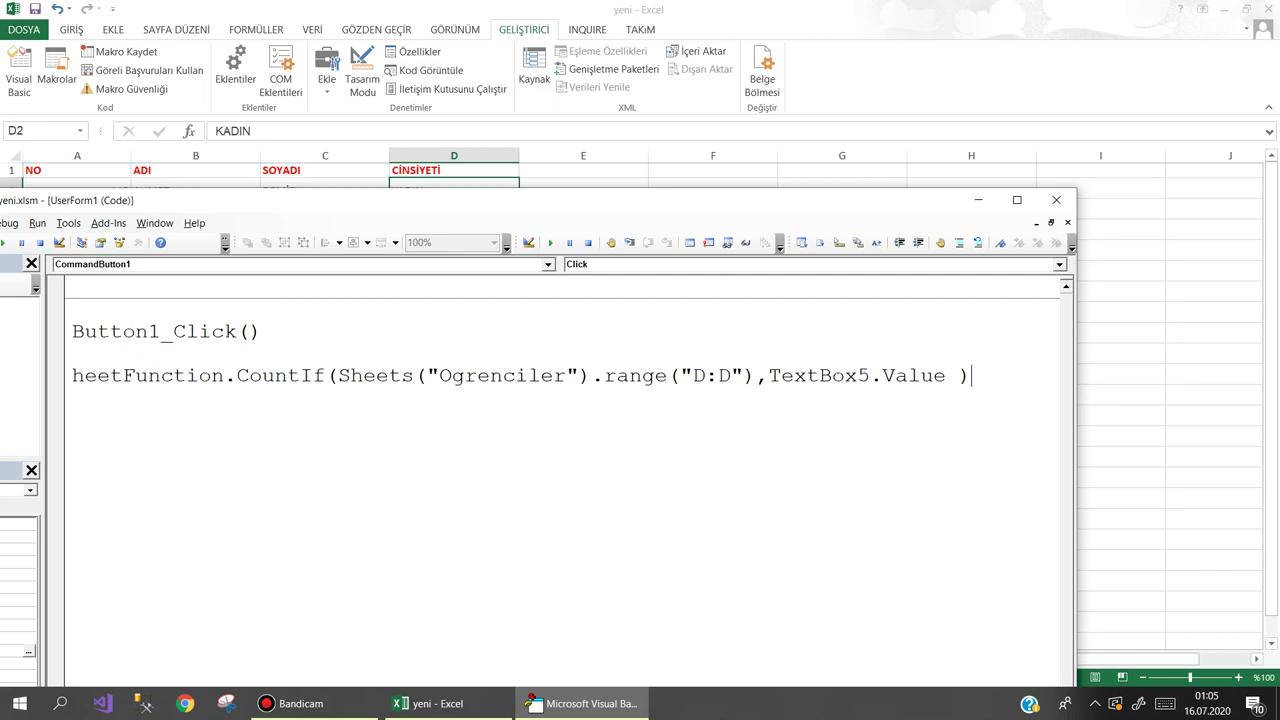
key("Return")
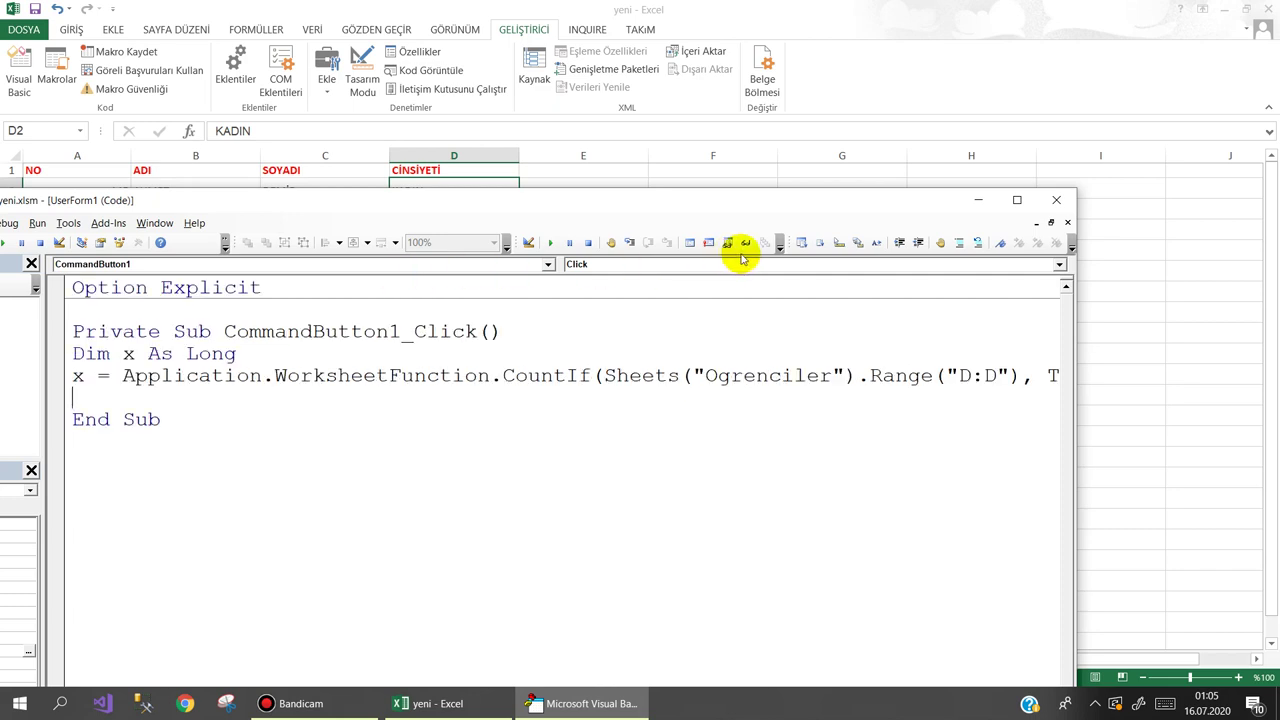
Highlight the Dim x As Long declaration and the TextBox5.Value reference to explain the code.
left_click(250, 355)
left_click_drag(250, 355, 60, 355)
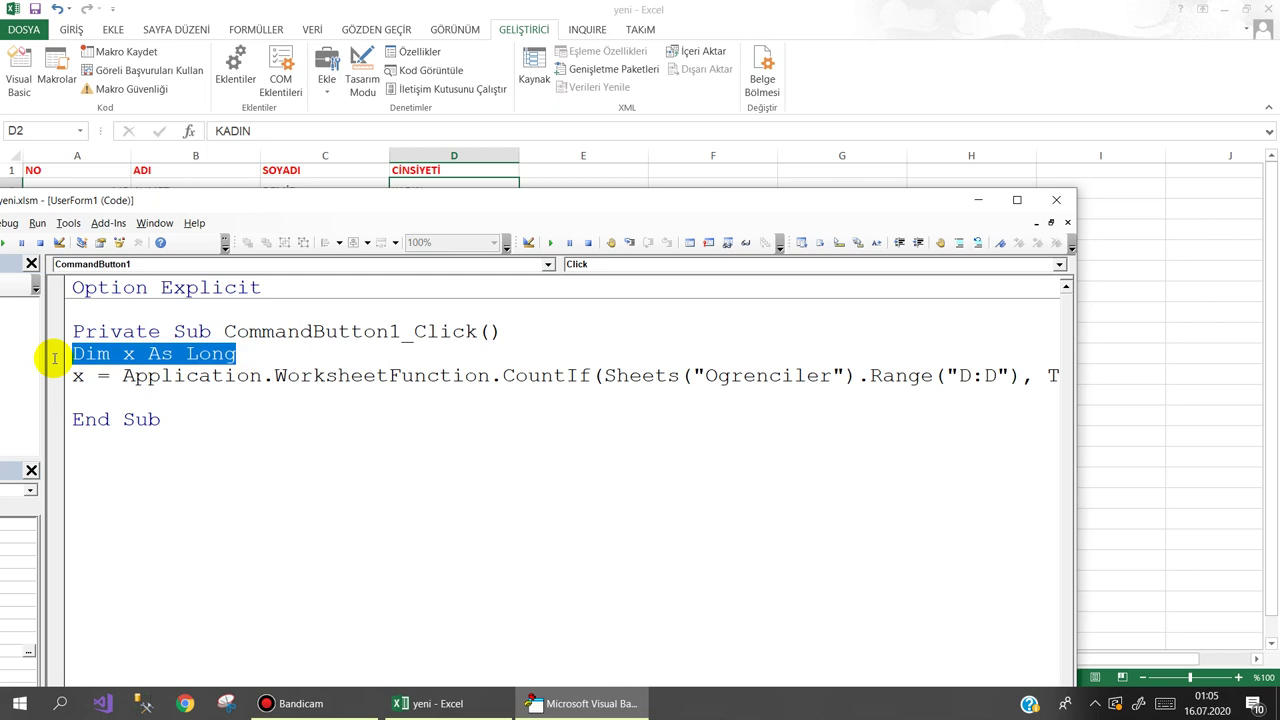
left_click(211, 355)
double_click(215, 354)
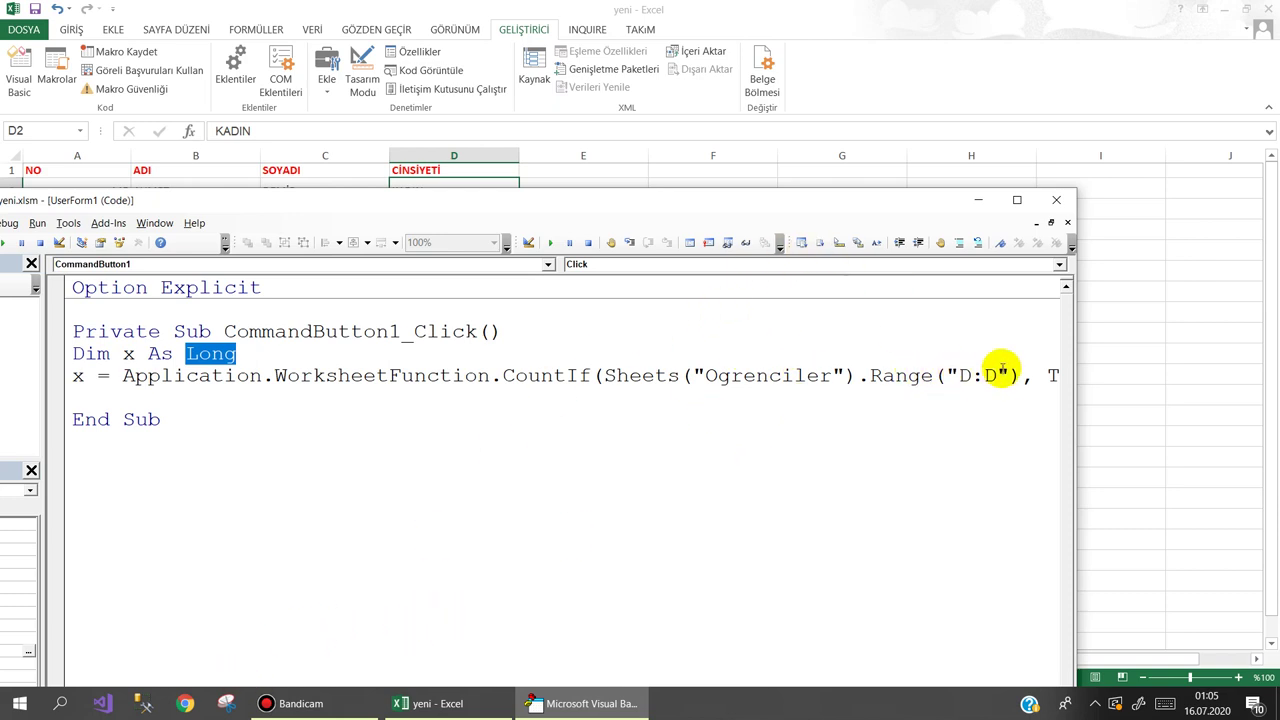
left_click_drag(1028, 376, 1100, 374)
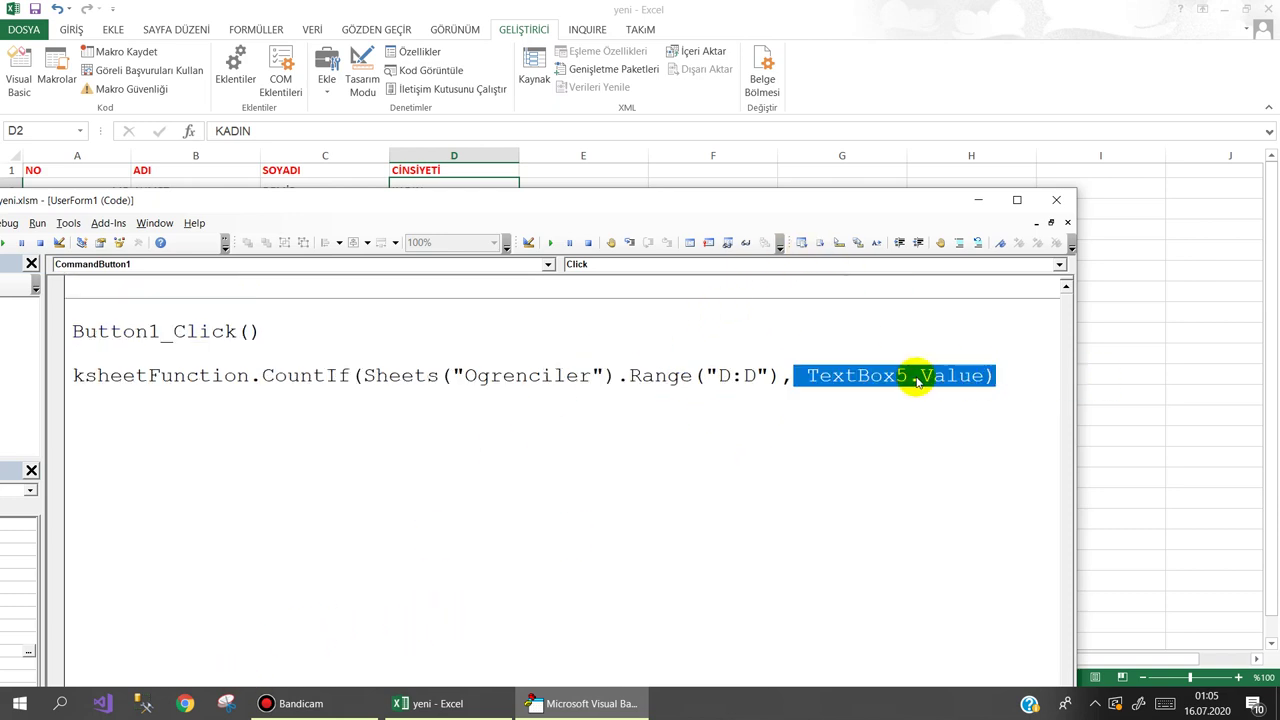
left_click(946, 375)
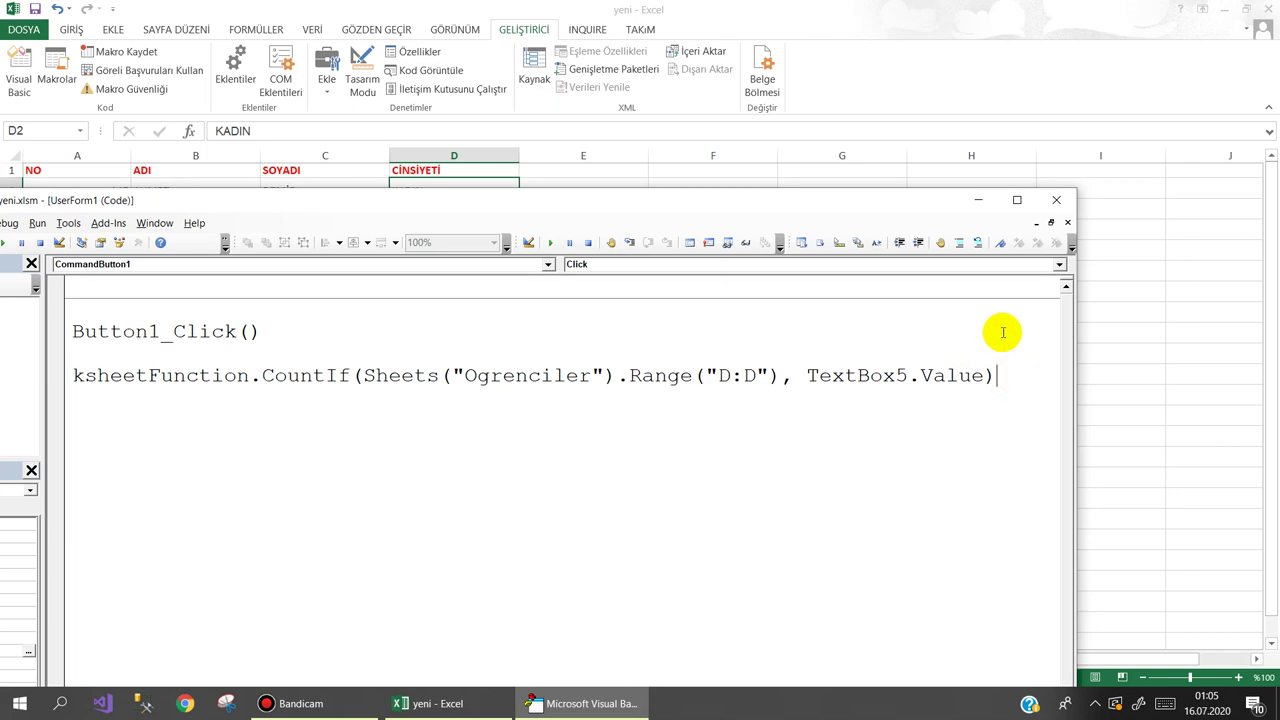
Add the line Label5.Caption = x below the CountIf calculation.
key("Home")
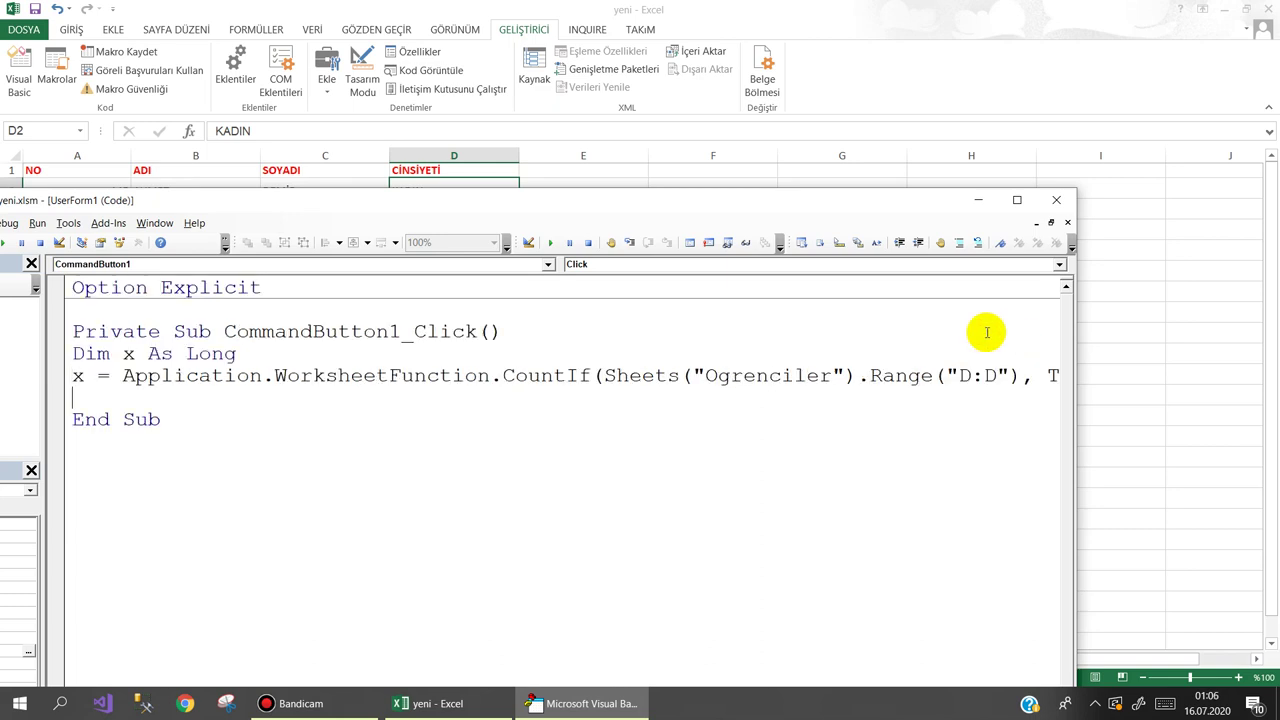
key("Down")
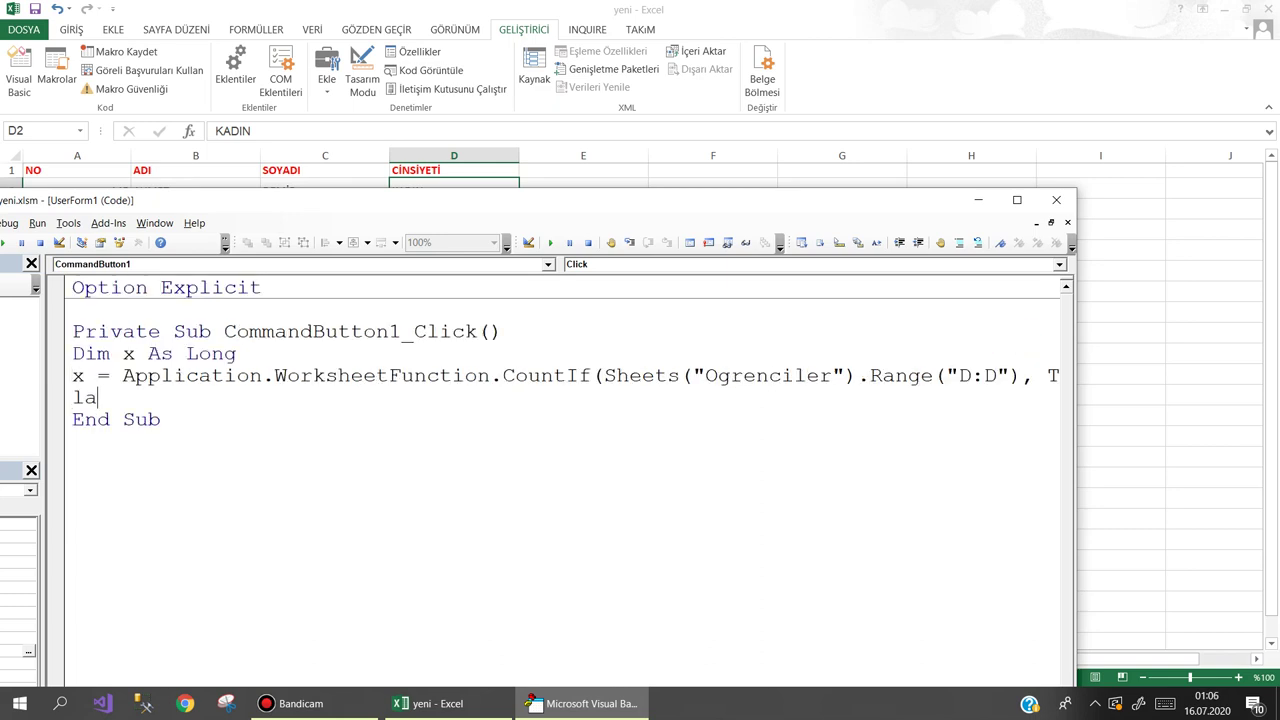
key("ctrl+space")
key("Down")
key("Down")
key("Down")
key("Down")
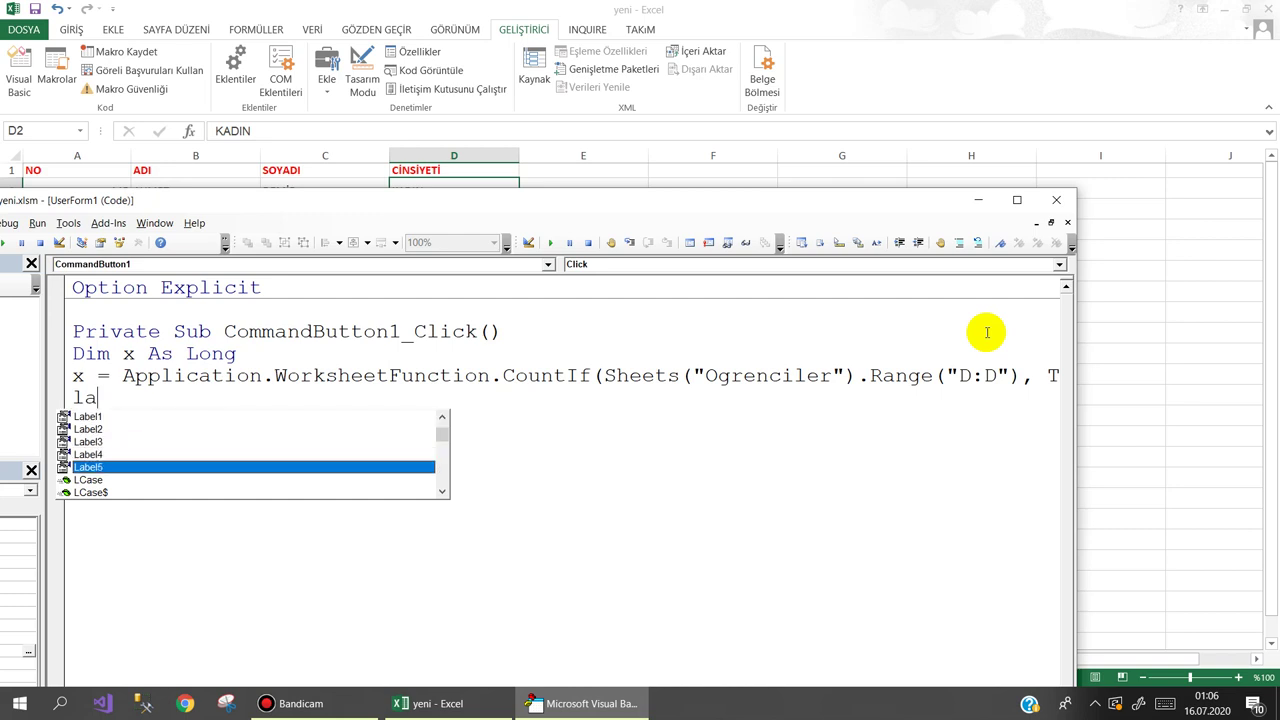
type(".c")
key("Down")
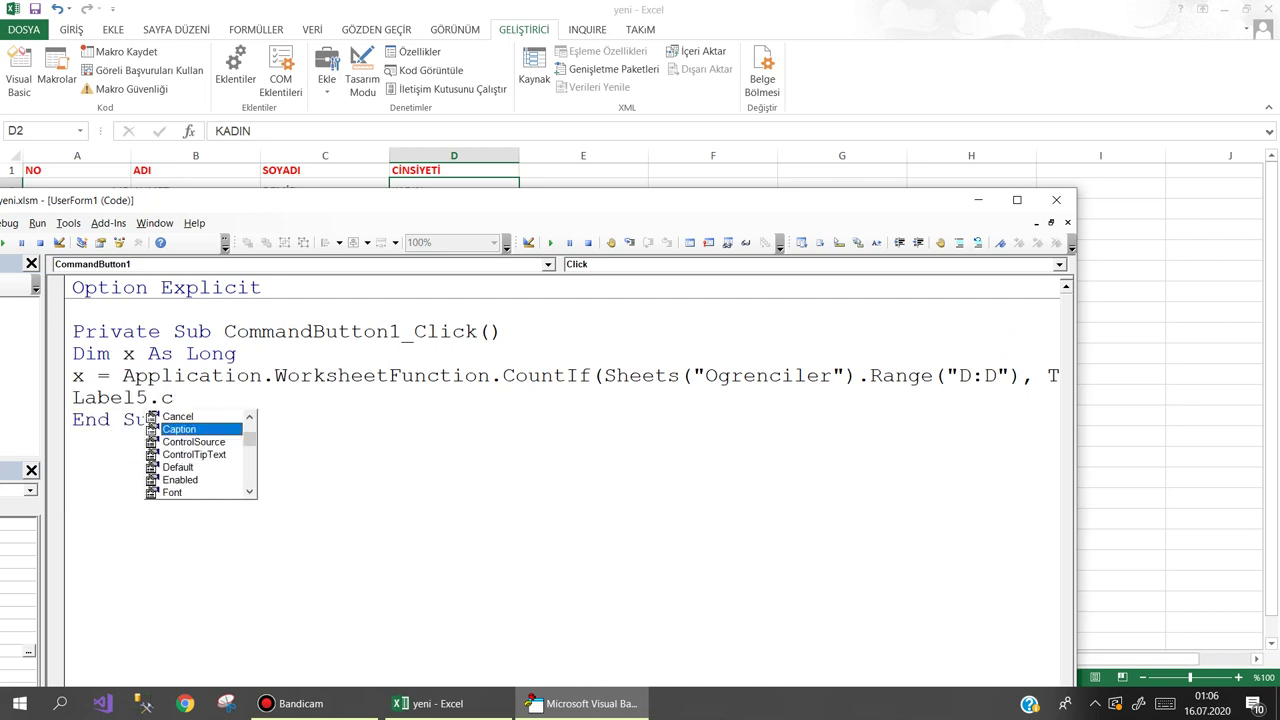
type("=x")
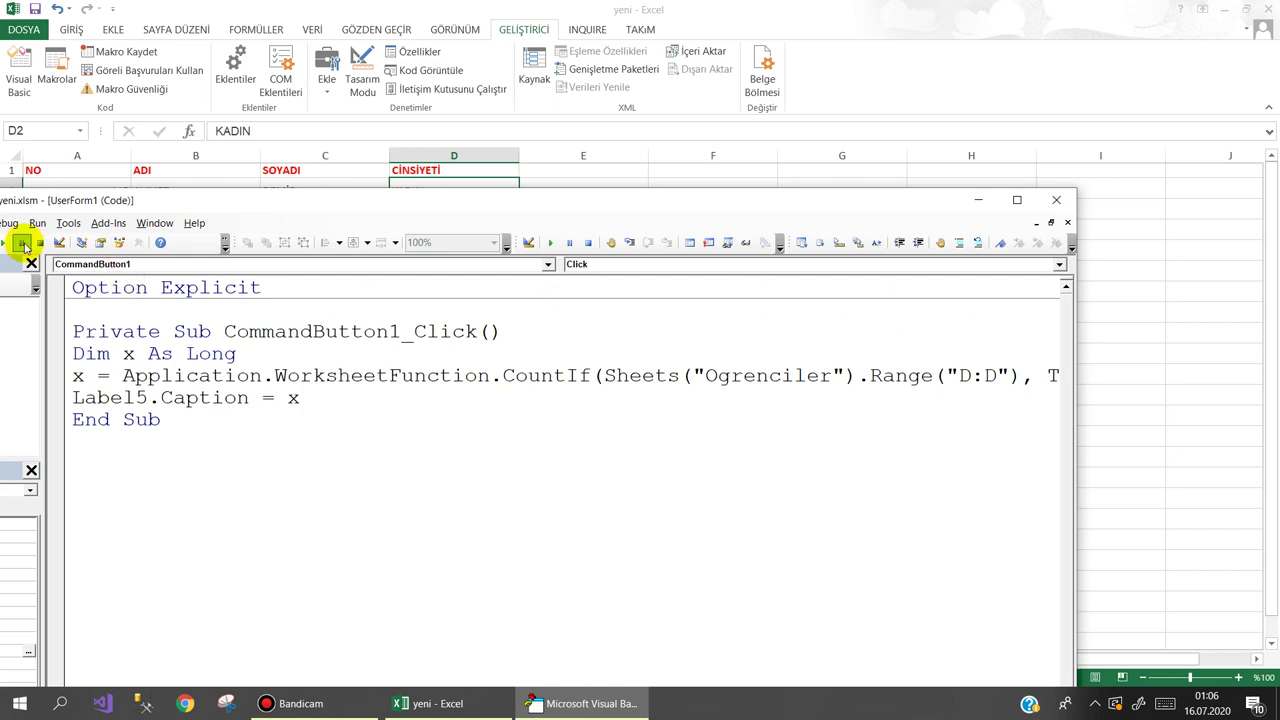
Run the student form and count KADIN with Göster, which shows 10.
left_click(14, 243)
left_click(618, 386)
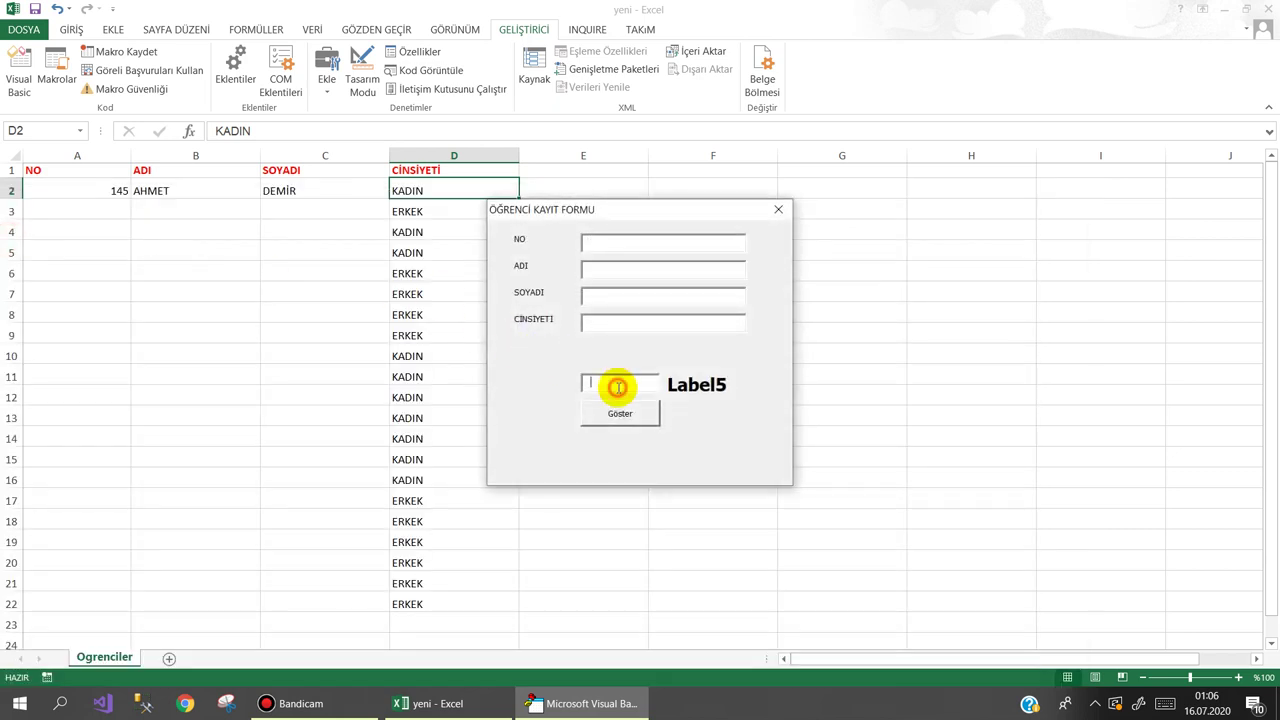
type("k")
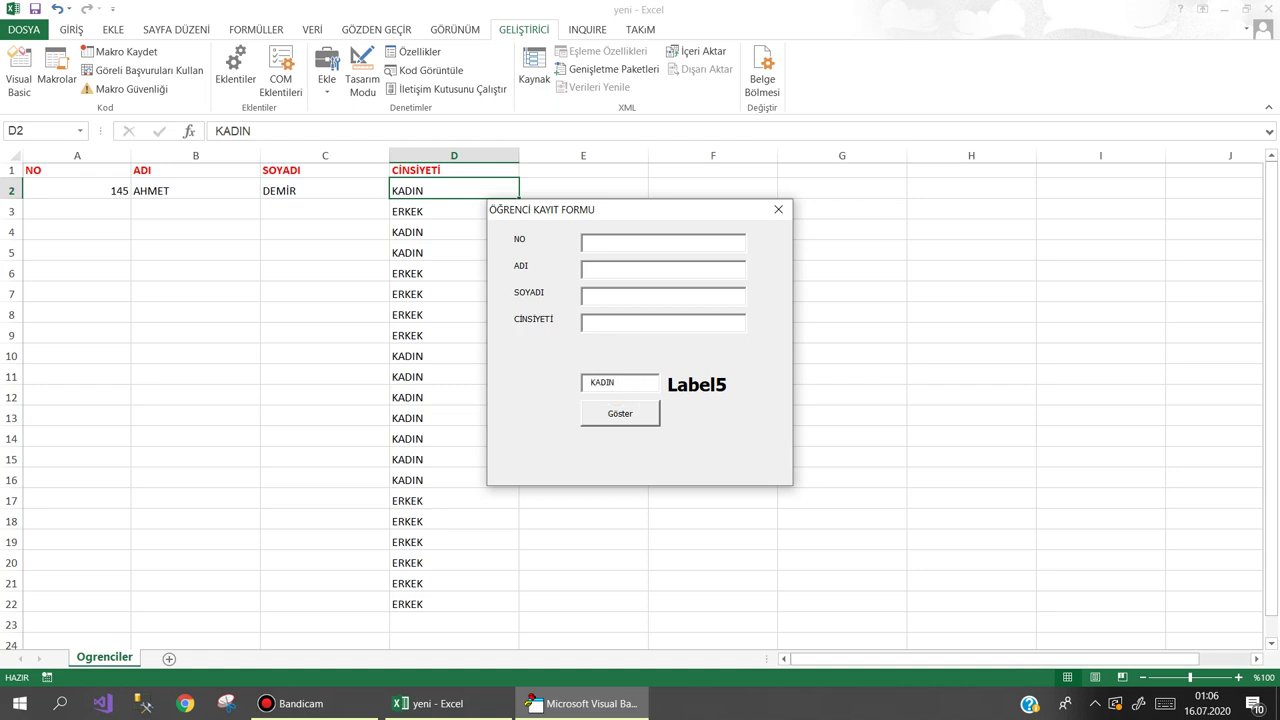
left_click(620, 414)
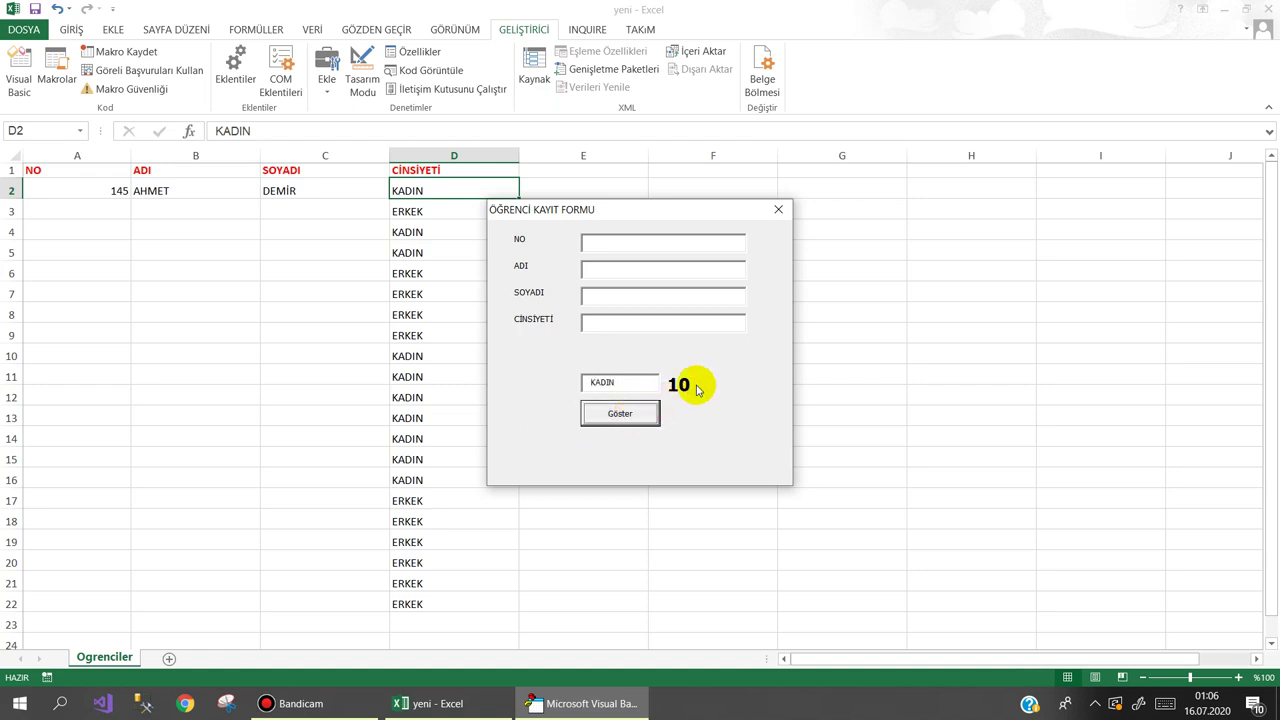
Replace the text with ERKEK, confirm it counts 11, and close the form.
left_click_drag(645, 384, 418, 381)
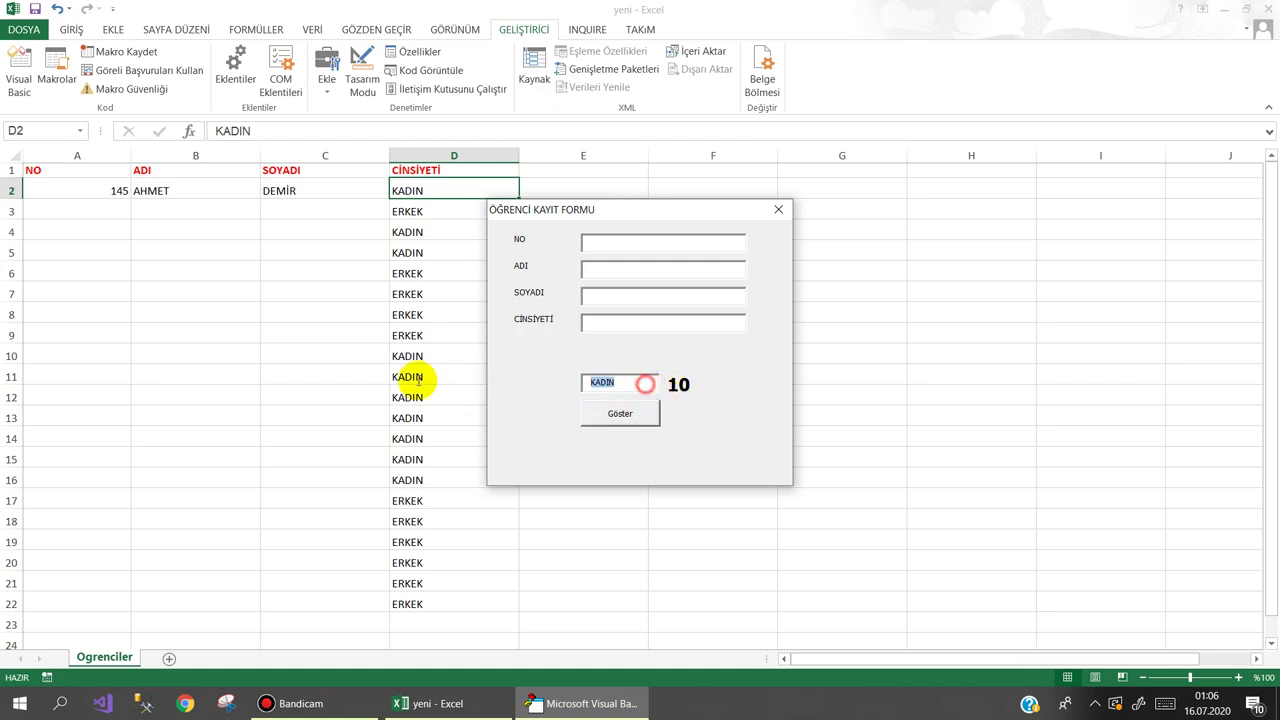
type("ERKEK")
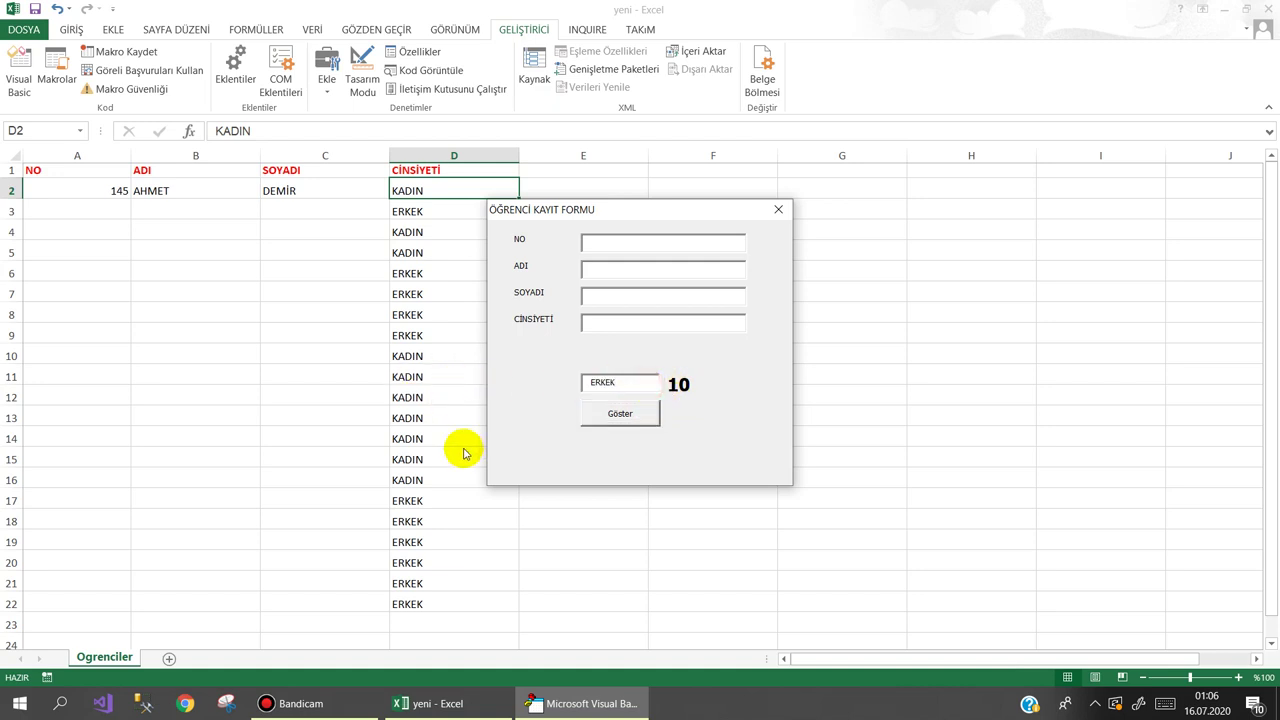
left_click(615, 412)
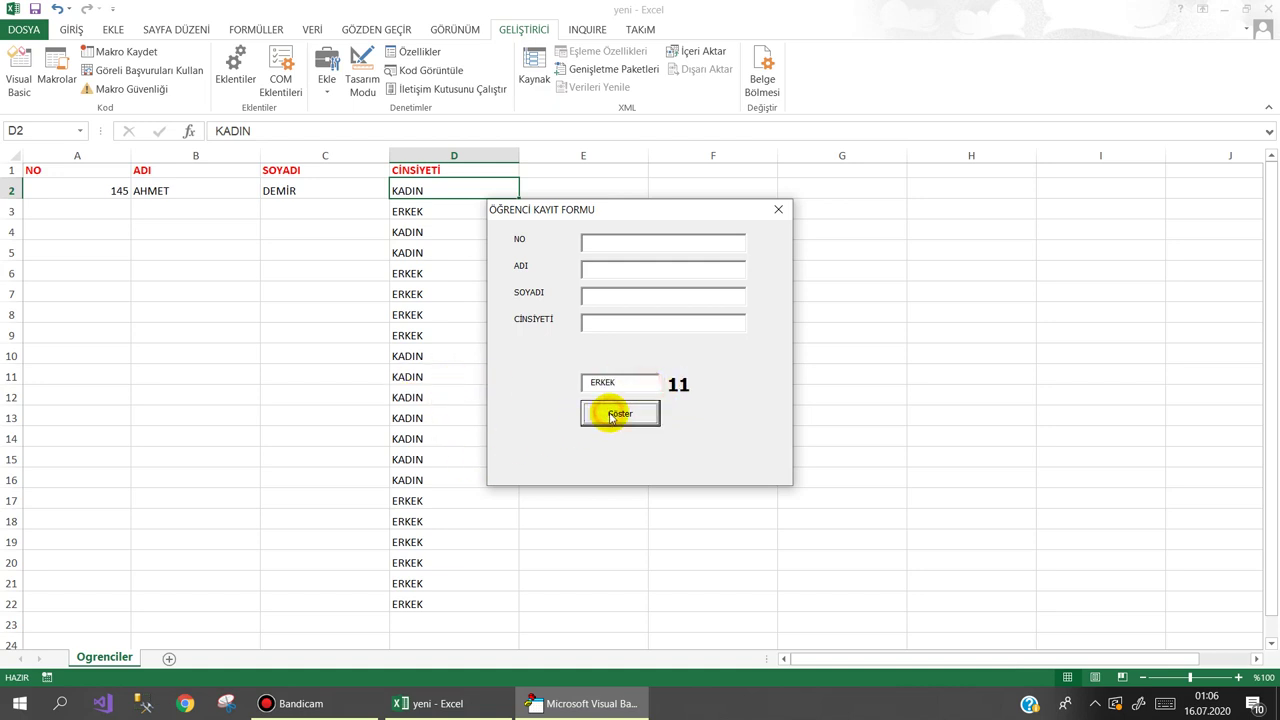
left_click(778, 209)
Fill cells D23 through D30 with KADIN using AutoComplete, then return to cell A1.
left_click(1159, 269)
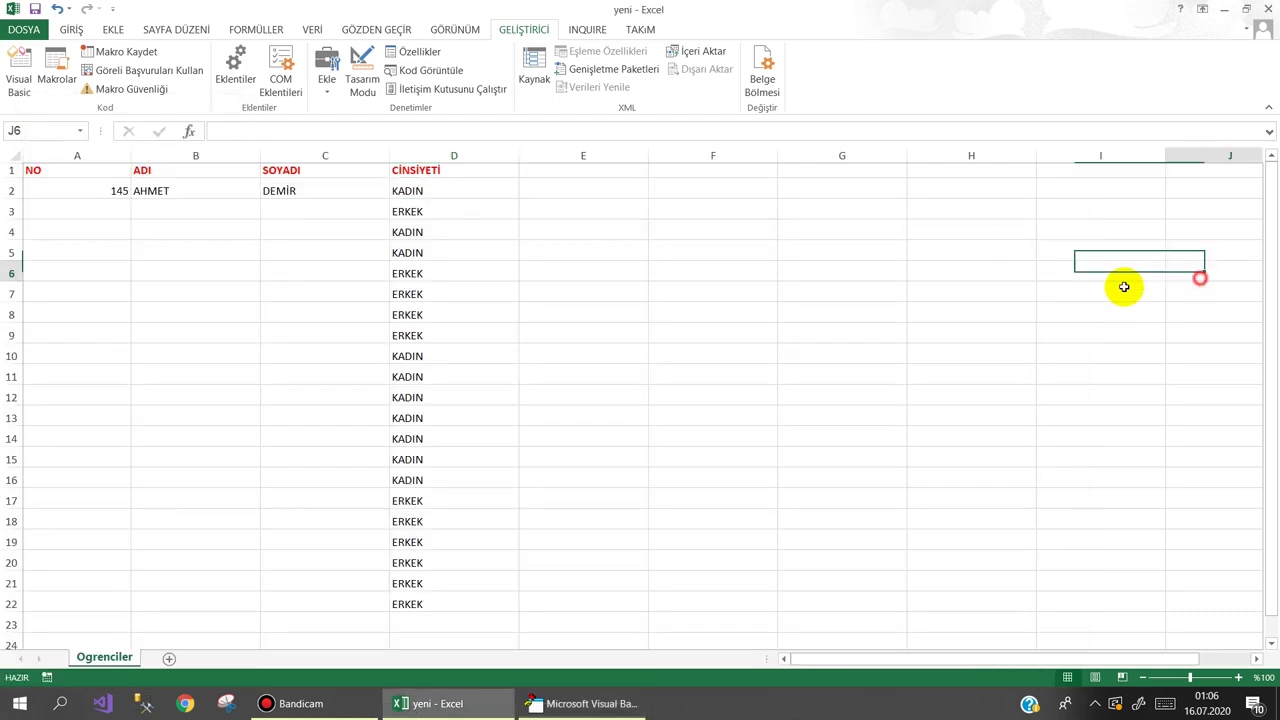
left_click(431, 625)
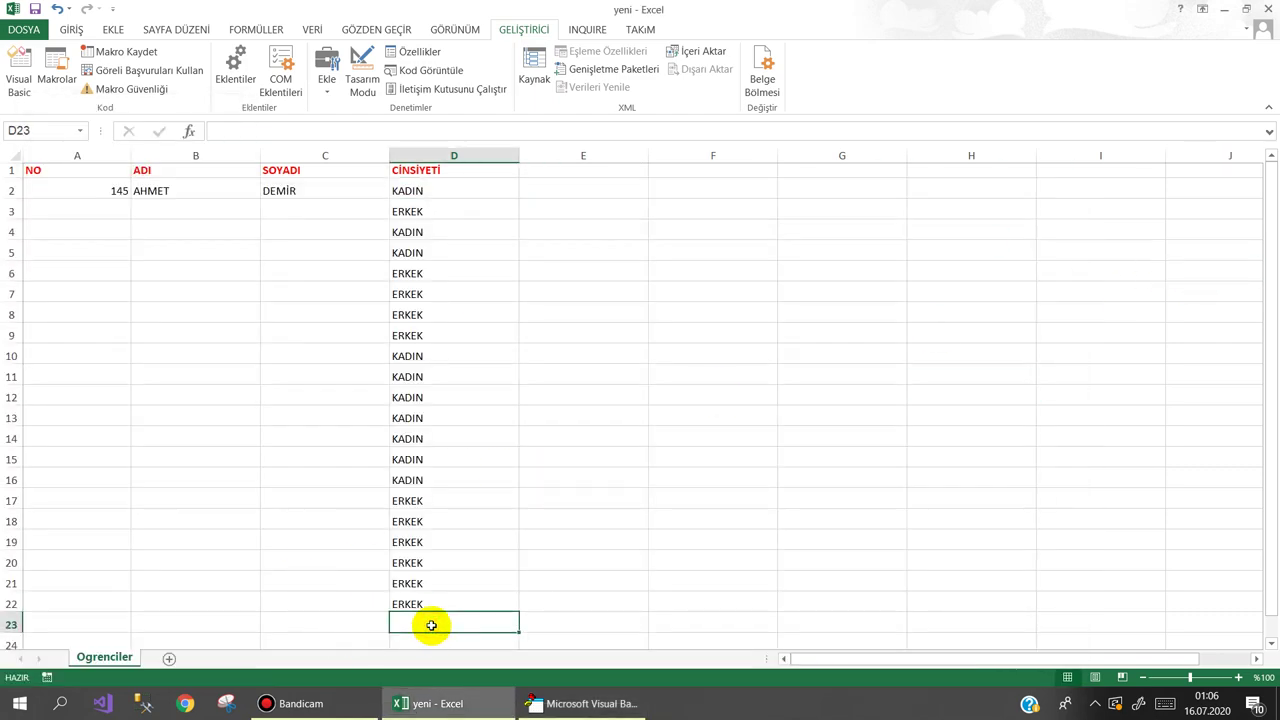
type("KADIN")
key("Return")
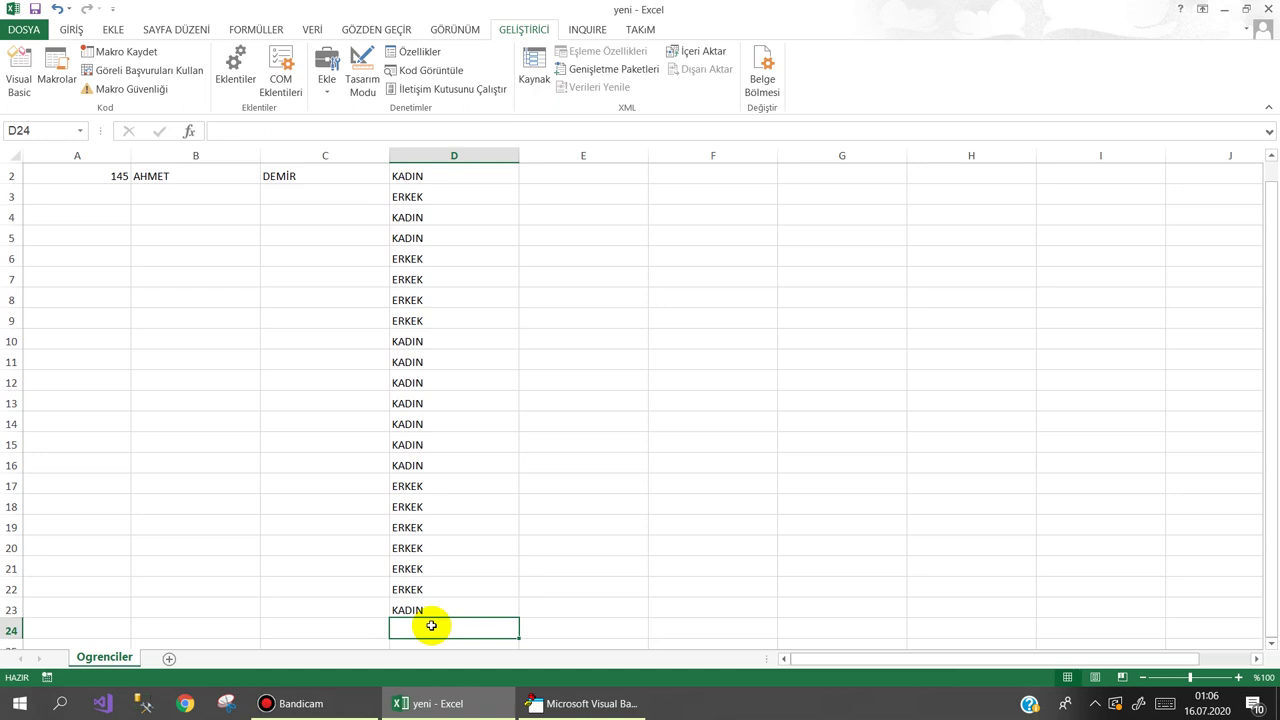
type("k k k ")
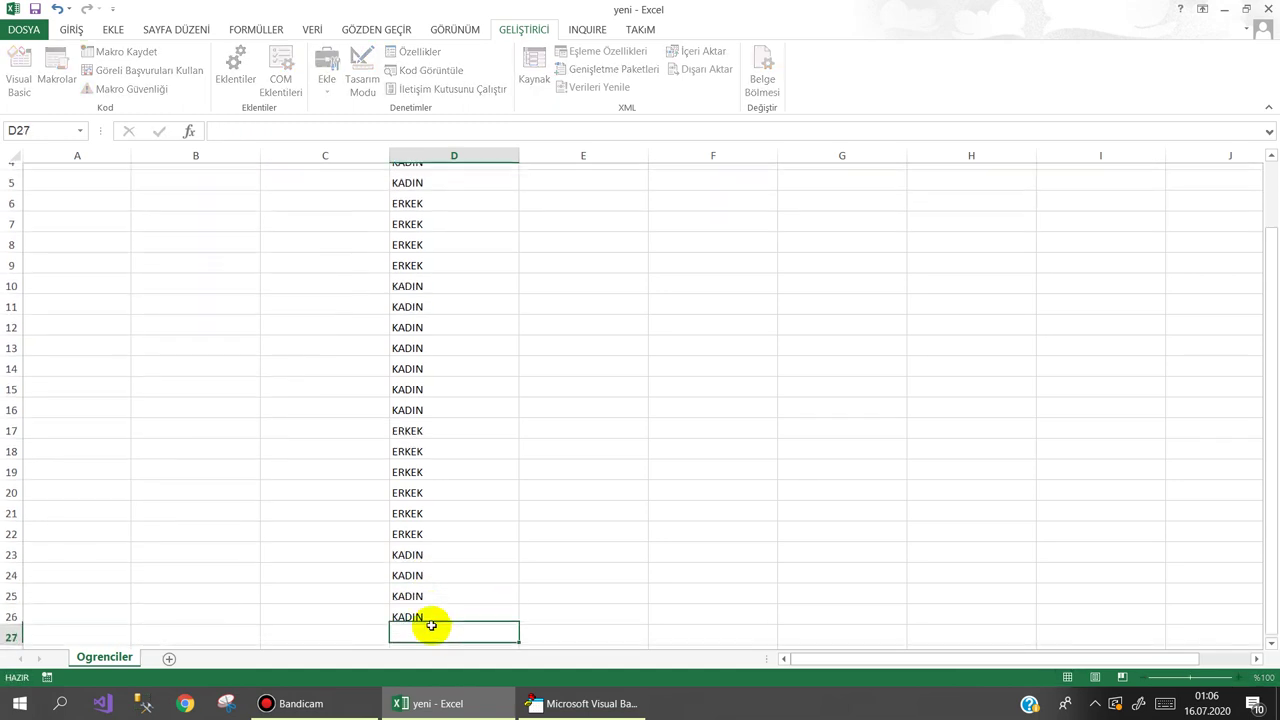
type("k k")
key("Return")
type("k")
key("Return")
type("k")
key("Return")
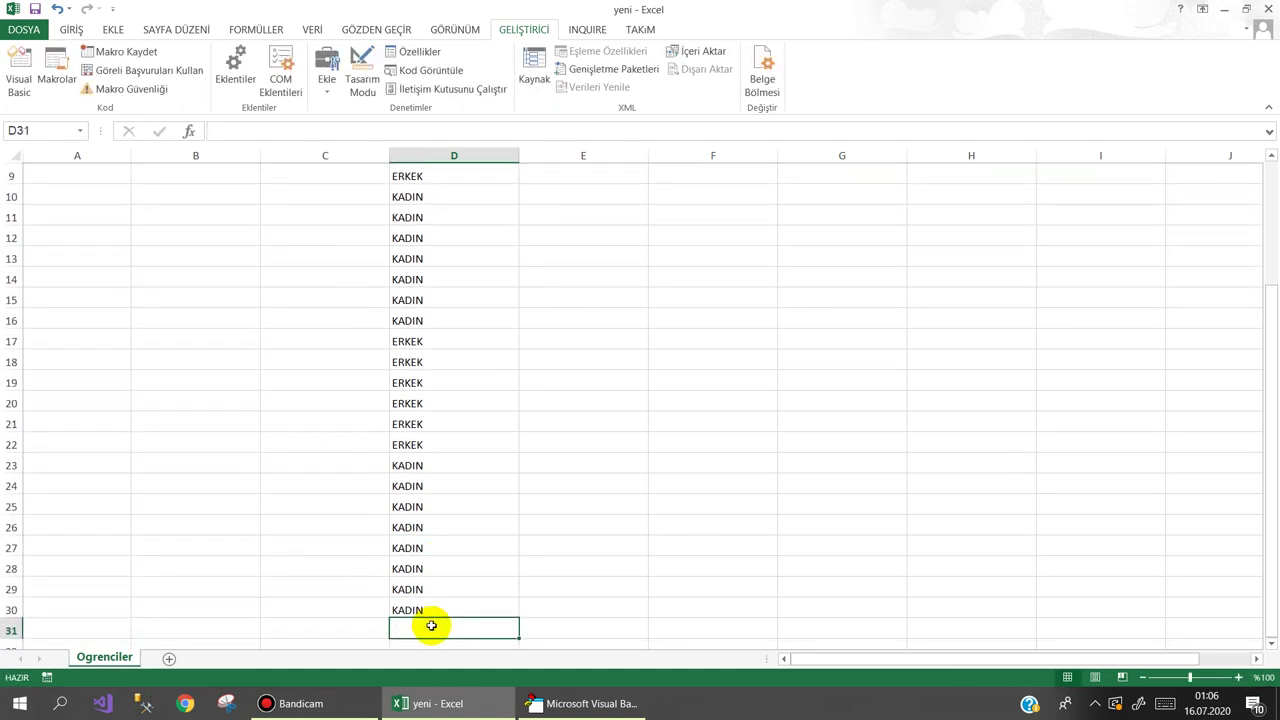
key("ctrl+Home")
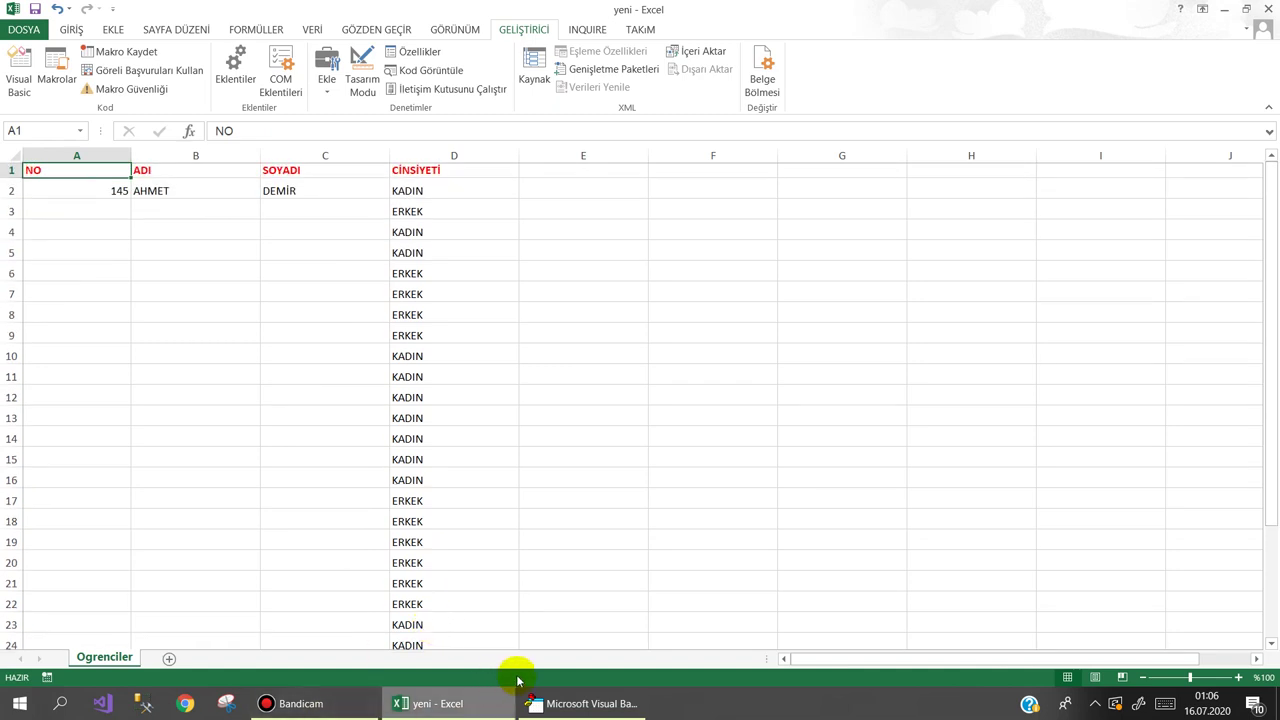
Rerun the student form from the VBA editor and confirm KADIN now counts 18.
left_click(570, 700)
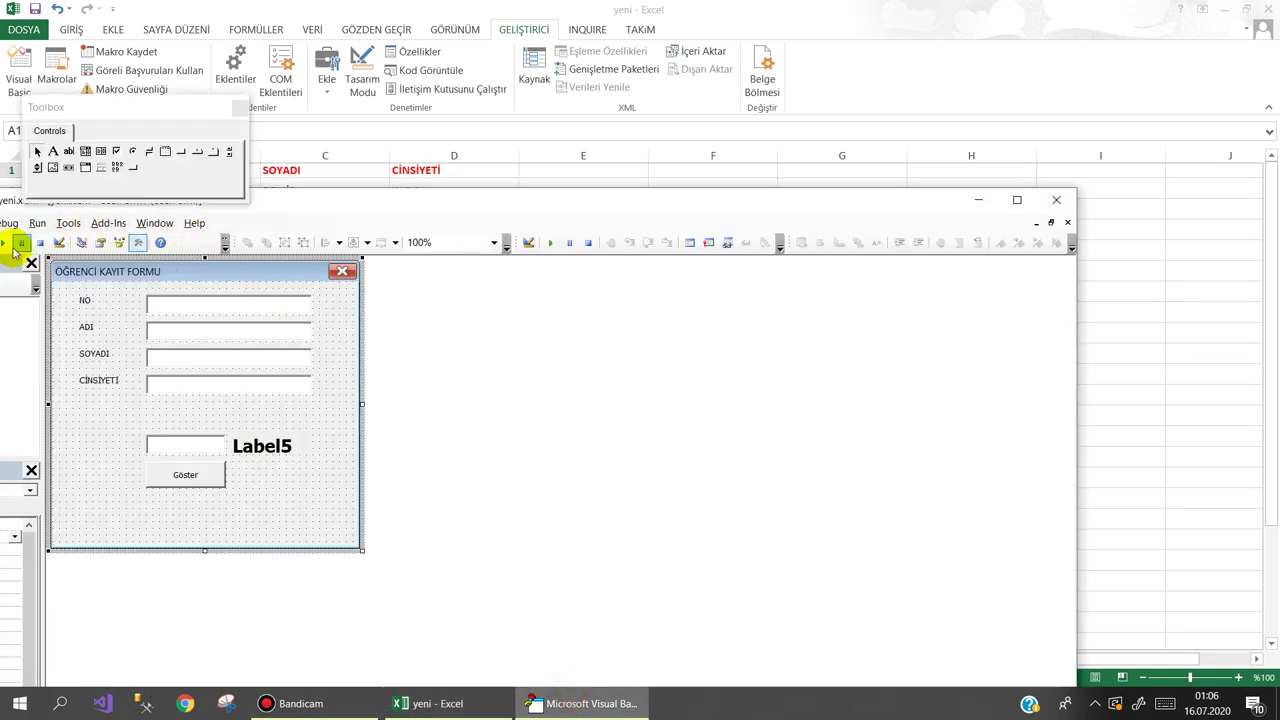
left_click(4, 242)
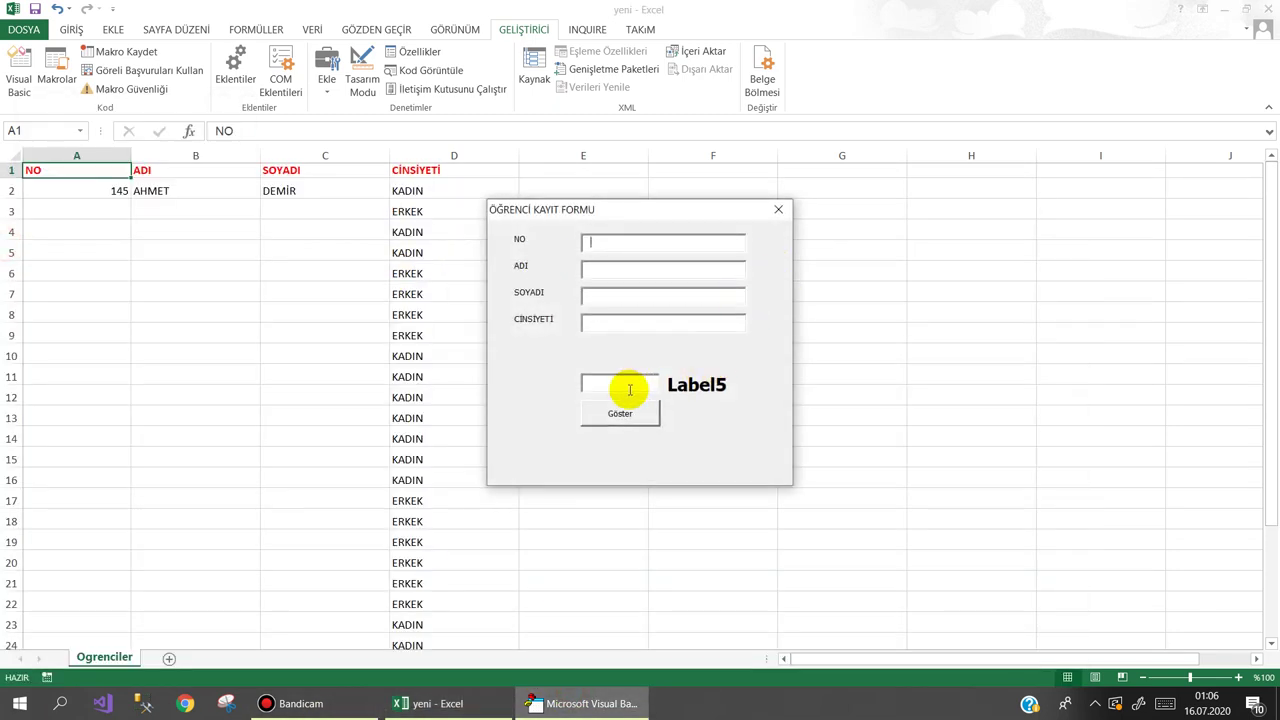
left_click(626, 388)
type("KADIN")
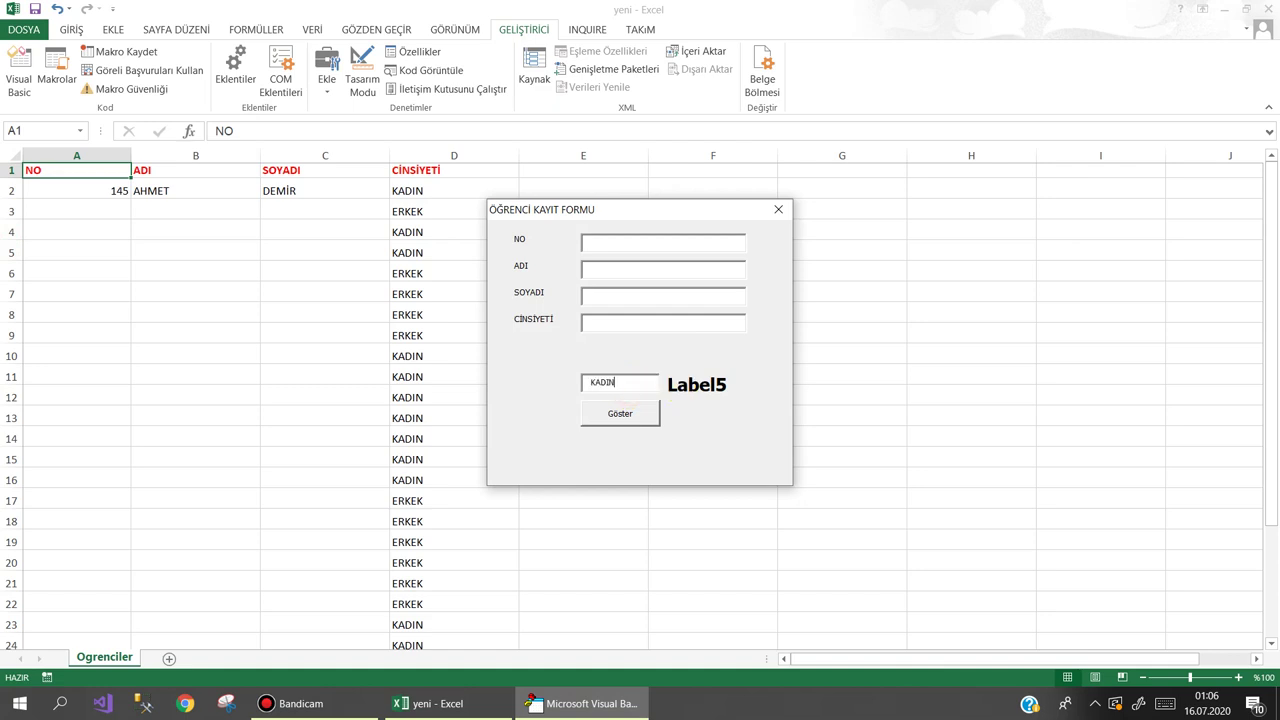
left_click(588, 413)
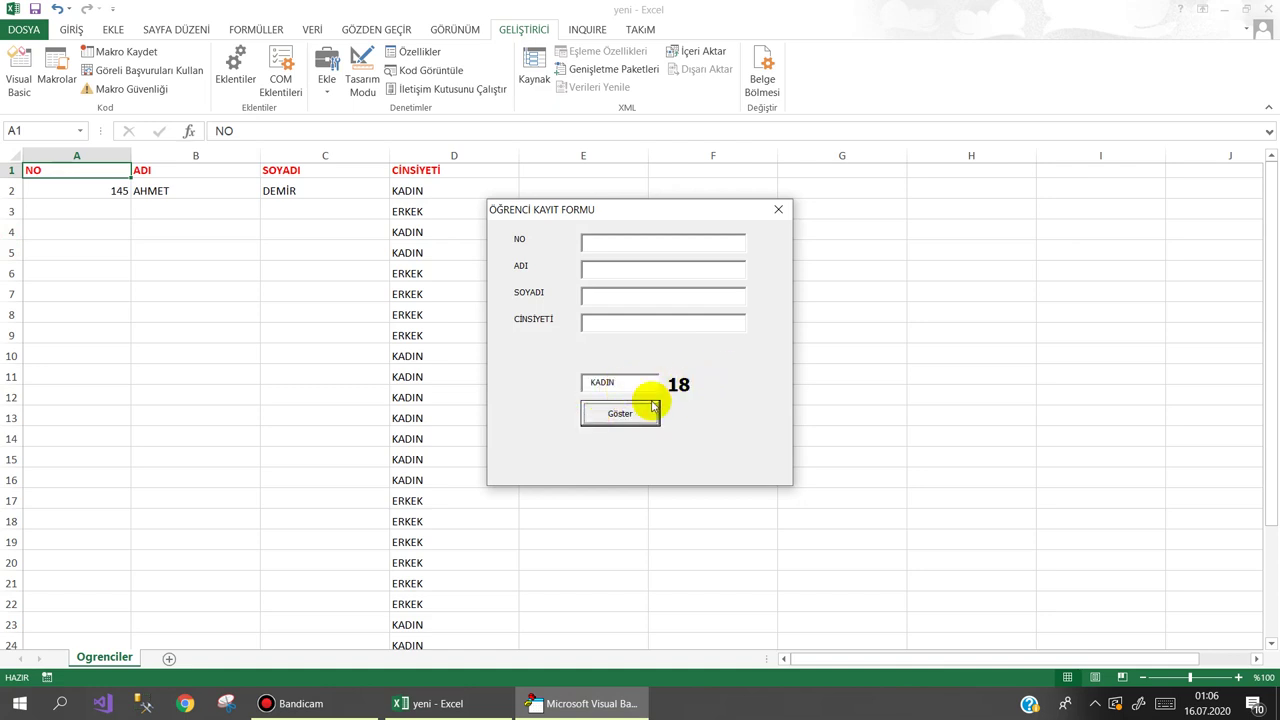
Test ERKEK (11) and the unmatched text WERFG (0) in the small textbox.
double_click(623, 382)
type("ERKEK")
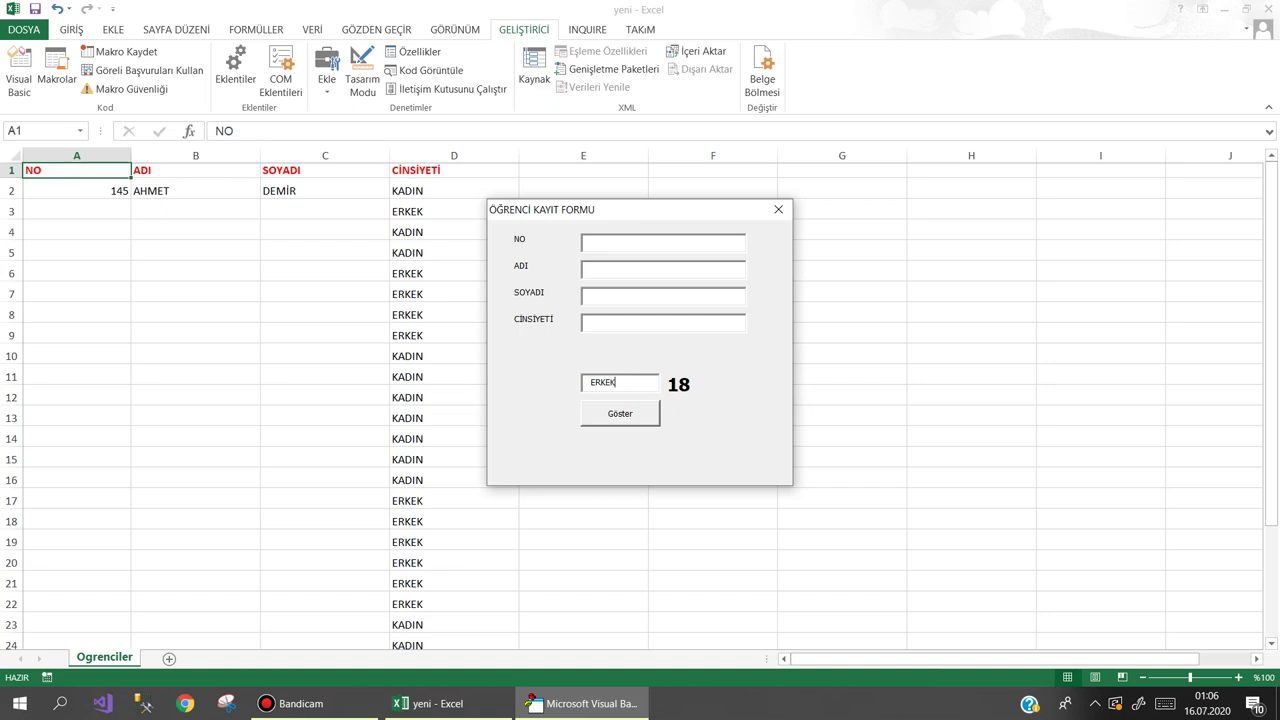
left_click(617, 414)
double_click(634, 382)
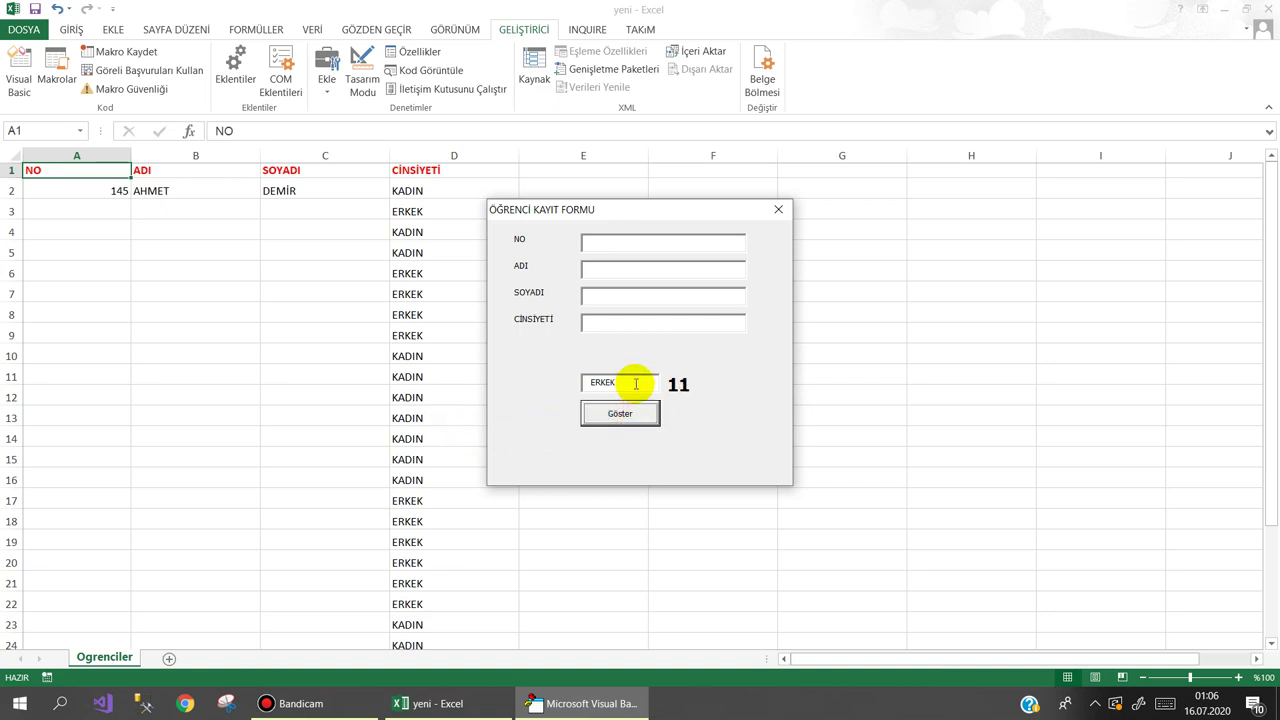
type("WERFG")
left_click(613, 410)
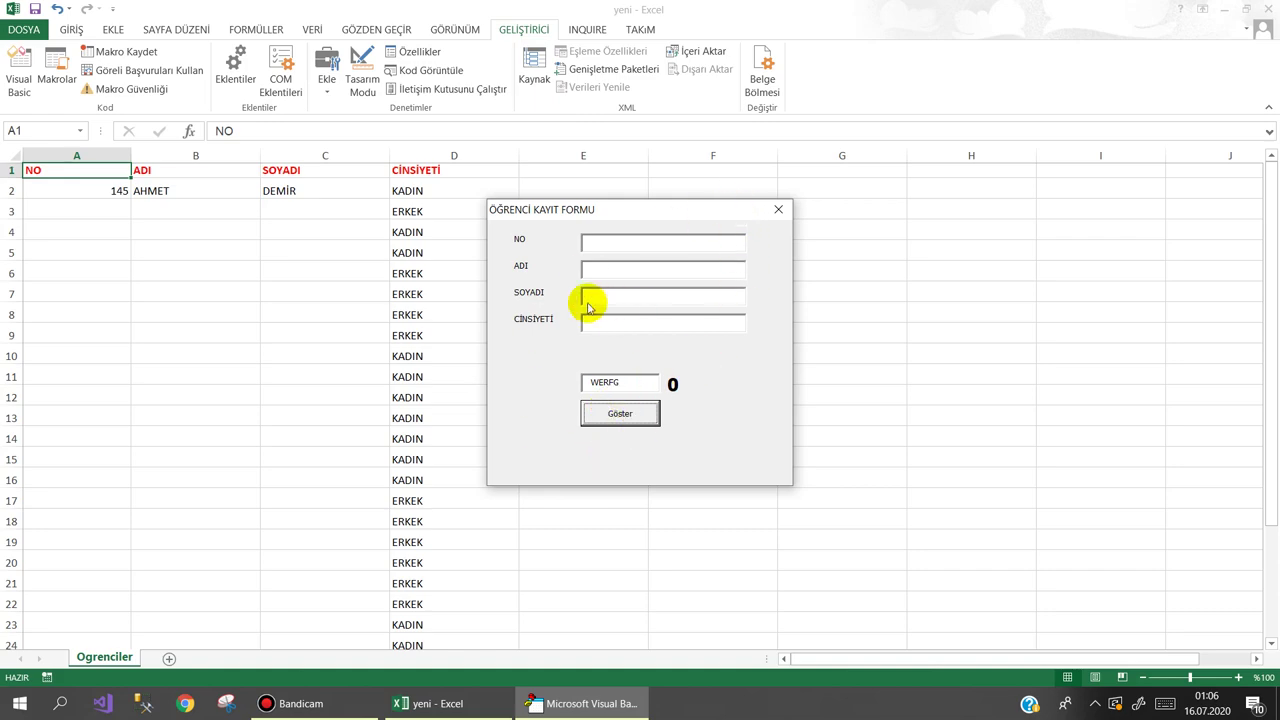
Close the test form, reposition the editor, and create TextBox1's Change event procedure.
left_click(778, 209)
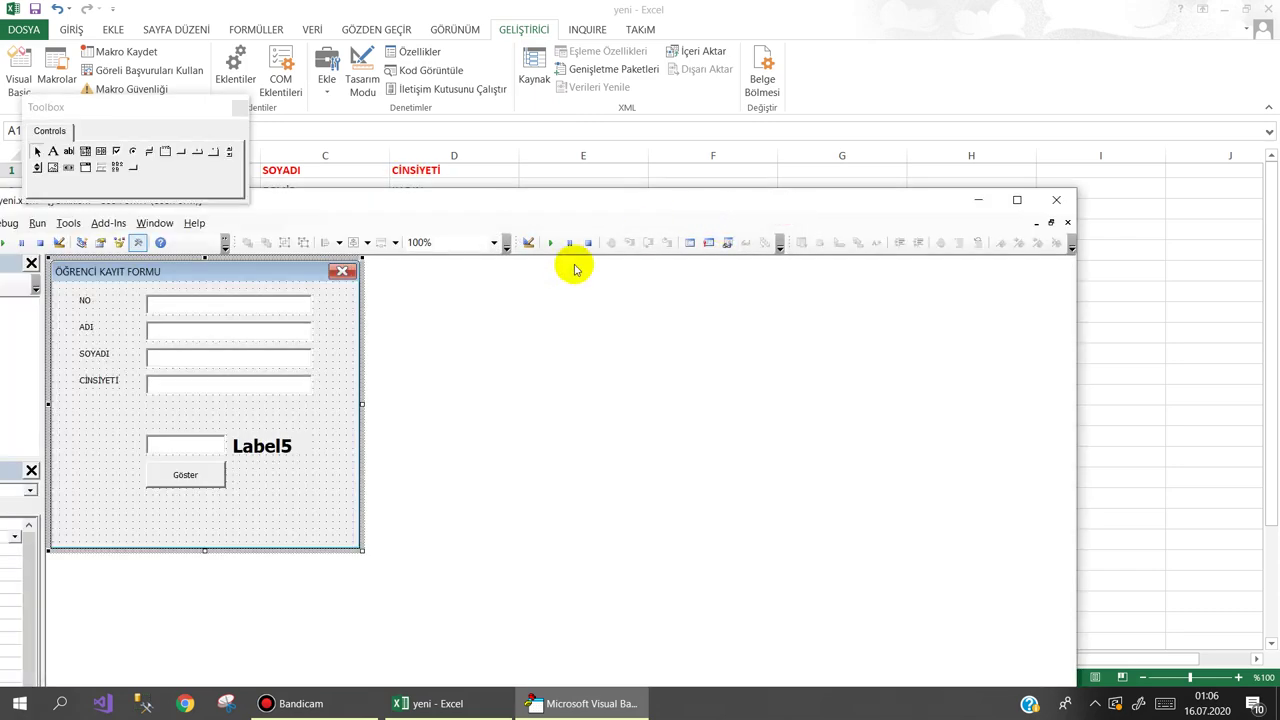
left_click_drag(487, 208, 1100, 124)
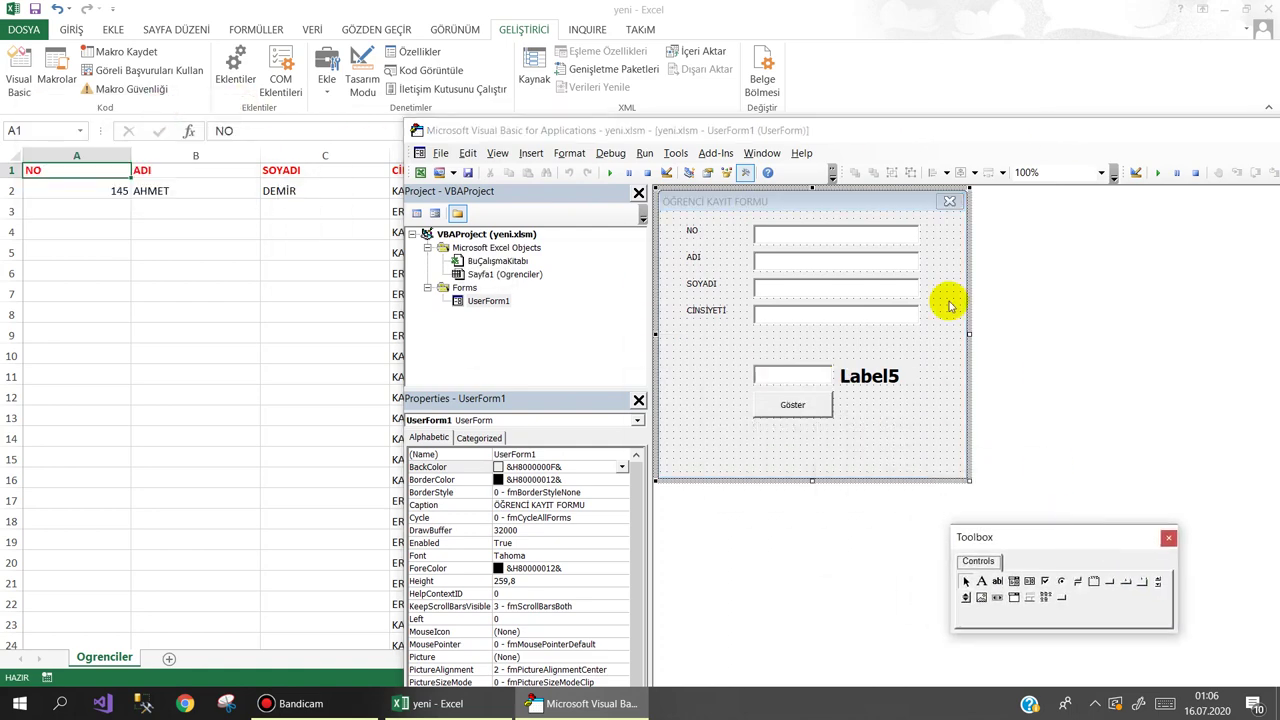
left_click_drag(880, 130, 732, 122)
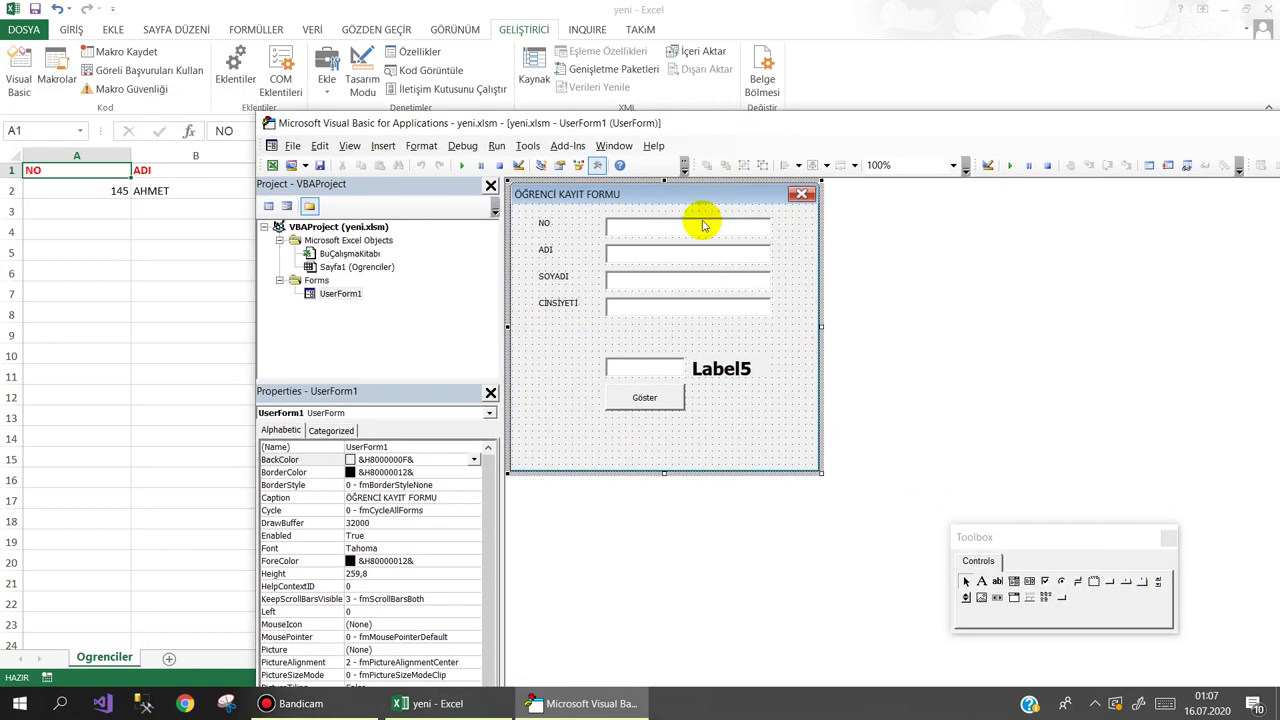
double_click(634, 229)
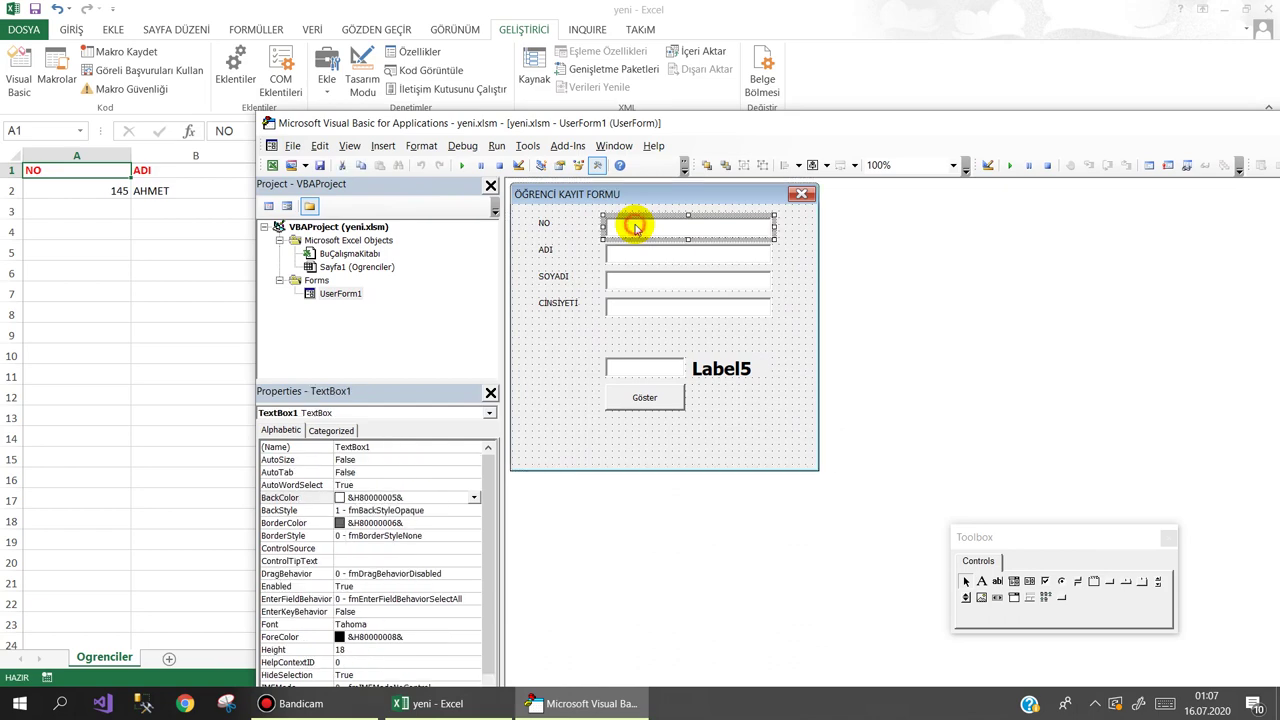
Add an empty TextBox1_AfterUpdate procedure and select the three counting lines.
left_click(1082, 187)
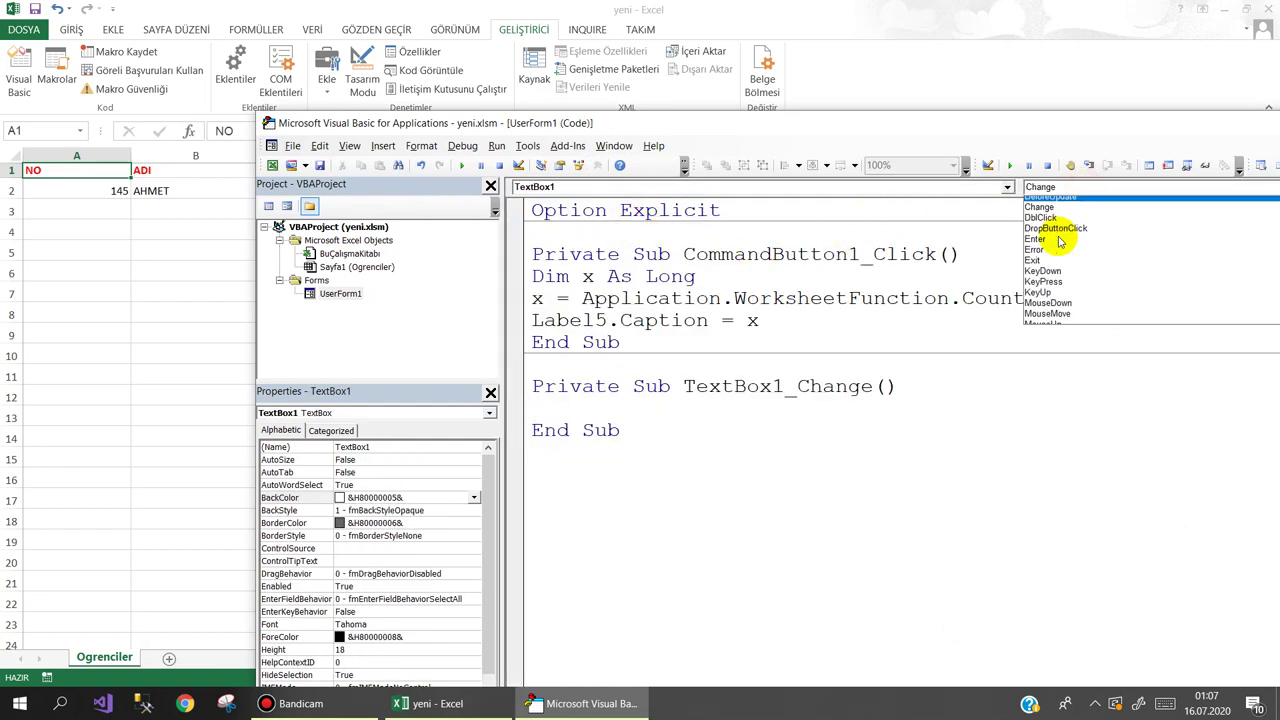
scroll(1052, 220, "up", 1)
left_click(1046, 202)
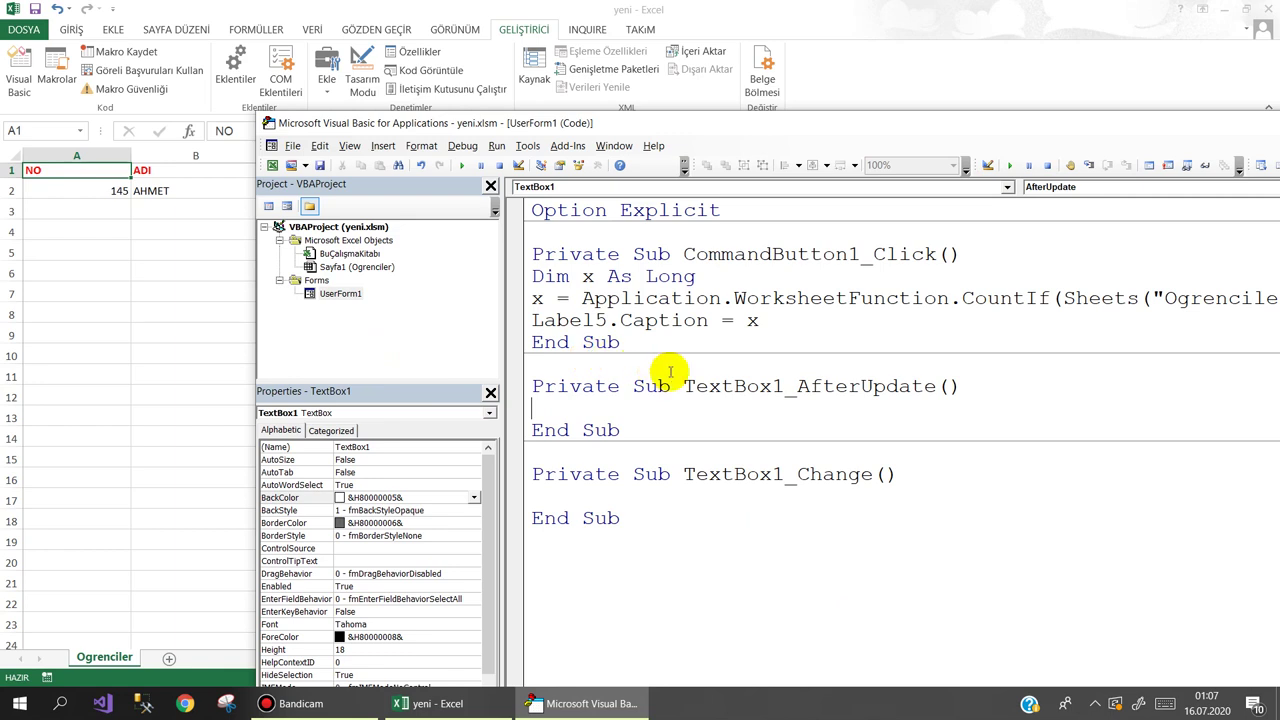
left_click_drag(765, 320, 519, 283)
key("ctrl+c")
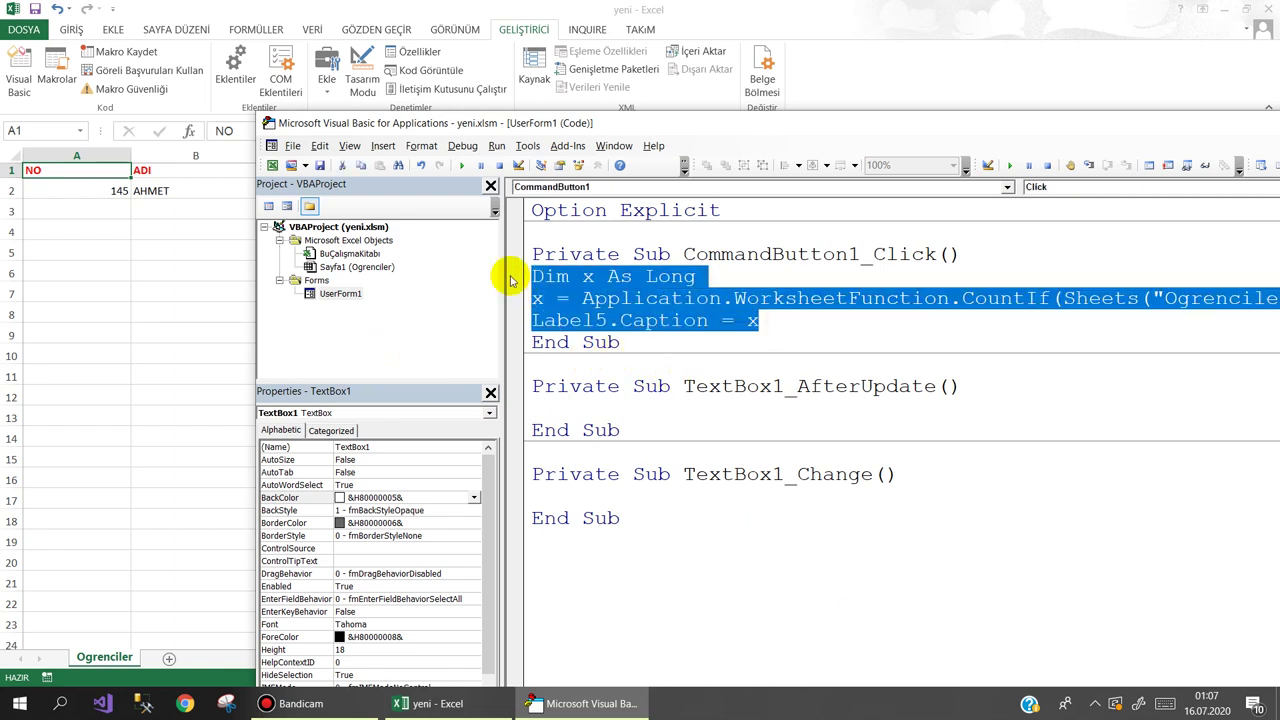
Paste the counting lines into TextBox1_AfterUpdate, changing Range("D:D") to Range("A:A") and TextBox5 to TextBox1.
left_click(551, 406)
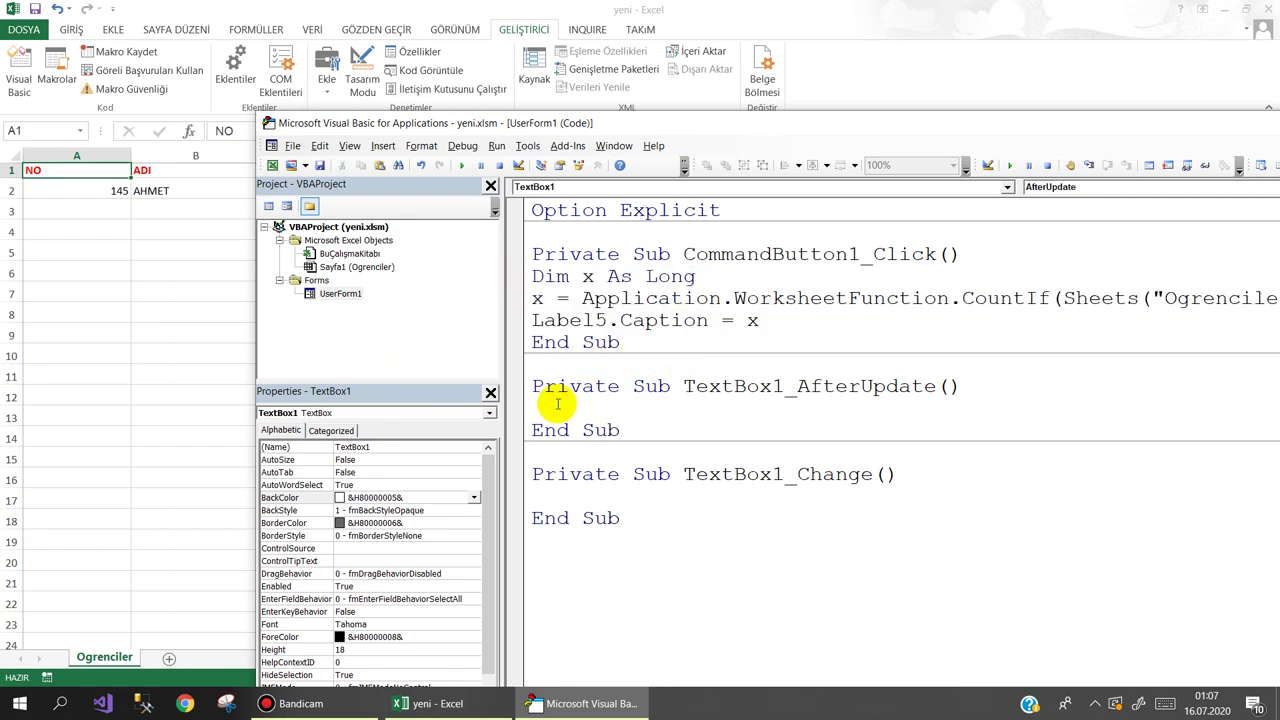
key("ctrl+v")
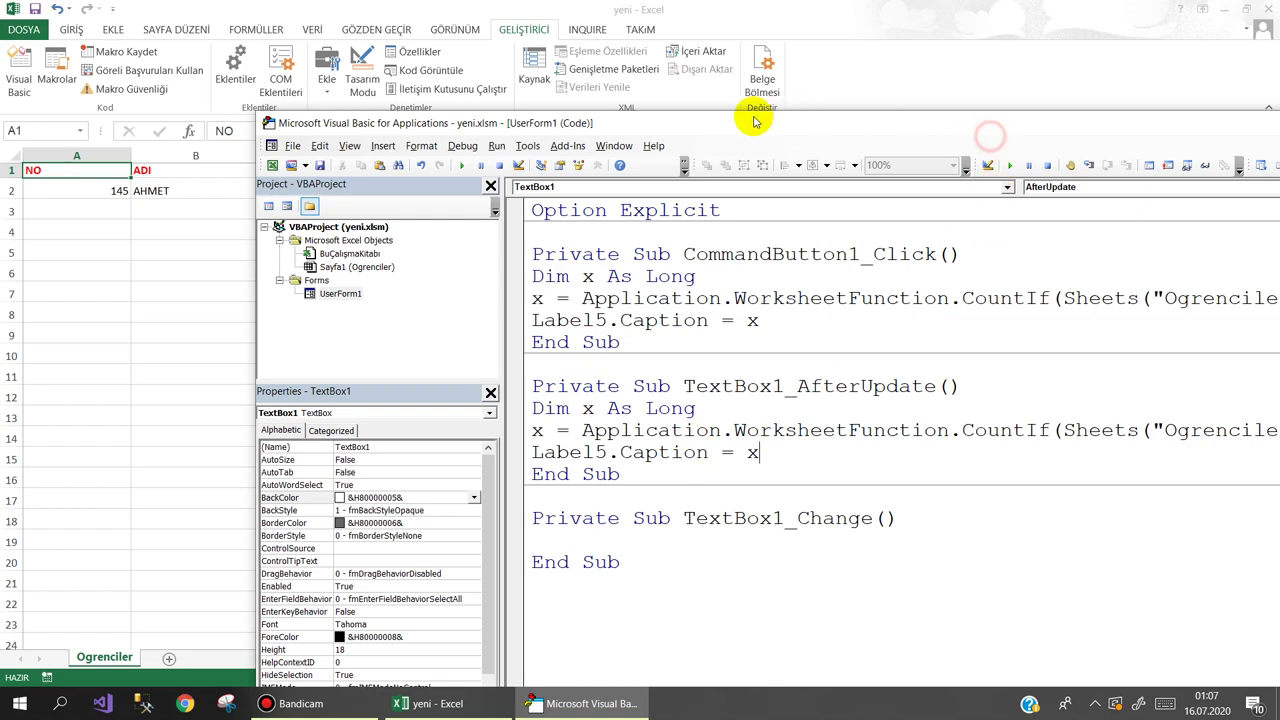
double_click(800, 120)
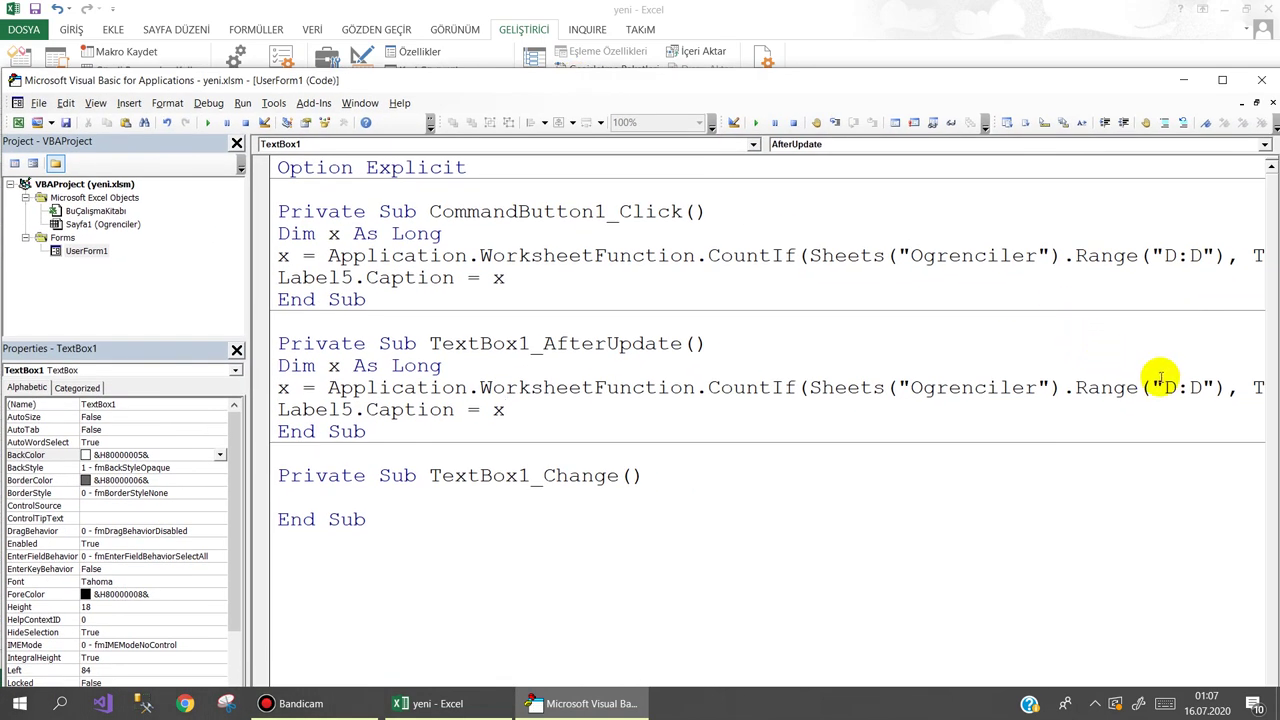
double_click(1167, 387)
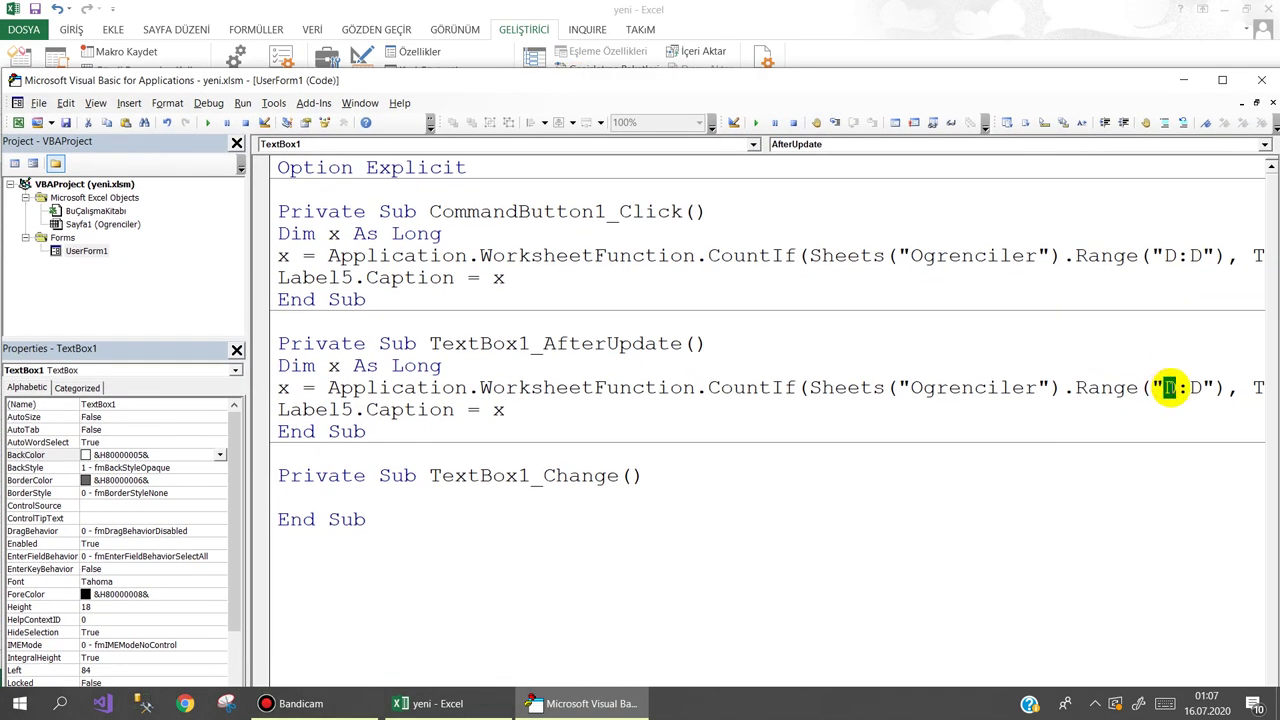
type("A")
double_click(1196, 388)
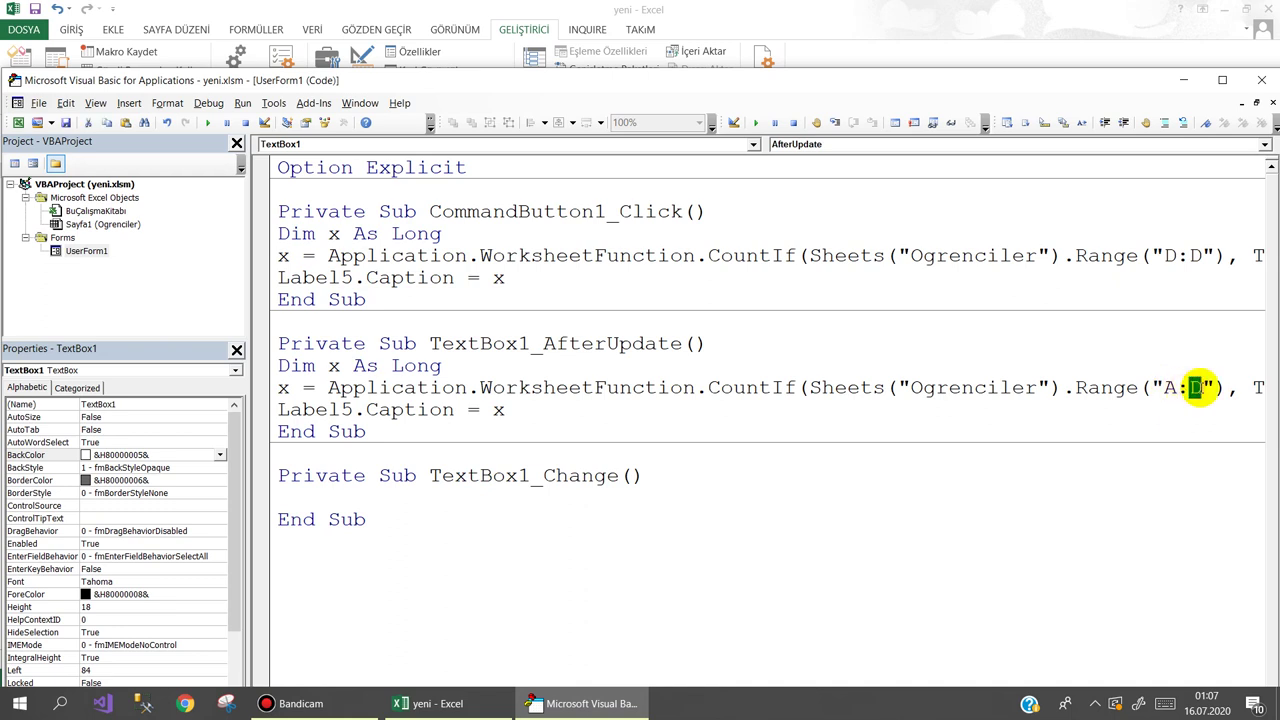
type("A")
left_click_drag(1240, 388, 1232, 389)
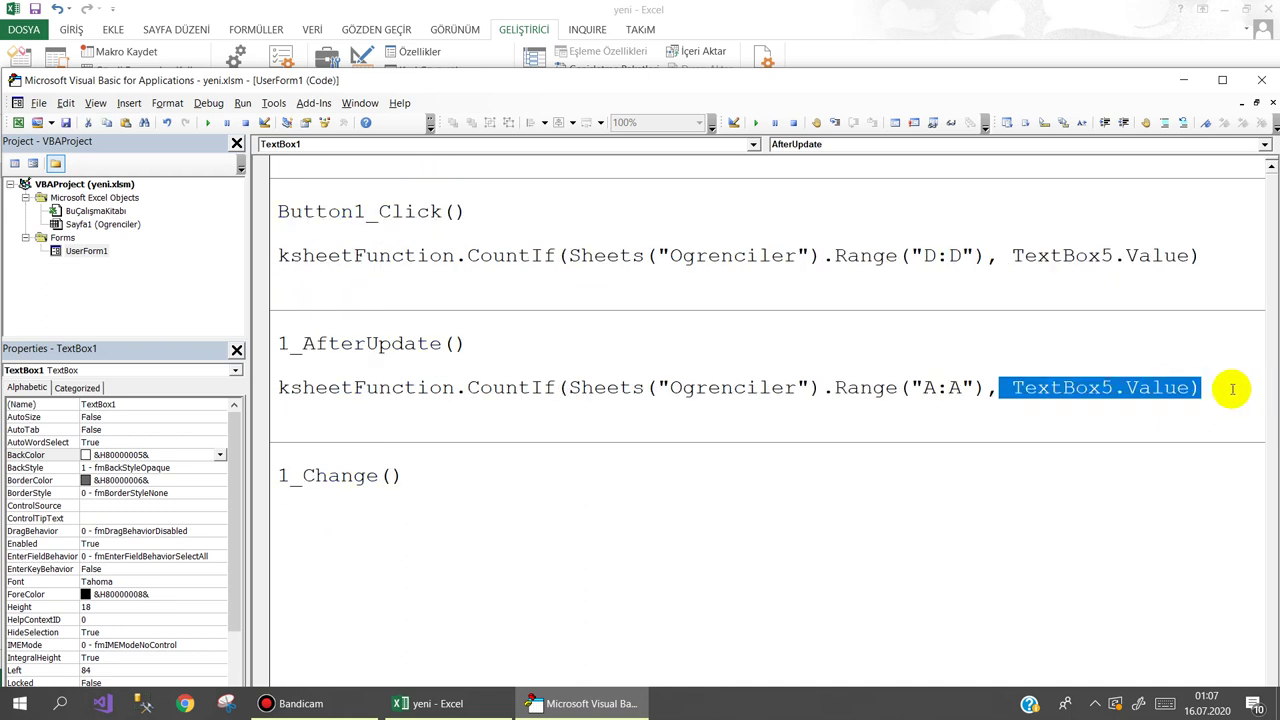
left_click_drag(1100, 387, 1112, 387)
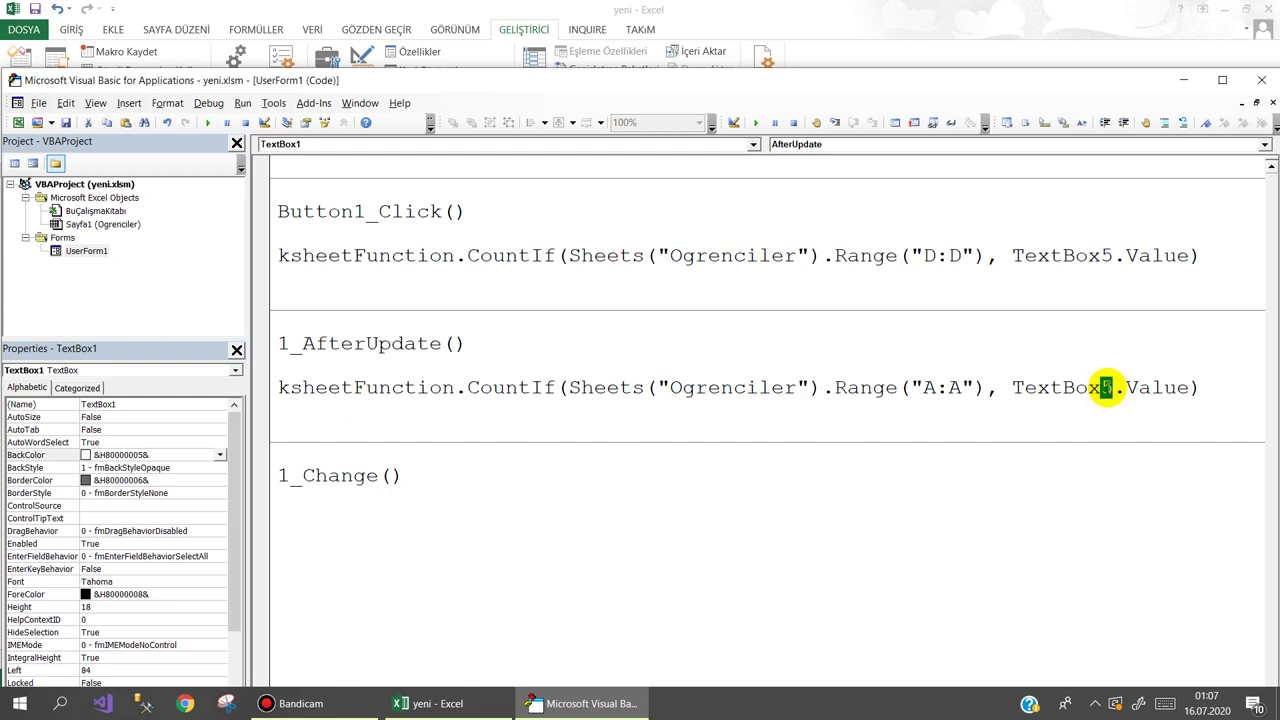
type("1")
Verify in the form design that the NO box is TextBox1, then select the Label5.Caption line.
double_click(451, 80)
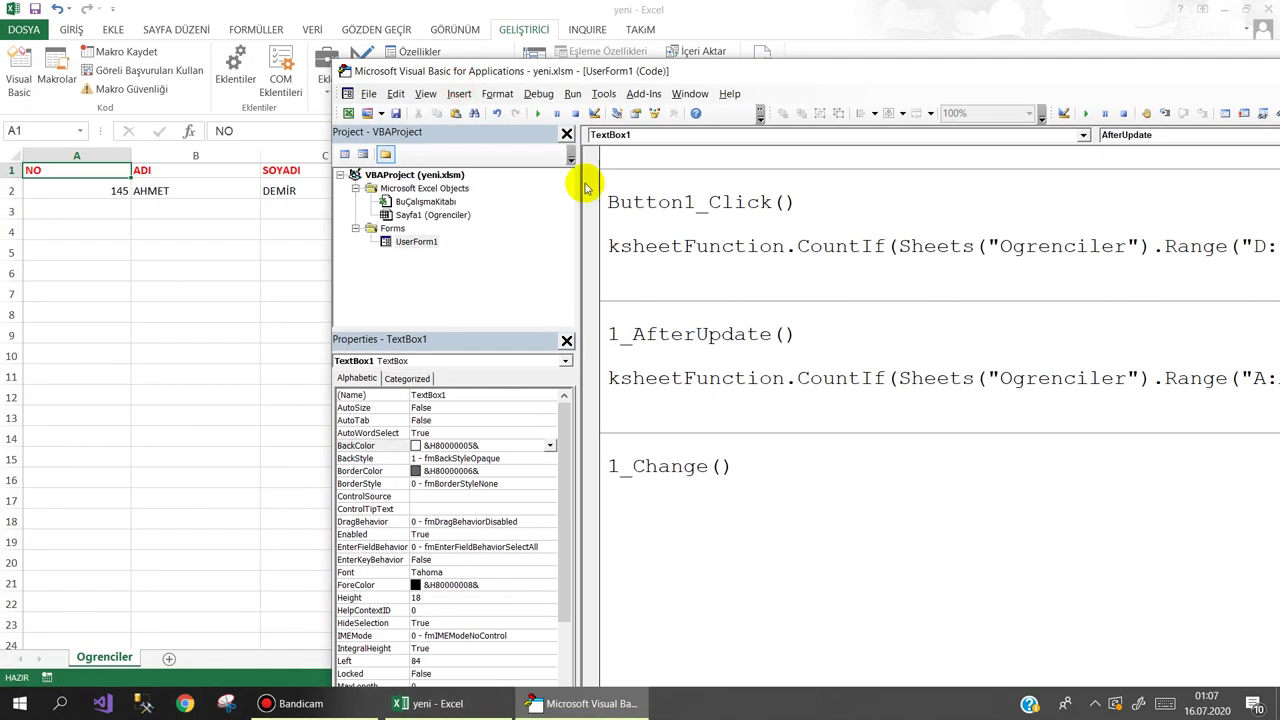
double_click(408, 243)
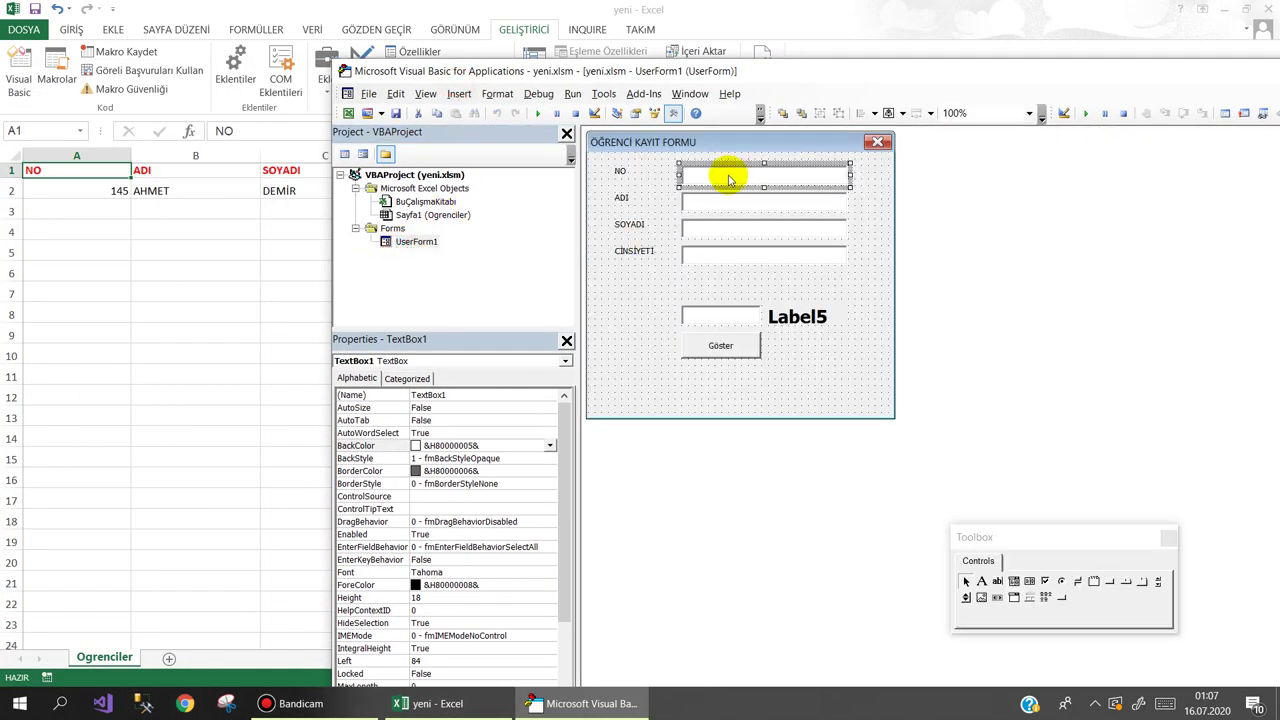
left_click(451, 396)
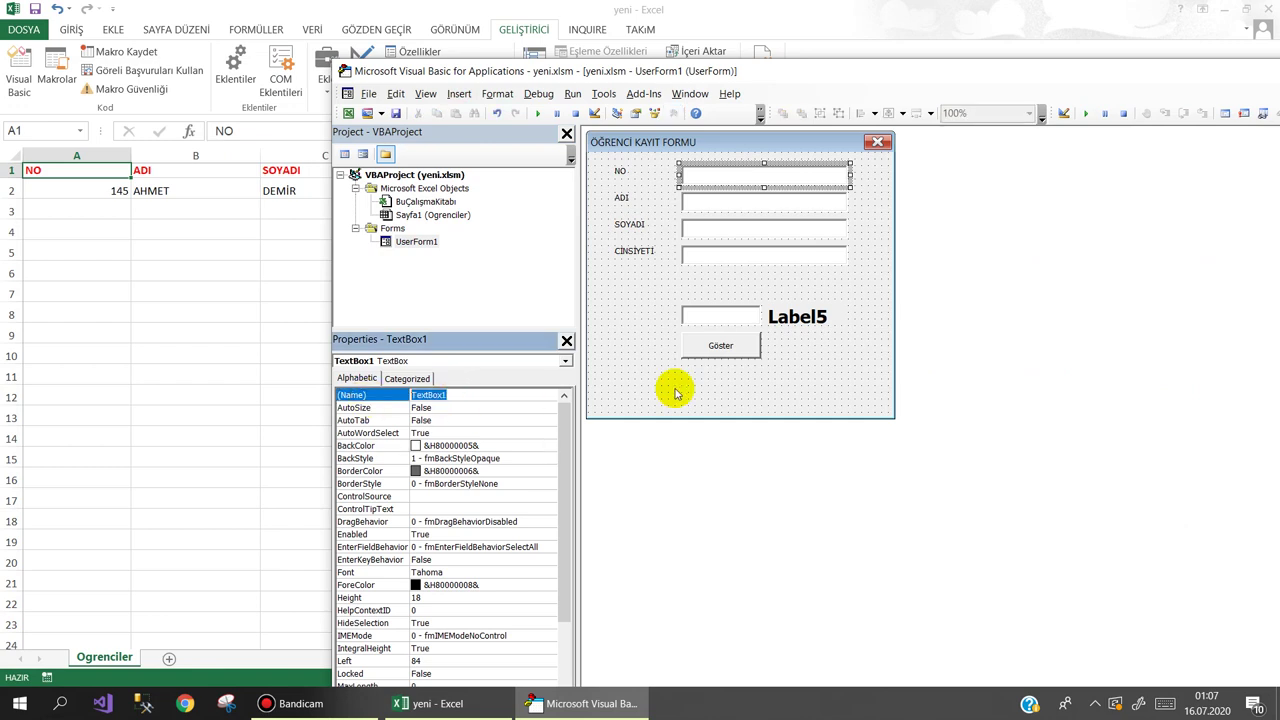
double_click(729, 178)
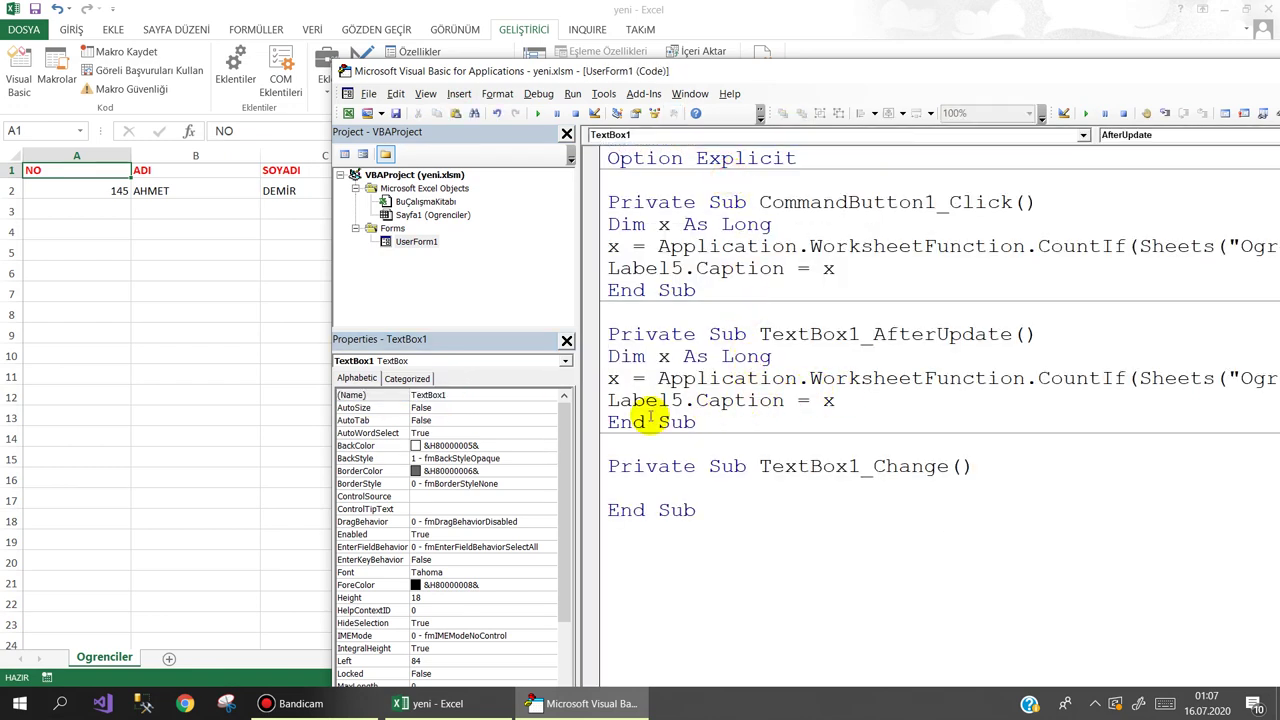
left_click_drag(609, 400, 838, 400)
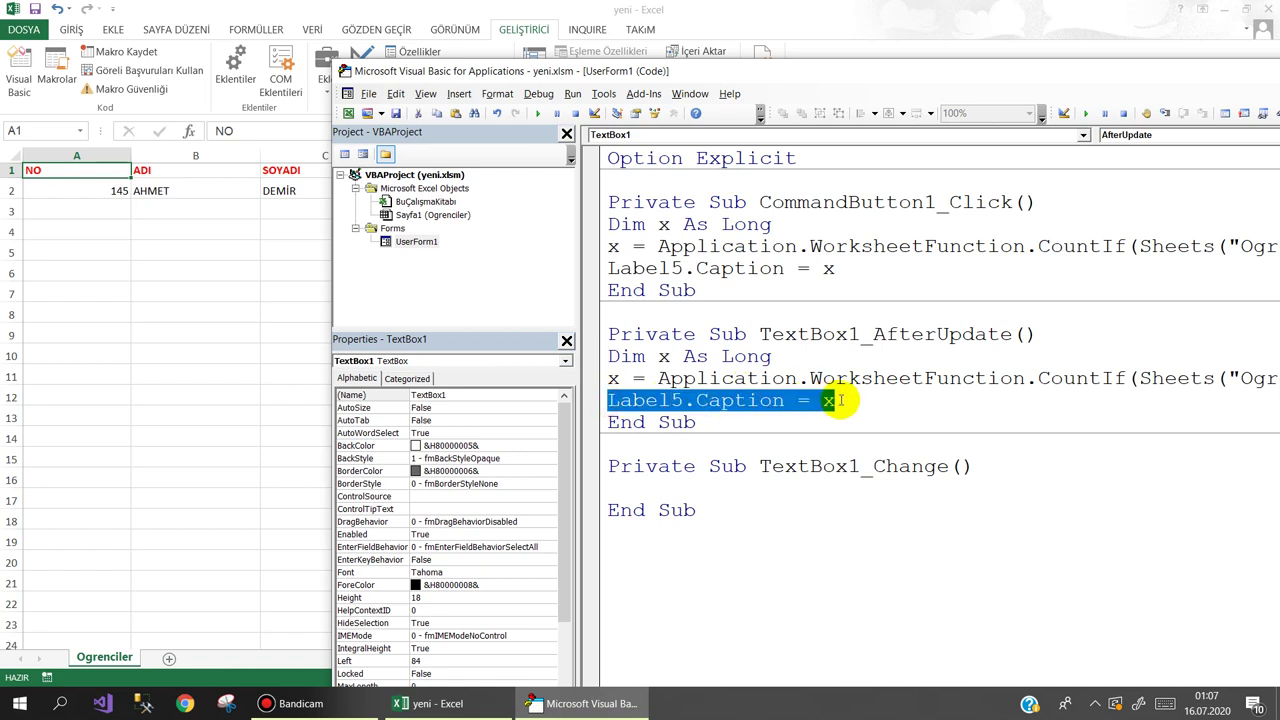
Replace the Label5.Caption line with an If x = 1 Then block showing MsgBox "Bu Kayıt Zaten Var".
key("ctrl+x")
type("if x=1")
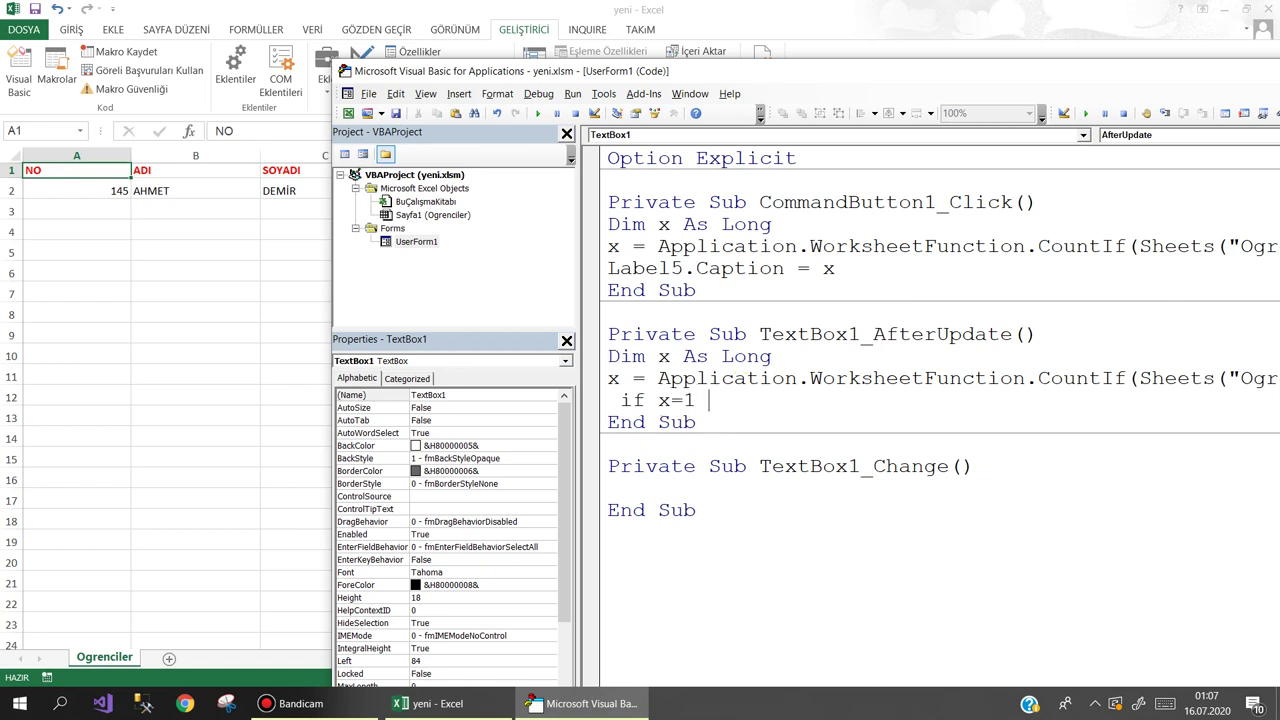
type("en")
key("Return")
key("Return")
type("end i")
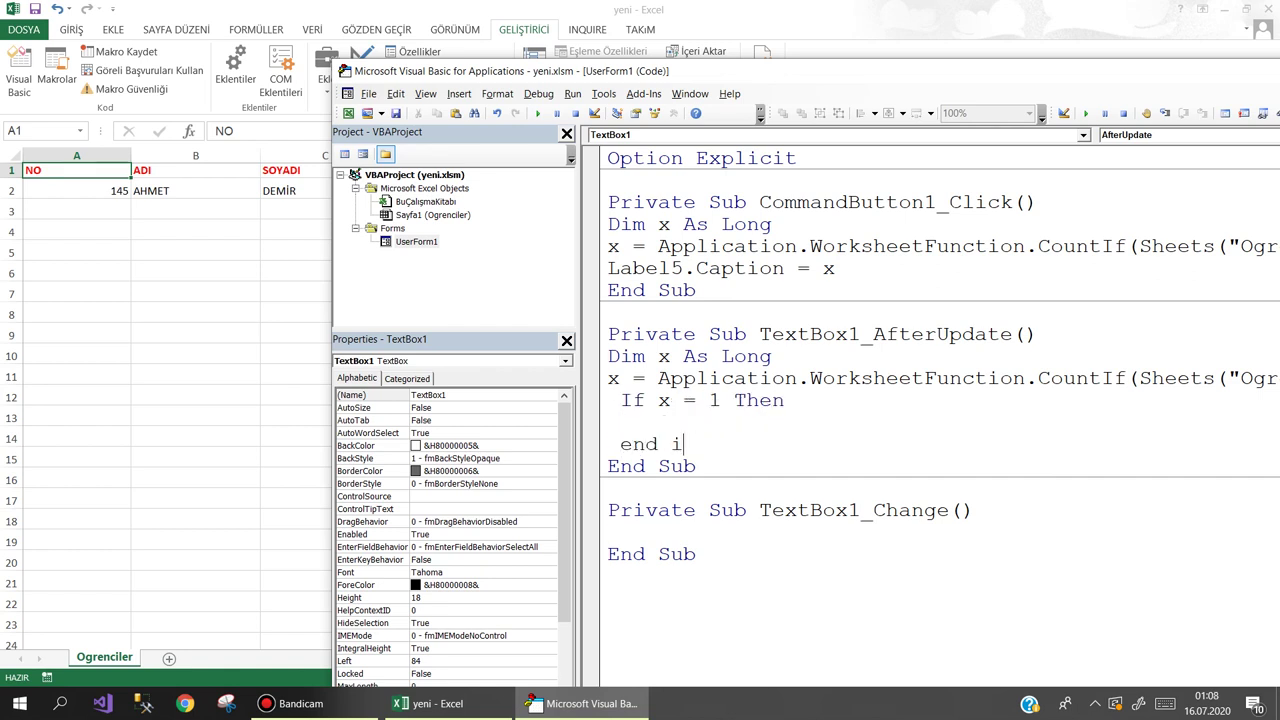
type("f")
key("Up")
type("box \"")
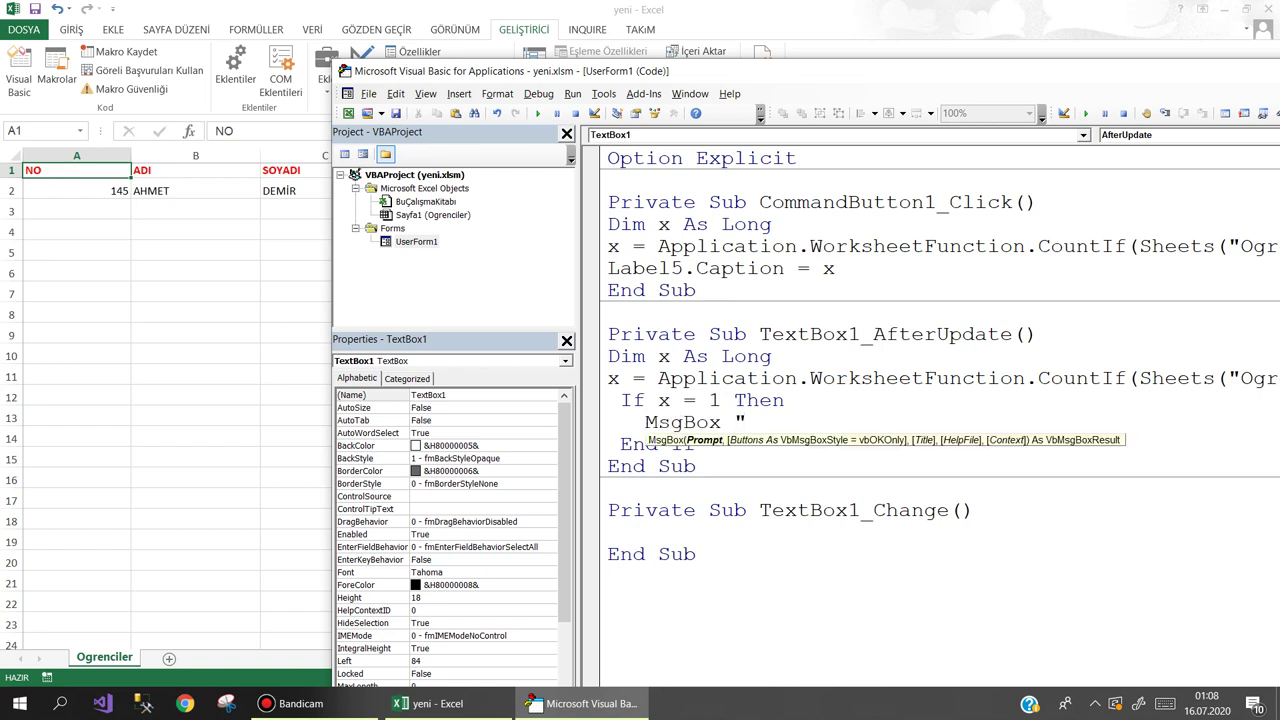
type("Bu kayıt ")
type("Zaten ")
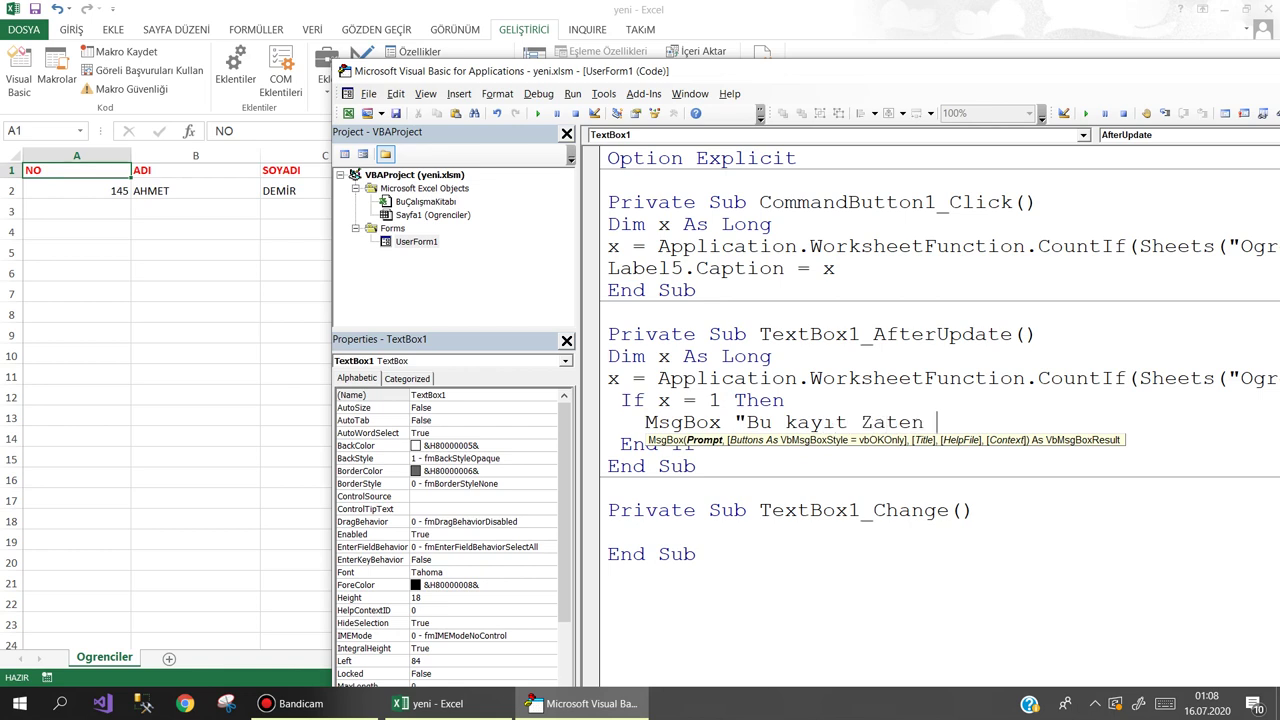
type("Var")
left_click_drag(785, 422, 797, 422)
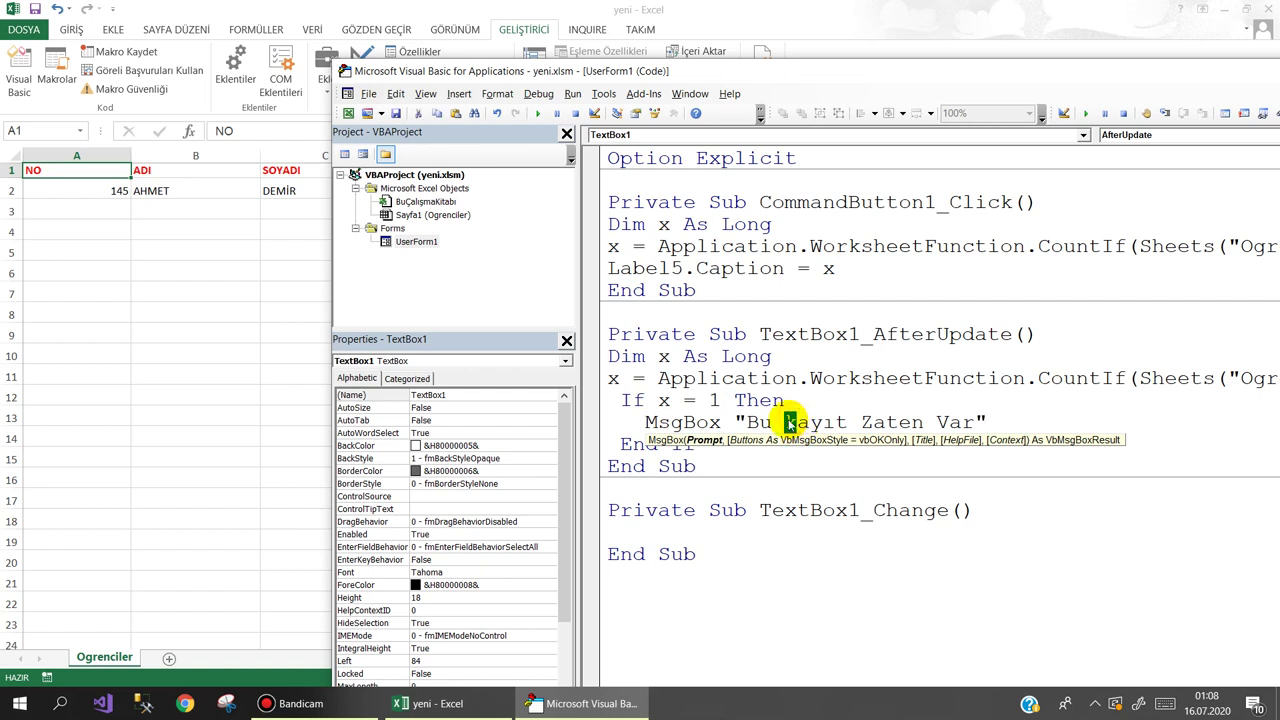
type("K")
left_click(988, 422)
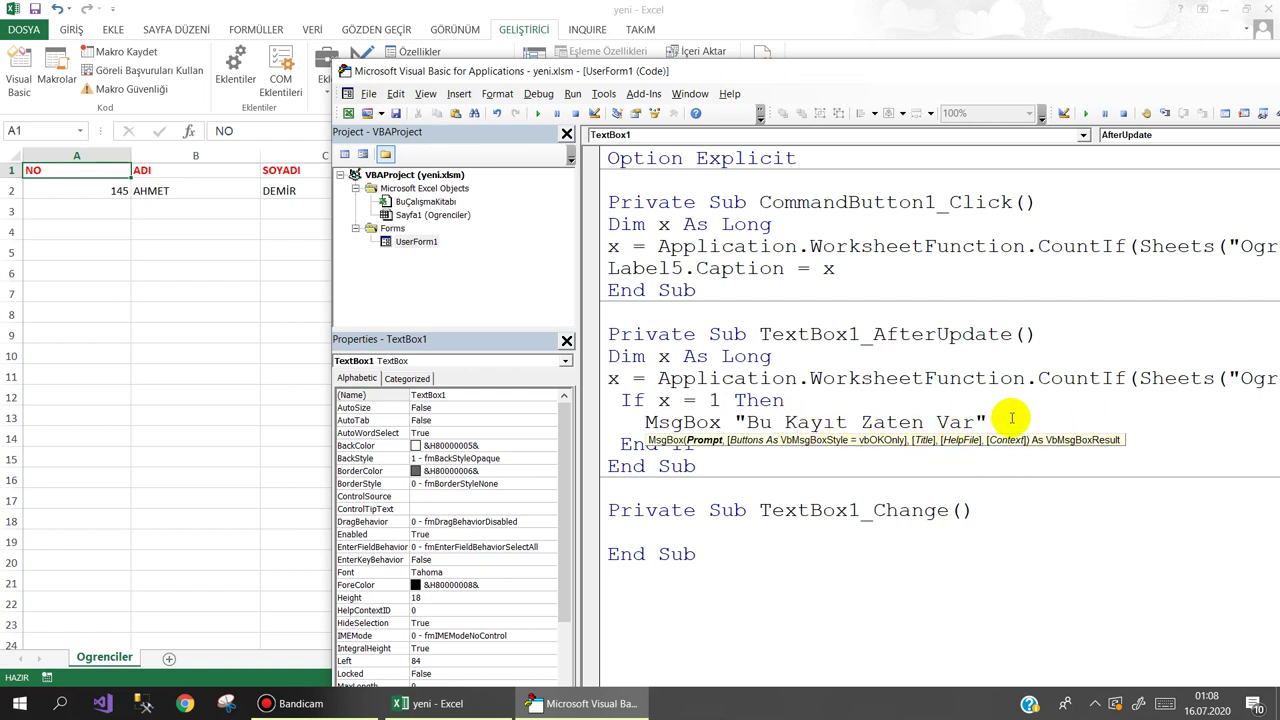
key("Return")
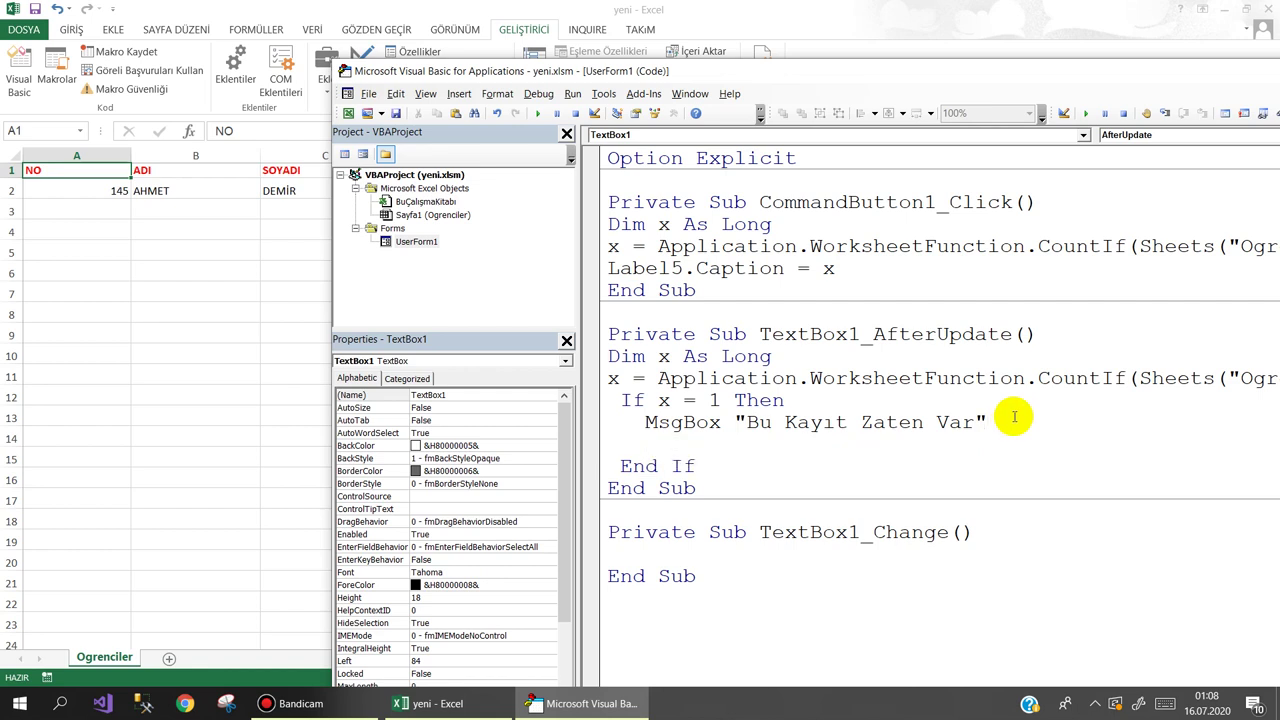
Inside the block, add TextBox1.Value = "" and TextBox1.SetFocus.
type("text")
key("ctrl+space")
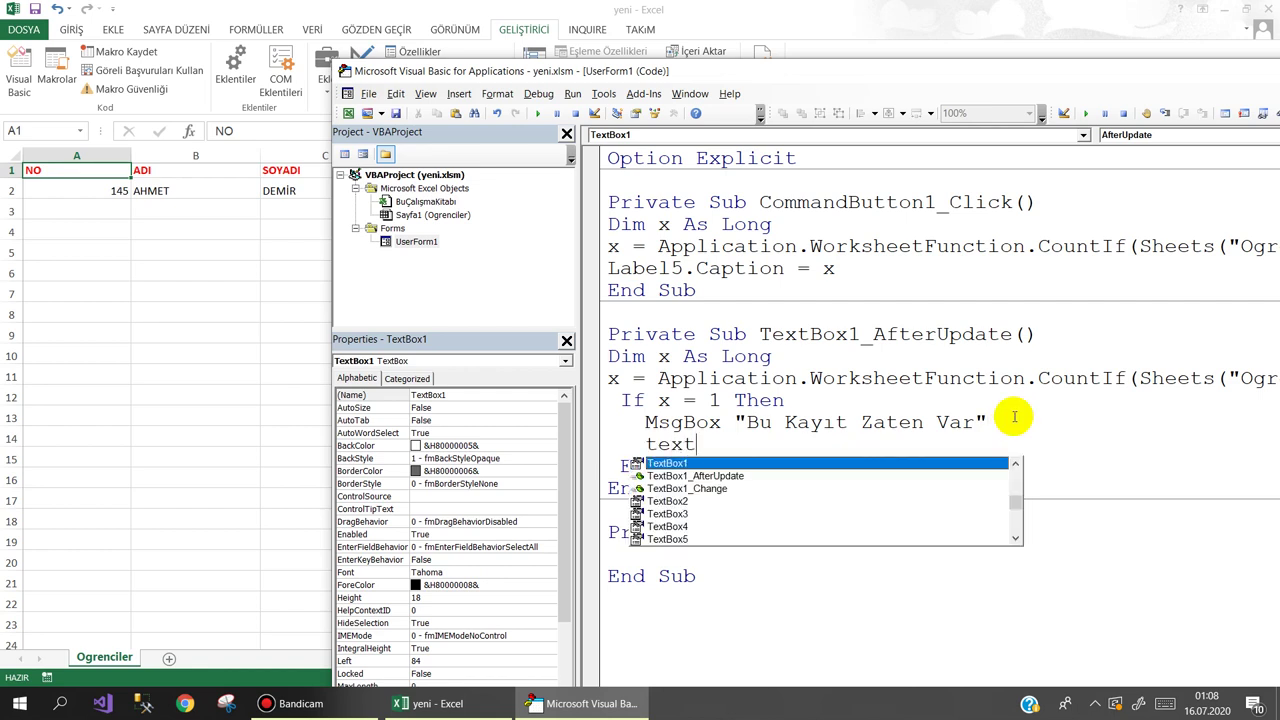
type(".v")
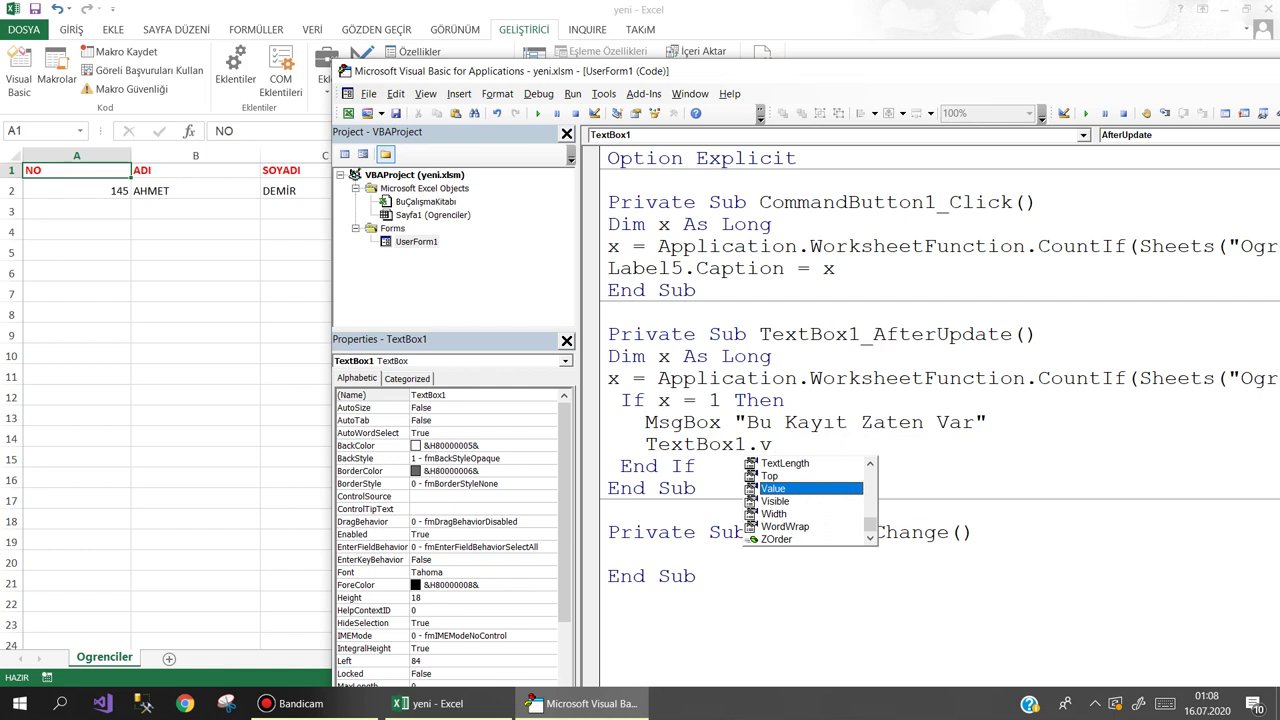
type("=\"\"")
key("Return")
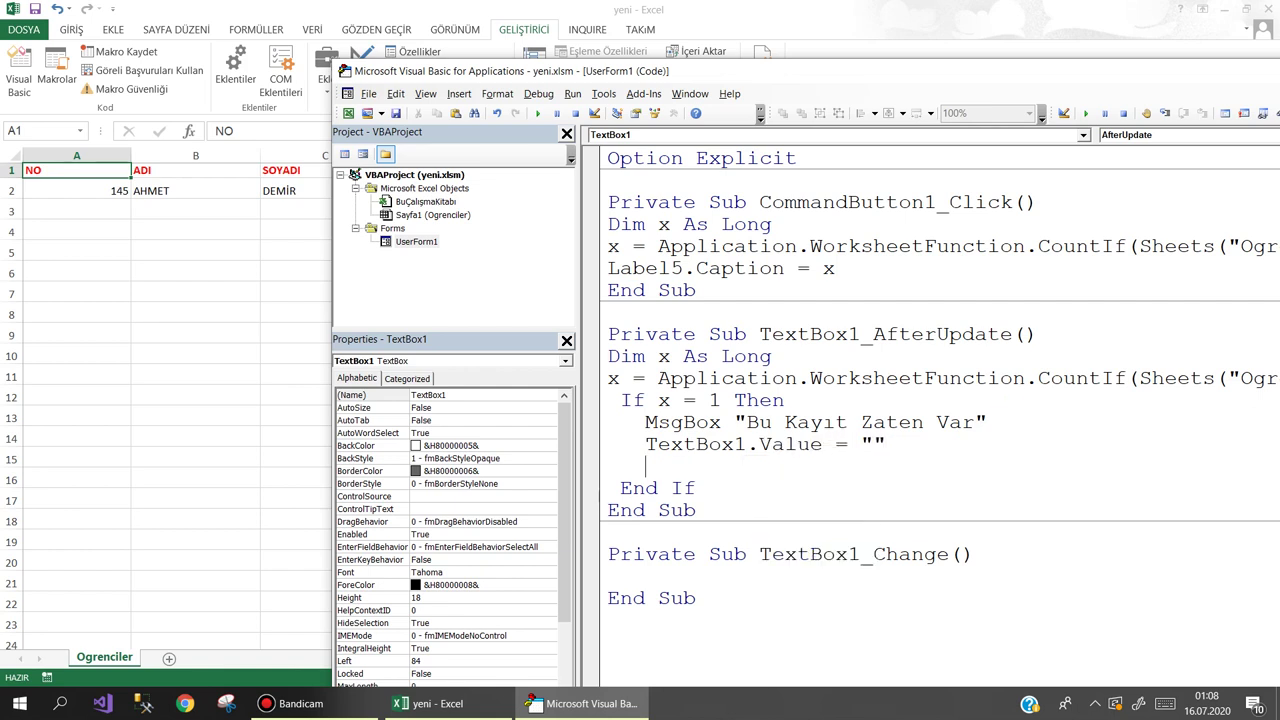
type("text")
key("ctrl+space")
type(".se")
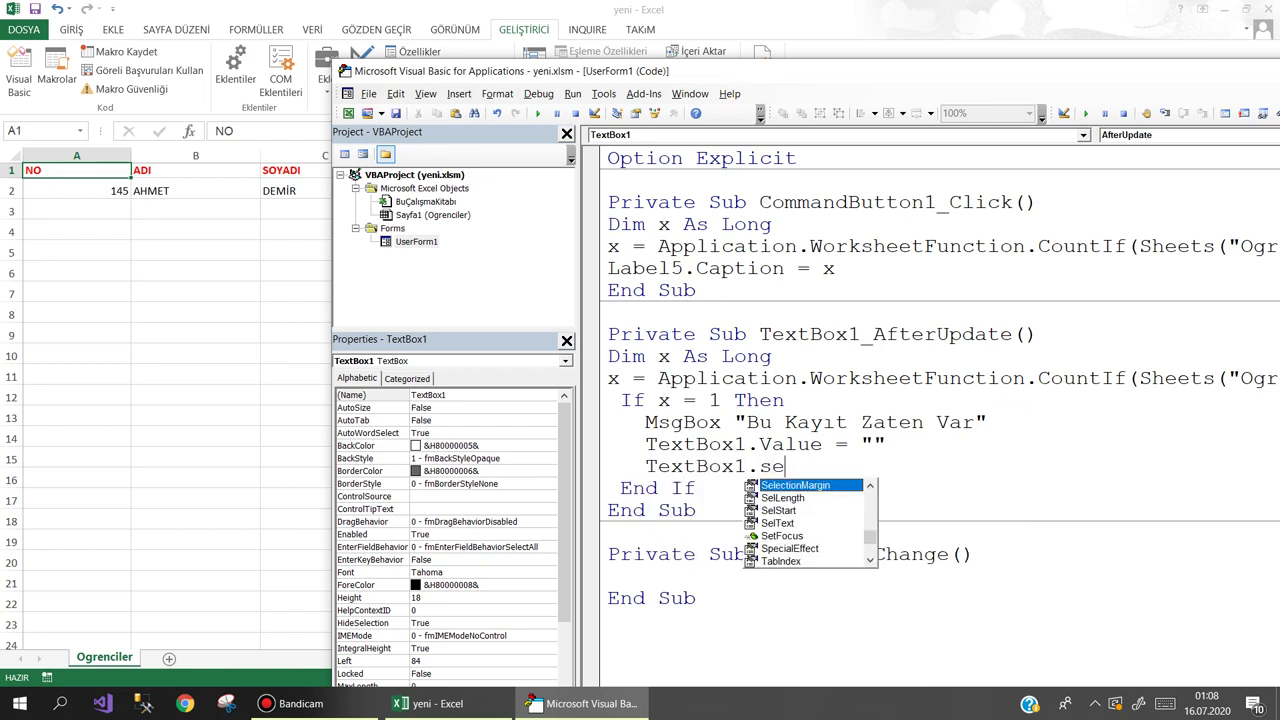
type("t")
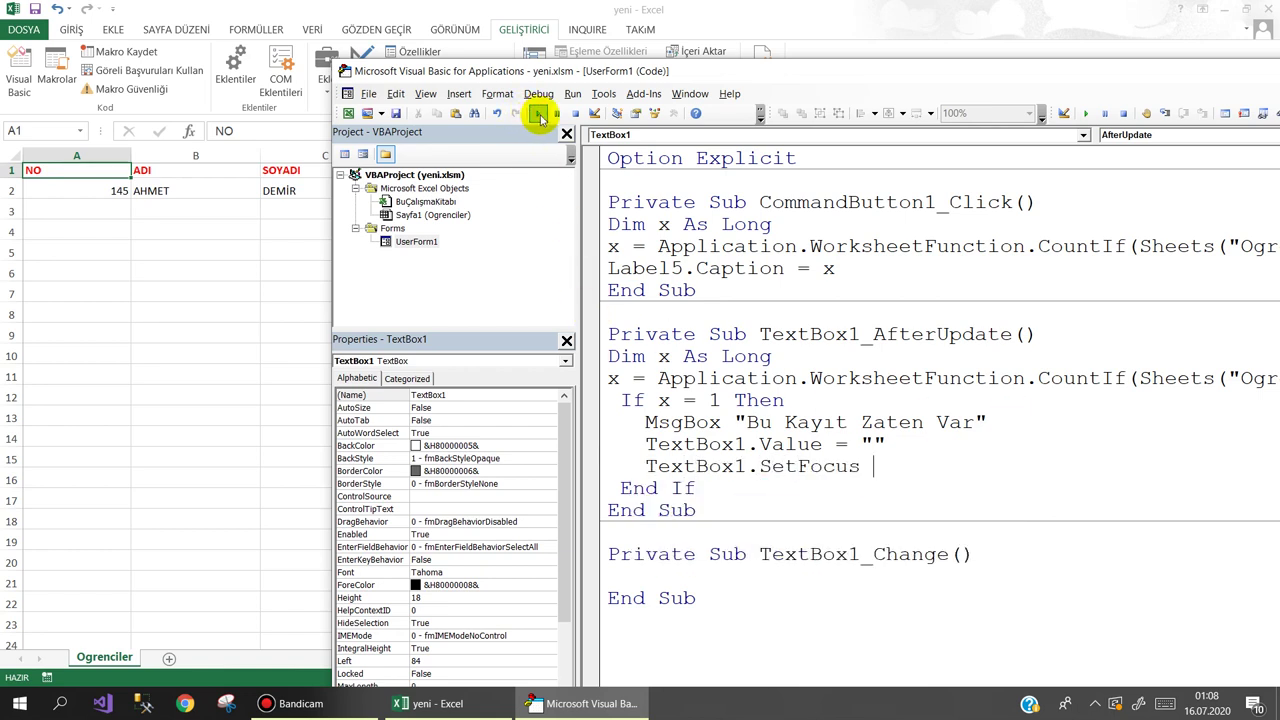
Run the form, enter duplicate NO 145, dismiss the 'Bu Kayıt Zaten Var' warning, then enter 146.
left_click(537, 113)
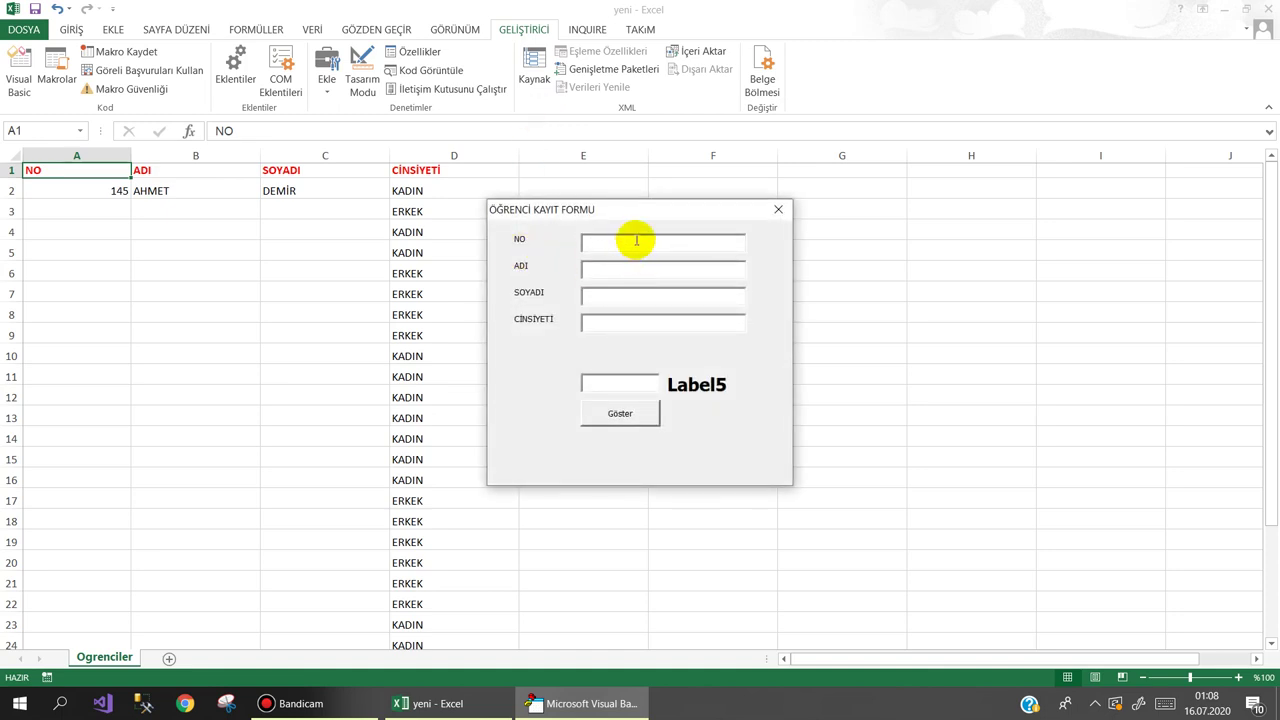
type("14")
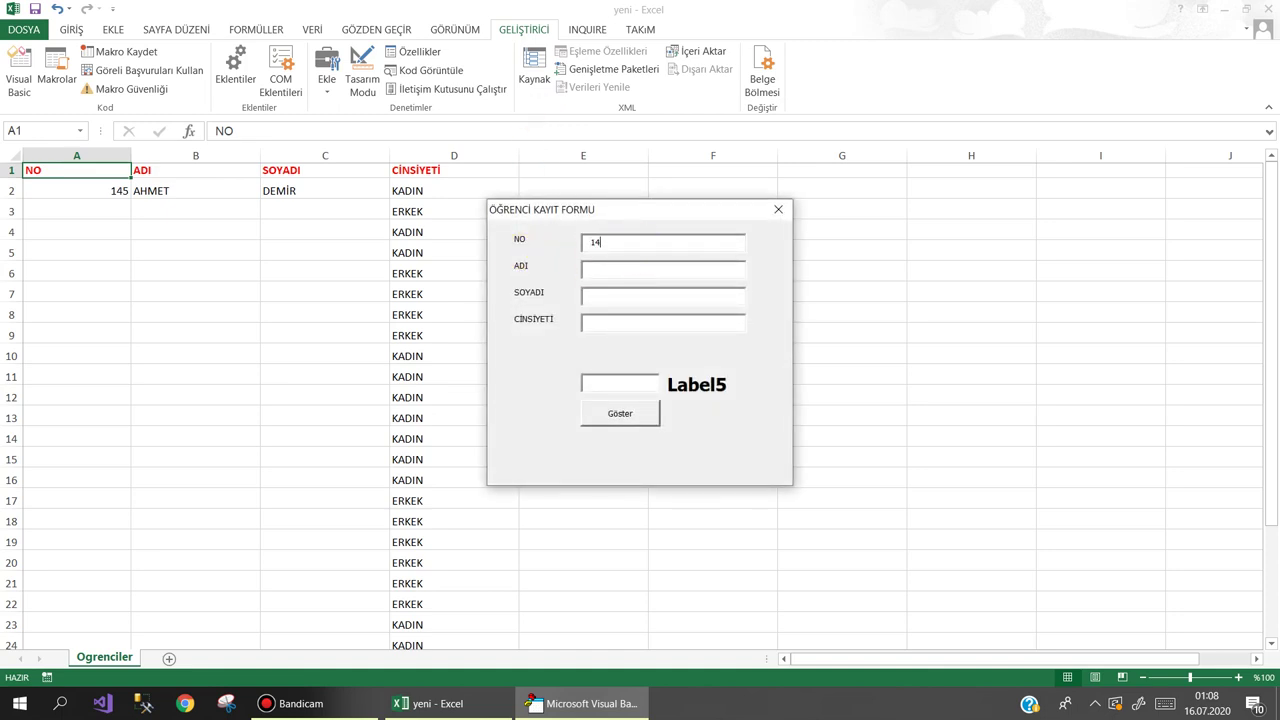
type("5")
left_click(626, 268)
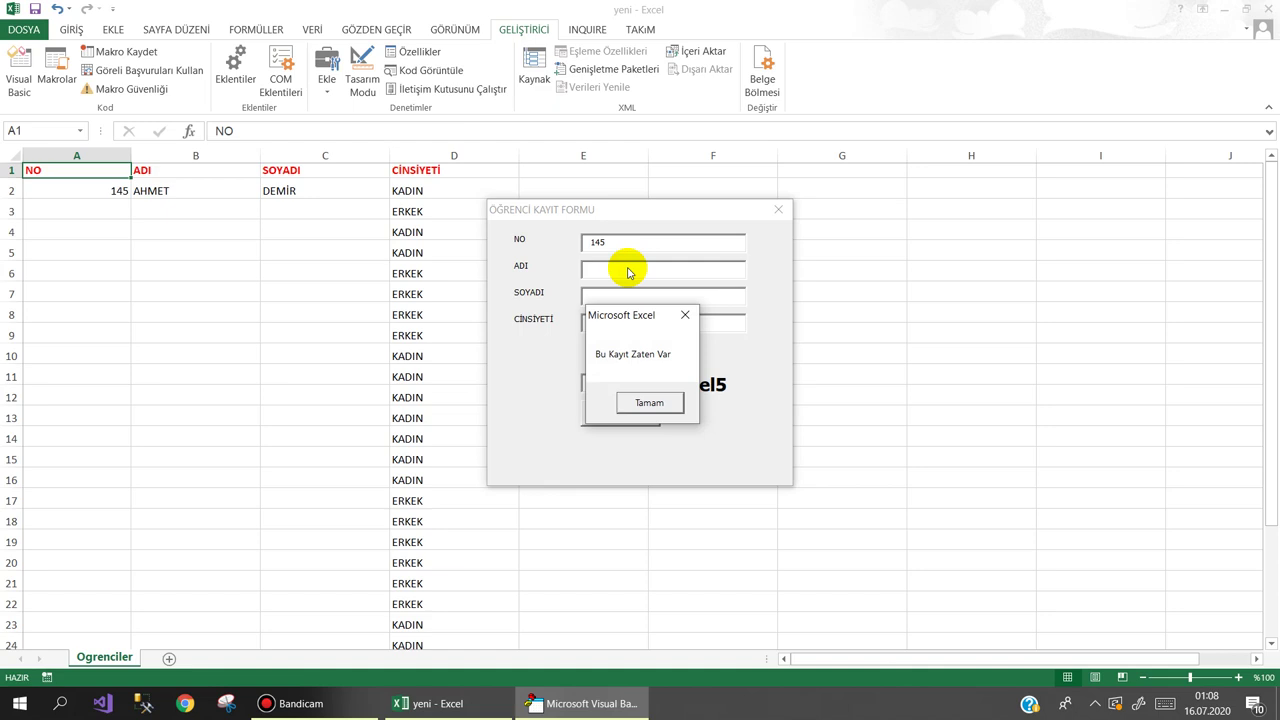
left_click(649, 404)
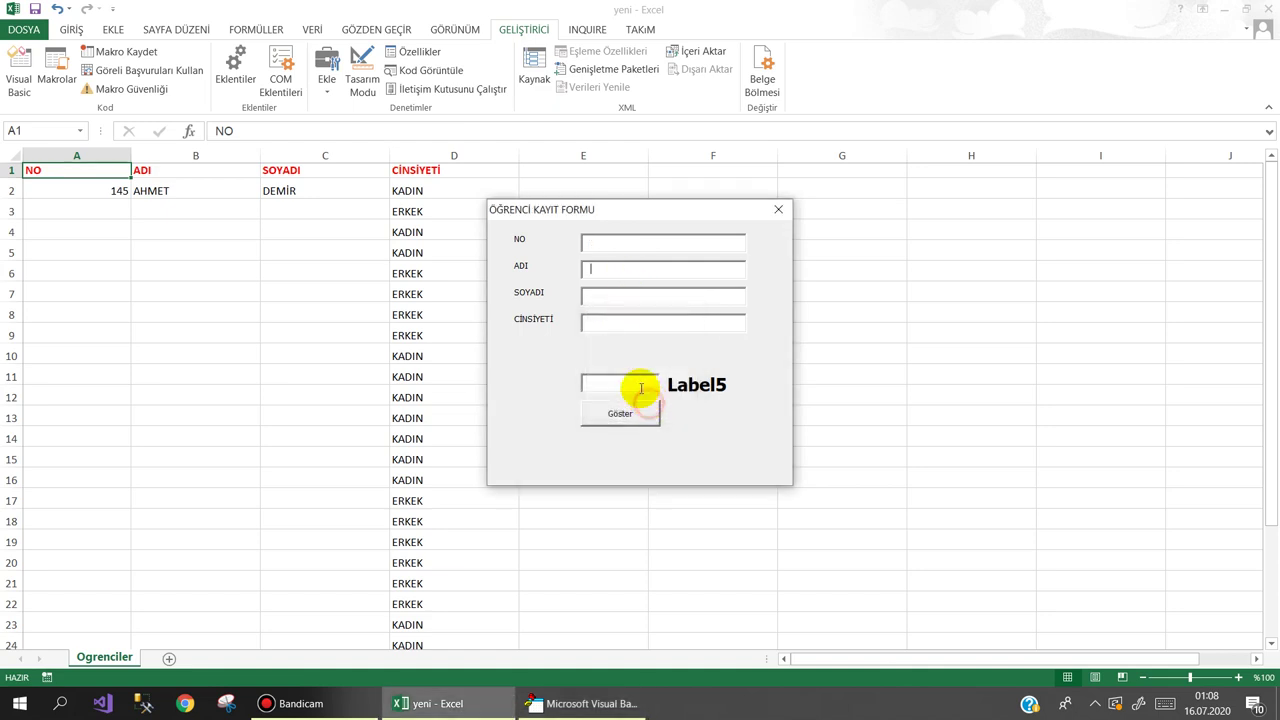
left_click(610, 240)
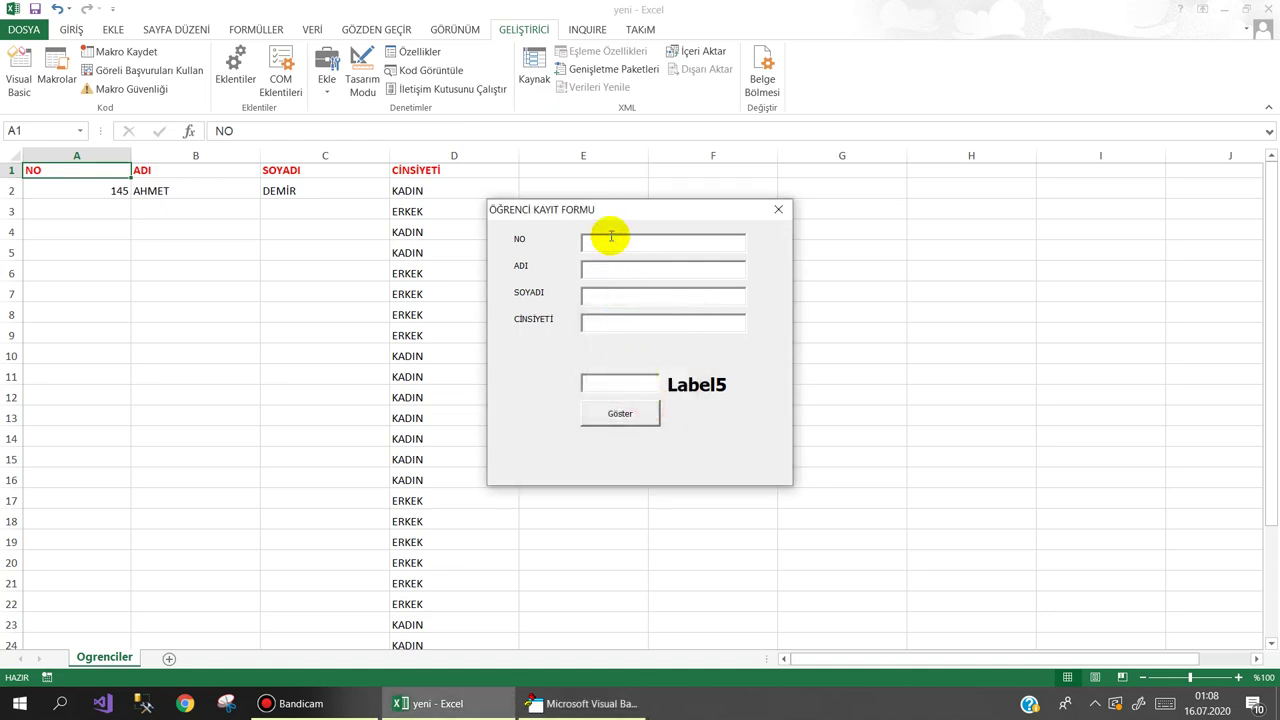
type("1")
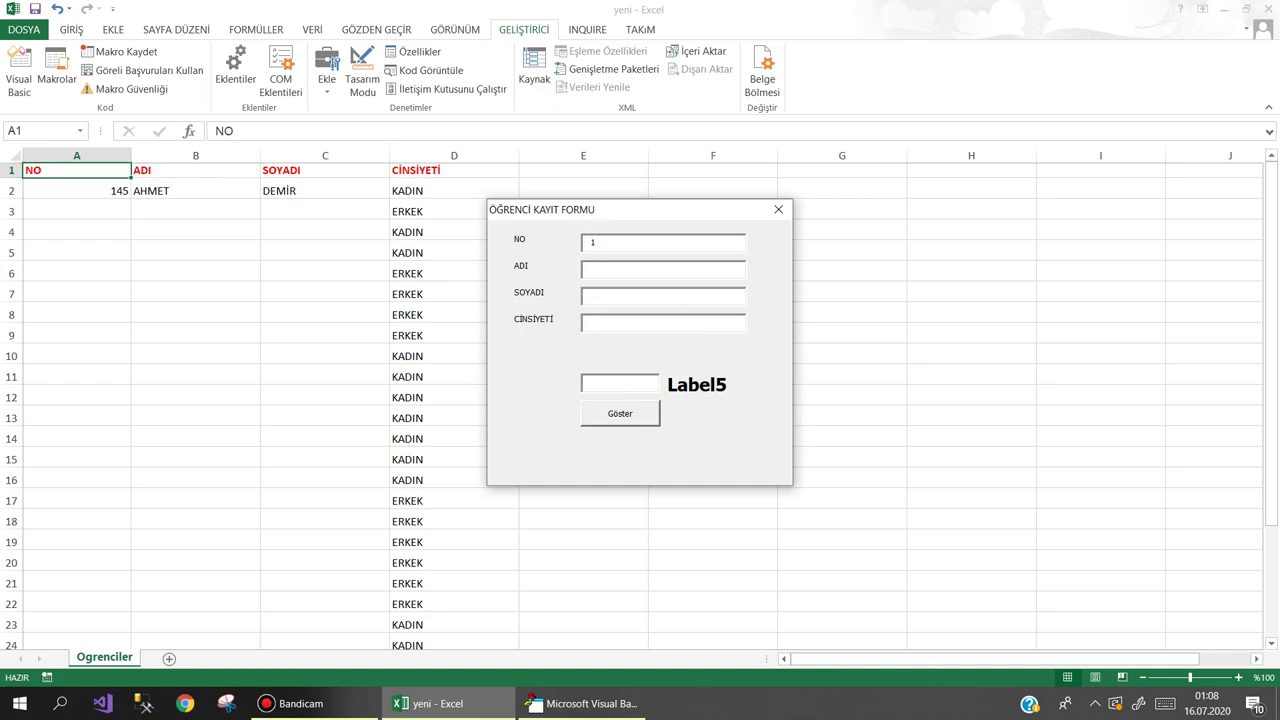
type("46")
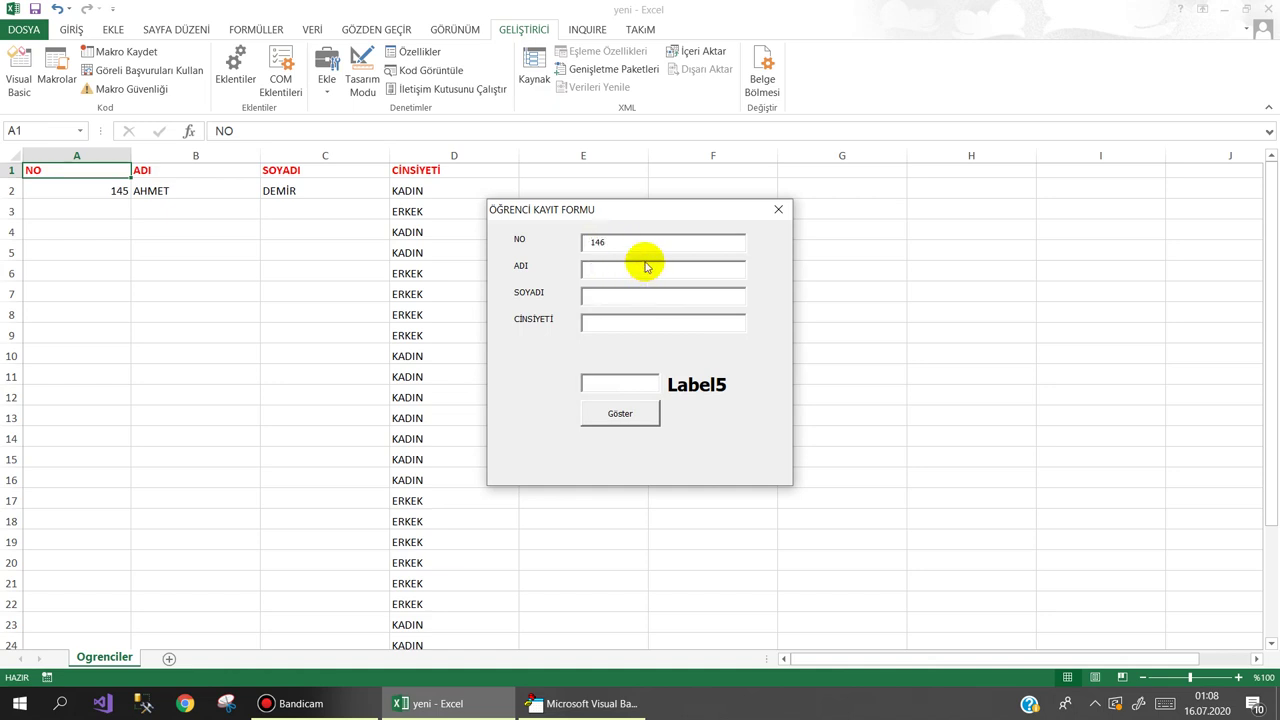
Stop the form and move the lower textbox, Label5 and Göster button lower on the form.
left_click(776, 210)
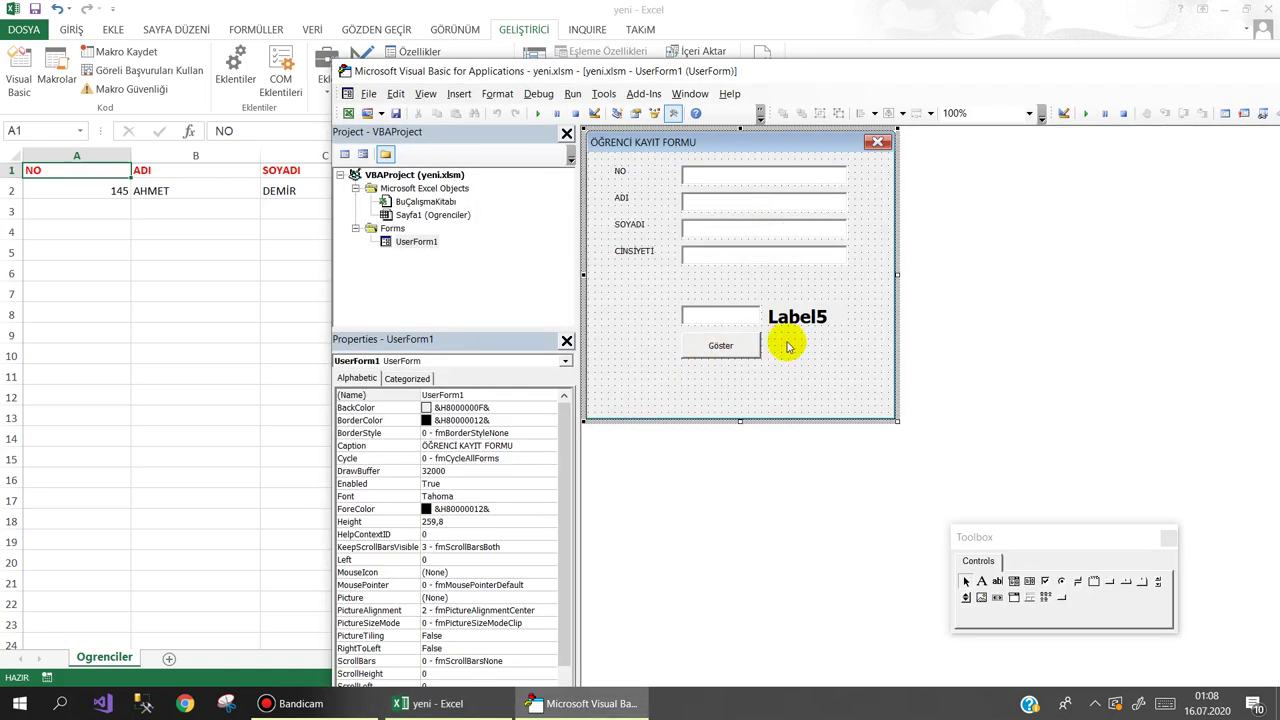
left_click(679, 287)
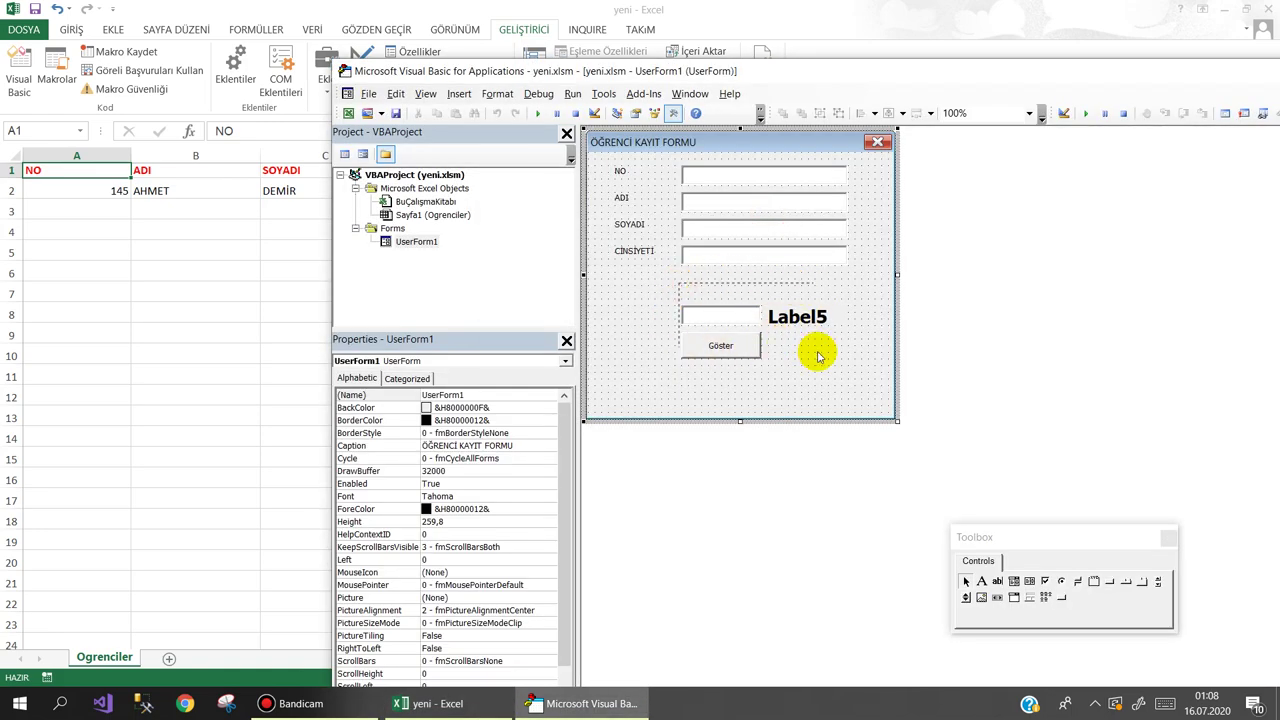
mouse_move(817, 351)
left_mouse_down()
mouse_move(740, 300)
mouse_move(742, 395)
left_mouse_up()
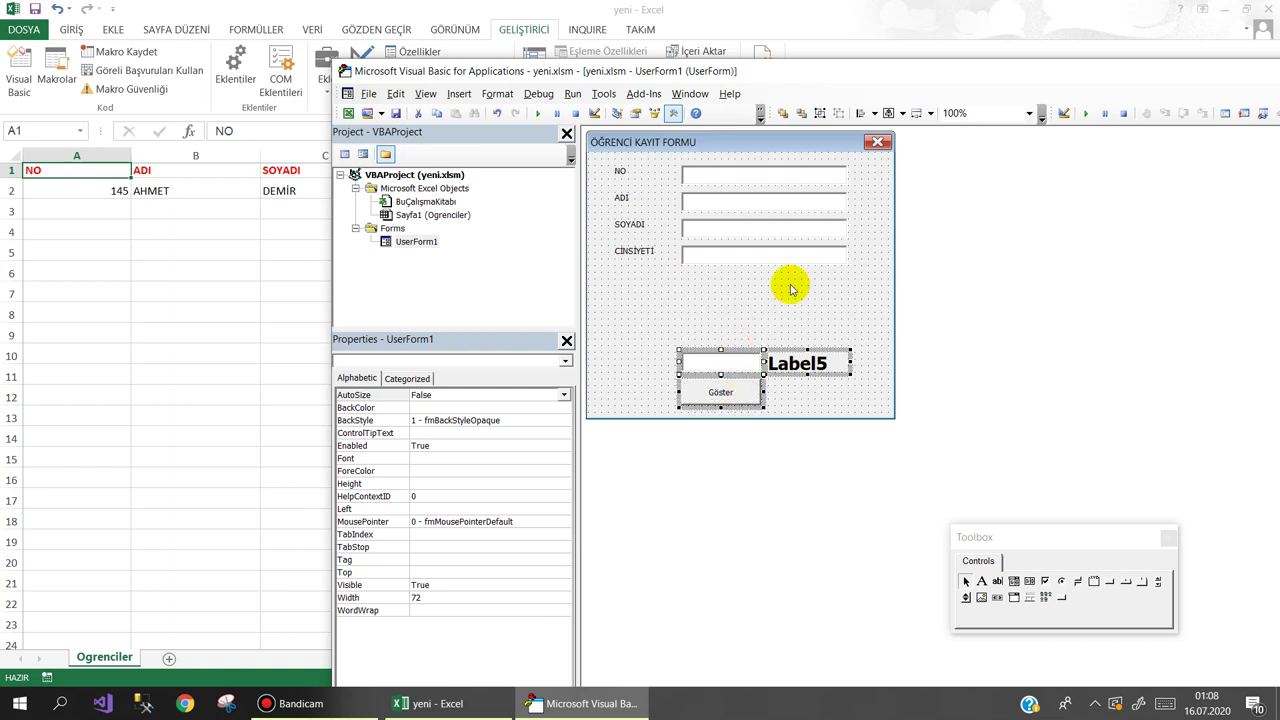
left_click(790, 286)
Draw a new CommandButton captioned Kaydet and open its click procedure.
left_click(1110, 585)
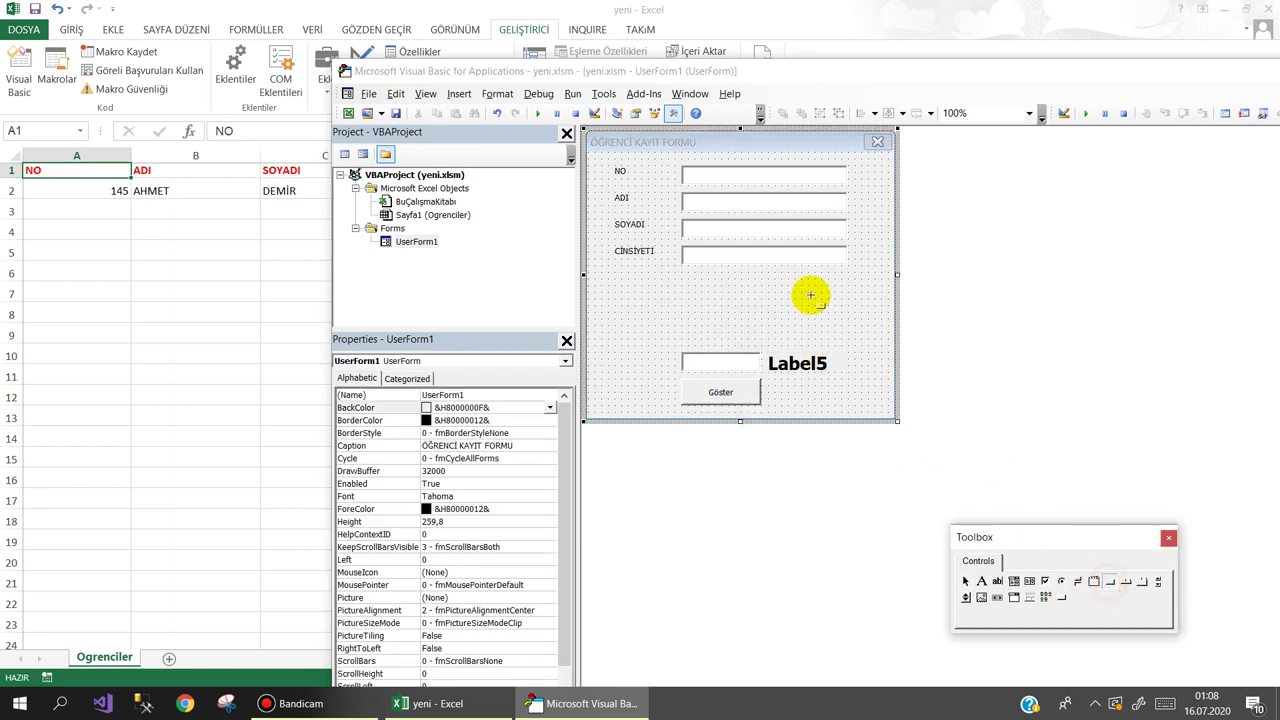
left_click_drag(793, 273, 857, 302)
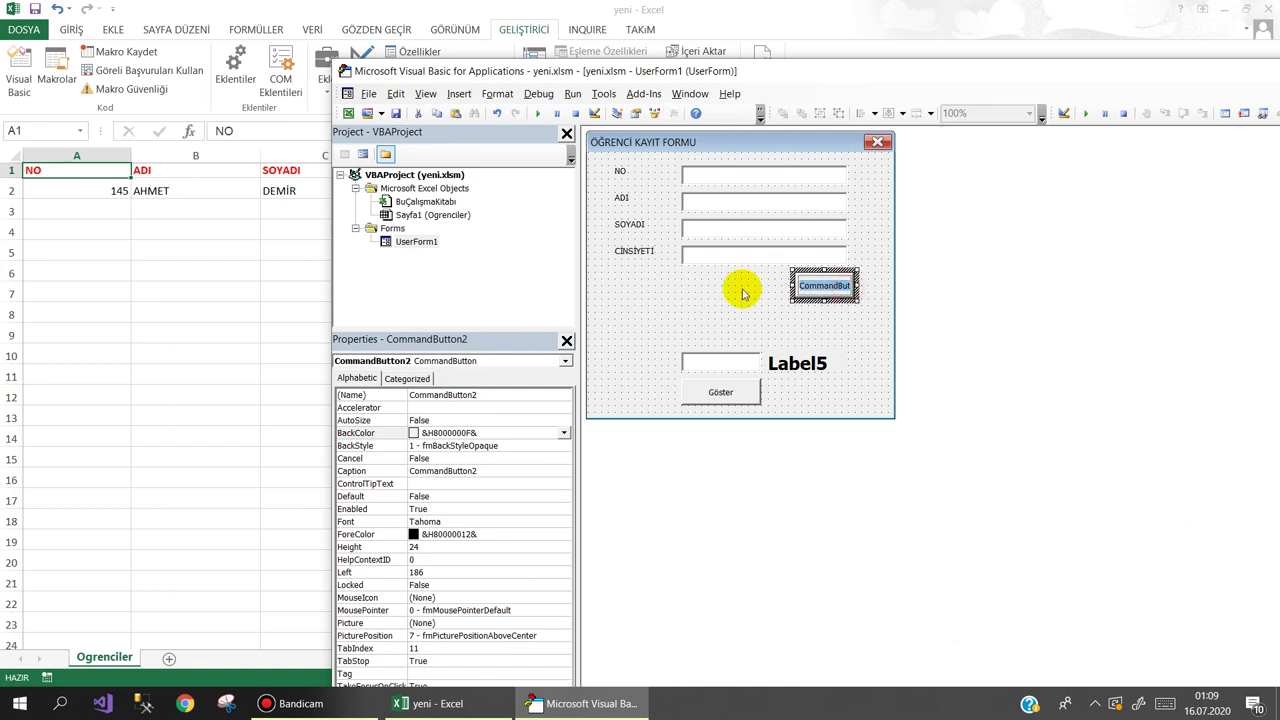
type("2")
type("K")
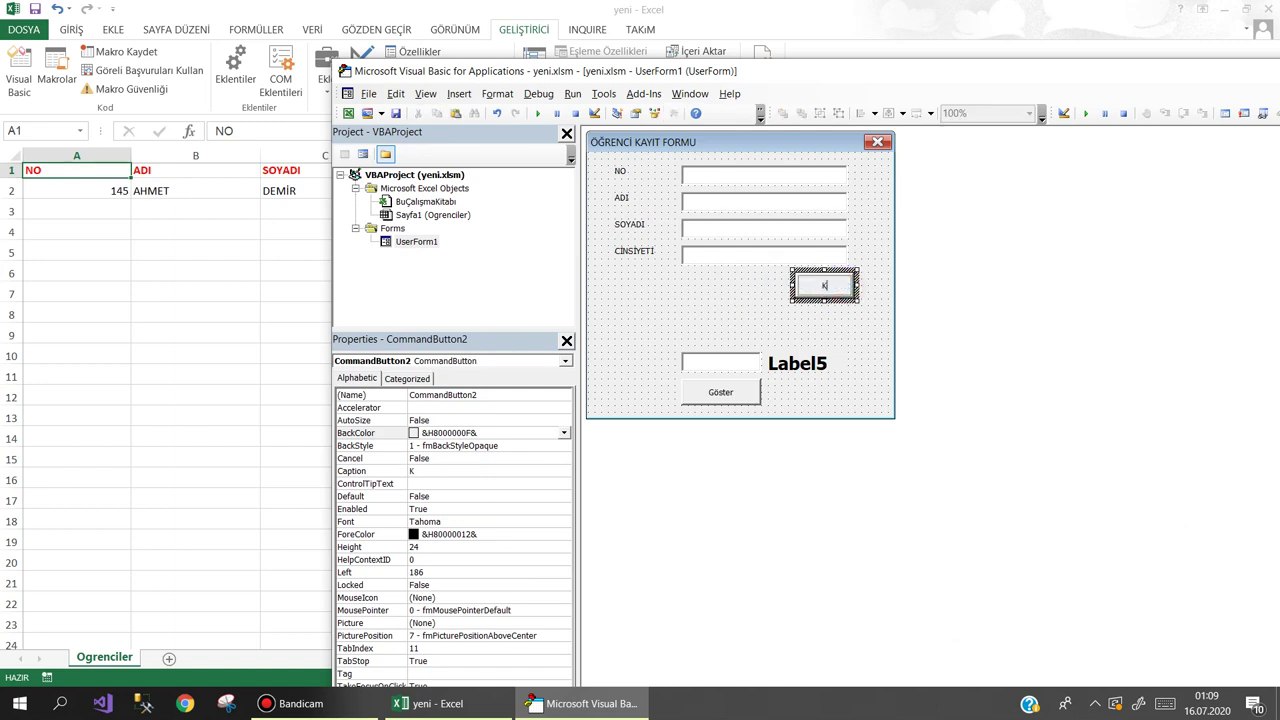
type("det")
left_click(757, 297)
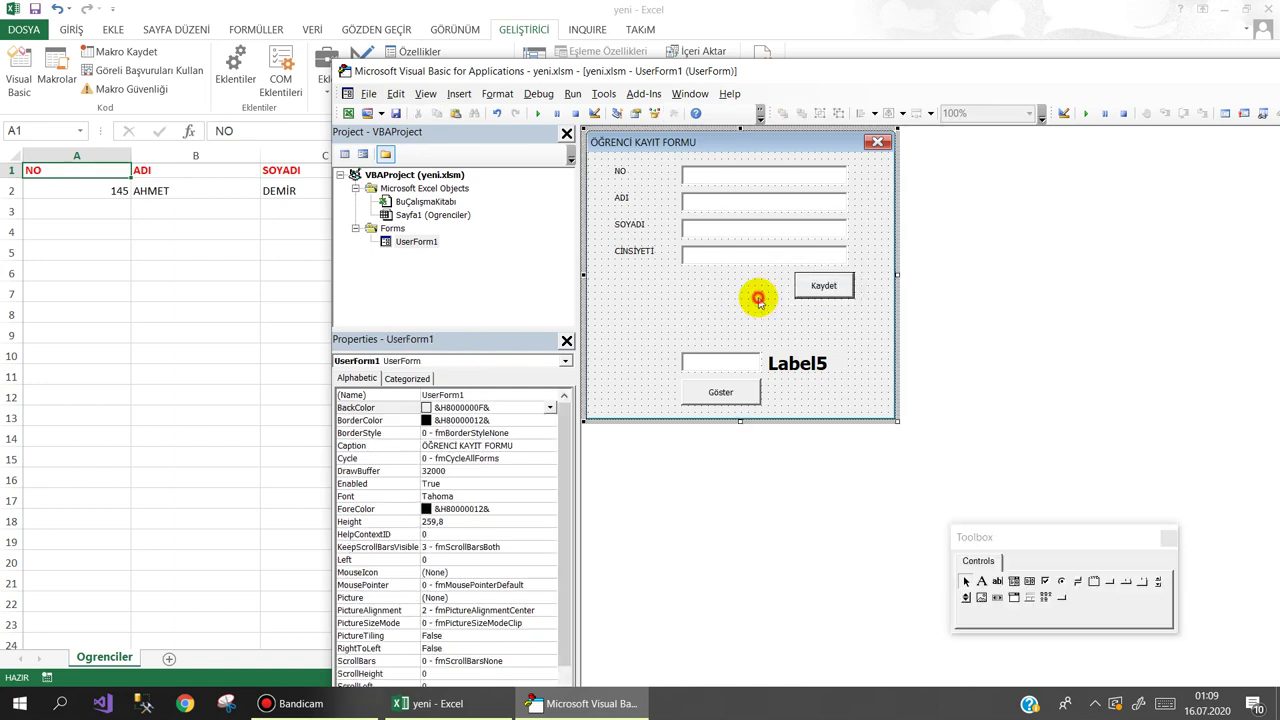
double_click(820, 287)
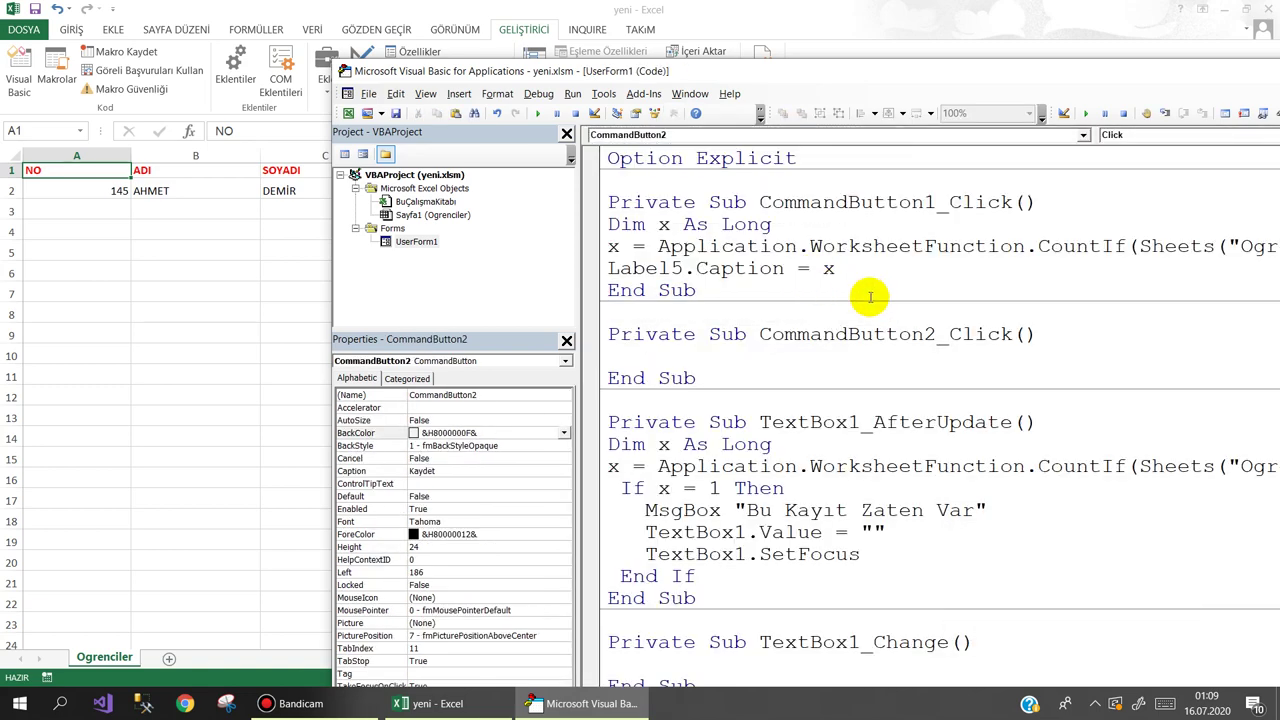
Start CommandButton2_Click with If TextBox1.Value="" Or TextBox2.Value="" Or TextBox3.Value="".
type("if")
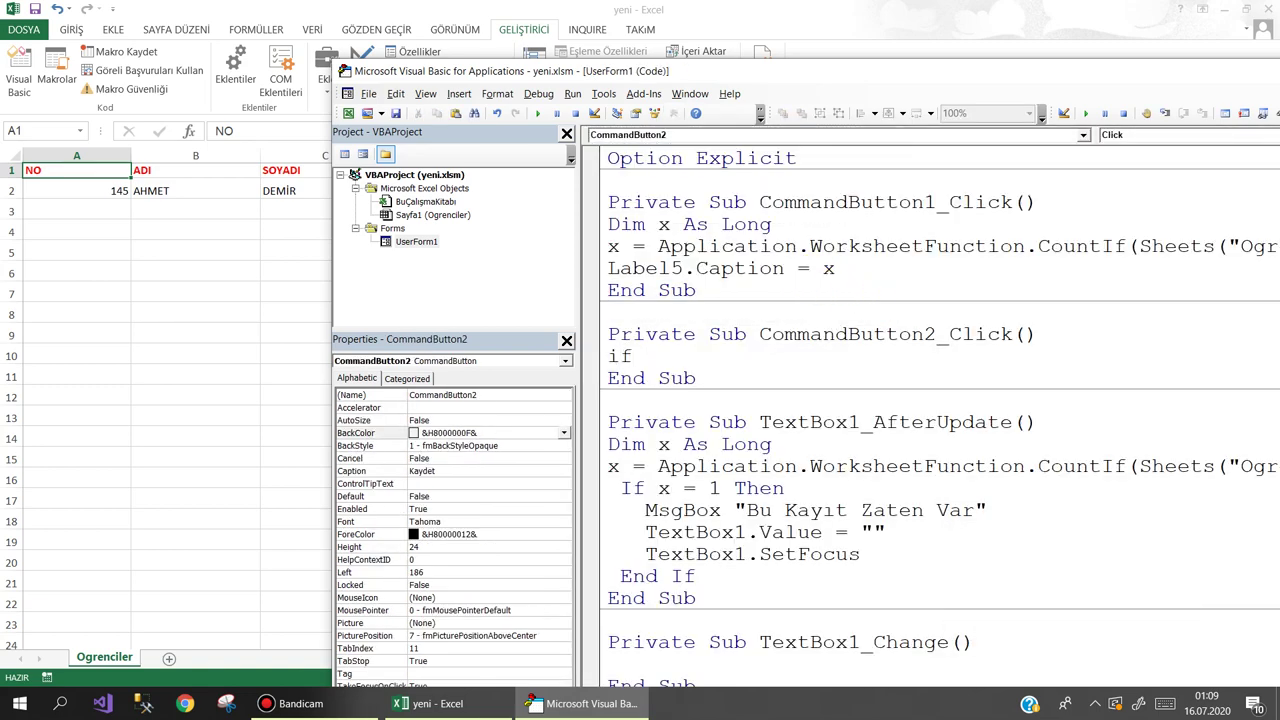
type(" text")
key("ctrl+space")
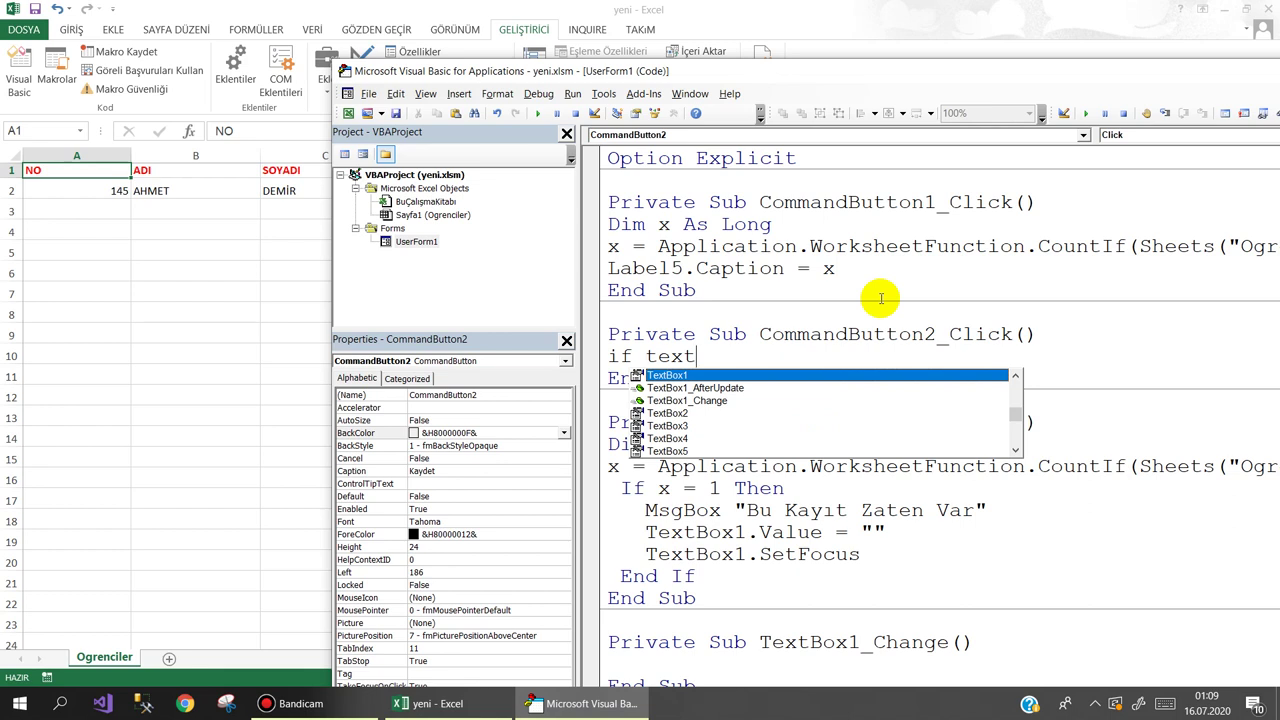
type(".V=\"")
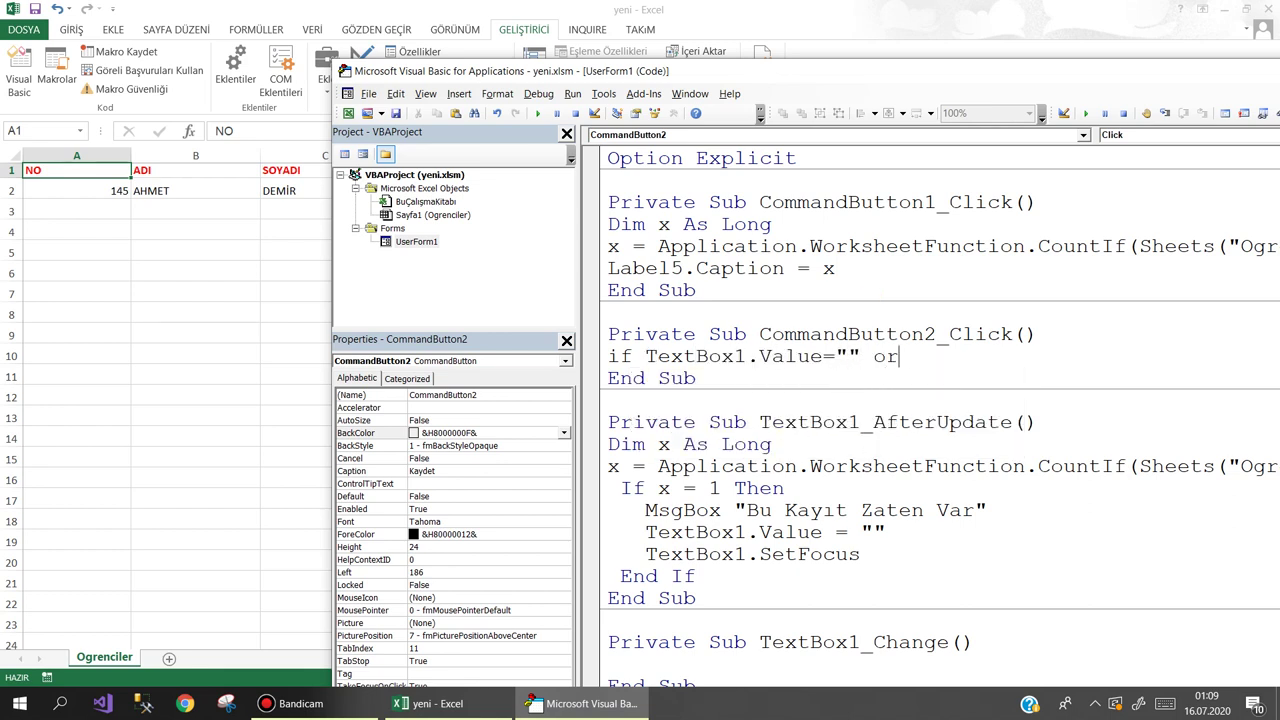
type("xt")
key("ctrl+space")
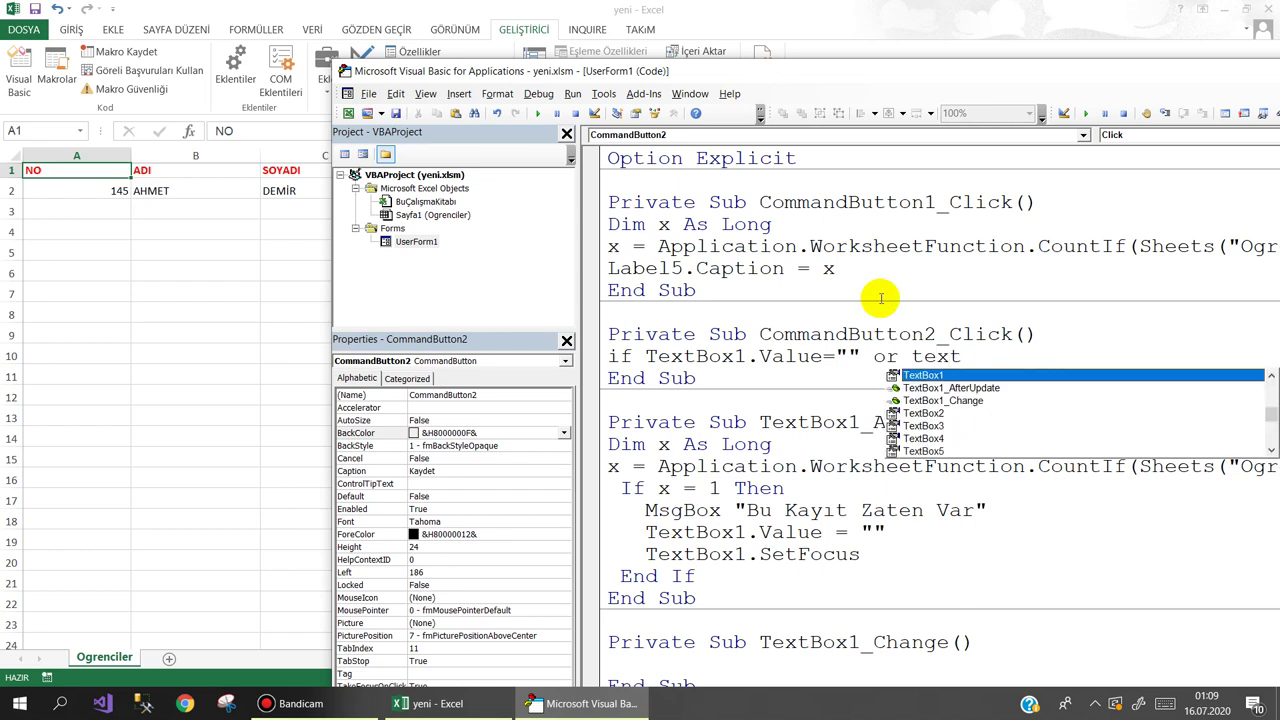
type("2")
key("BackSpace")
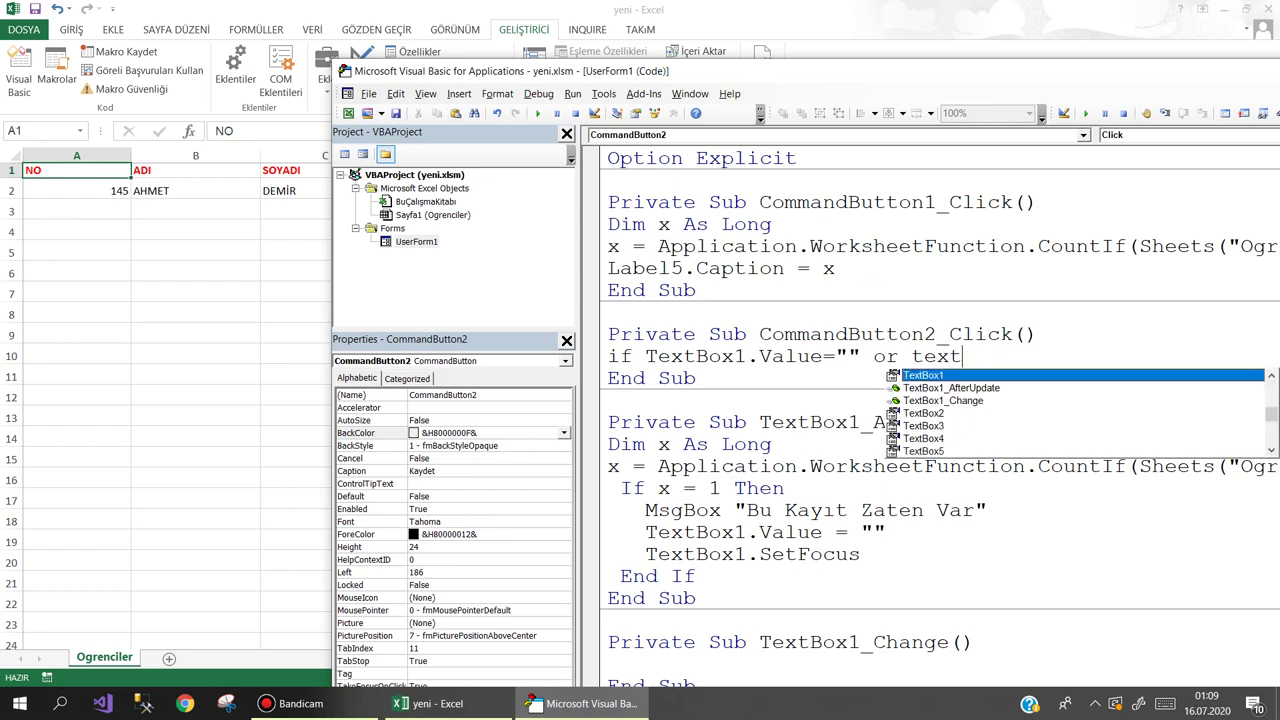
key("Down")
key("Down")
key("Down")
type(".v")
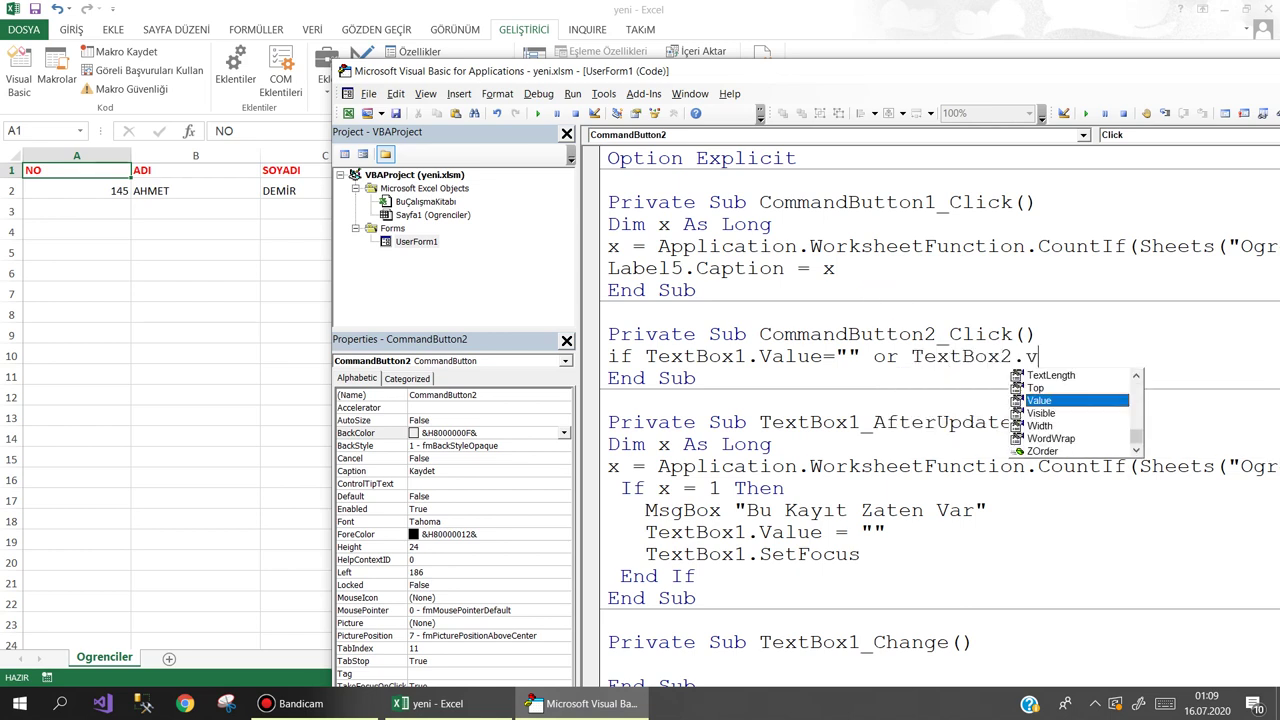
type("=\"")
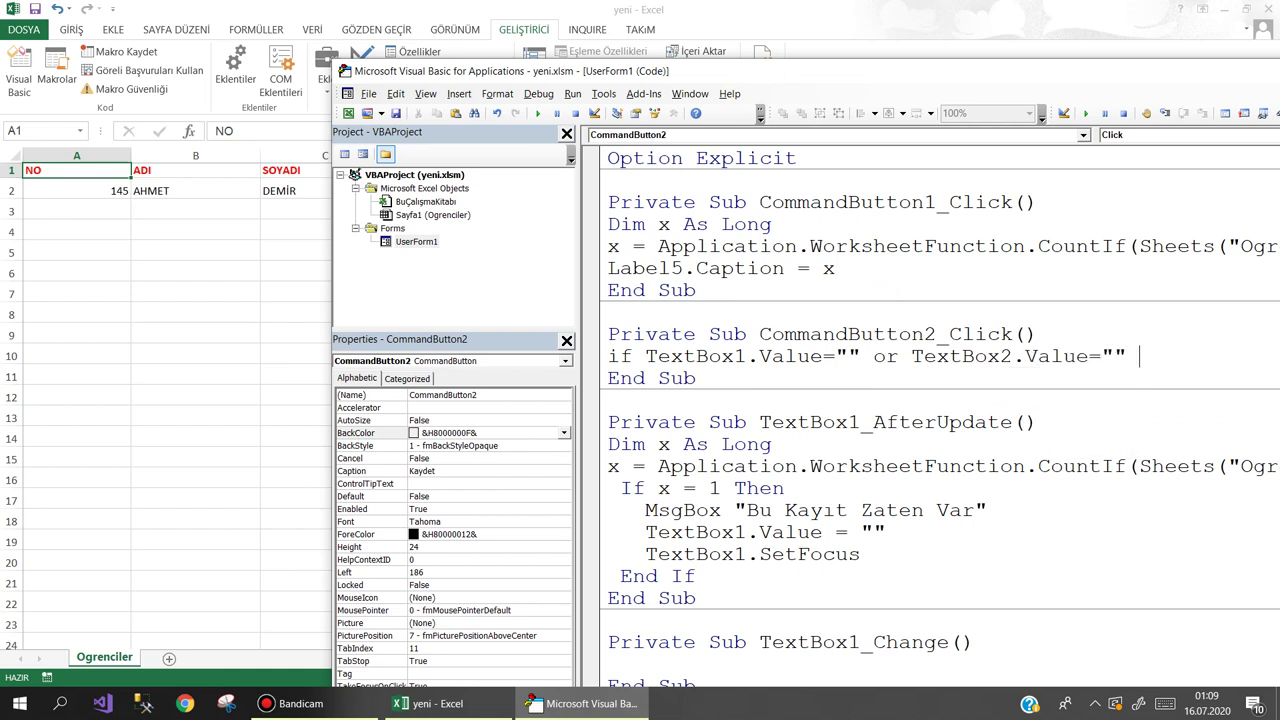
type("or tex")
type("tb")
key("ctrl+space")
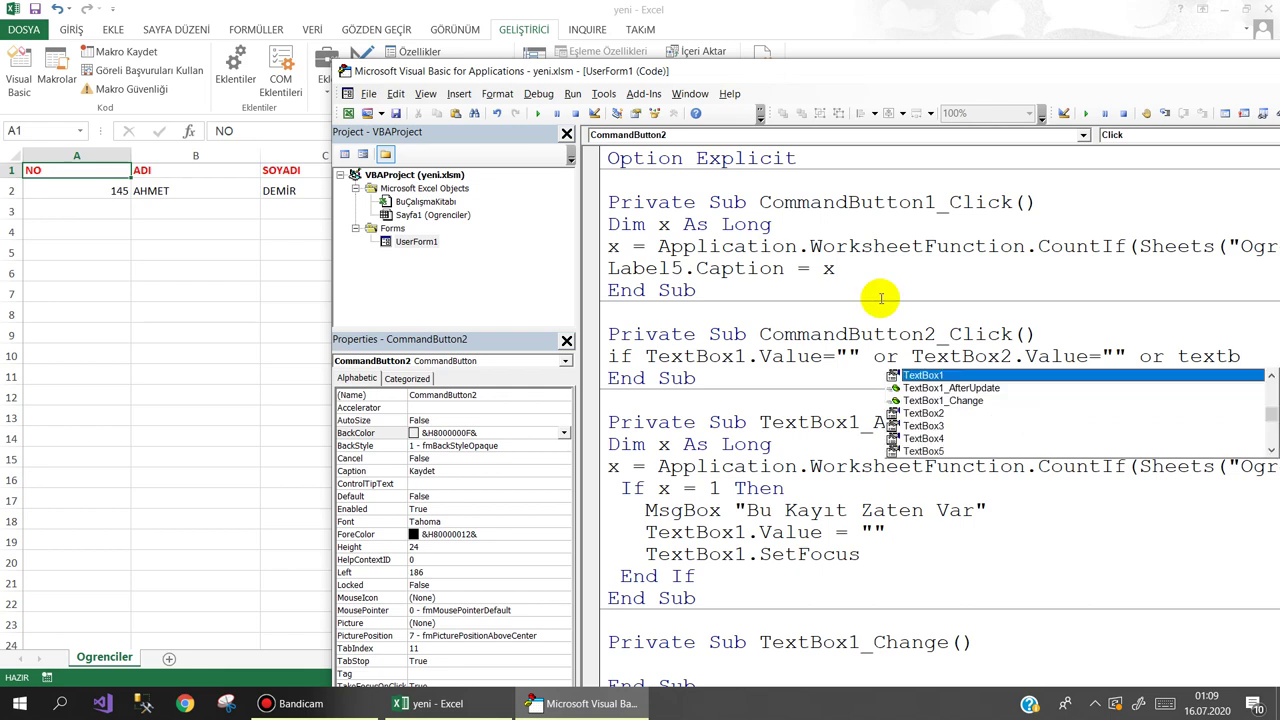
key("Down")
key("Down")
key("Down")
key("Down")
type(".")
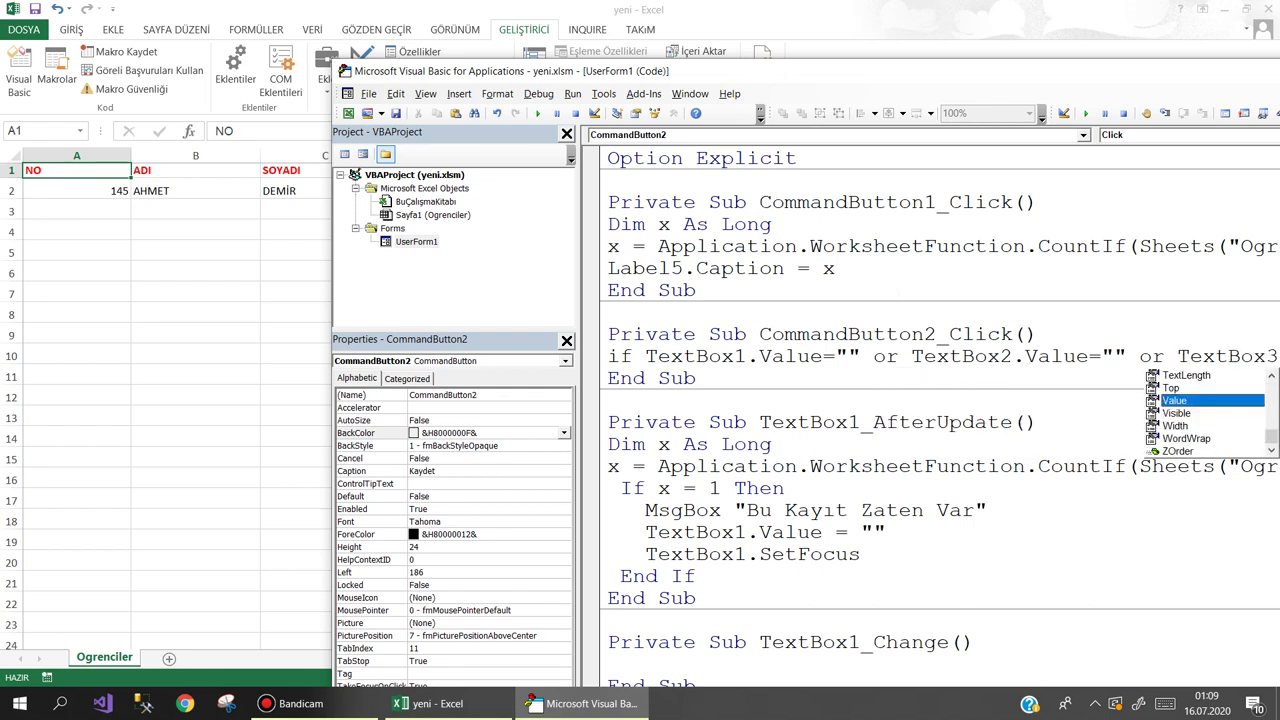
key("Tab")
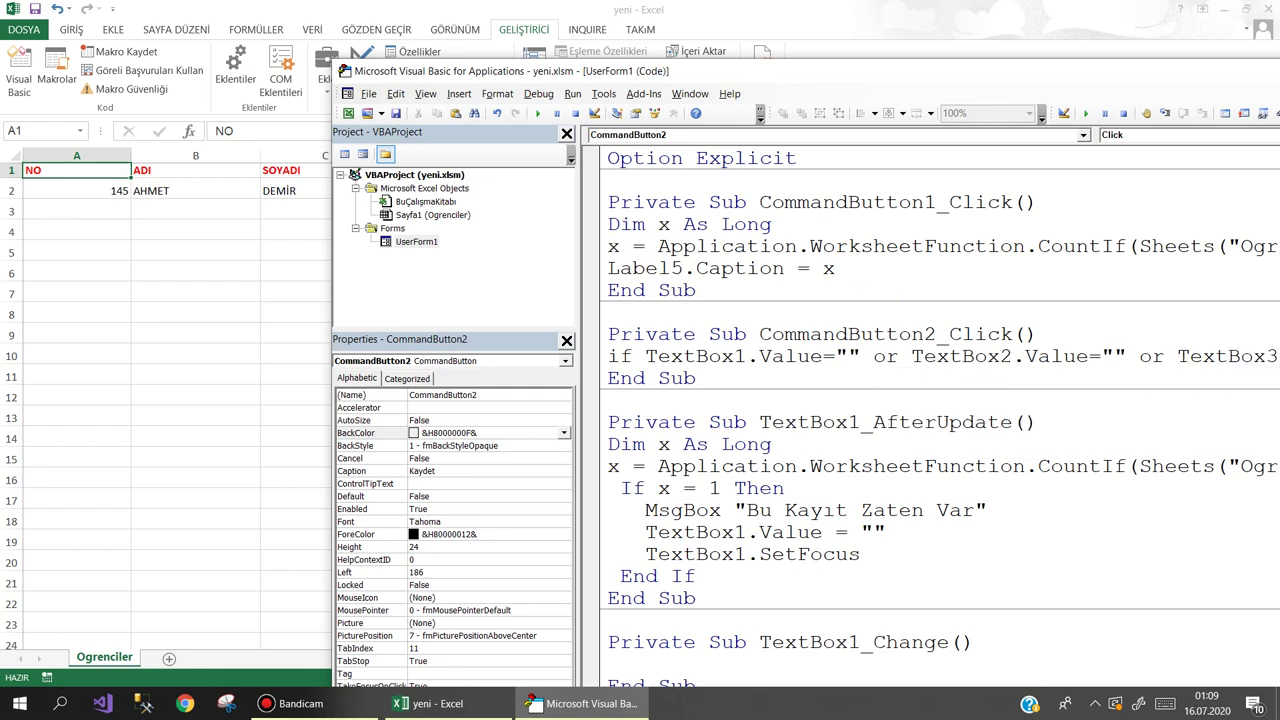
Maximize the editor and finish the condition with Then Exit Sub.
double_click(820, 69)
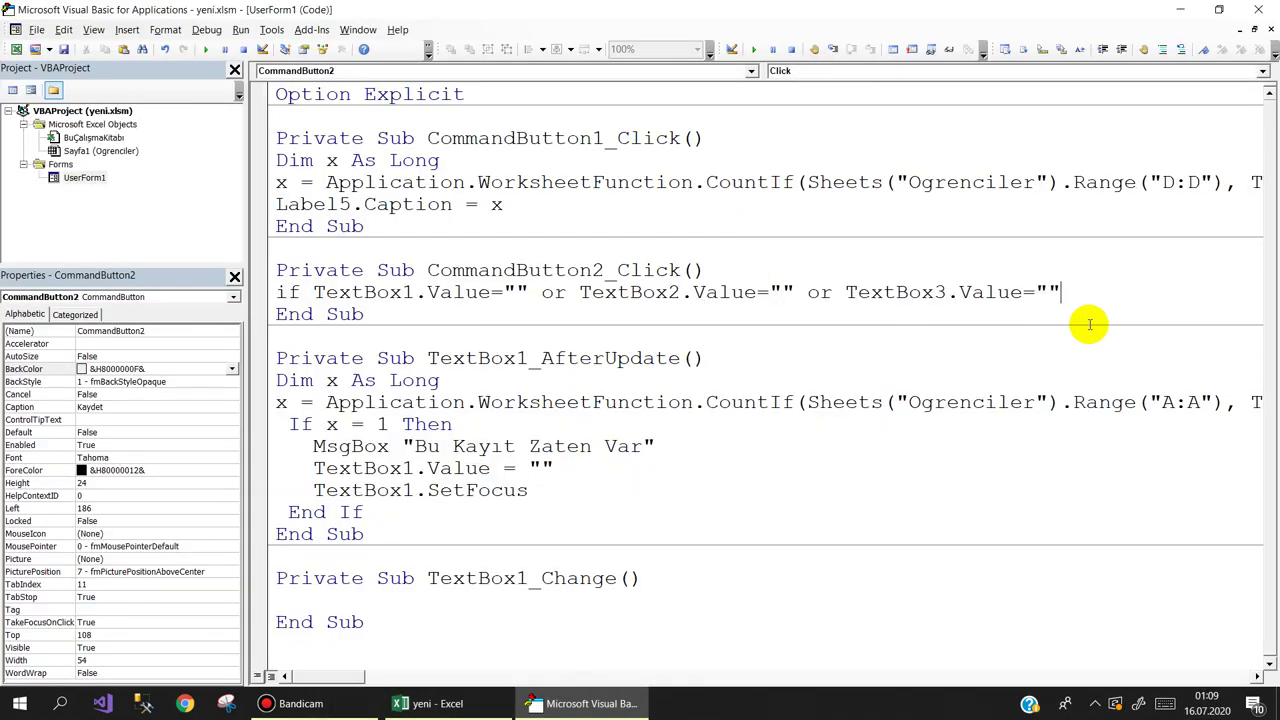
type(" tehn")
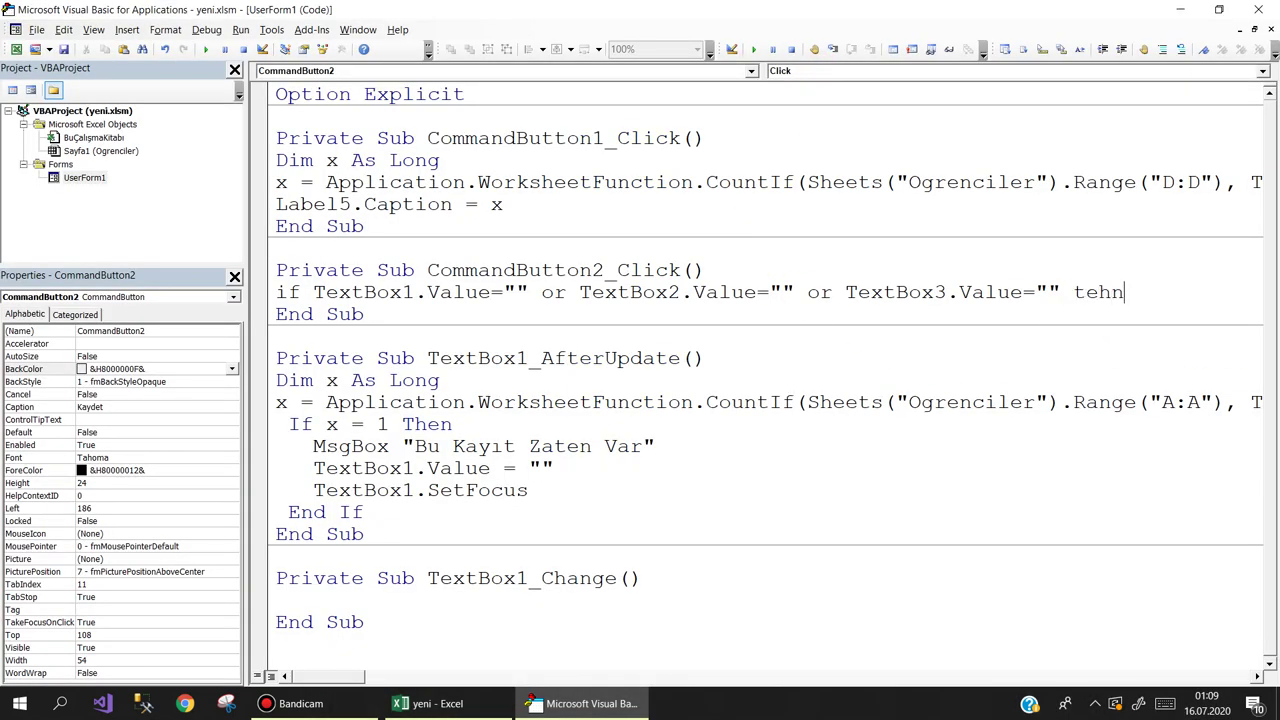
key("BackSpace")
key("BackSpace")
type("then")
key("BackSpace")
key("BackSpace")
key("BackSpace")
key("BackSpace")
key("BackSpace")
type("hen exit s")
type("ub")
key("Return")
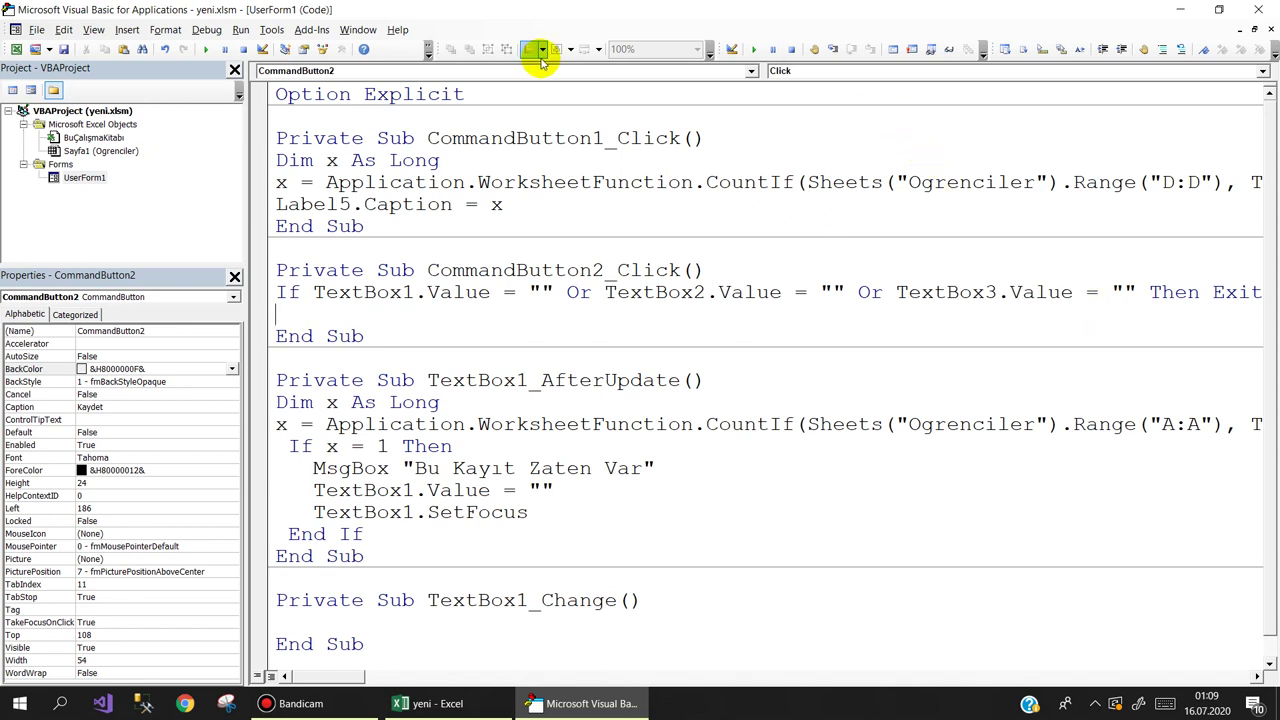
Add Sheets("Ogrenciler").Rows(2).Insert to the Kaydet click code.
type("she")
key("ctrl+space")
type("(")
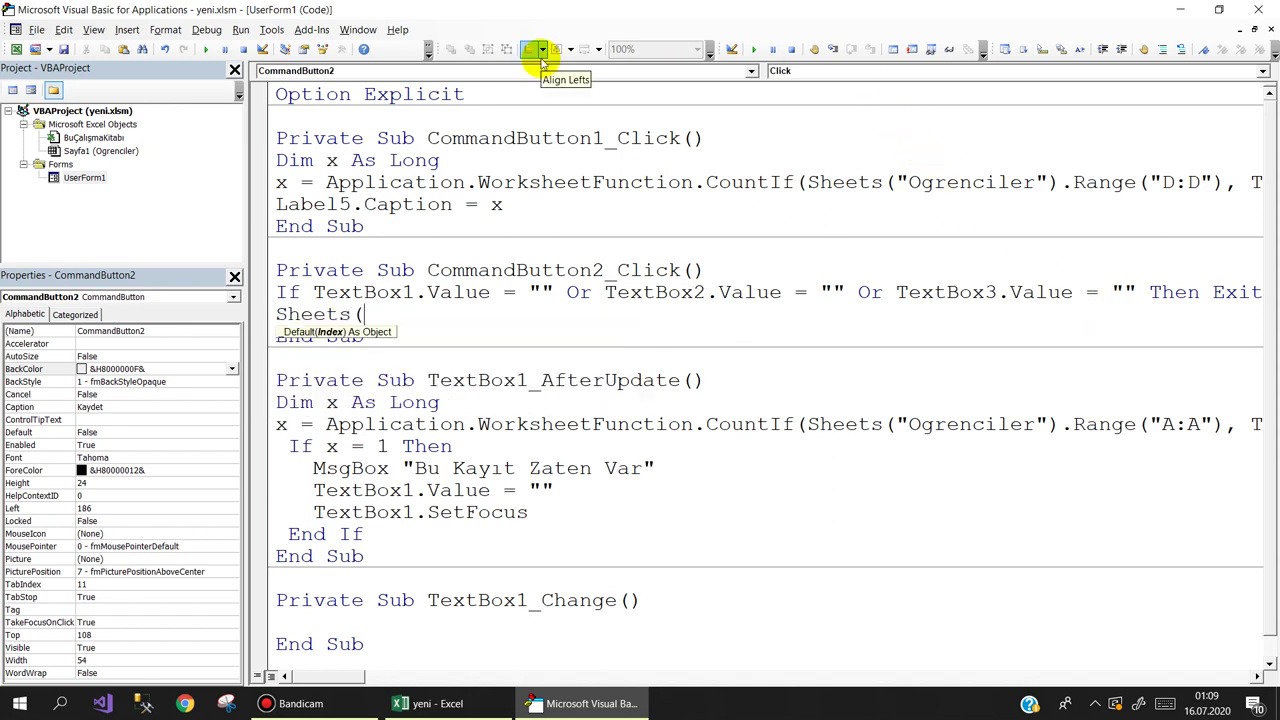
type("\"Ogre")
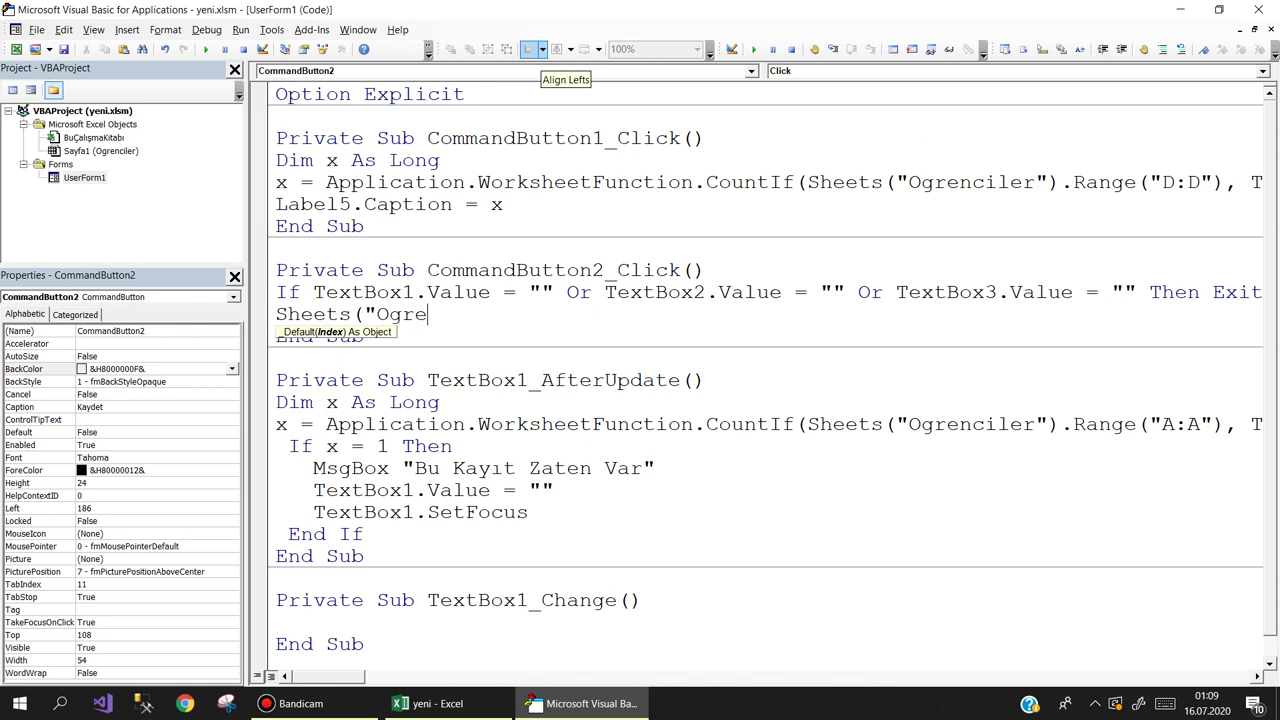
type("nciler")
type(")")
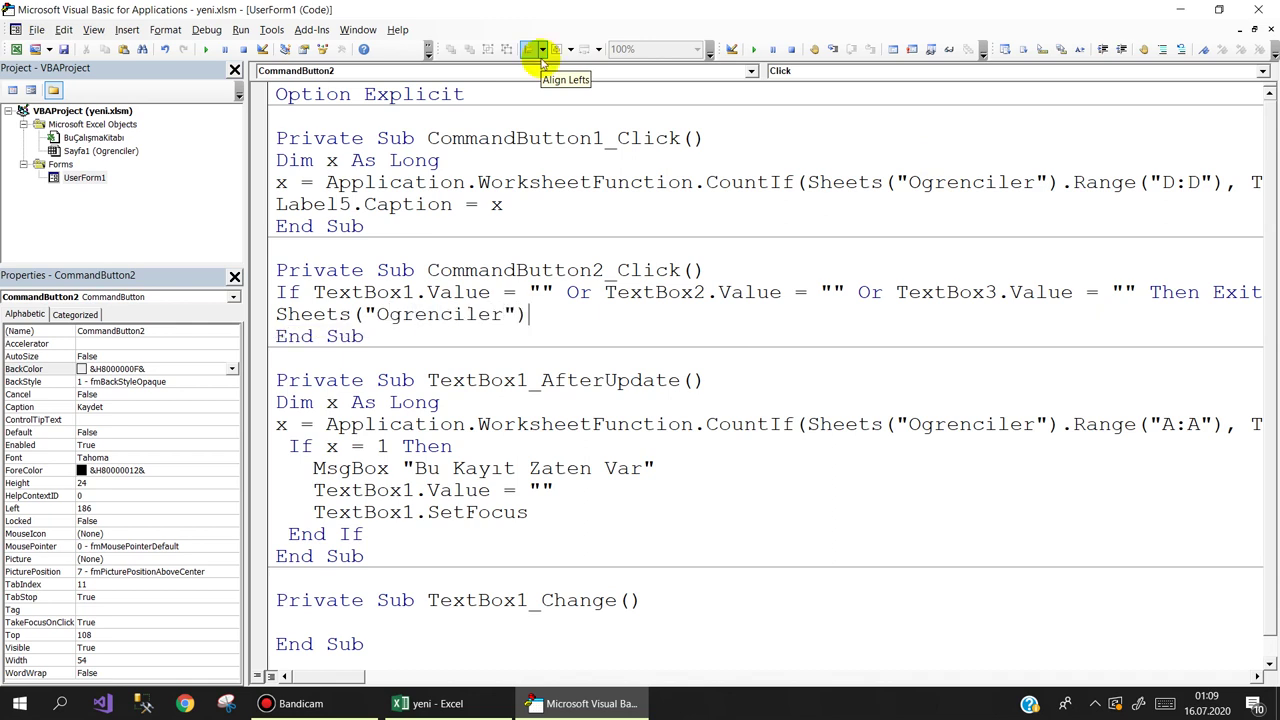
type(".rows(")
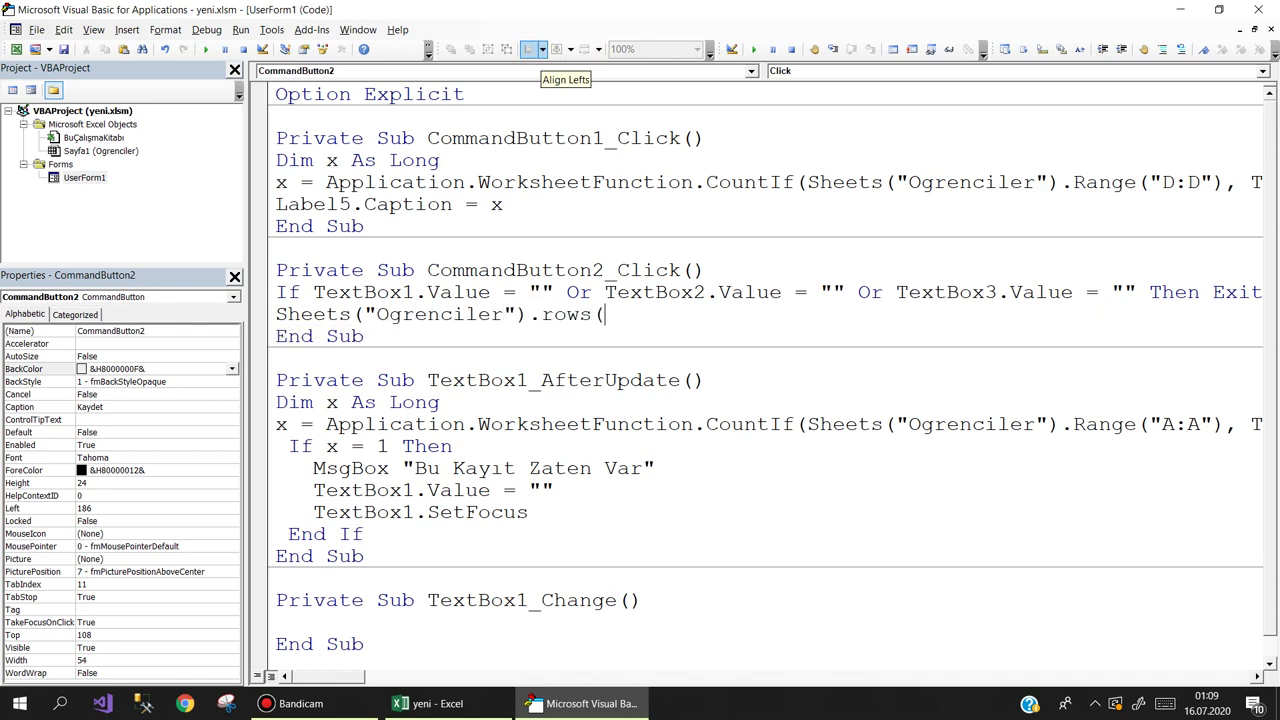
type("\"")
type("rt")
key("Return")
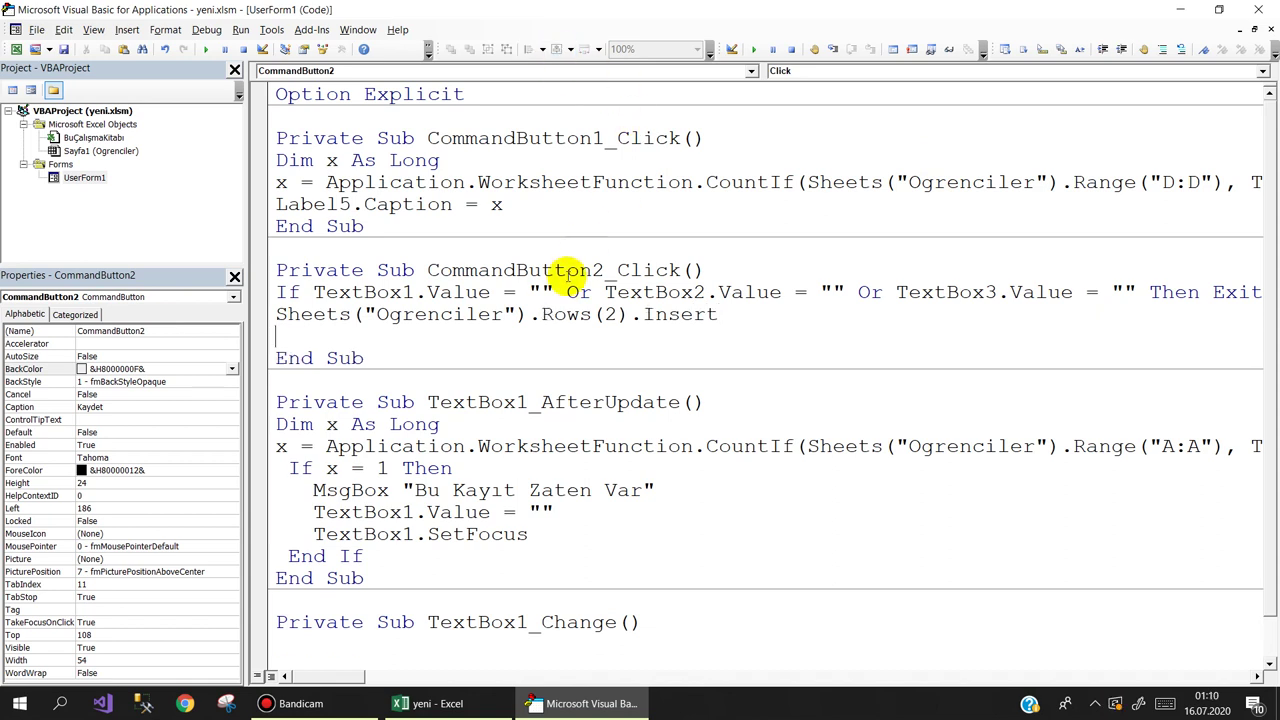
Add the line Sheets("Ogrenciler").Range("A2").Value = TextBox1.Value below it.
left_click_drag(541, 314, 257, 318)
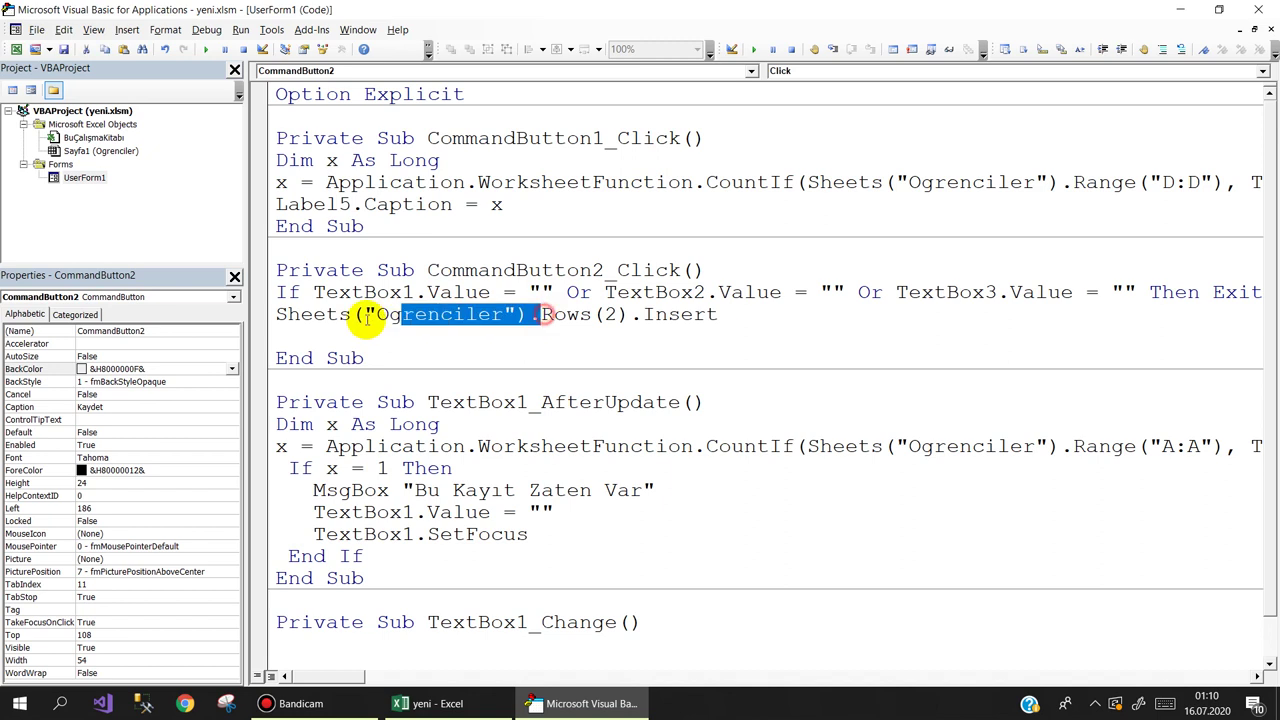
left_click(272, 338)
type("Sheets(\"Ogrenciler\").")
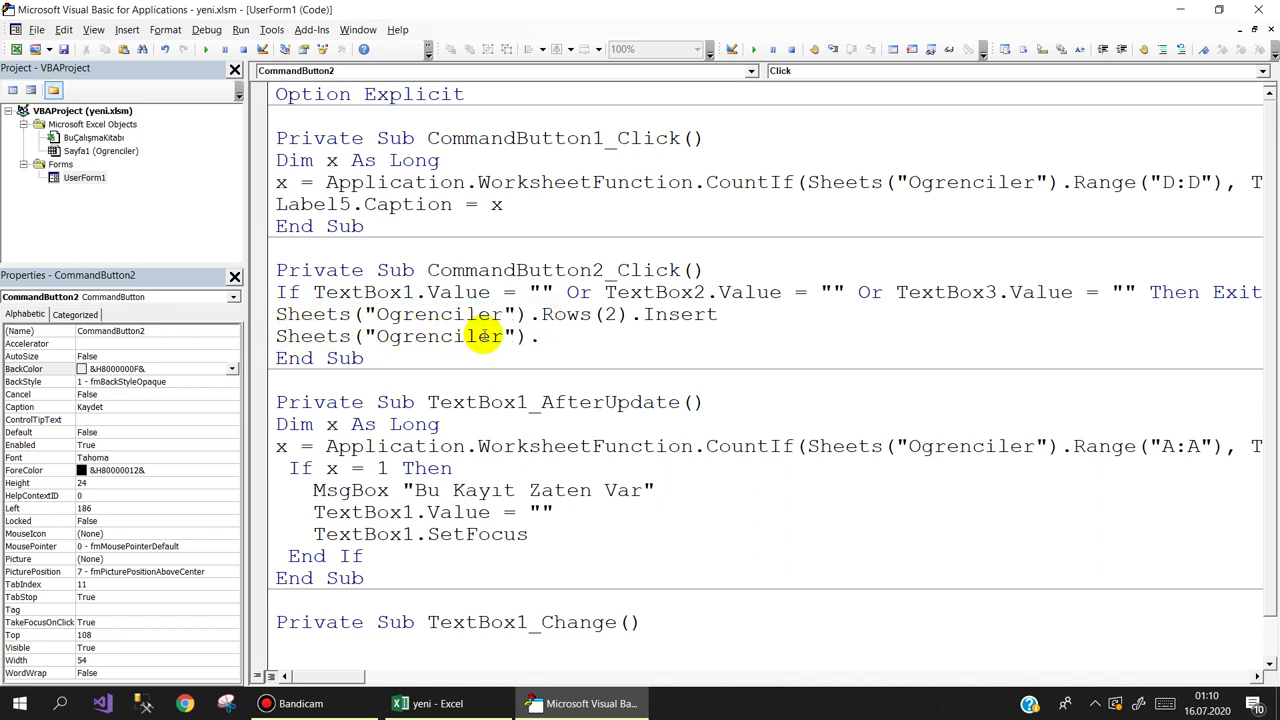
type("range")
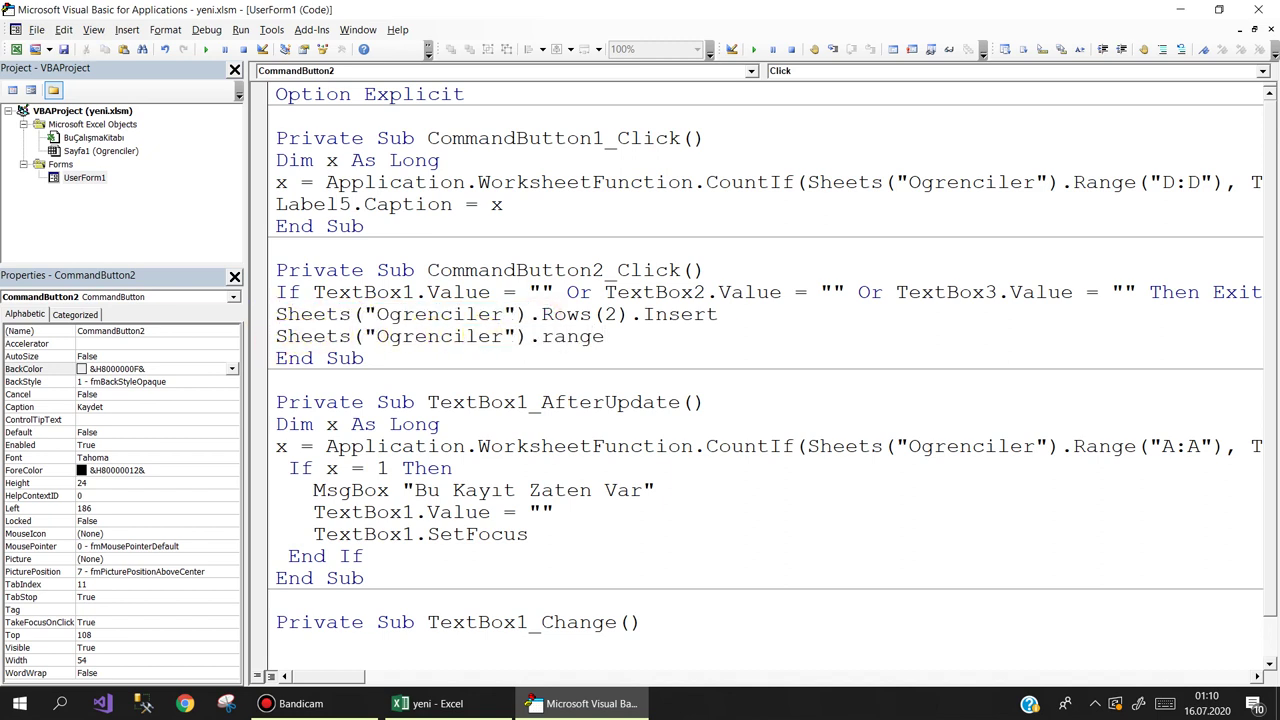
type("(\"A2\").")
type("va")
type("lue=")
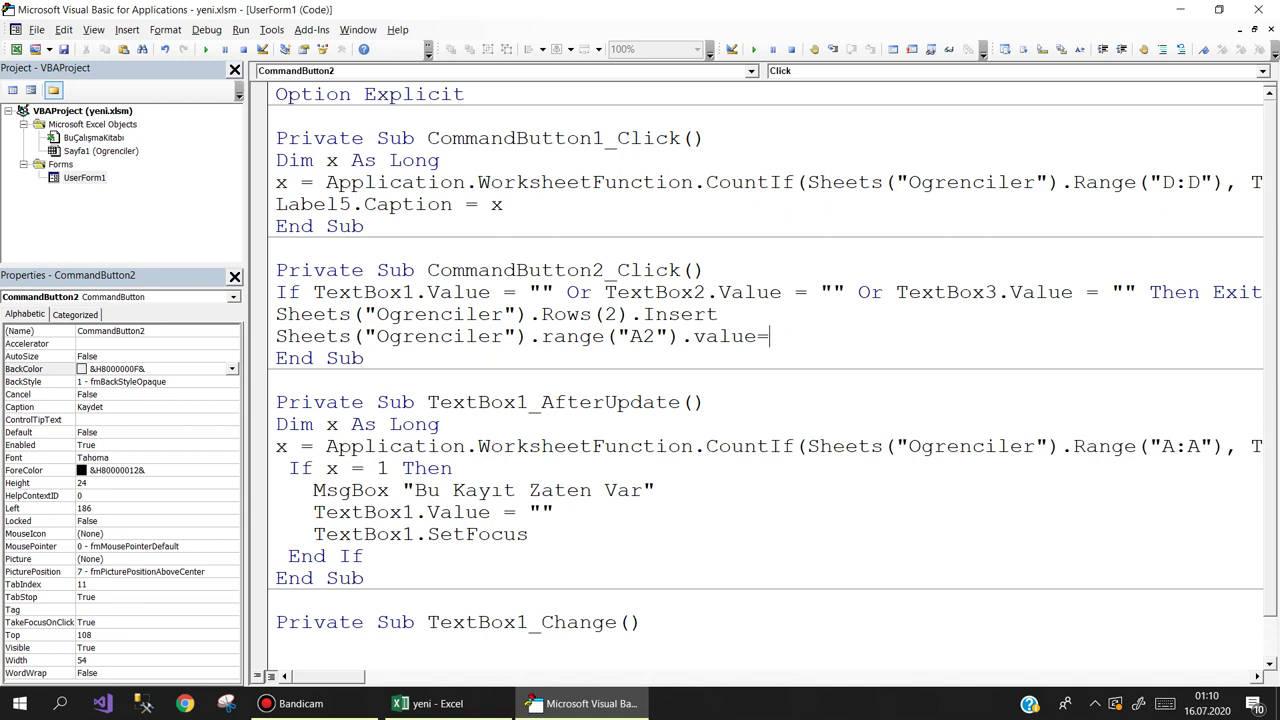
type("textb")
key("ctrl+space")
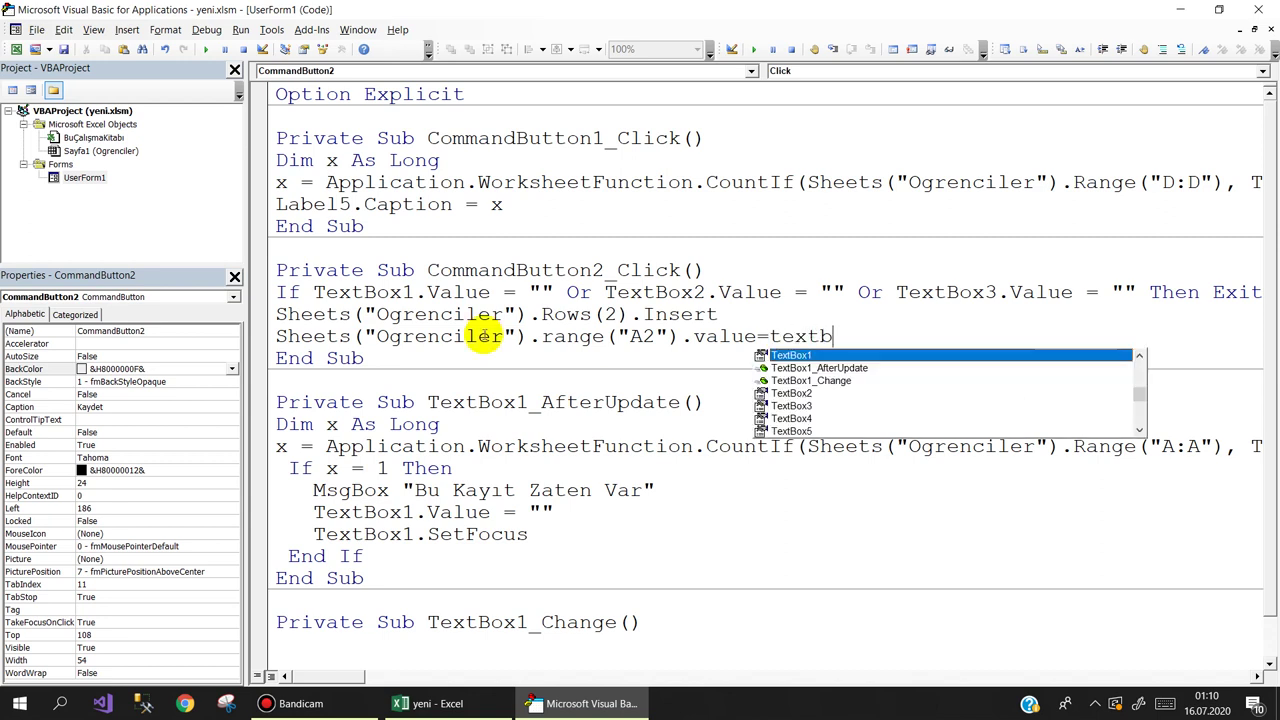
type(".te")
key("Return")
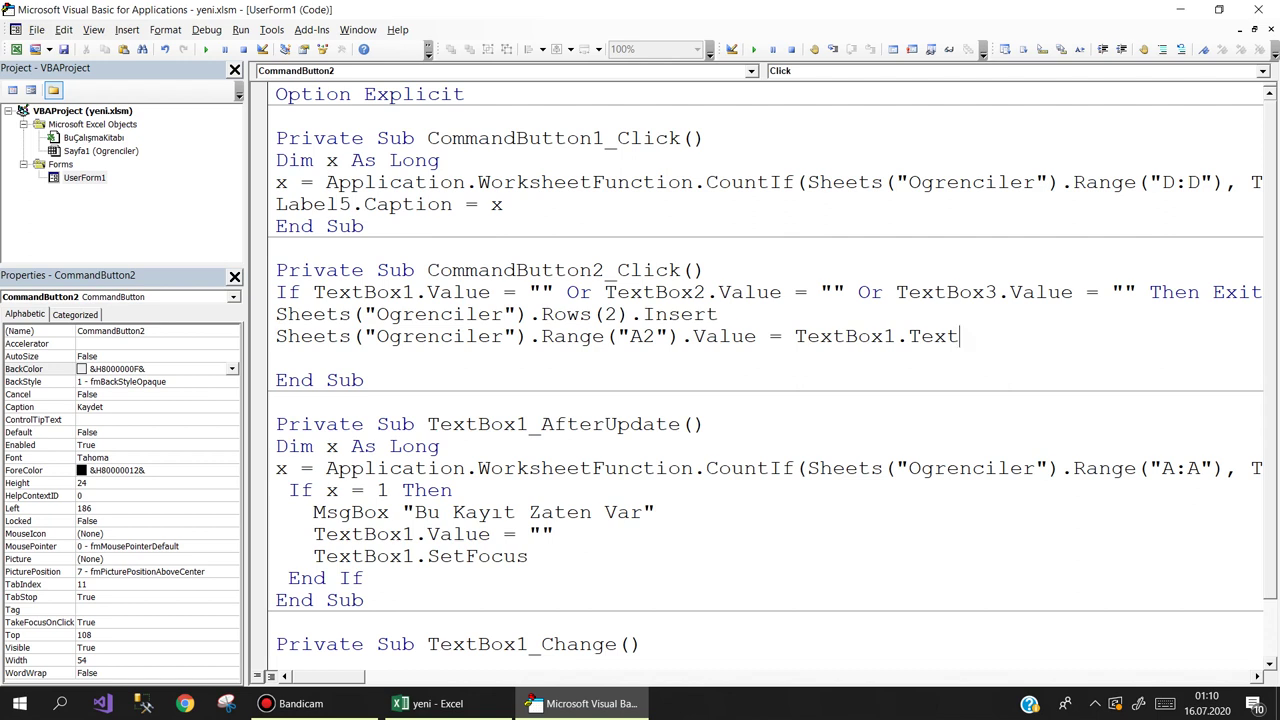
key("BackSpace")
key("BackSpace")
key("BackSpace")
key("BackSpace")
type("alu")
type("e")
key("Return")
Duplicate the A2 line three times and edit the copies to B2–D2 with TextBox2–TextBox4.
key("shift+Up")
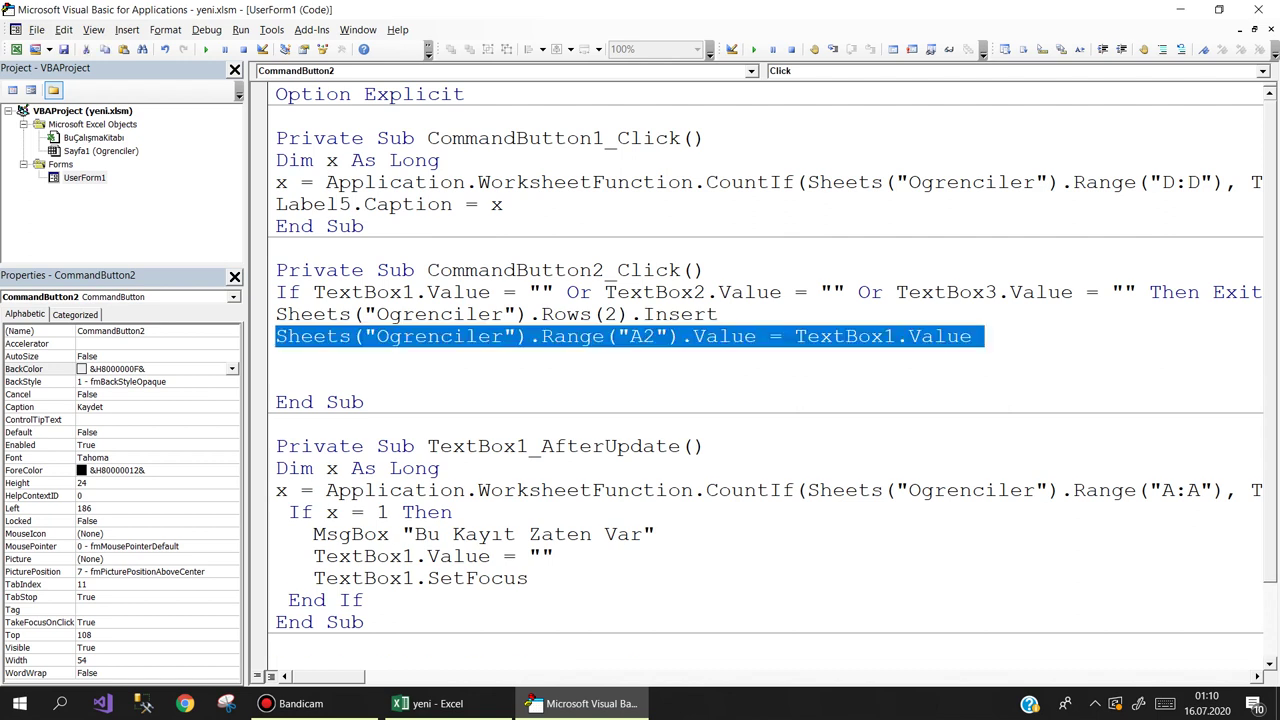
key("ctrl+c")
key("ctrl+v")
key("ctrl+v")
key("ctrl+v")
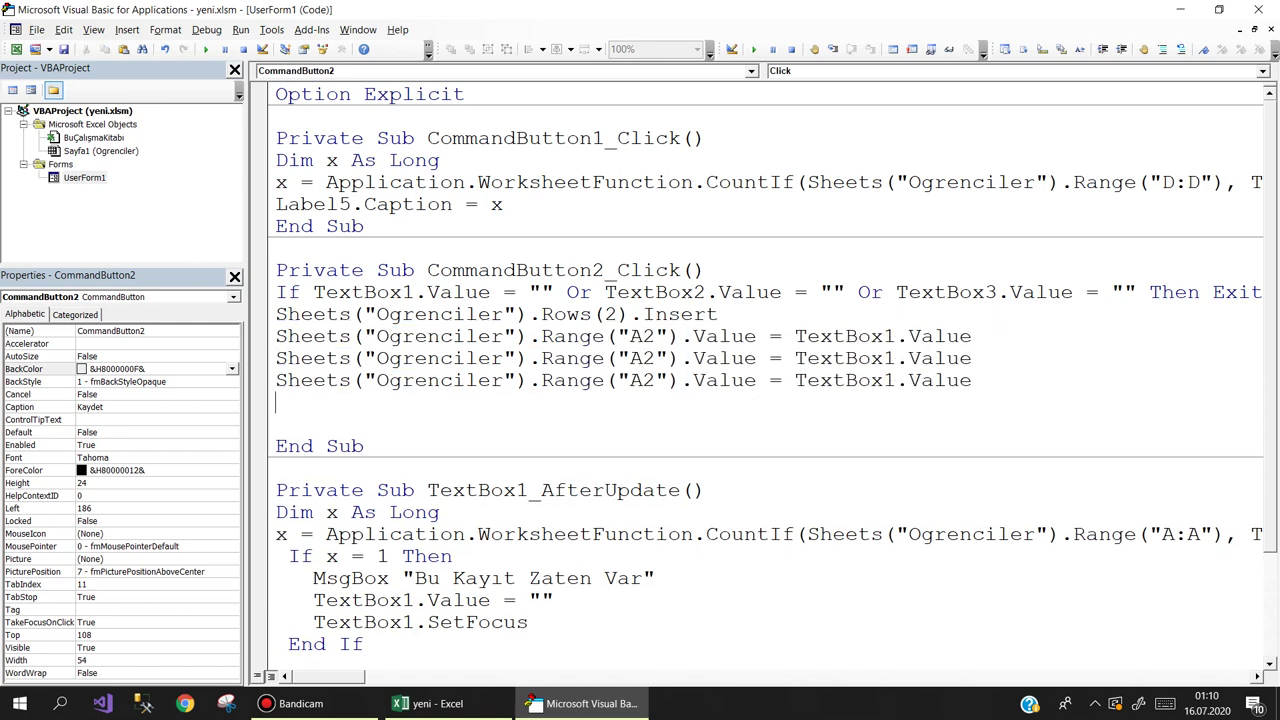
key("ctrl+v")
key("ctrl+v")
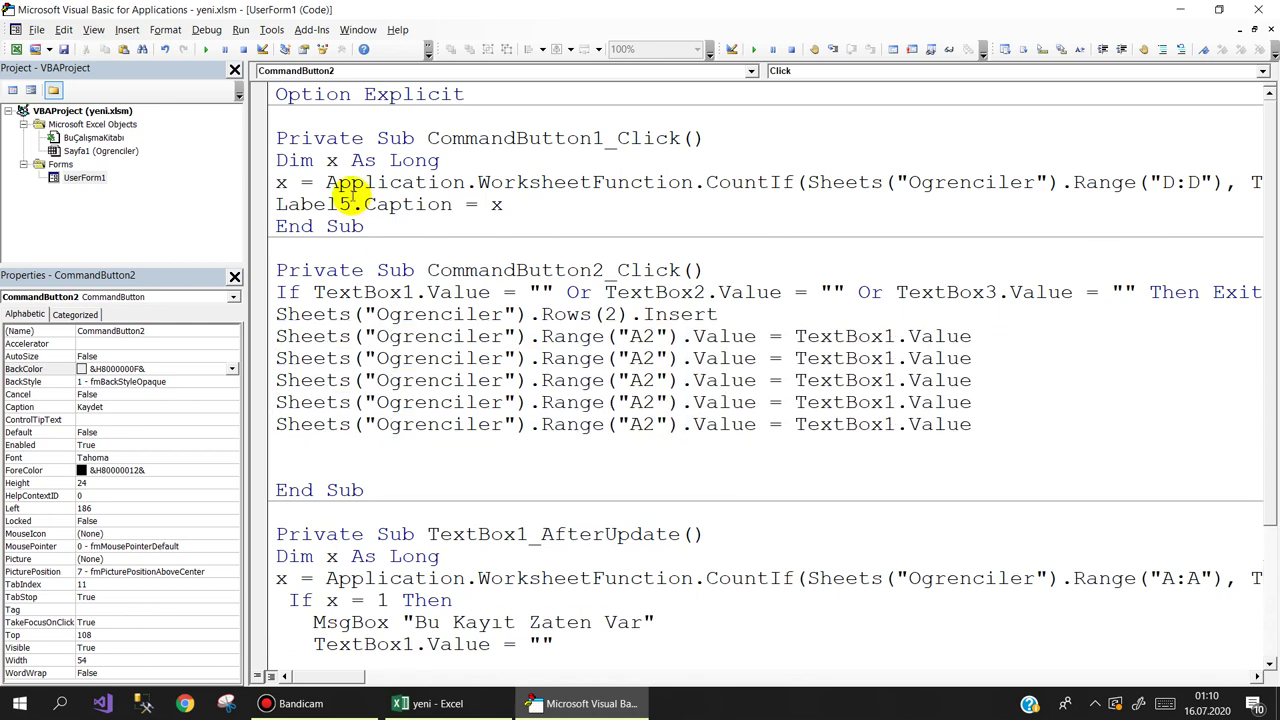
left_click_drag(460, 12, 490, 32)
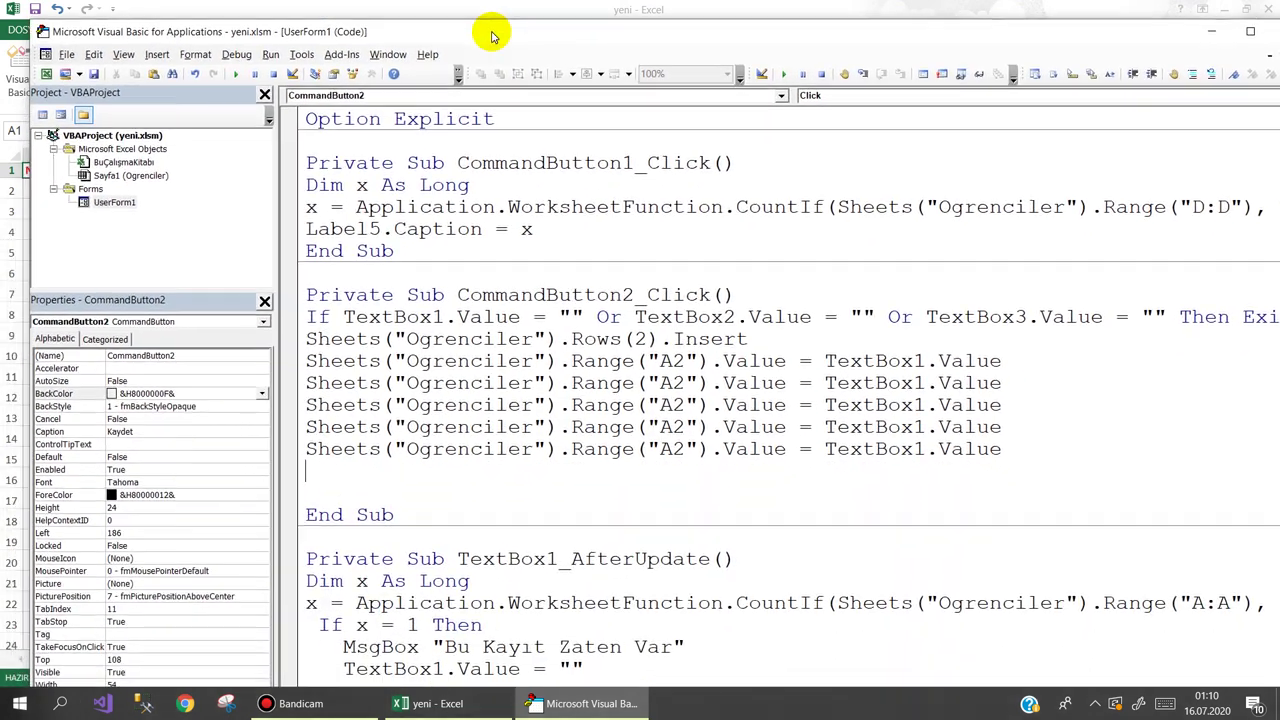
left_click_drag(1002, 449, 290, 449)
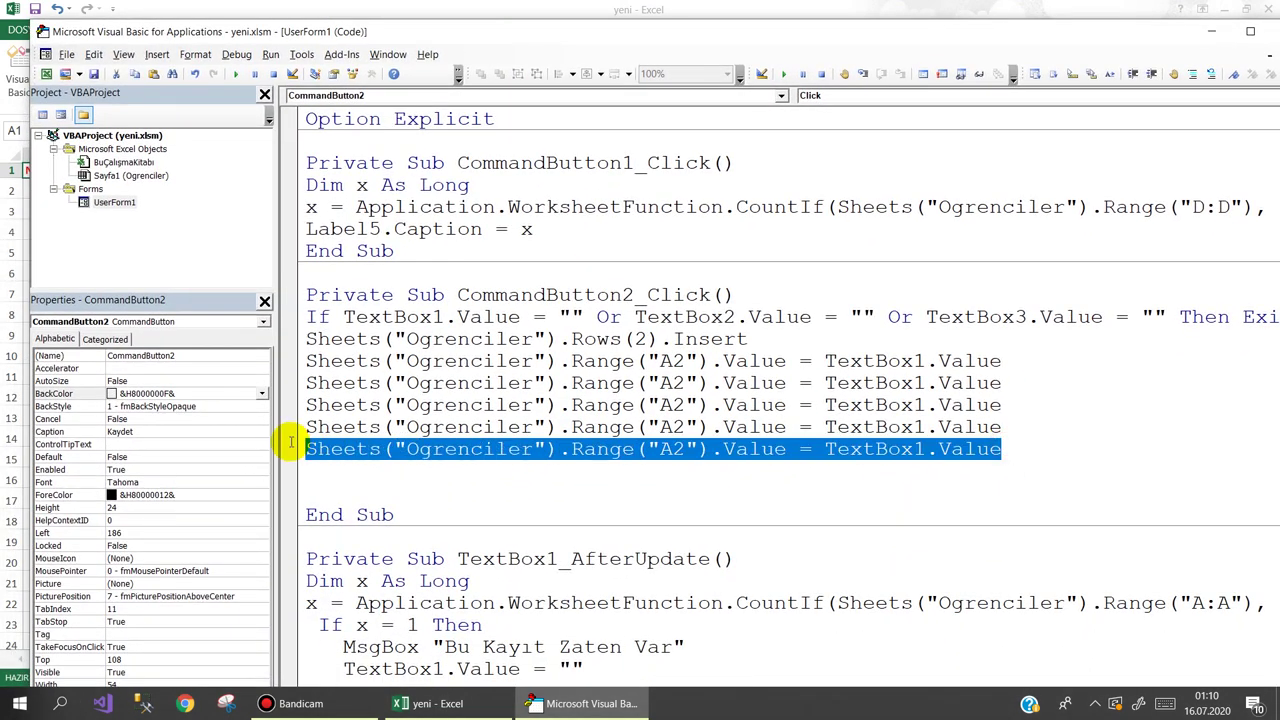
key("Delete")
mouse_move(658, 383)
left_mouse_down()
mouse_move(672, 383)
mouse_move(672, 427)
left_mouse_up()
type("B")
type("C")
type("D")
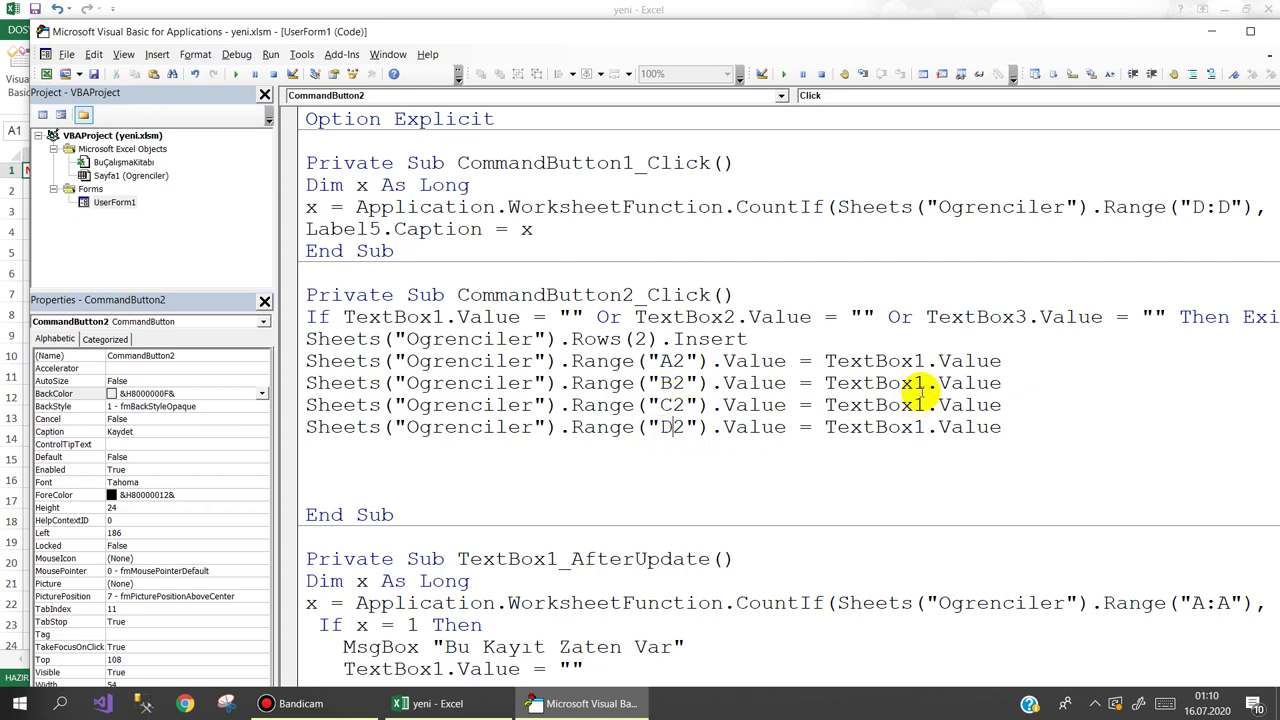
type("2")
mouse_move(913, 383)
left_mouse_down()
mouse_move(926, 383)
mouse_move(926, 427)
left_mouse_up()
type("3")
type("4")
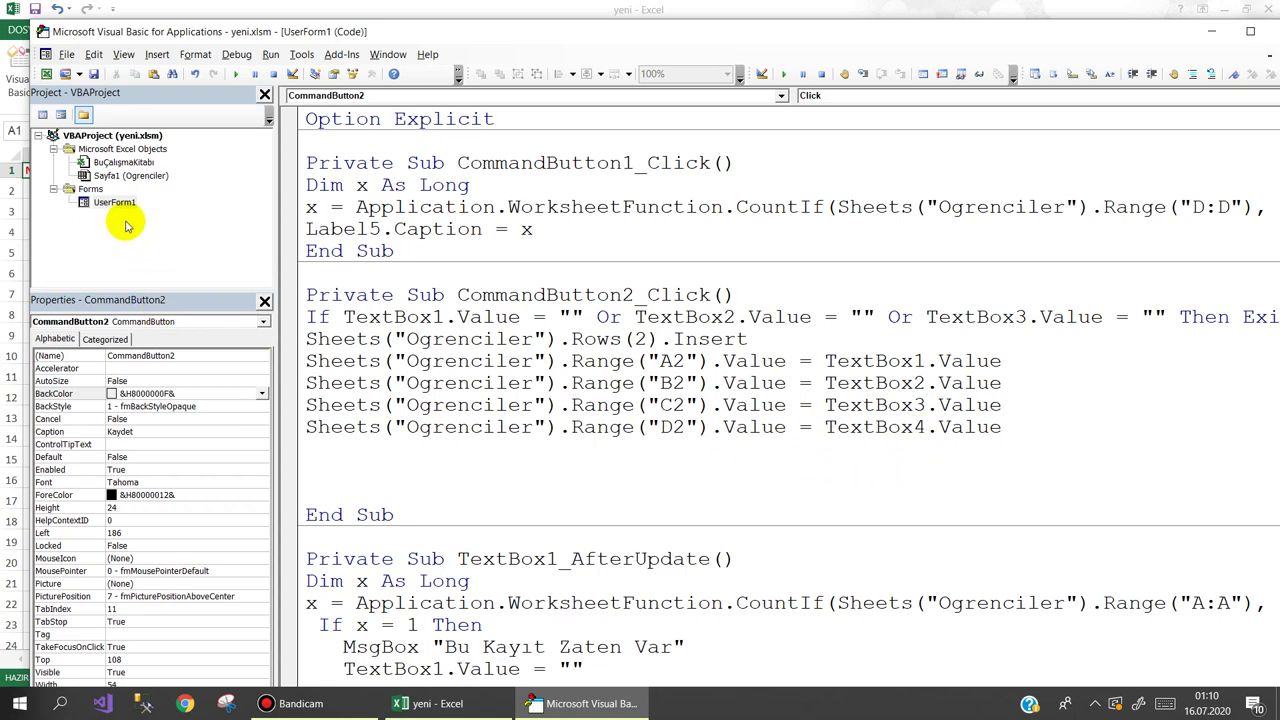
left_click(117, 204)
double_click(117, 204)
left_click(557, 287)
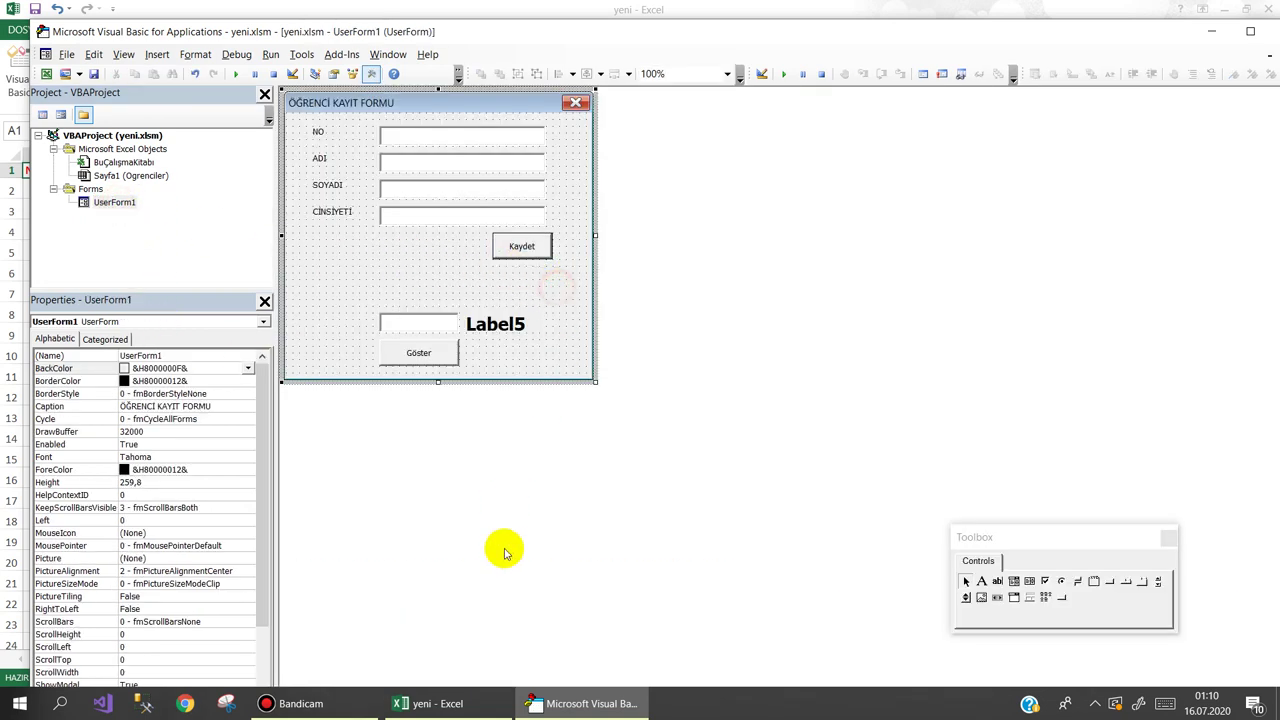
Below the D2 line, add four TextBox1.Value = "" clearing statements.
double_click(521, 246)
left_click(340, 279)
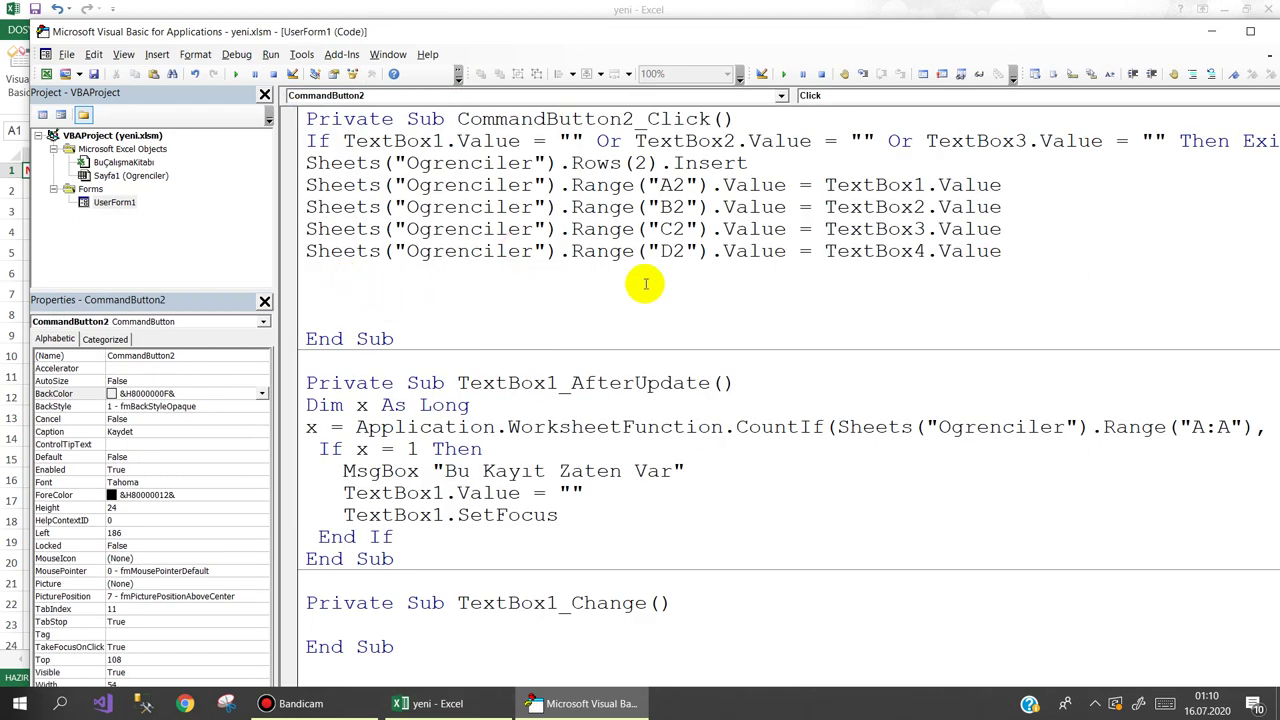
left_click_drag(824, 185, 1001, 185)
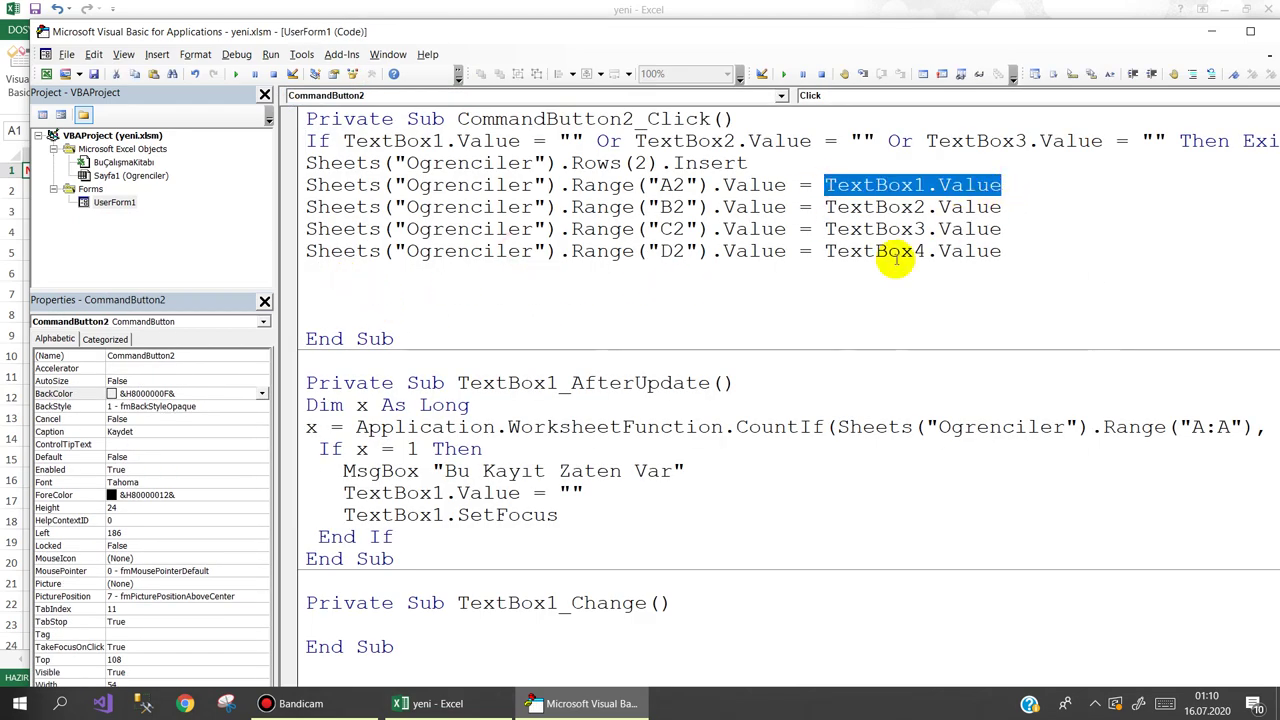
key("ctrl+c")
left_click(320, 277)
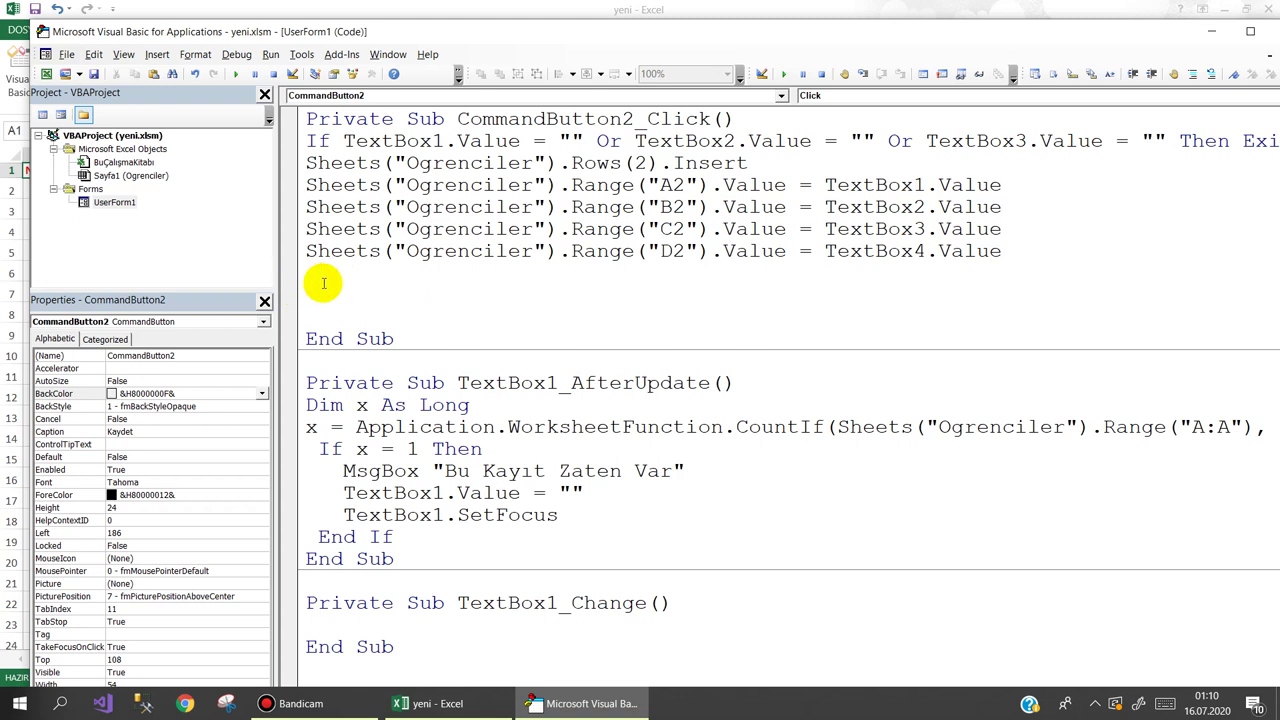
key("ctrl+v")
type("=")
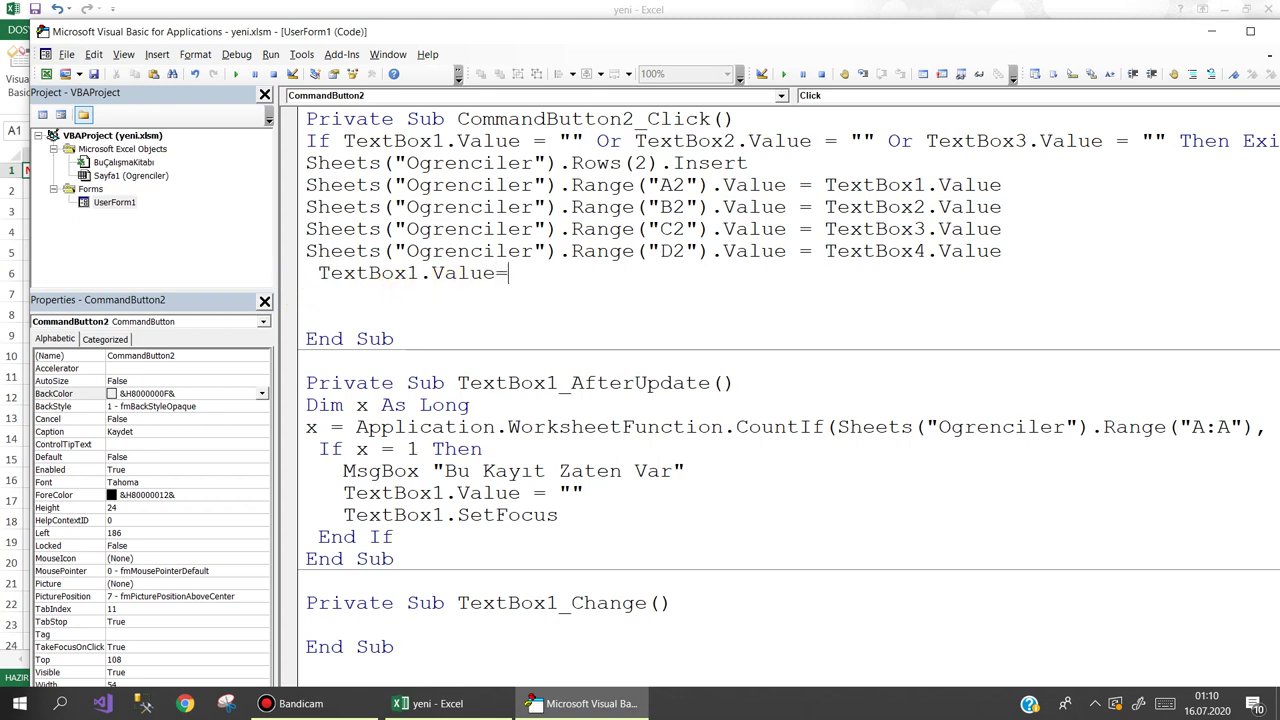
type(" \"\"")
key("Return")
key("ctrl+v")
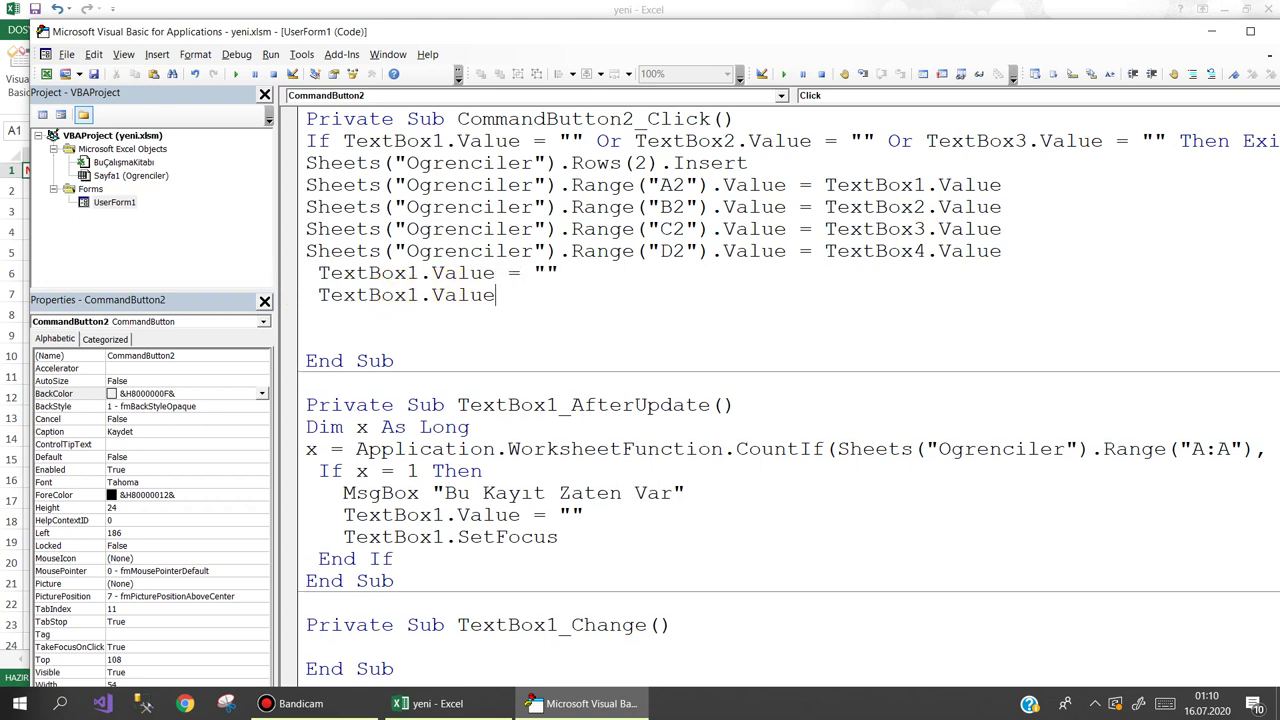
type("\"\"")
key("Return")
key("ctrl+v")
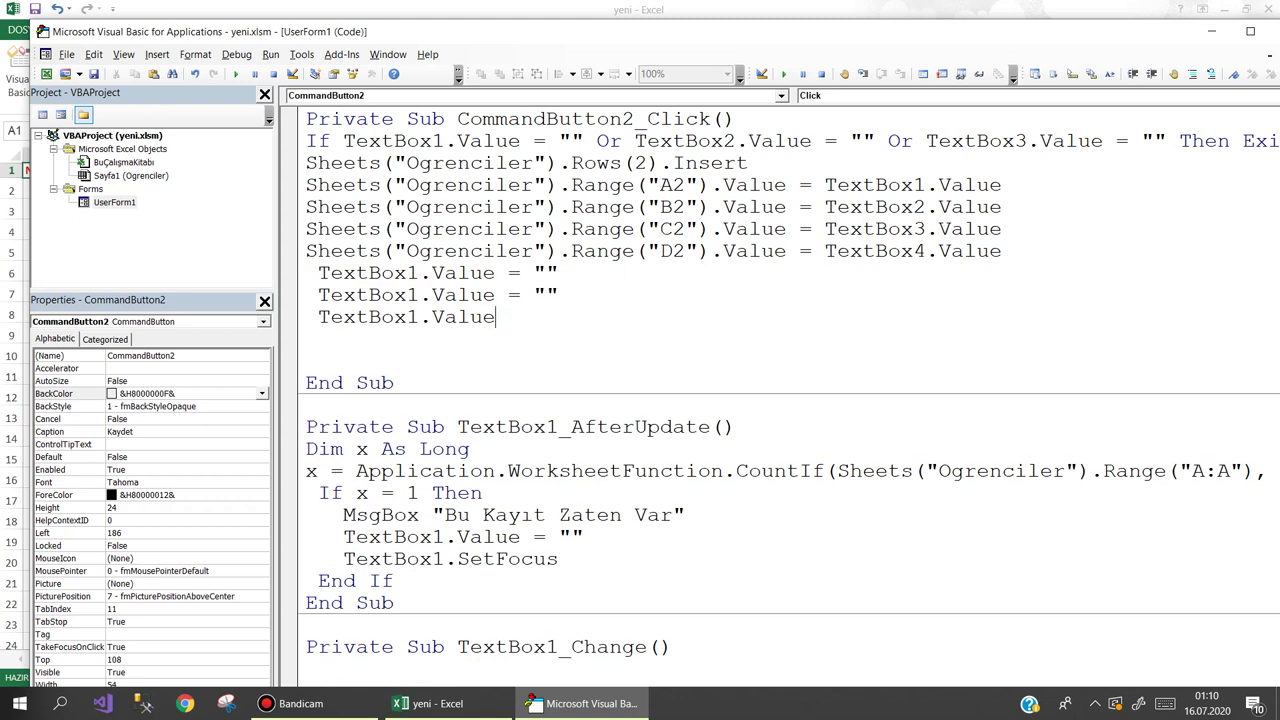
type("\"\"")
key("Return")
key("ctrl+v")
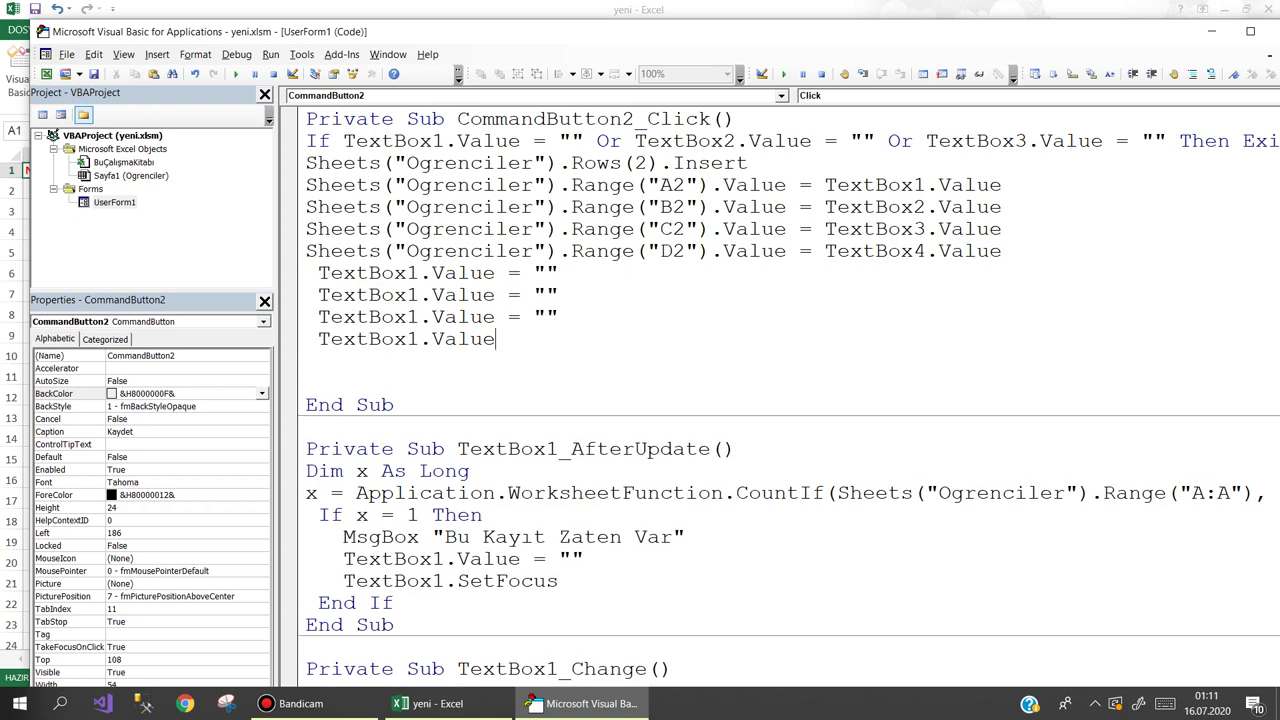
type("\"\"")
key("Return")
Add a TextBox1.SetFocus line after the clearing statements.
key("ctrl+v")
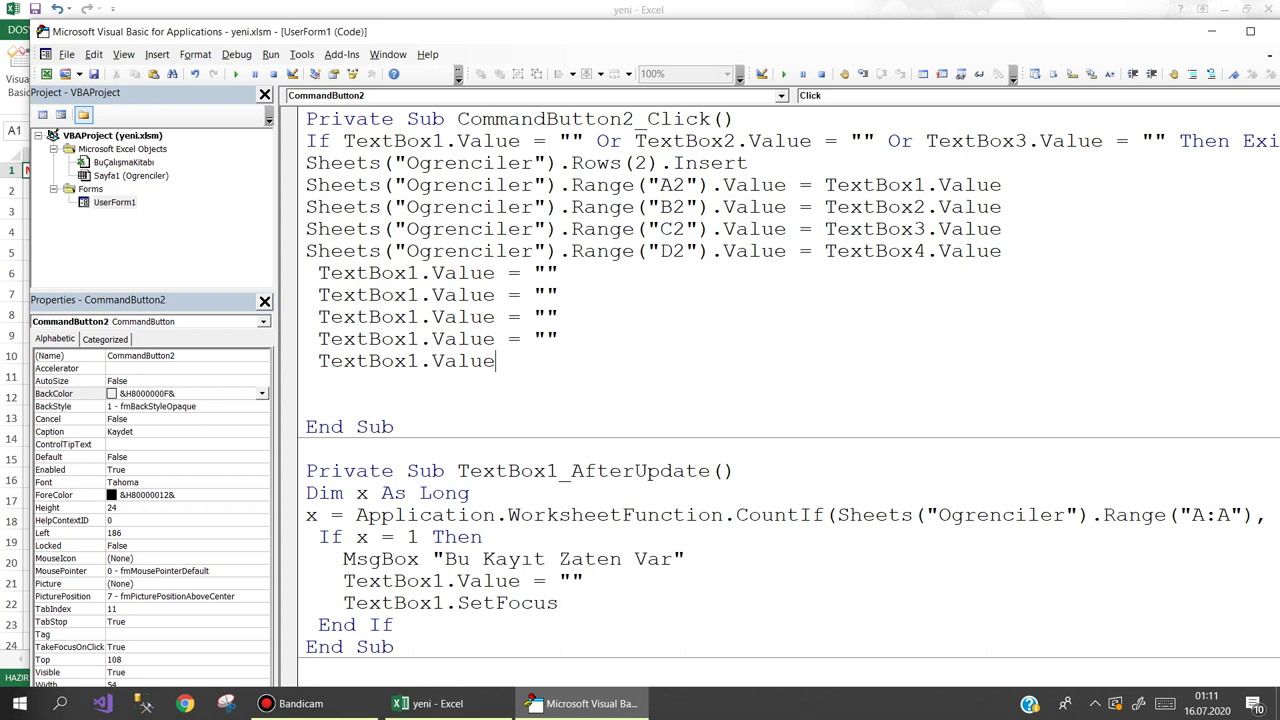
type(".se")
key("BackSpace")
key("BackSpace")
key("BackSpace")
type(".s")
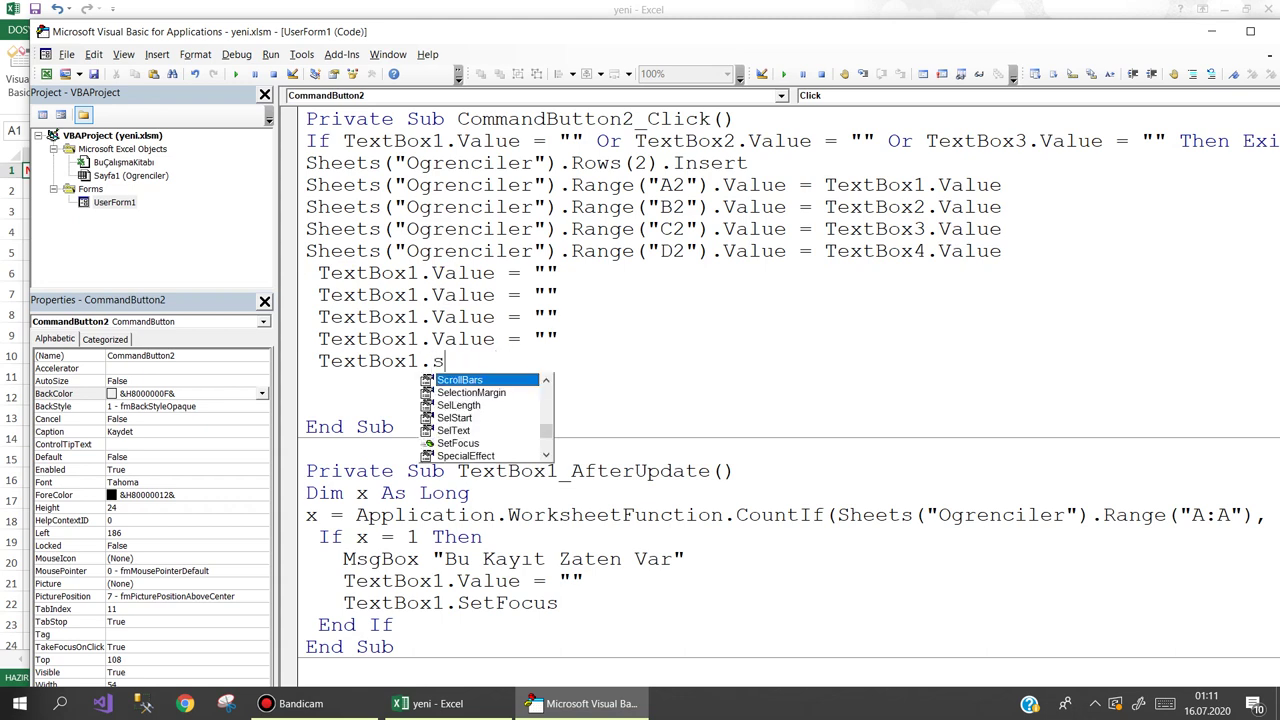
type("et")
key("space")
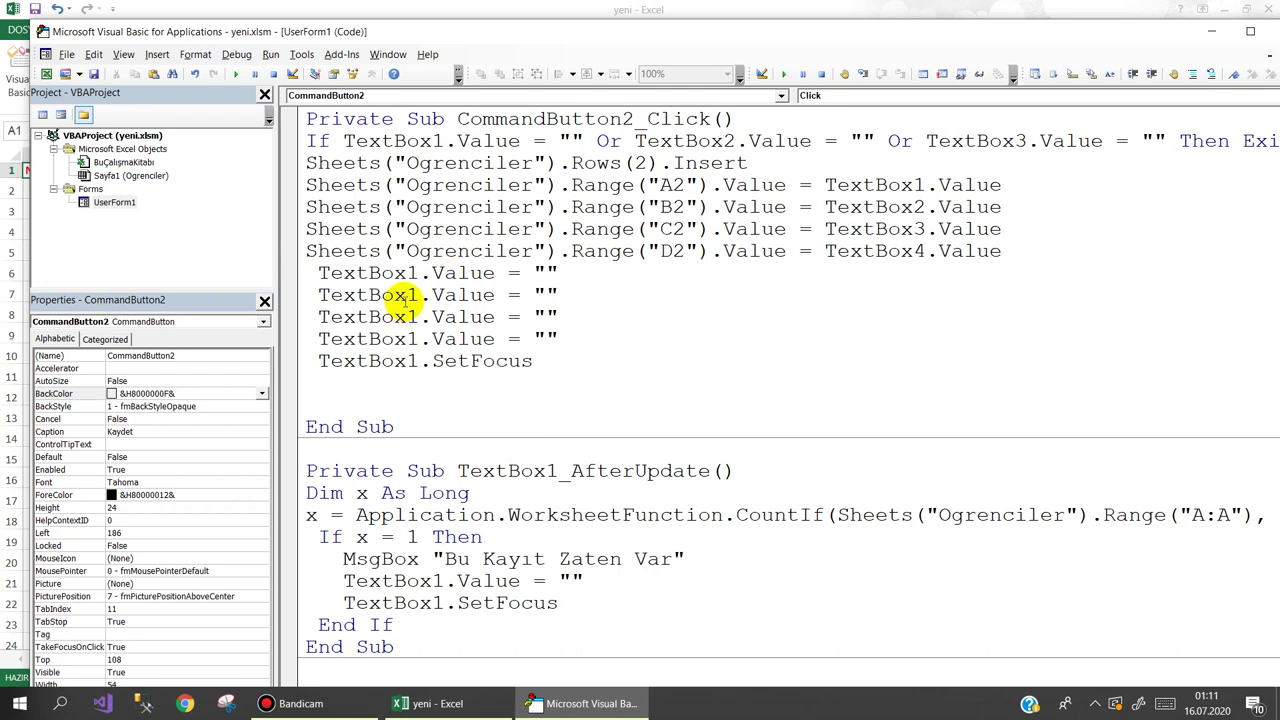
Renumber the second to fourth clearing lines to TextBox2, TextBox3 and TextBox4.
left_click(420, 295)
key("BackSpace")
type("2")
key("BackSpace")
type("3")
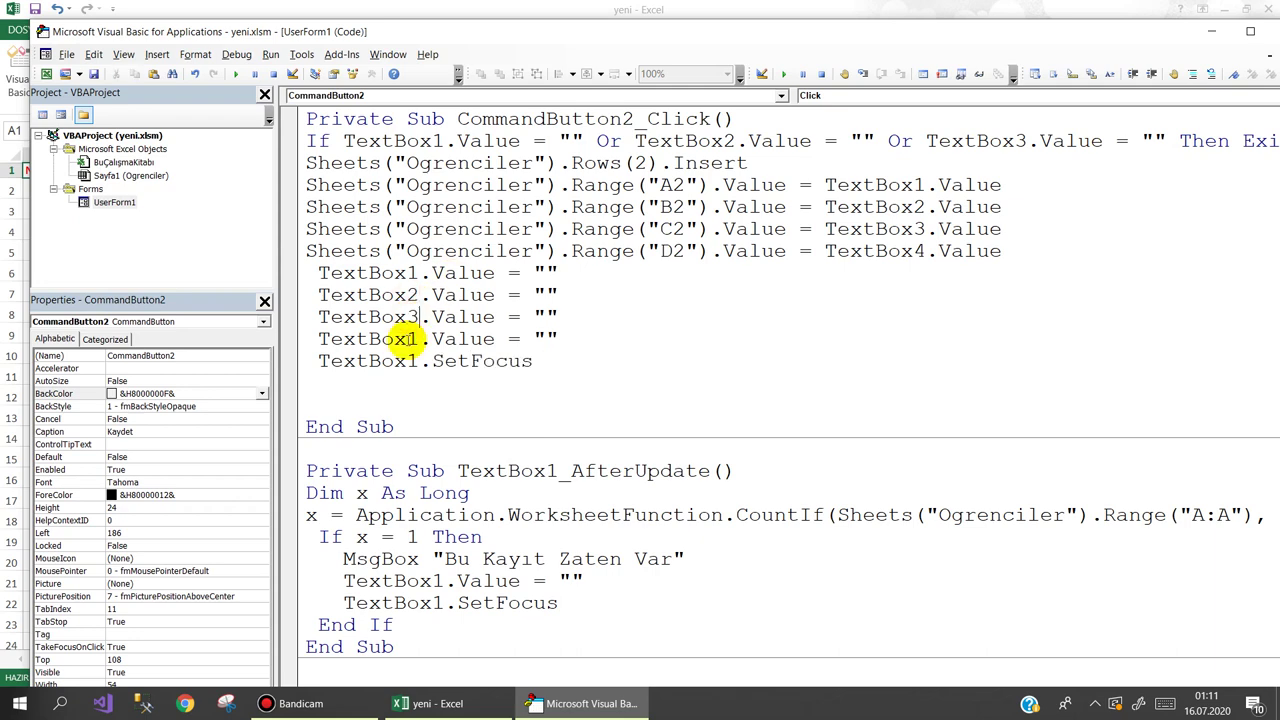
left_click(418, 339)
key("BackSpace")
type("4")
left_click(594, 355)
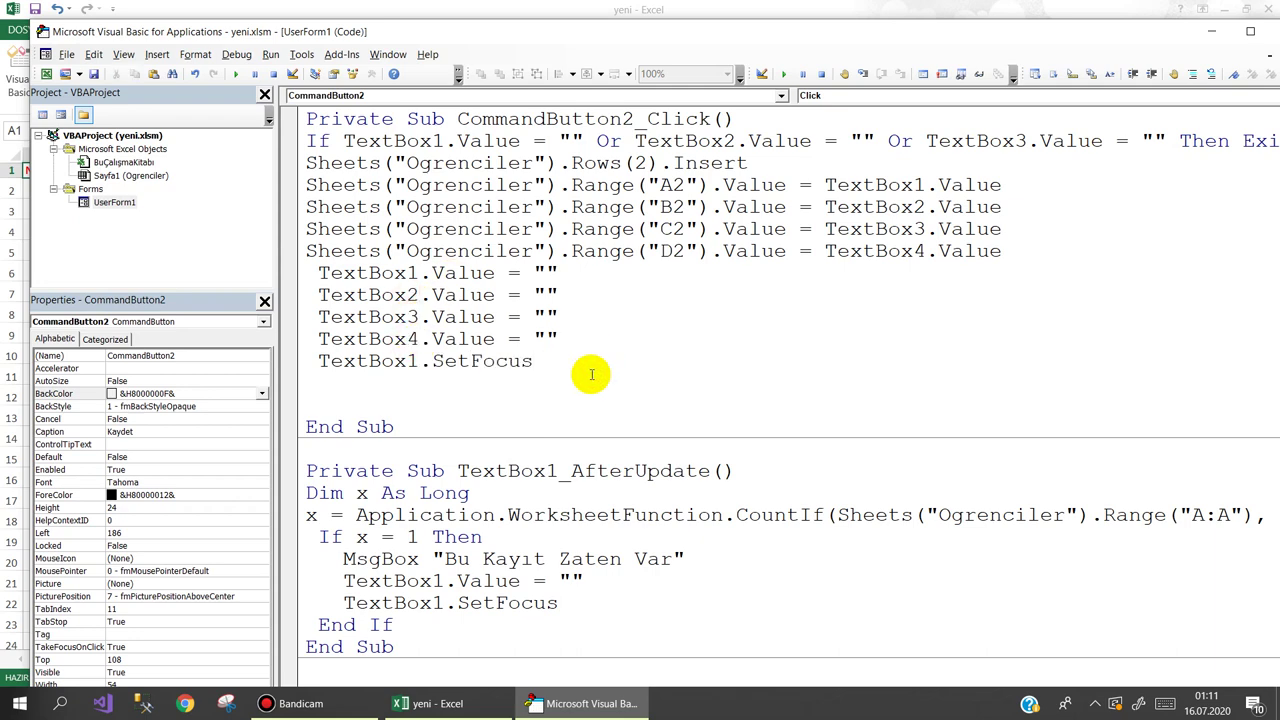
double_click(445, 32)
left_click_drag(715, 45, 777, 3)
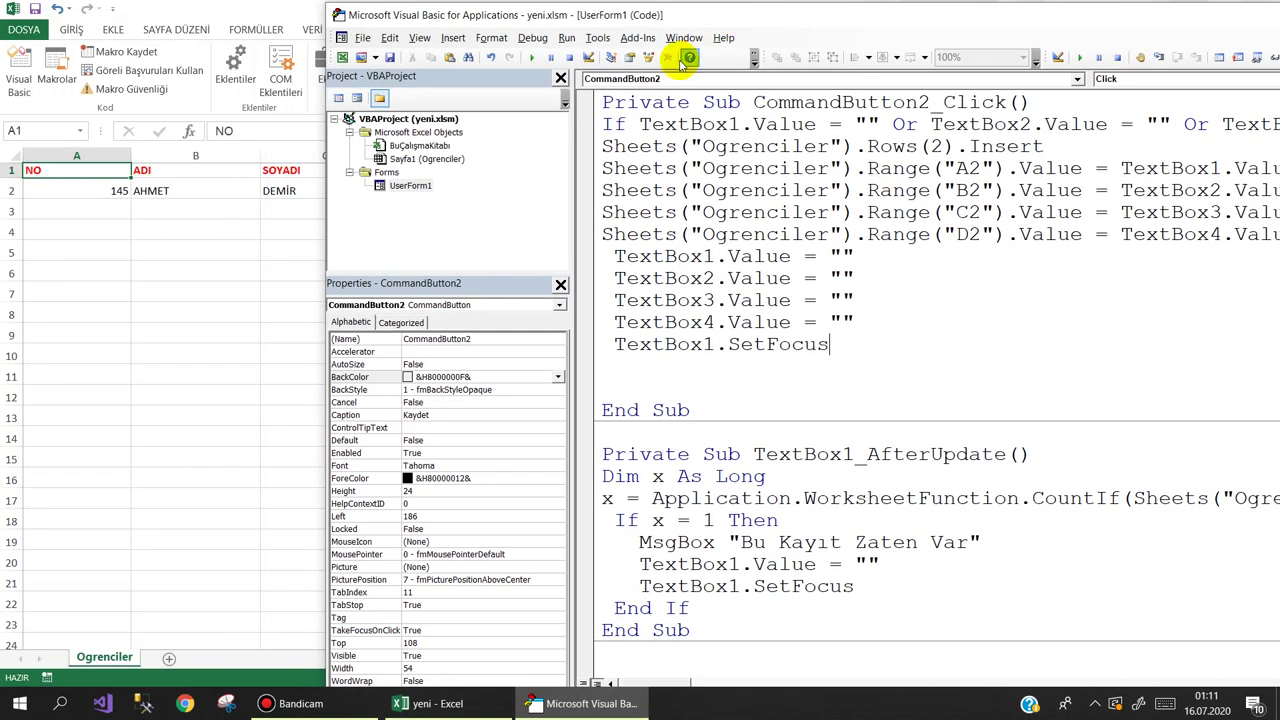
left_click(533, 59)
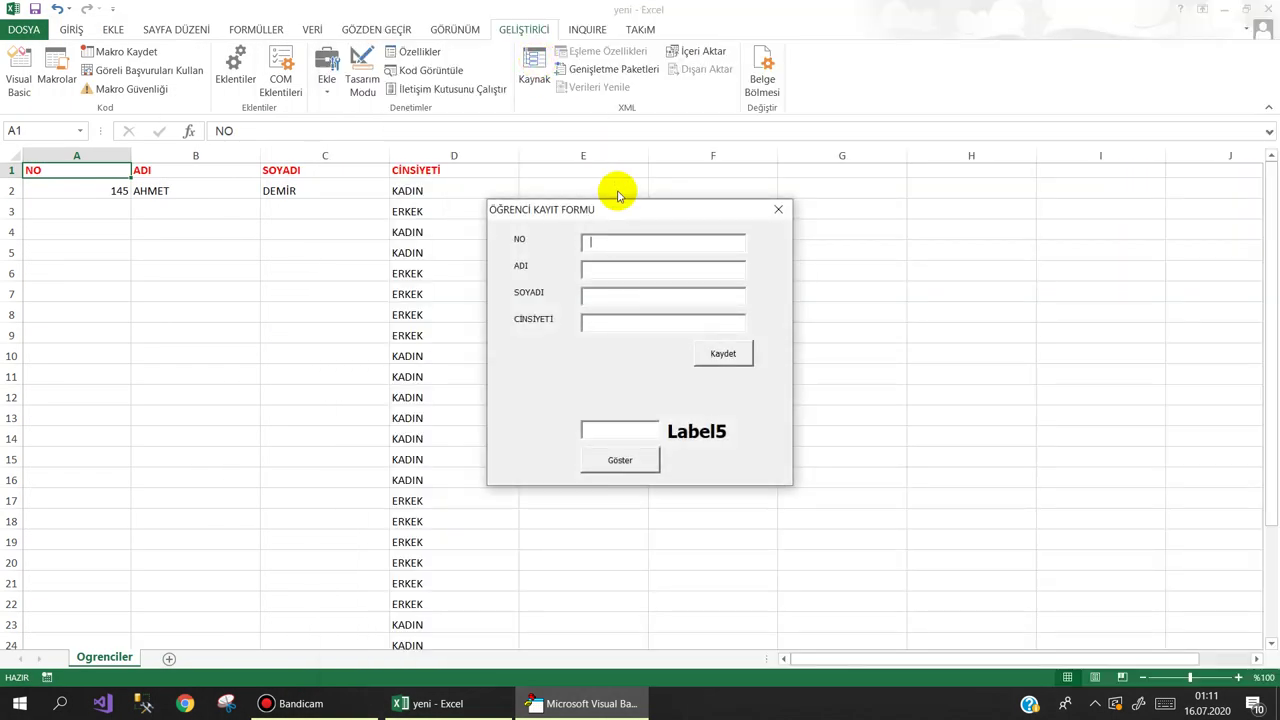
left_click(641, 241)
type("12")
type("MEHMET")
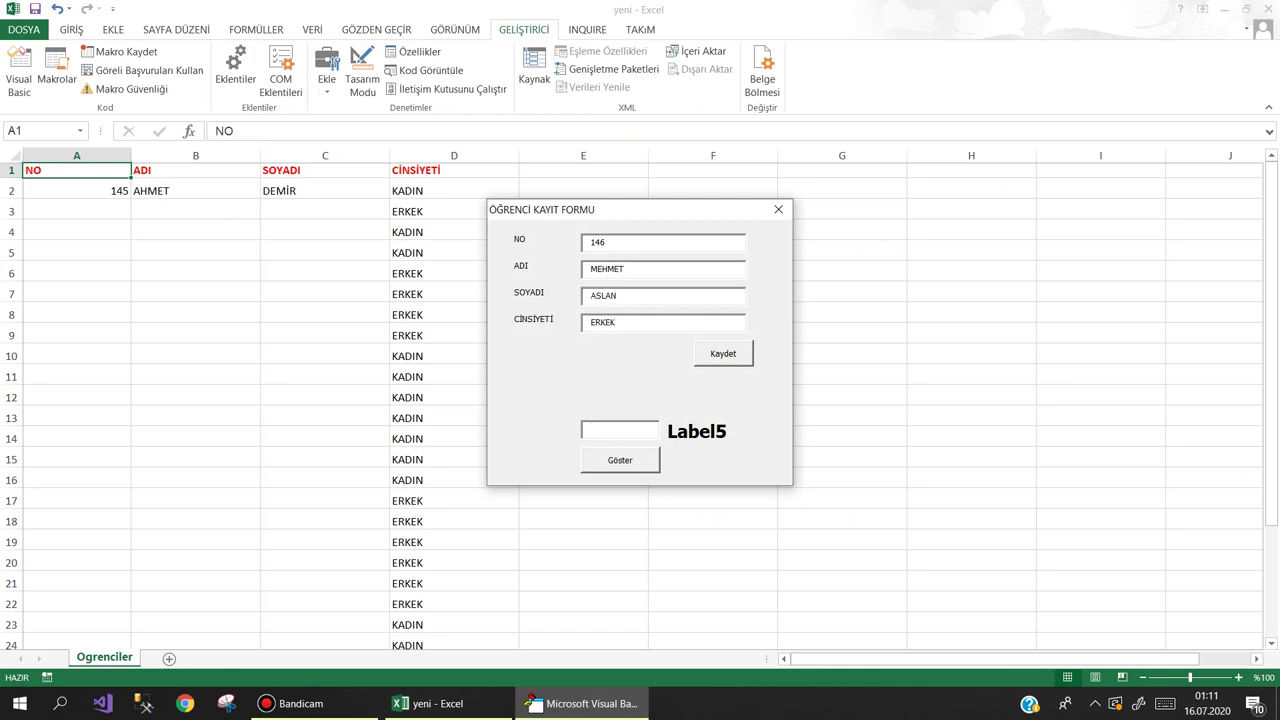
left_click(718, 352)
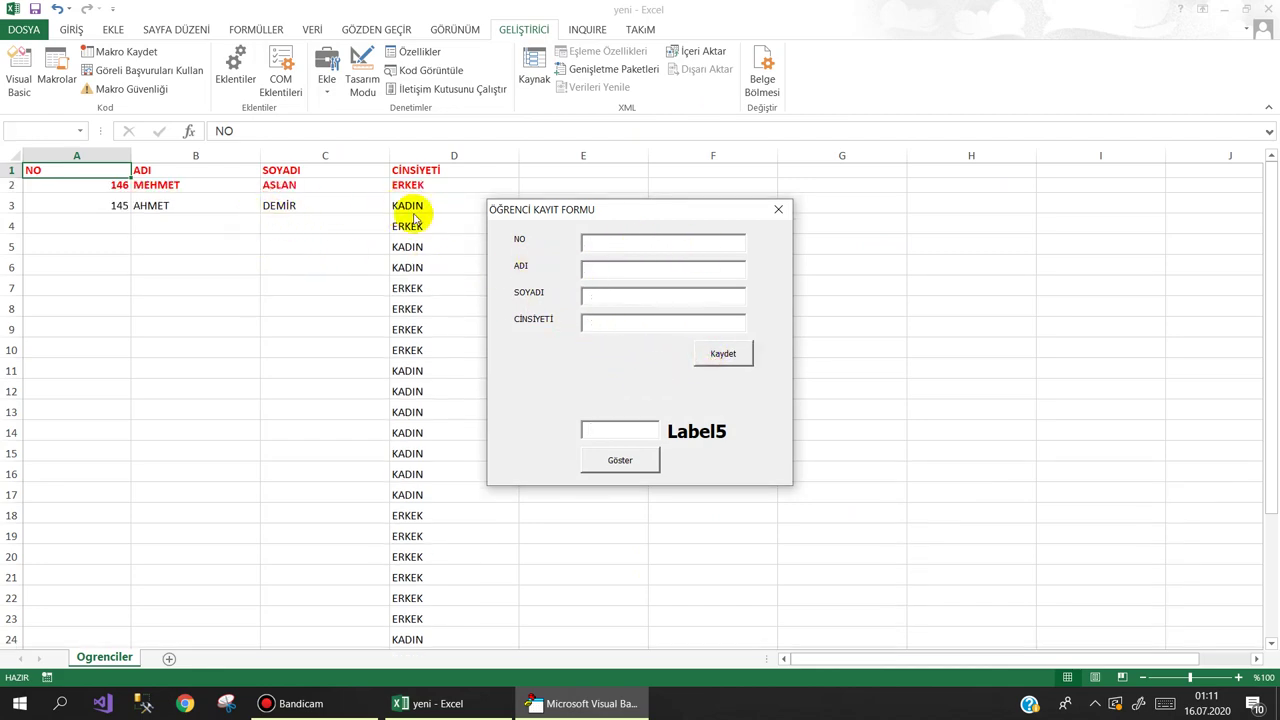
left_click(778, 209)
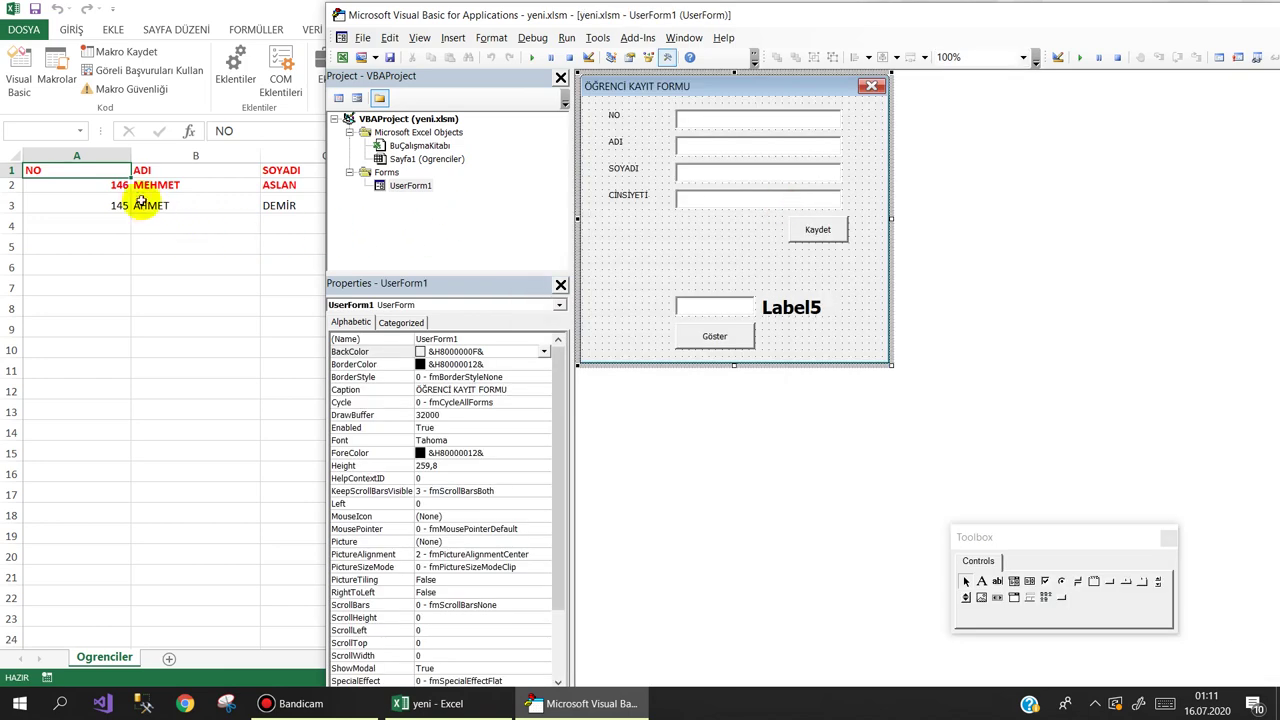
Set the font colour of A1:D2 to black, then run the registration form again.
left_click(140, 186)
left_click(78, 170)
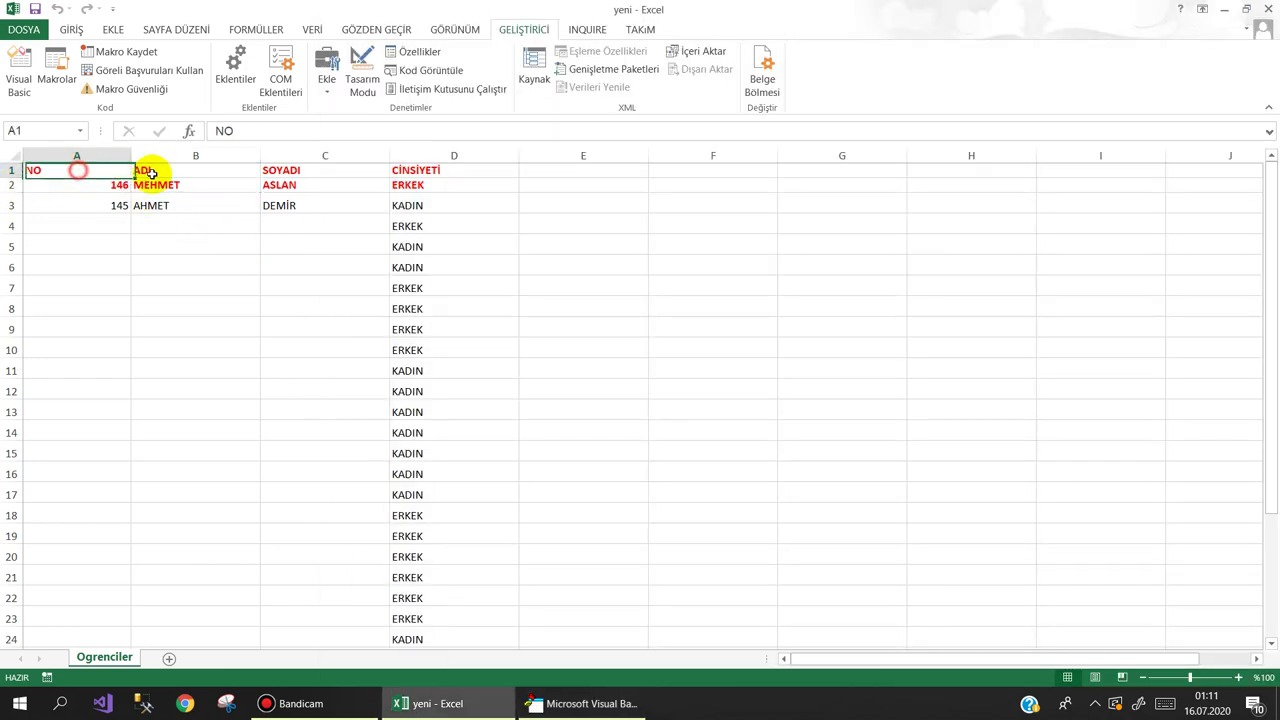
left_click_drag(148, 173, 410, 185)
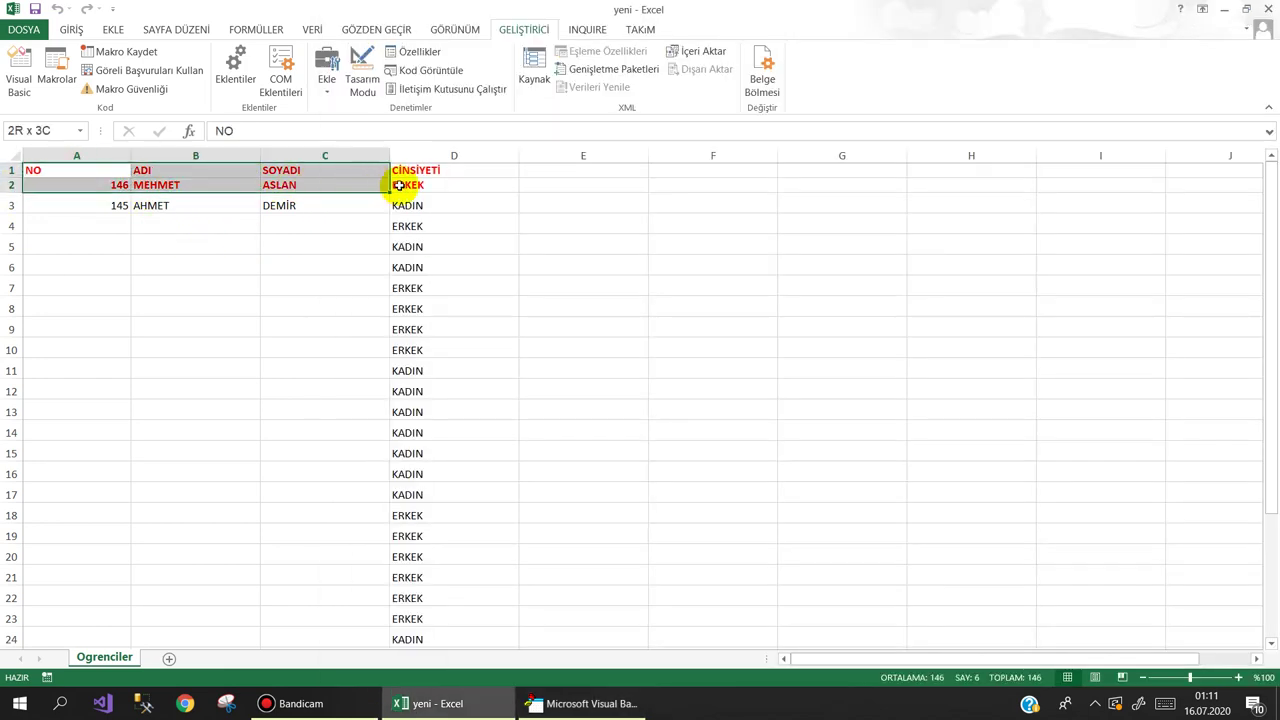
left_click(74, 30)
left_click(275, 83)
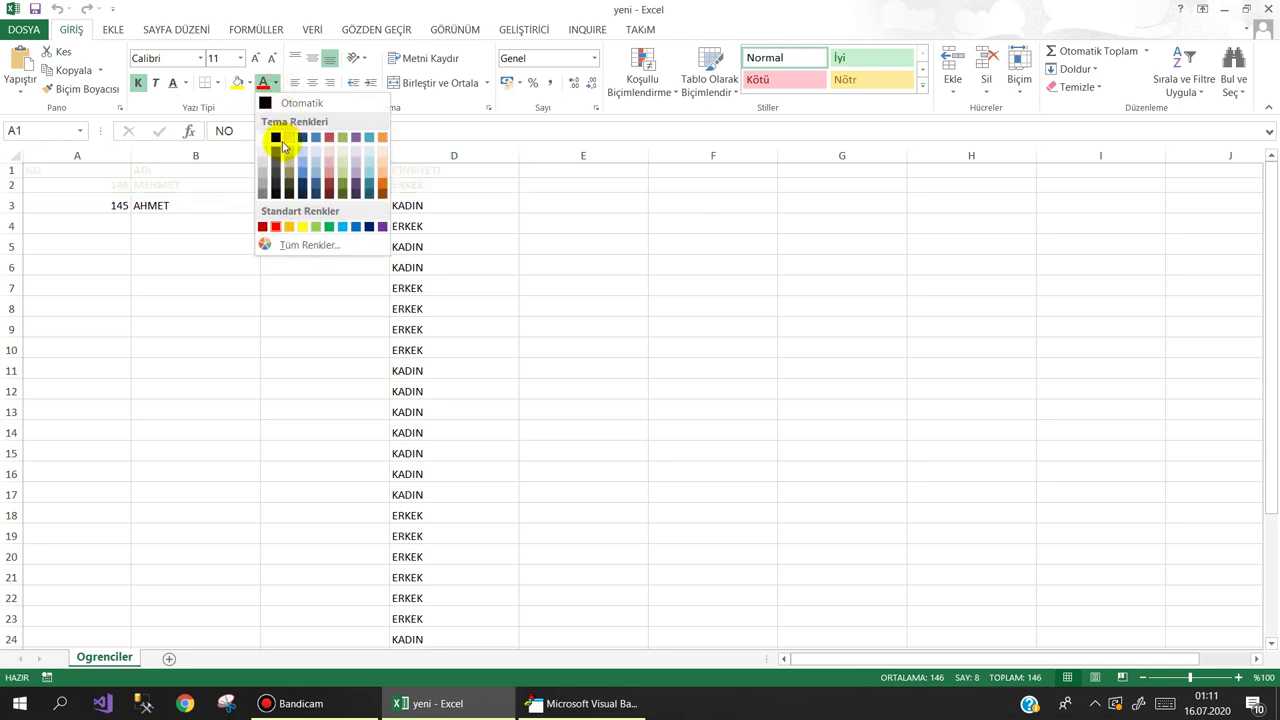
left_click(280, 140)
left_click(138, 244)
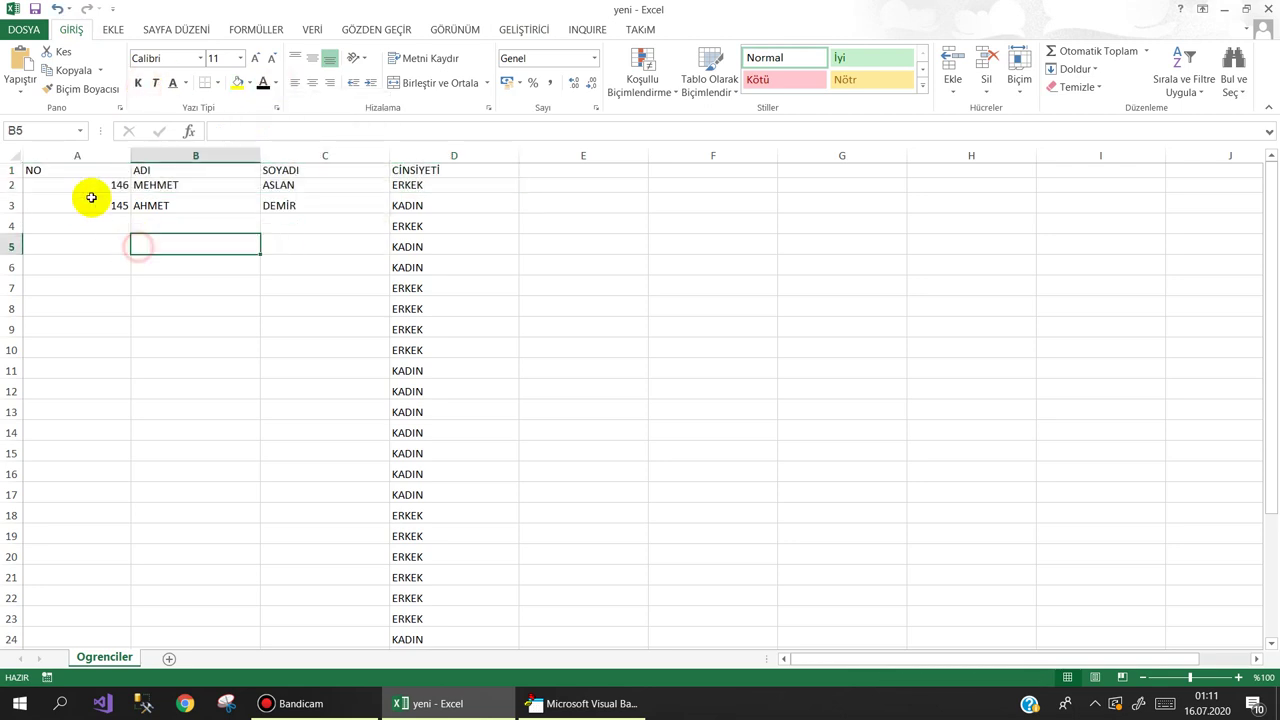
left_click(88, 187)
left_click(556, 703)
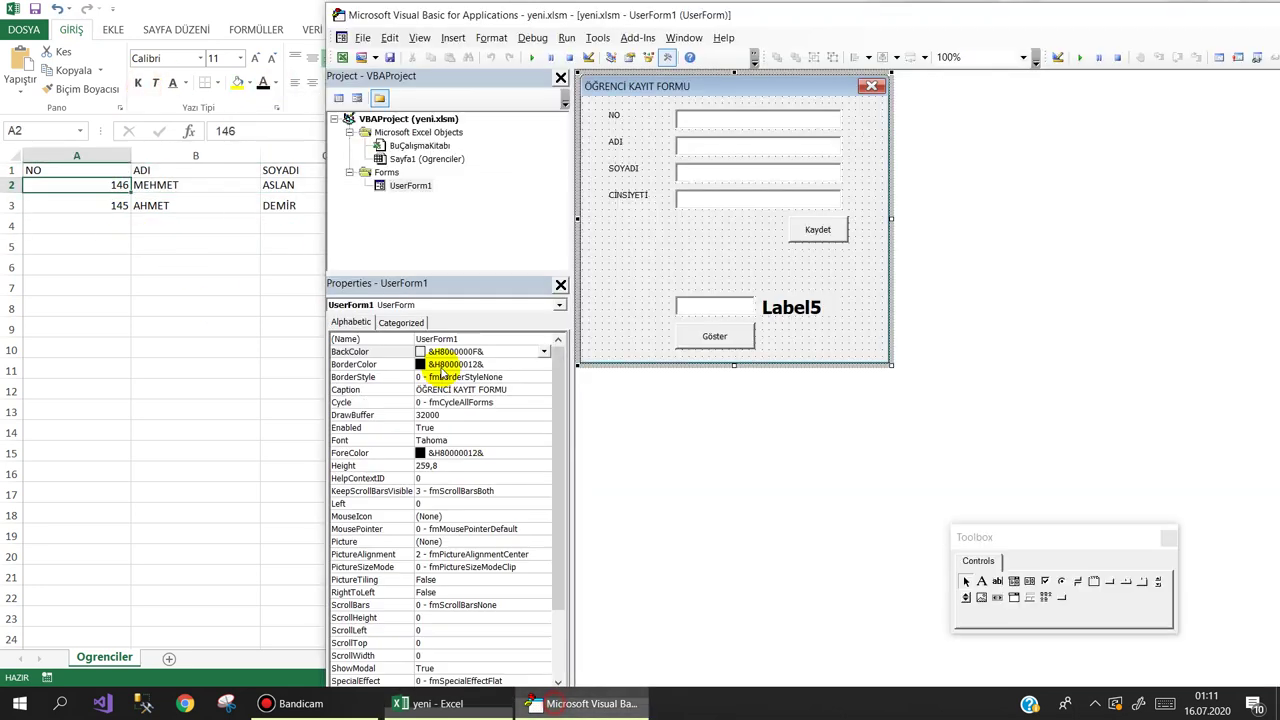
left_click(529, 57)
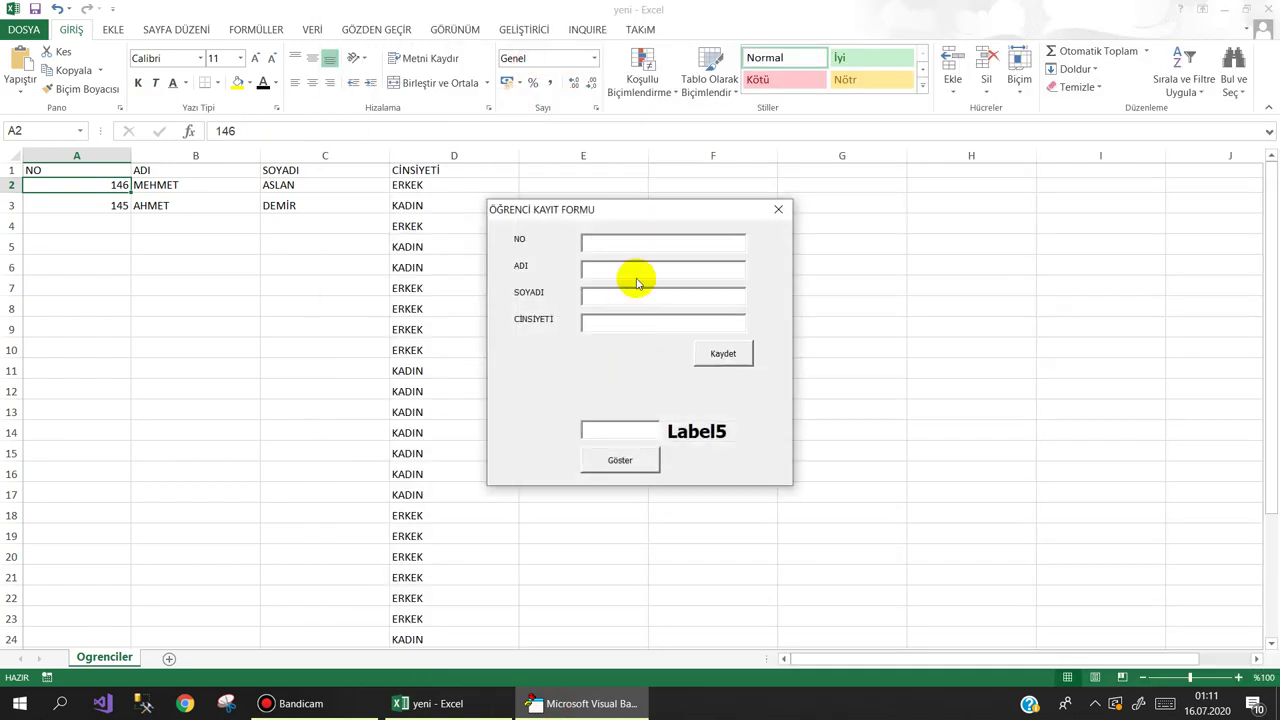
Try saving number 146 again and see it rejected as 'Bu Kayıt Zaten Var'.
type("146")
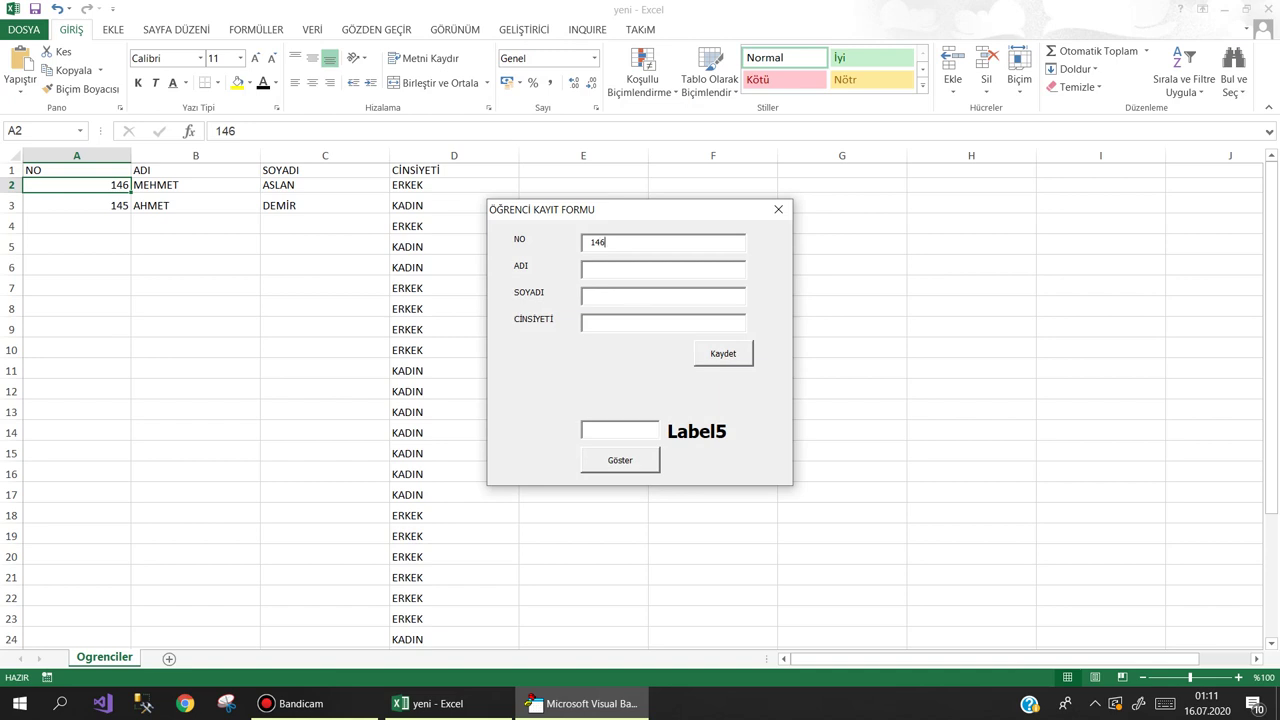
key("Return")
key("Return")
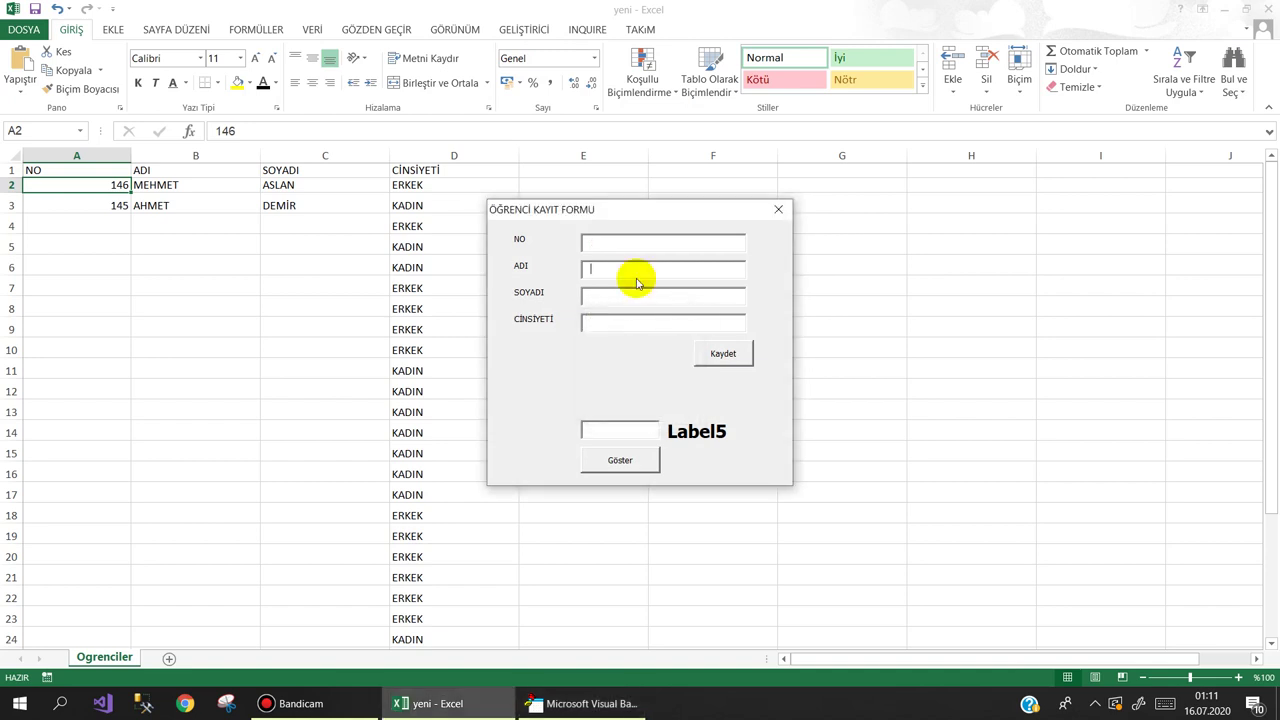
left_click(584, 245)
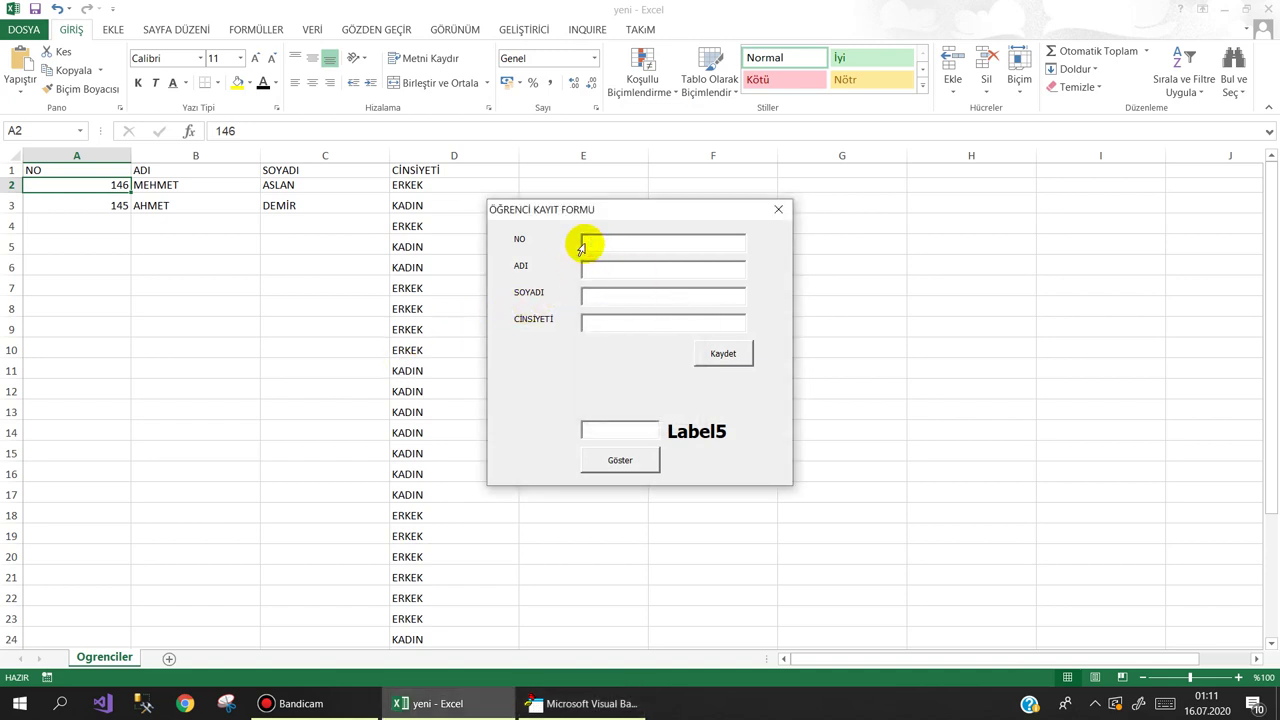
type("147")
left_click(607, 265)
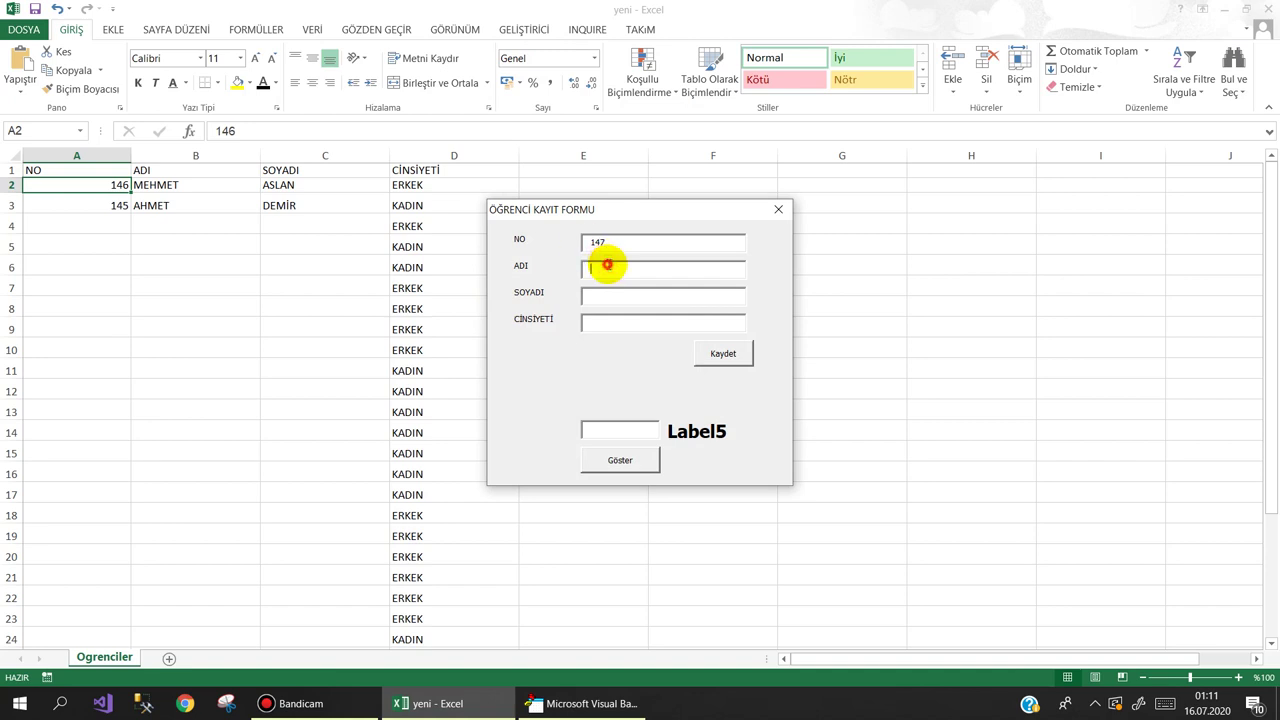
type("ALİ")
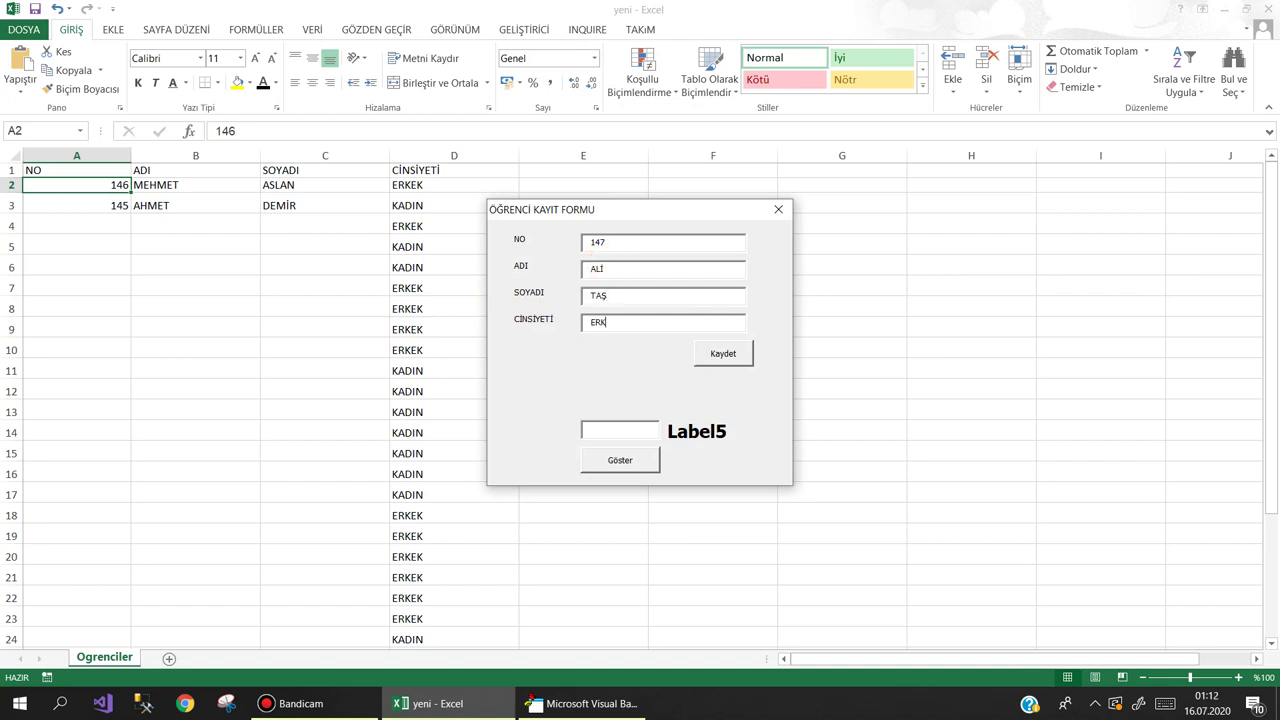
left_click(727, 352)
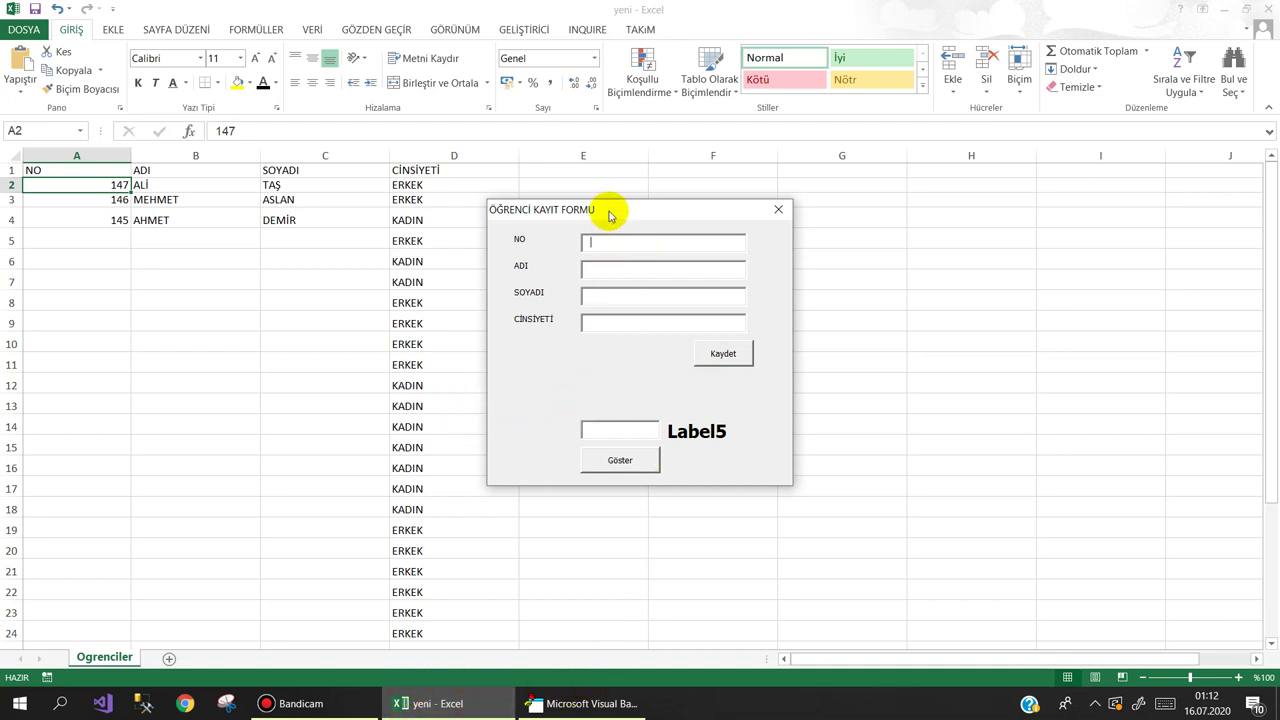
mouse_move(608, 209)
left_mouse_down()
mouse_move(613, 166)
mouse_move(567, 174)
left_mouse_up()
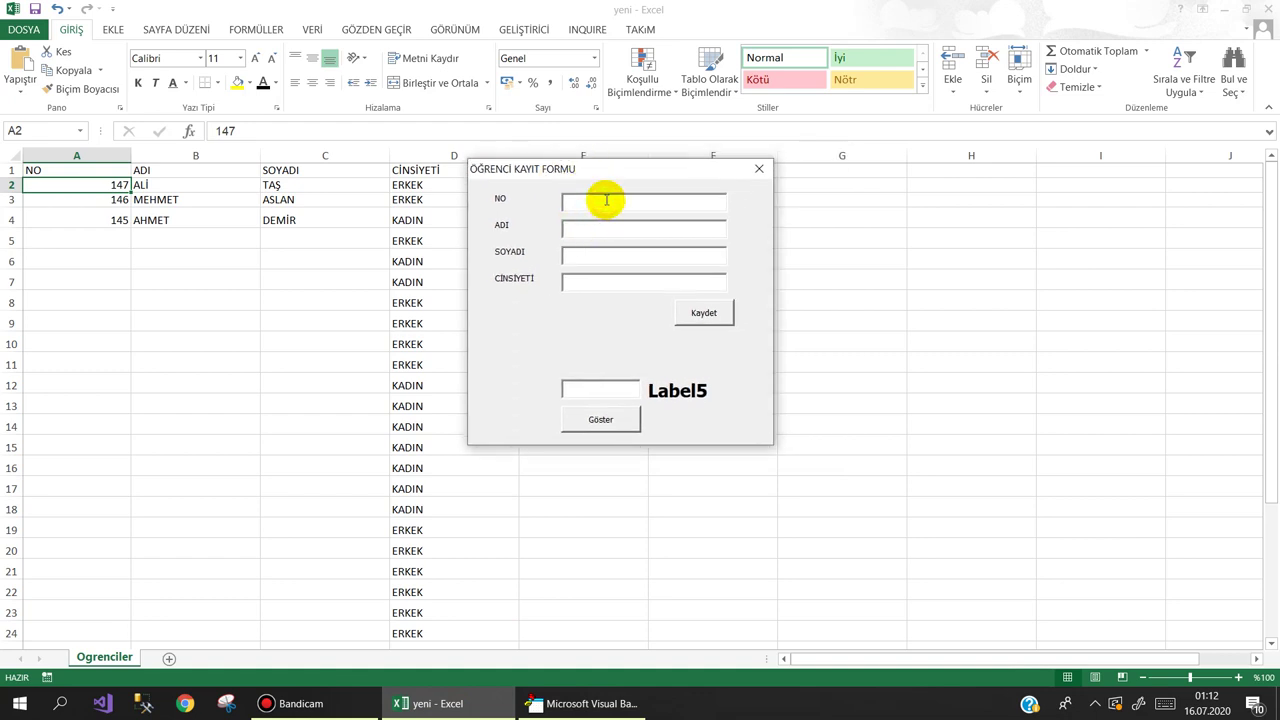
Try saving number 145 and dismiss the 'Bu Kayıt Zaten Var' message.
left_click(606, 200)
type("145")
left_click(609, 225)
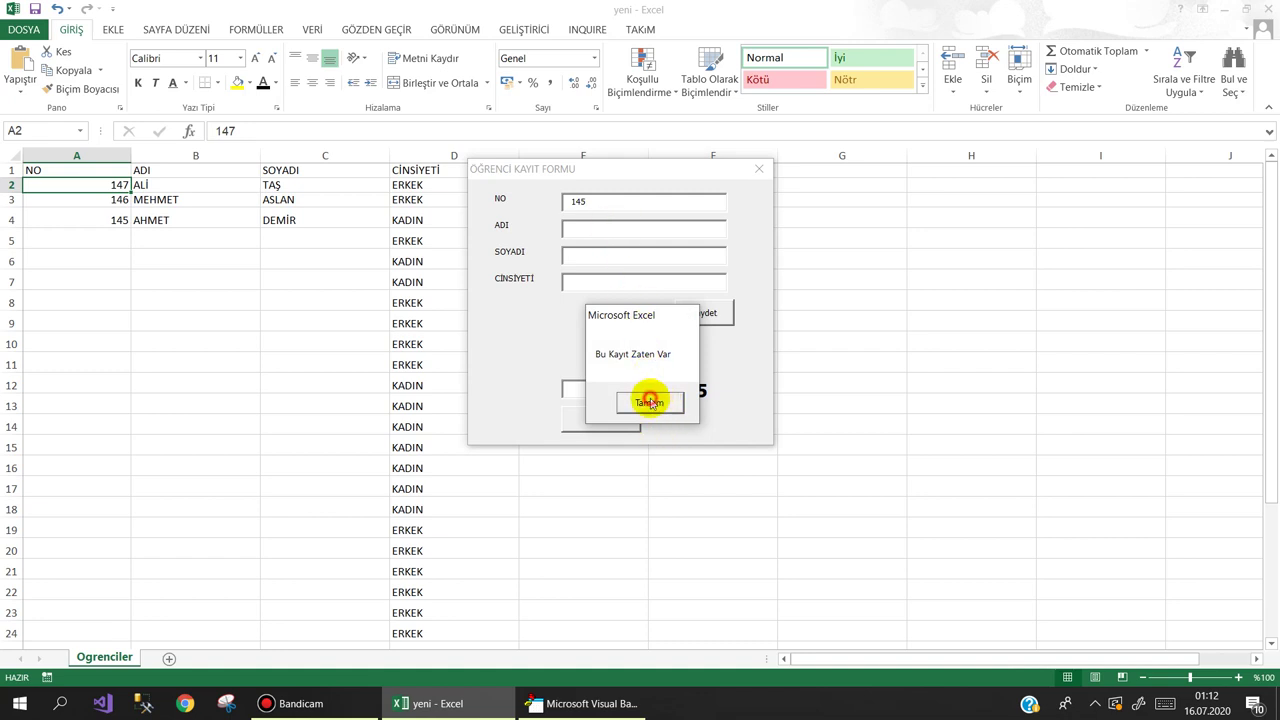
left_click(650, 402)
left_click(602, 202)
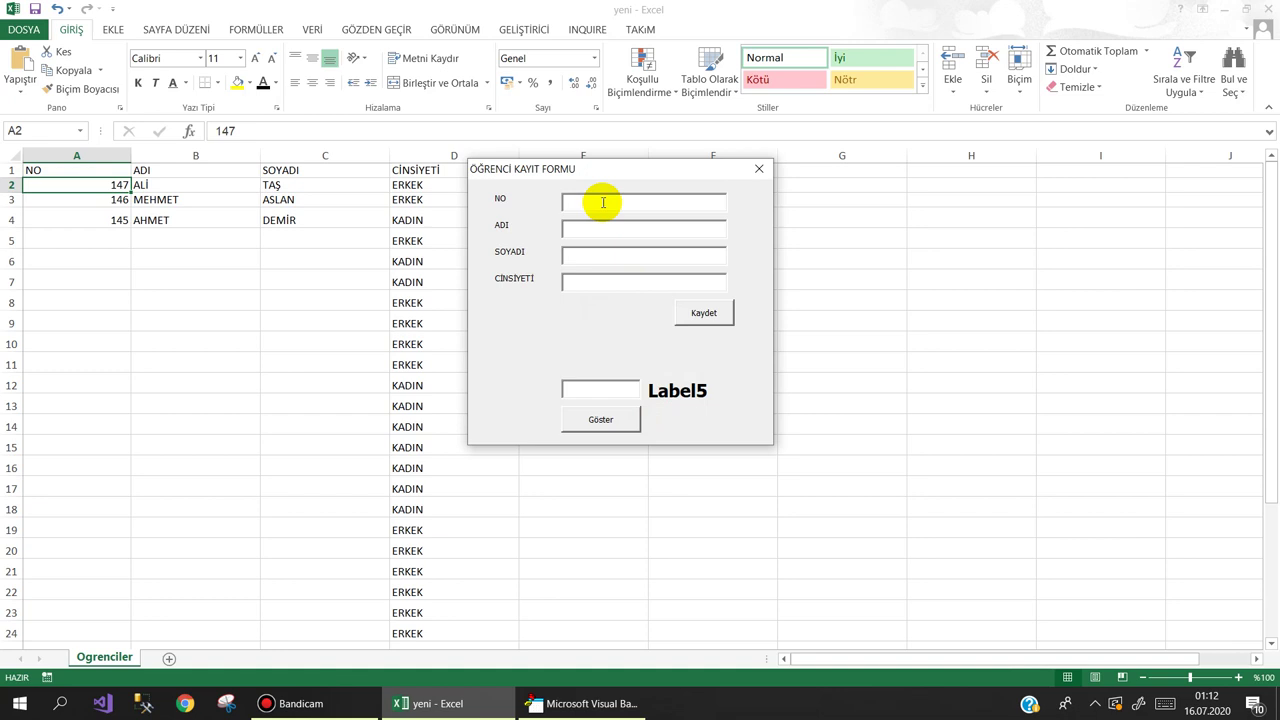
type("148")
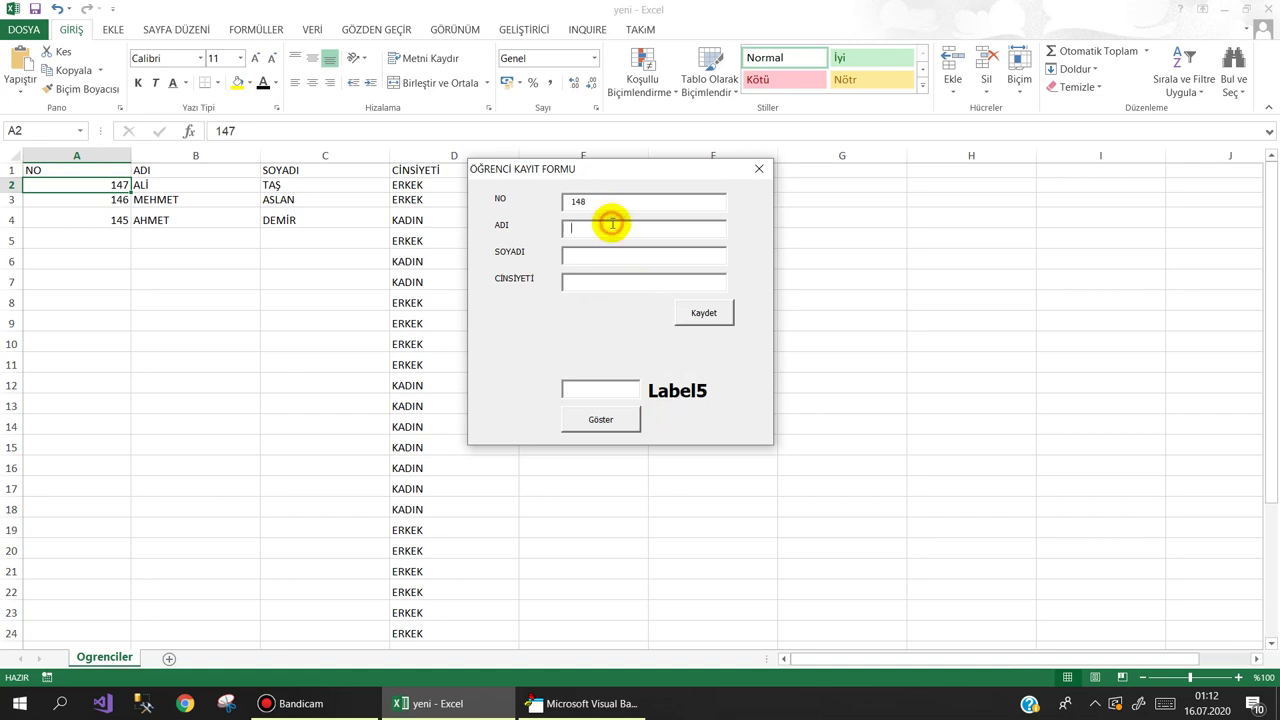
type("AYŞE")
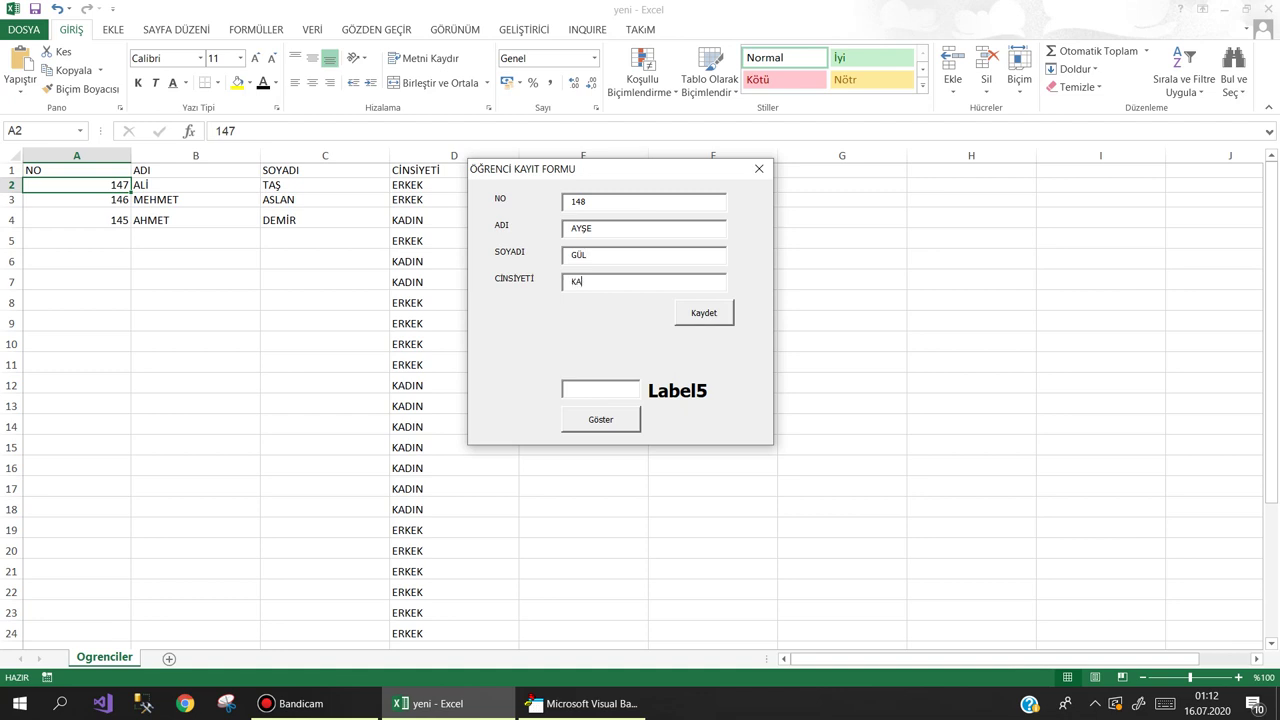
left_click(703, 312)
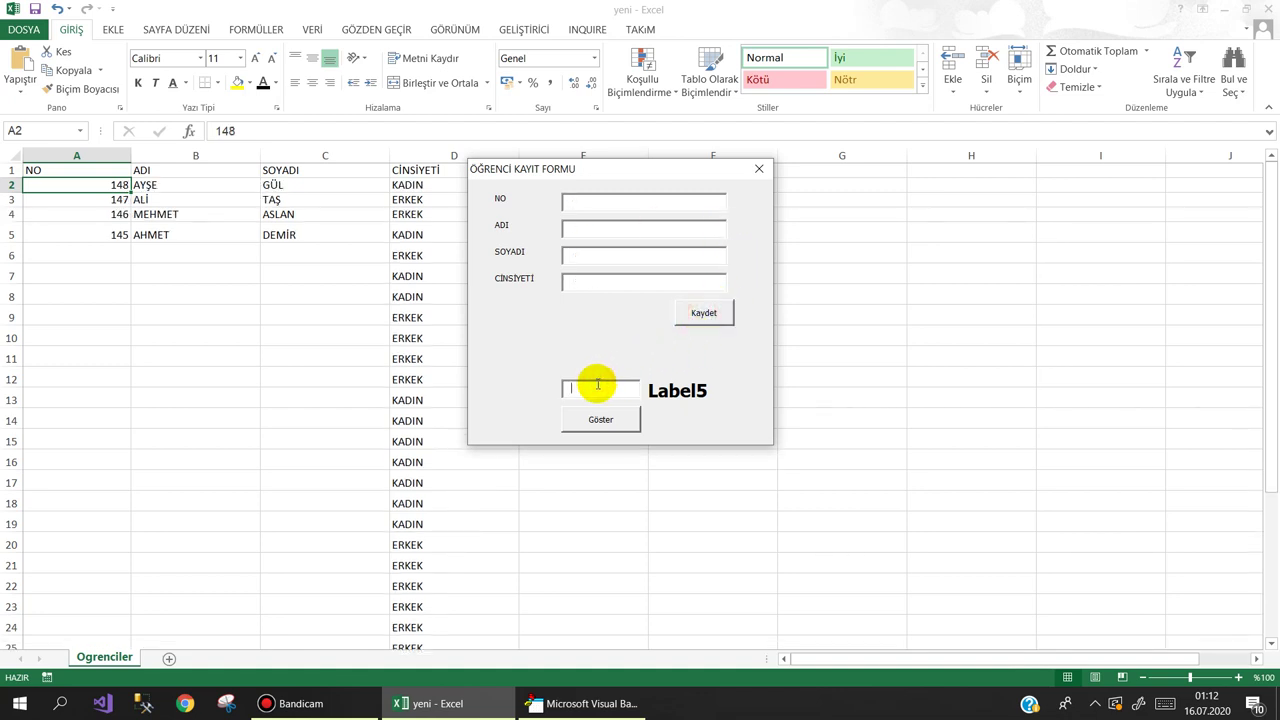
Use Göster to count ERKEK students (13), then KADIN students (19).
type("ERKEK")
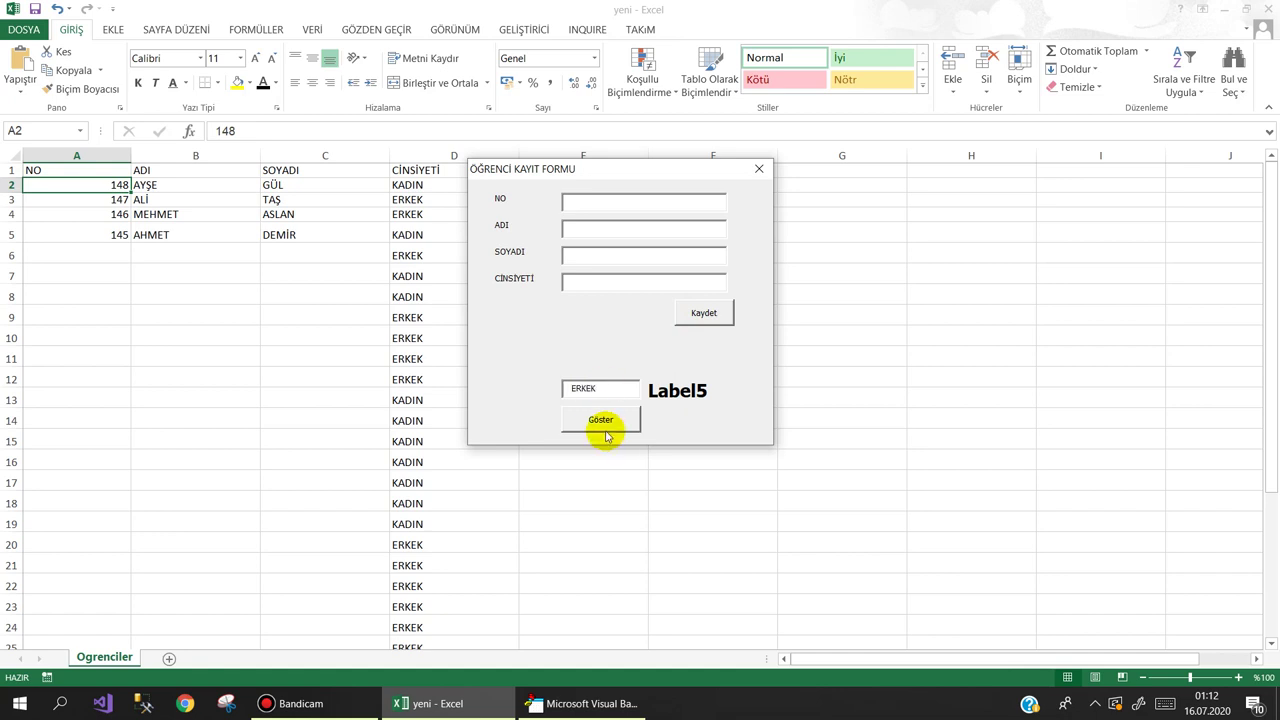
left_click(603, 417)
double_click(583, 389)
type("KADIN")
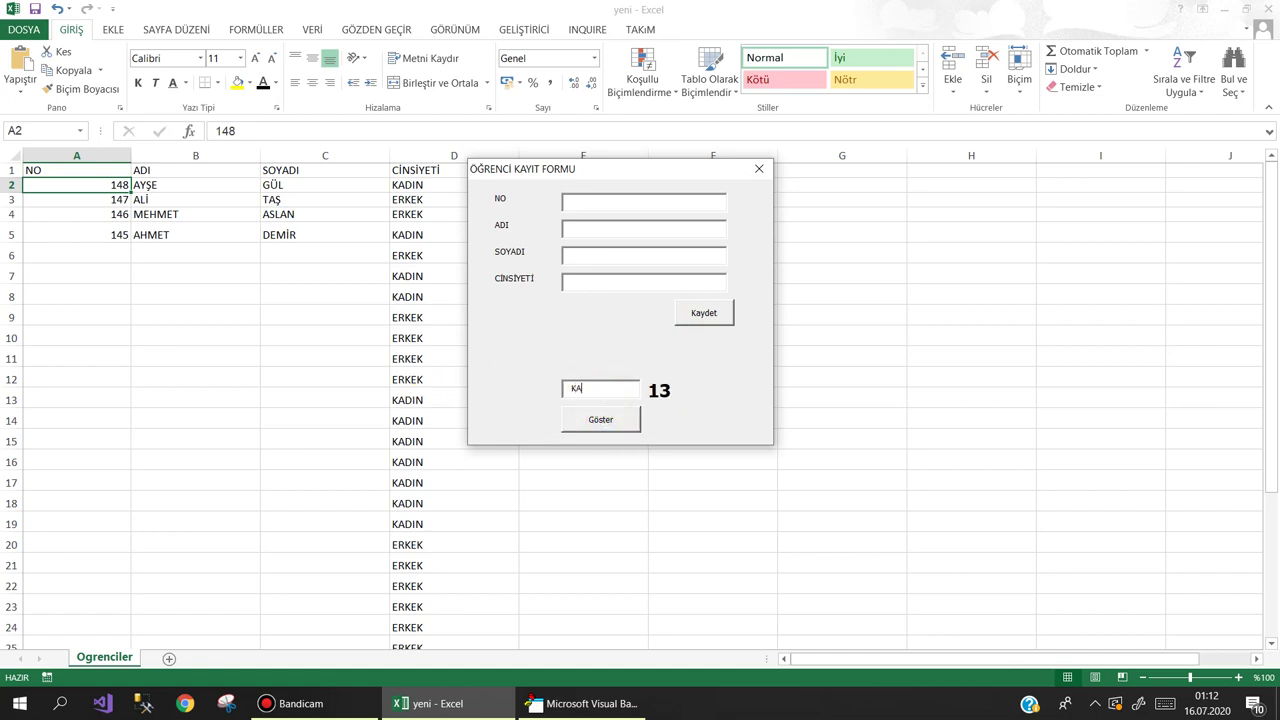
left_click(591, 410)
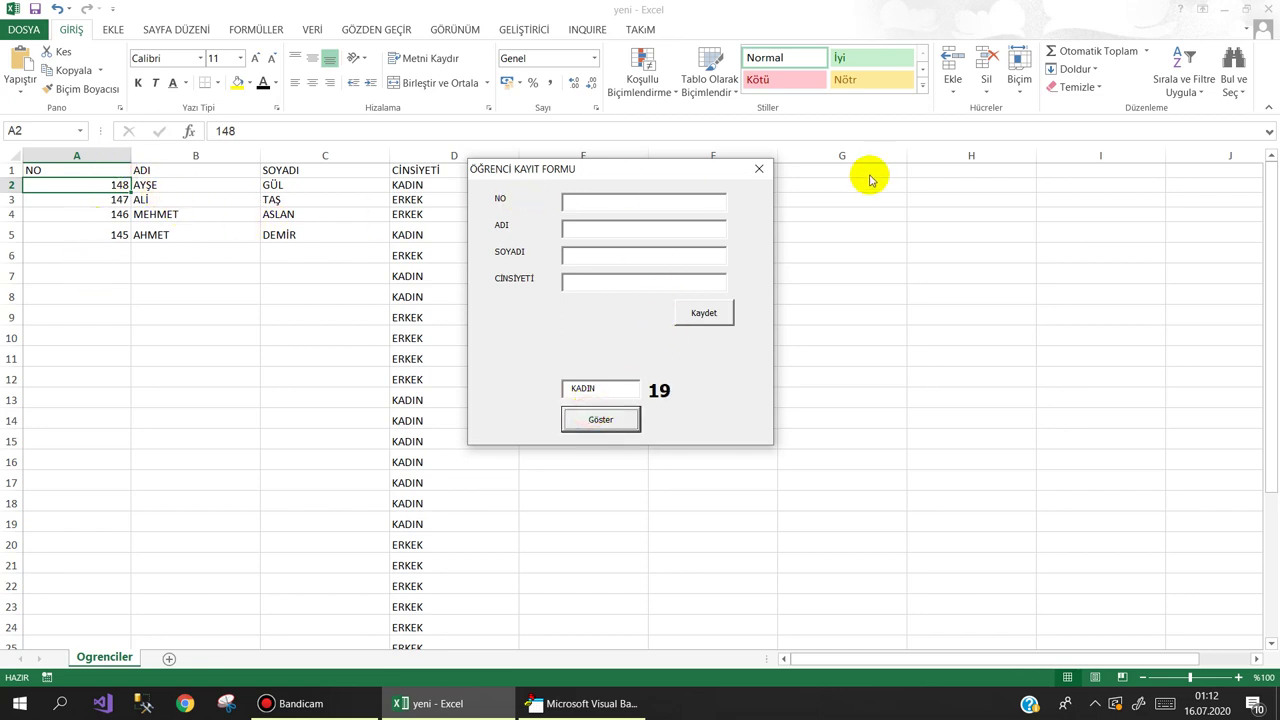
Close the registration form and bring up the Bandicam recorder window.
left_click(762, 172)
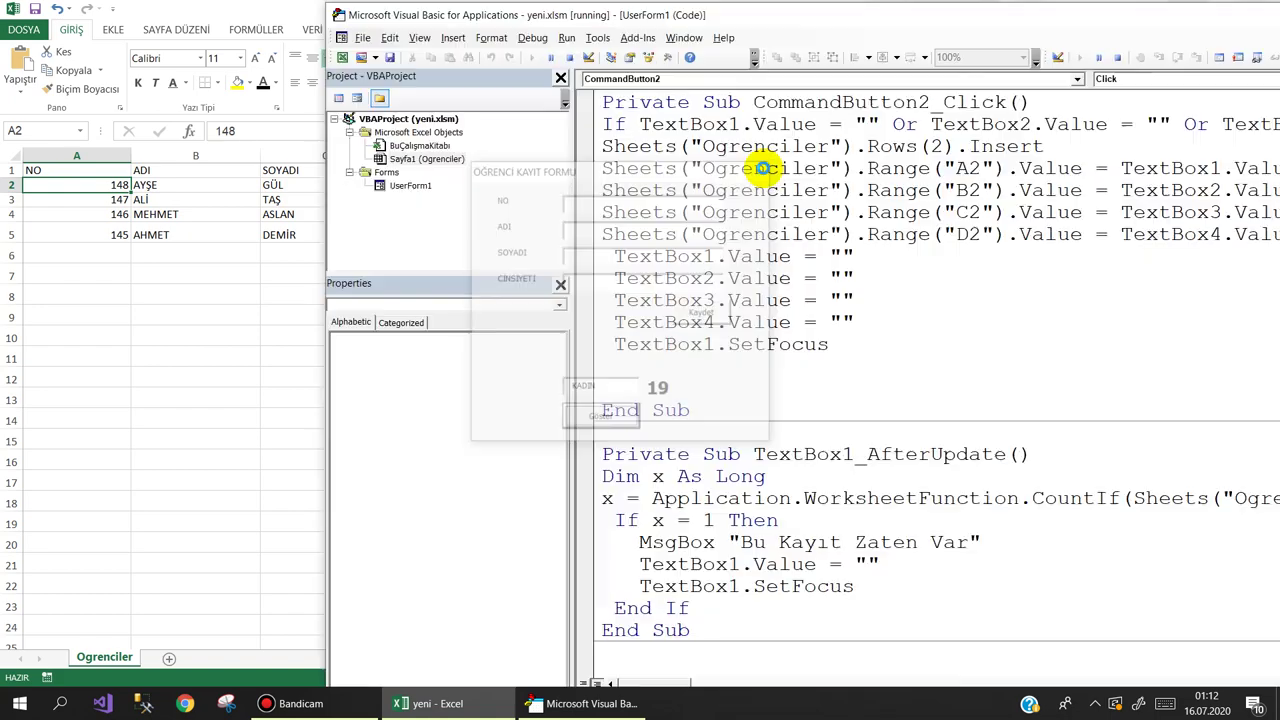
left_click(295, 703)
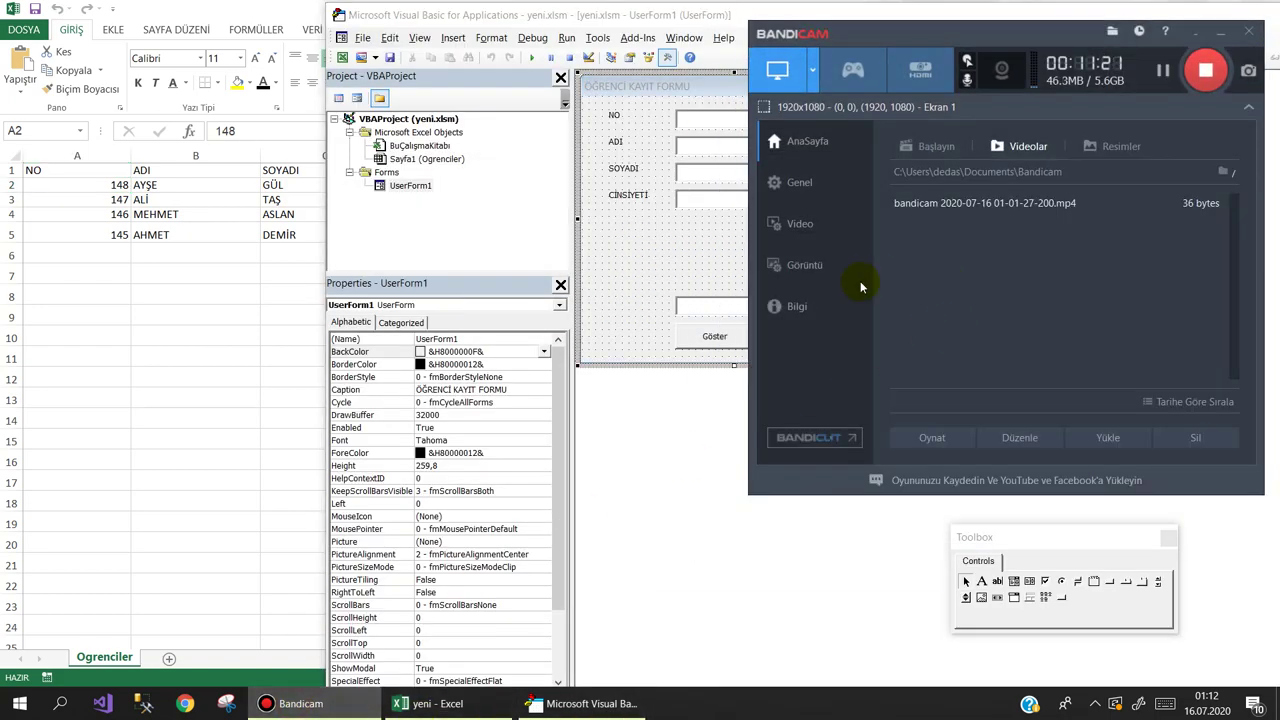